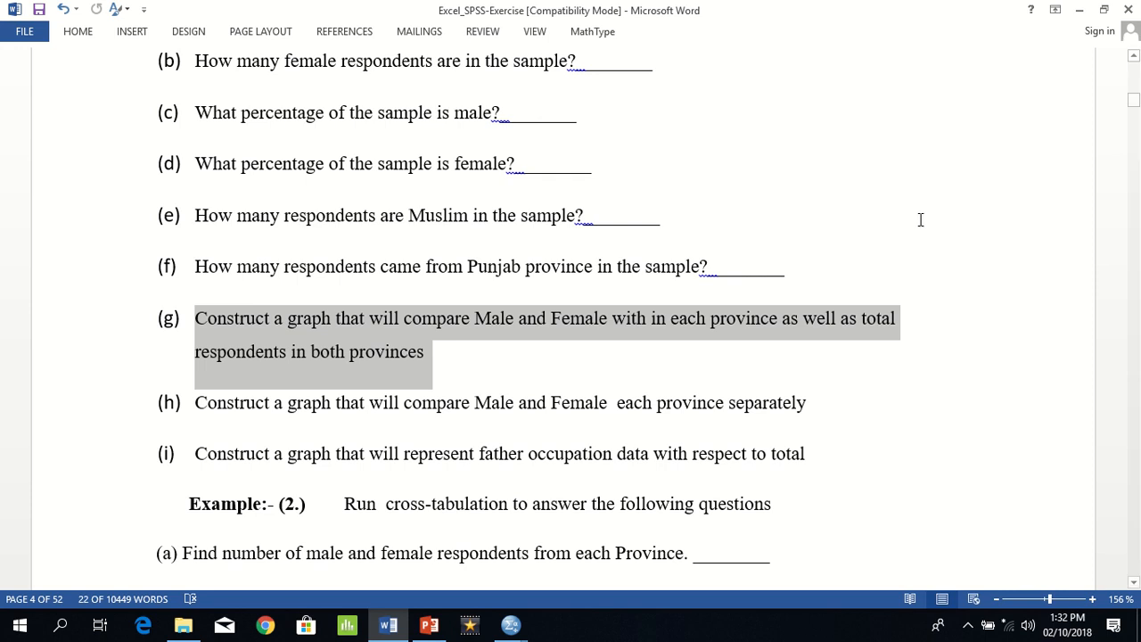
# Step: Highlight the words "total respondents" in question (g) of the exercise document
pyautogui.click(905, 393)
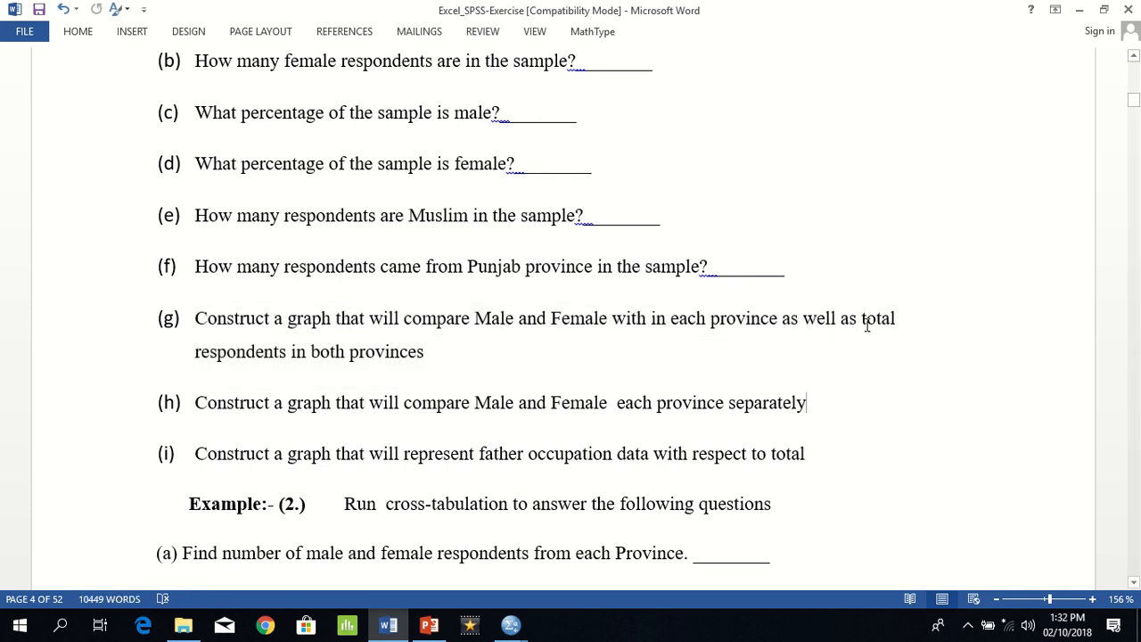
pyautogui.moveTo(862, 318); pyautogui.dragTo(286, 352)
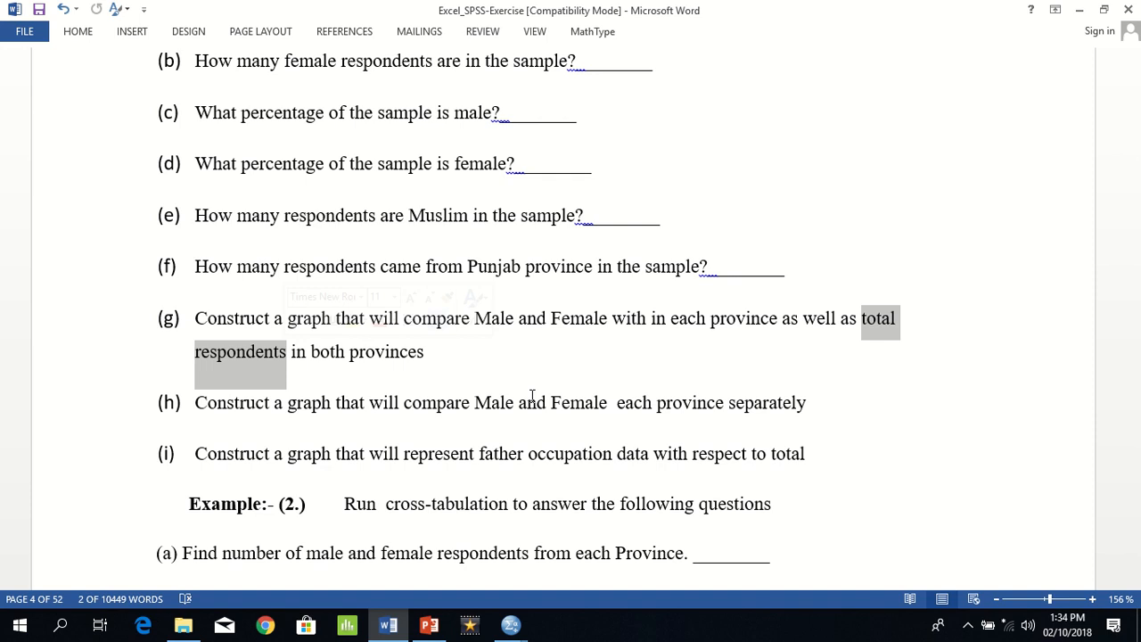
# Step: Switch to the SPSS Data Editor and start defining a legacy stacked bar chart using summaries for groups of cases
pyautogui.hotkey('alt', 'Tab')
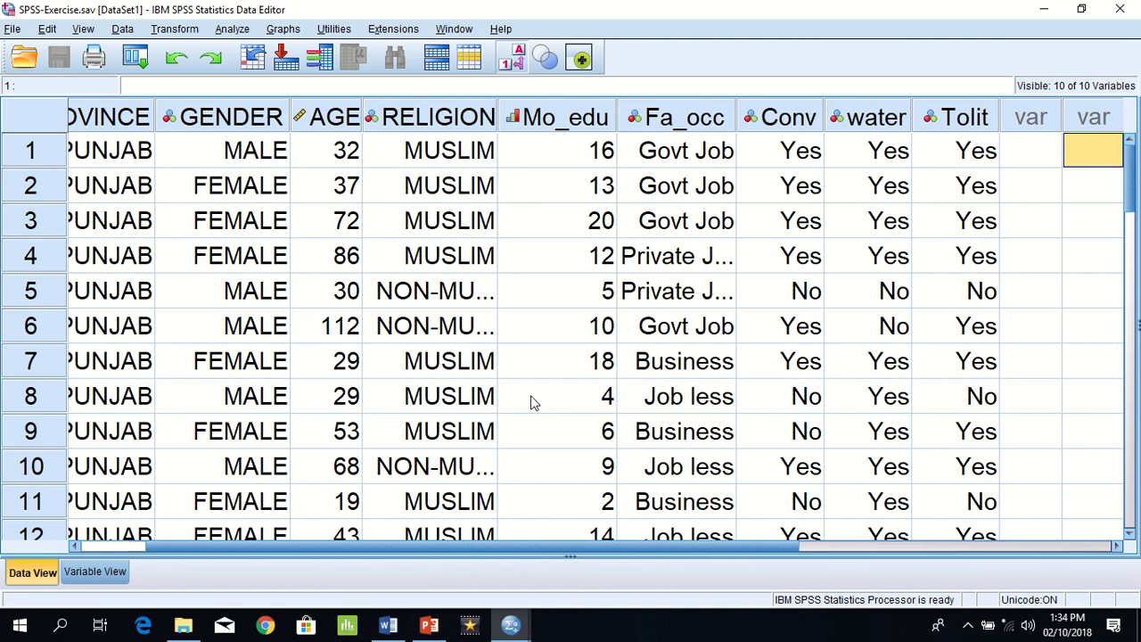
pyautogui.click(290, 33)
pyautogui.moveTo(383, 134)
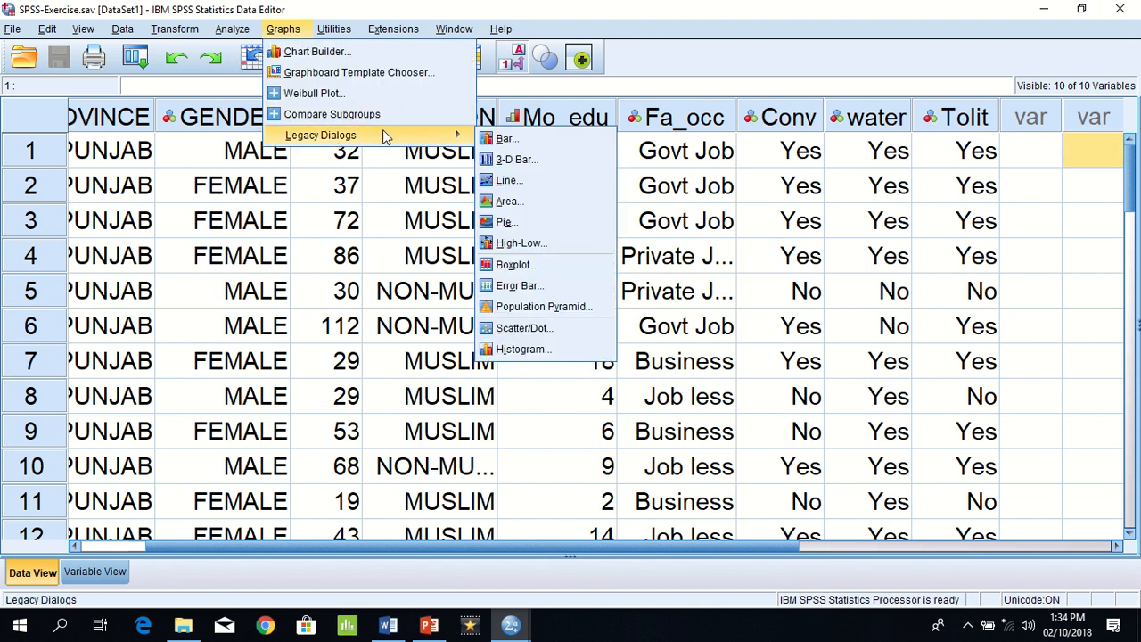
pyautogui.click(543, 138)
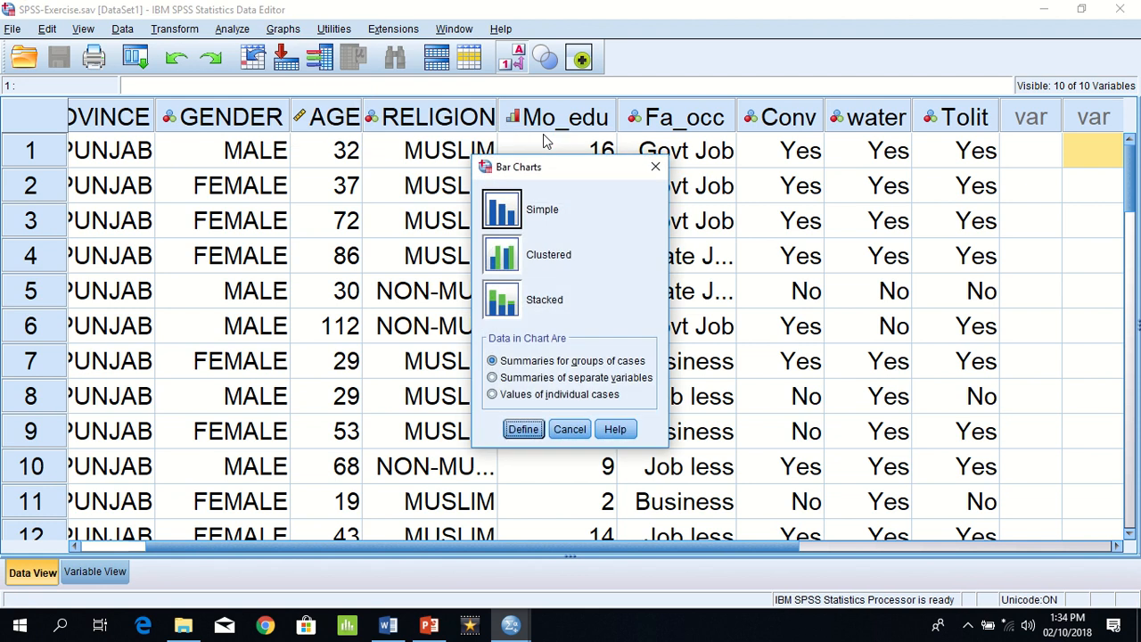
pyautogui.click(500, 303)
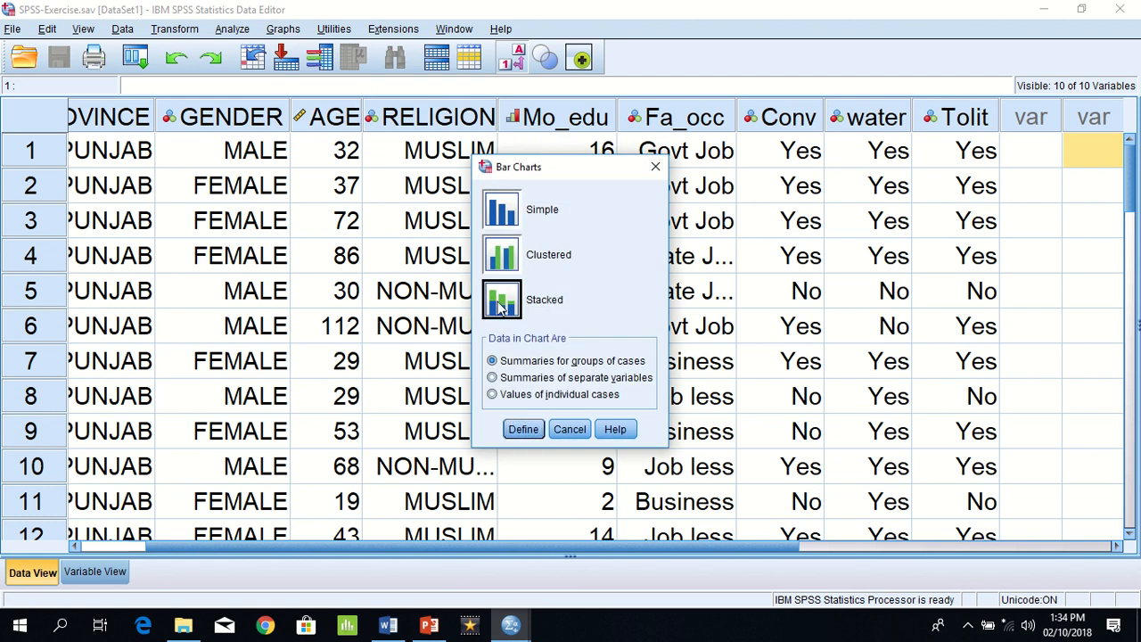
pyautogui.click(526, 430)
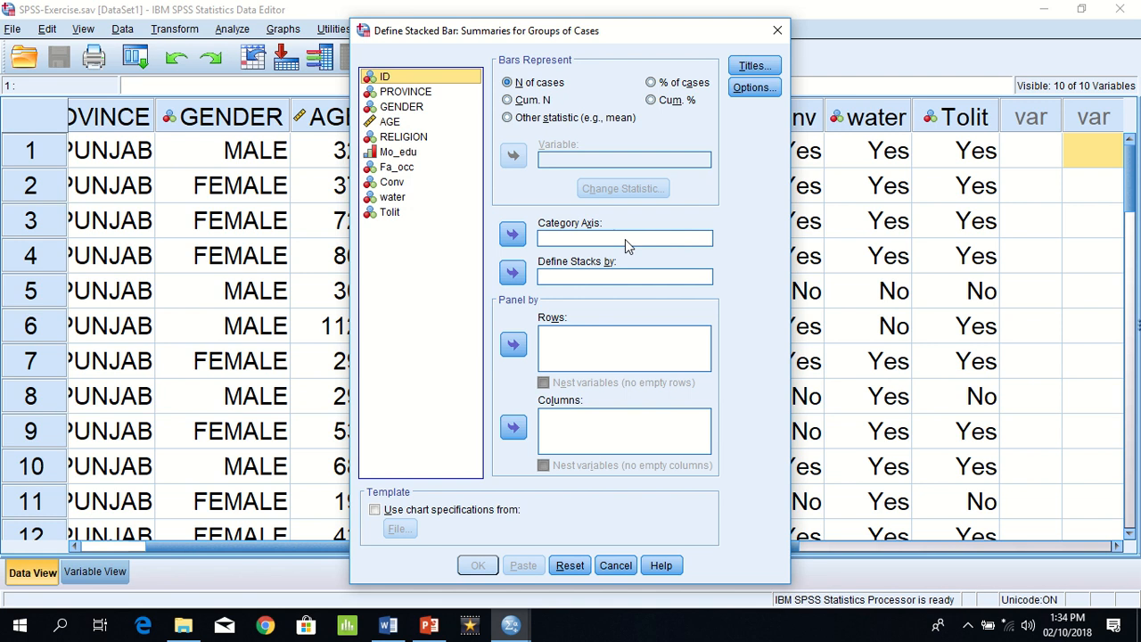
# Step: Put PROVINCE on the category axis, define stacks by GENDER, and generate the stacked bar chart of case counts
pyautogui.click(406, 93)
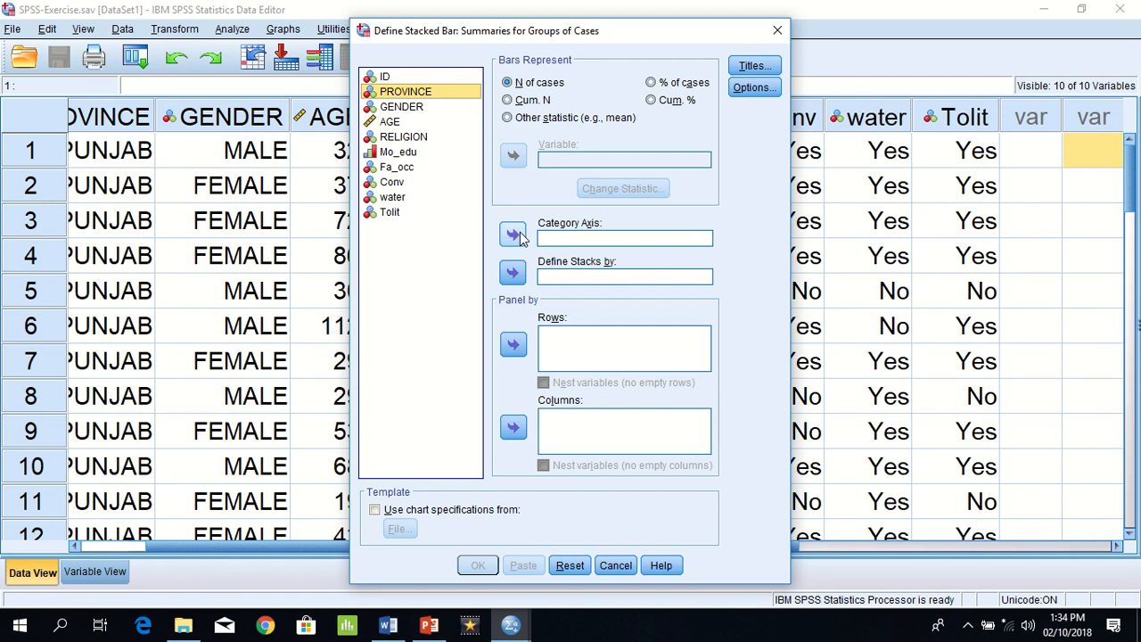
pyautogui.click(514, 234)
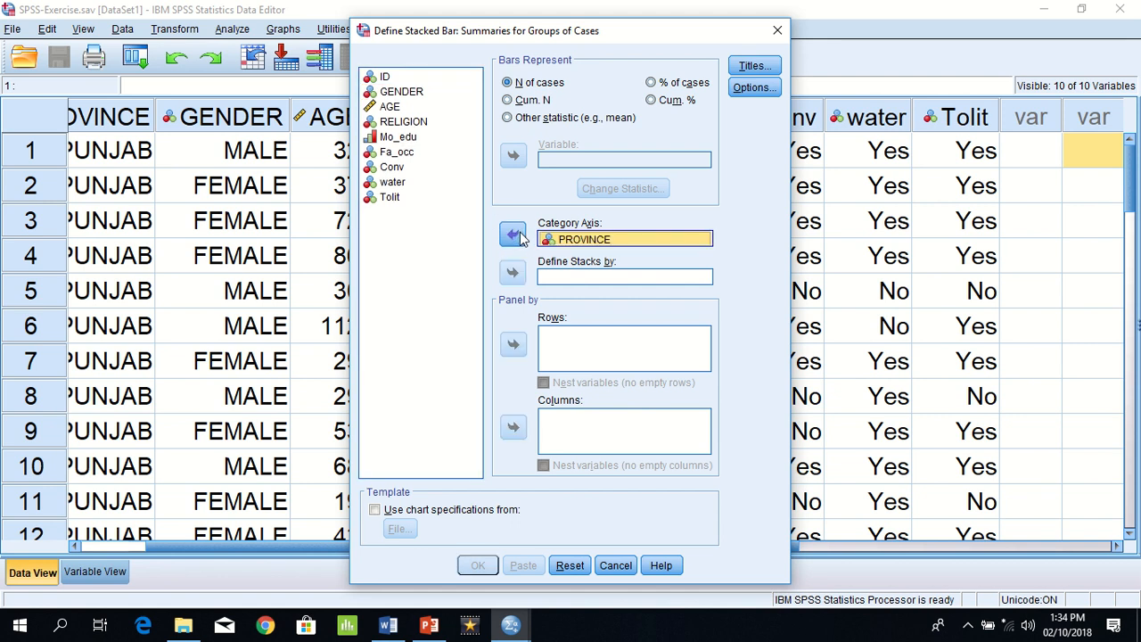
pyautogui.click(593, 278)
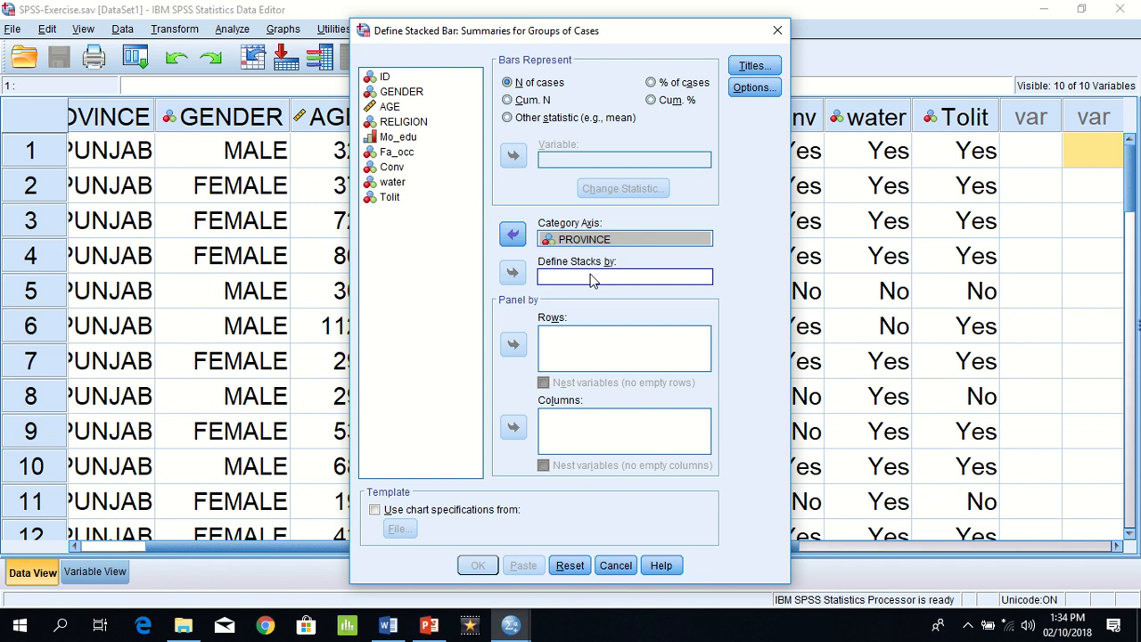
pyautogui.click(394, 92)
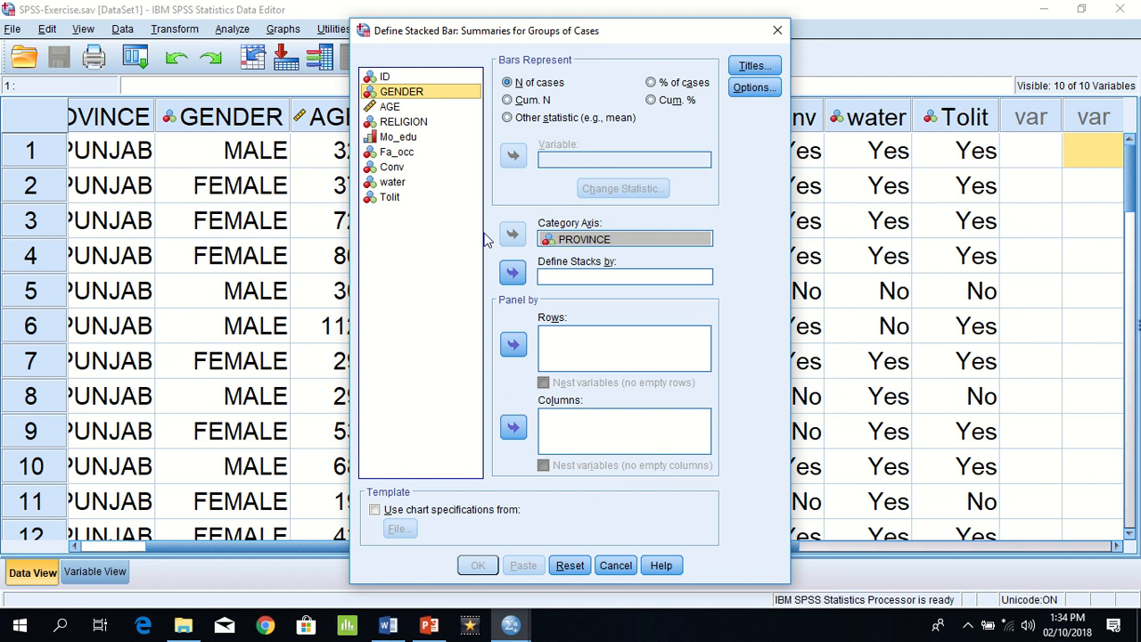
pyautogui.click(512, 274)
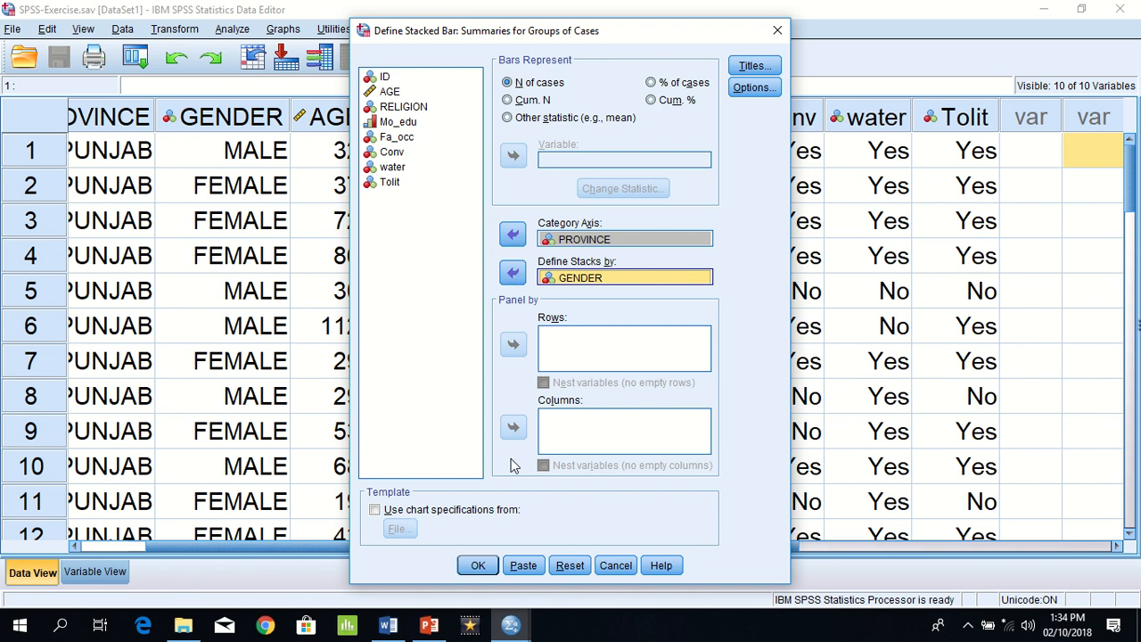
pyautogui.click(480, 563)
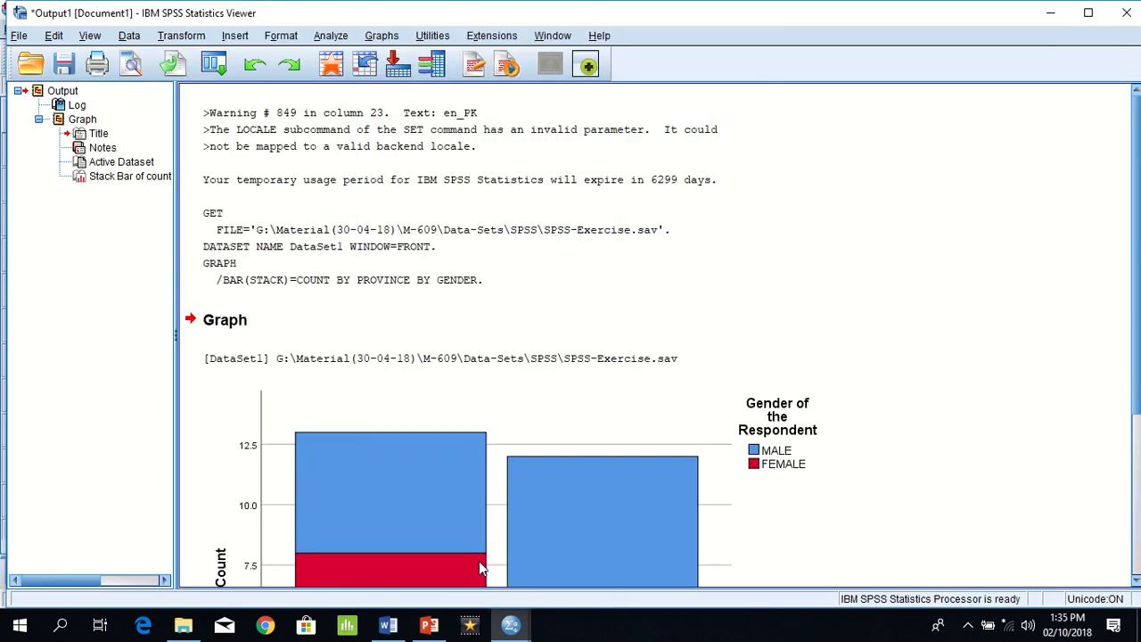
pyautogui.click(1135, 580)
pyautogui.click(1134, 580)
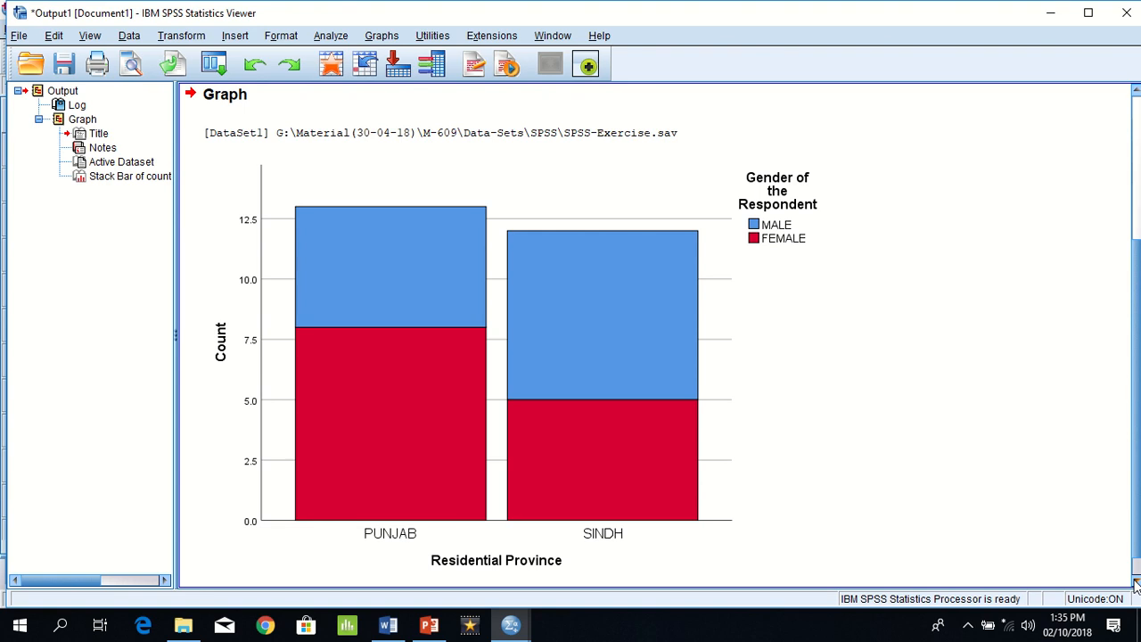
# Step: Return to the SPSS Data Editor and reopen the stacked bar chart definition for groups of cases
pyautogui.hotkey('alt', 'Tab')
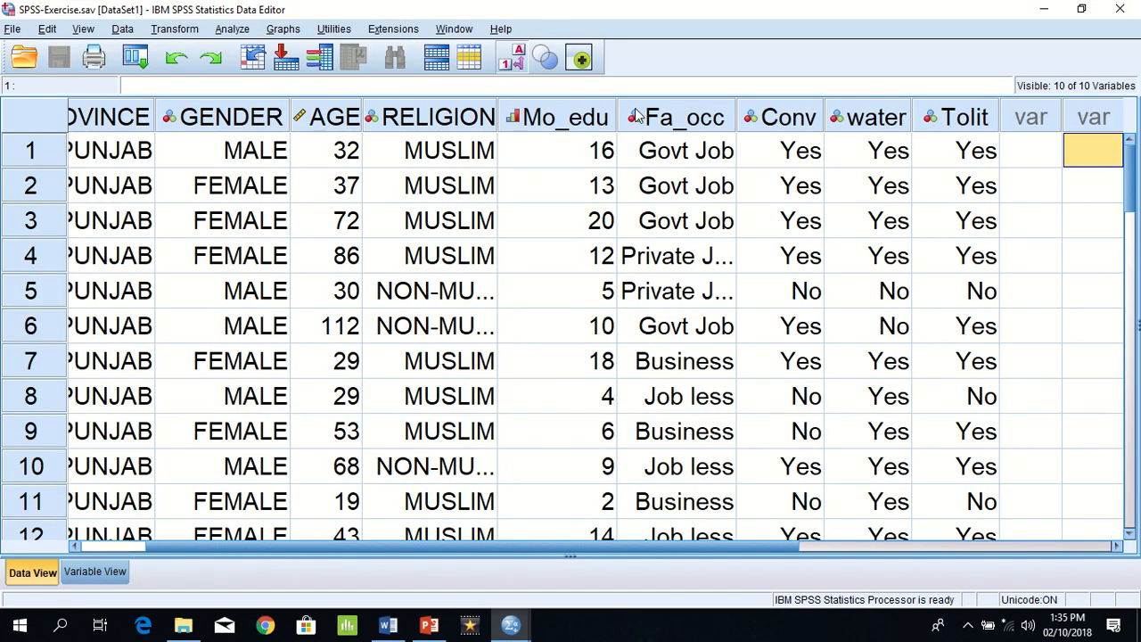
pyautogui.click(284, 31)
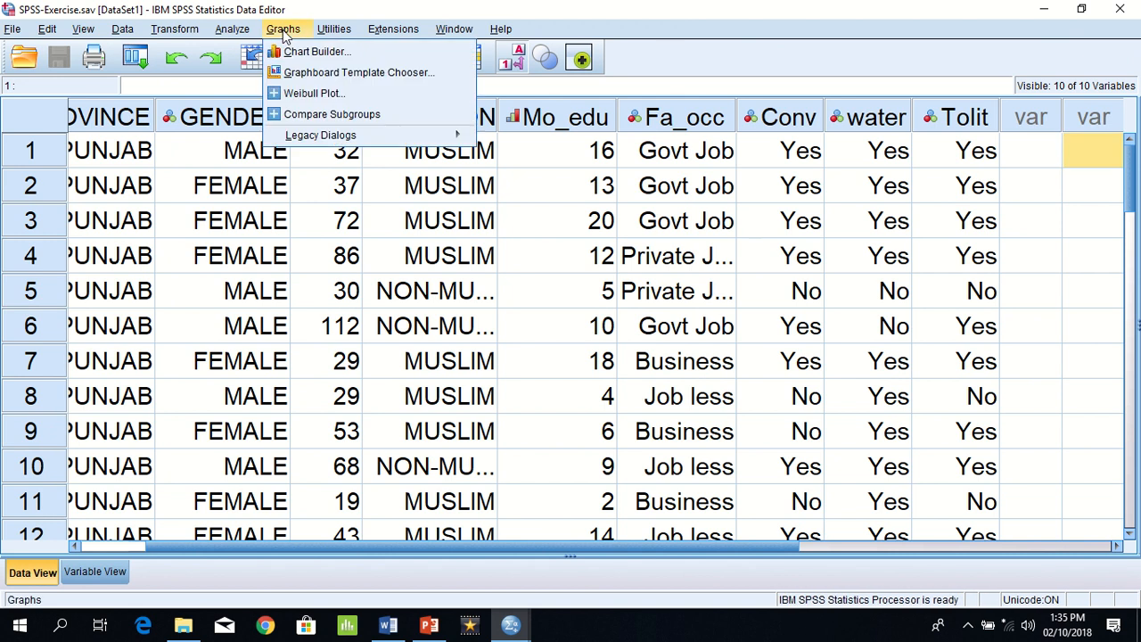
pyautogui.moveTo(378, 143)
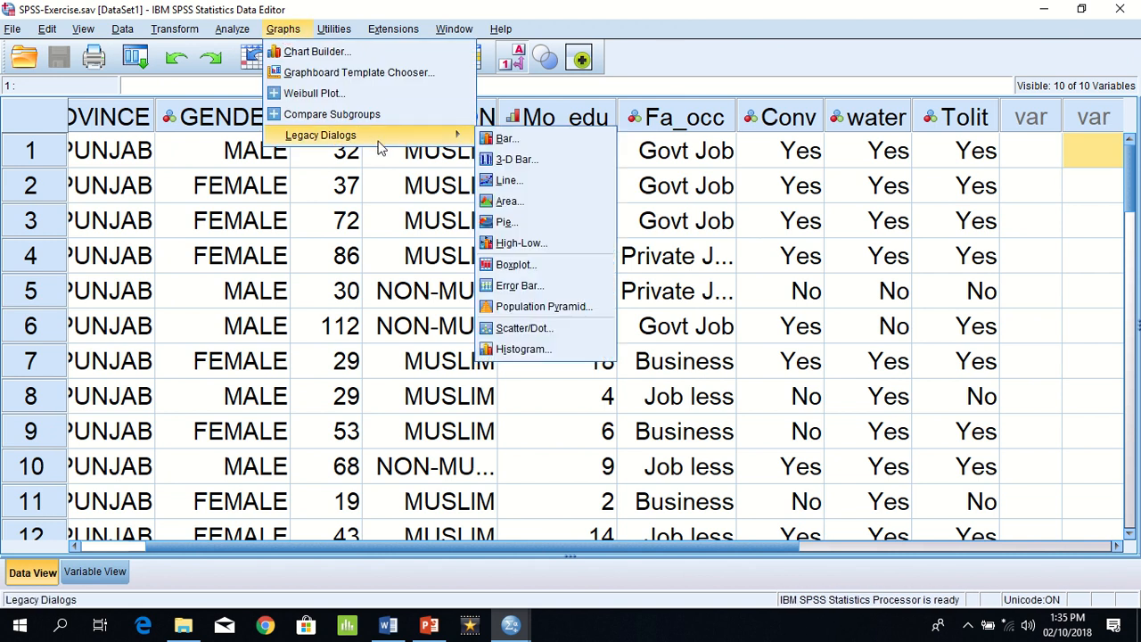
pyautogui.click(544, 138)
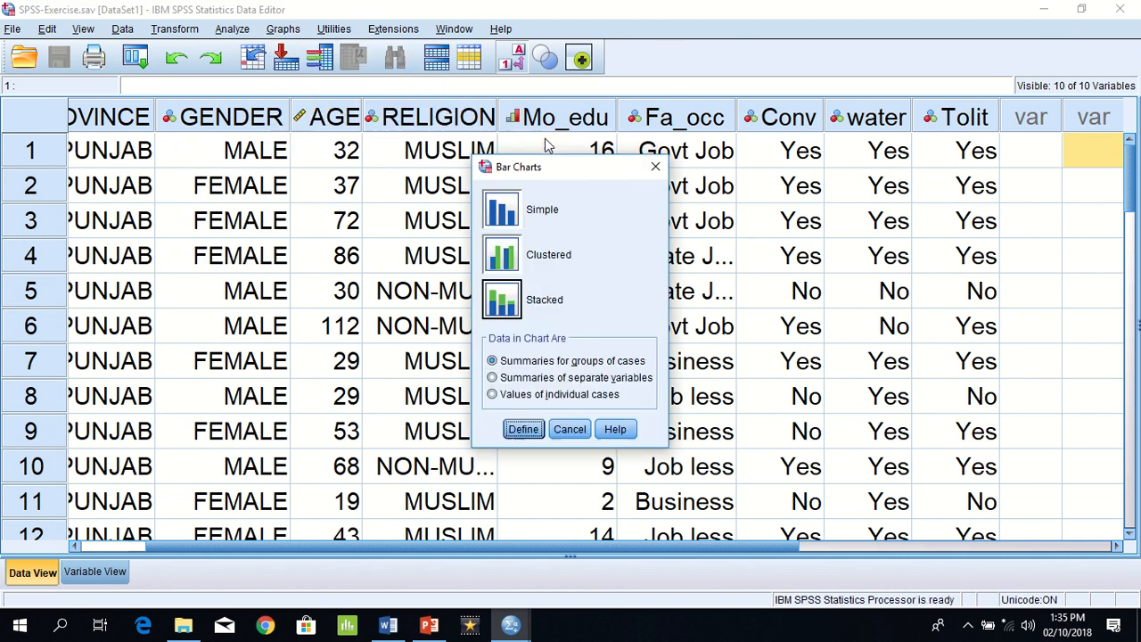
pyautogui.click(504, 299)
pyautogui.click(522, 430)
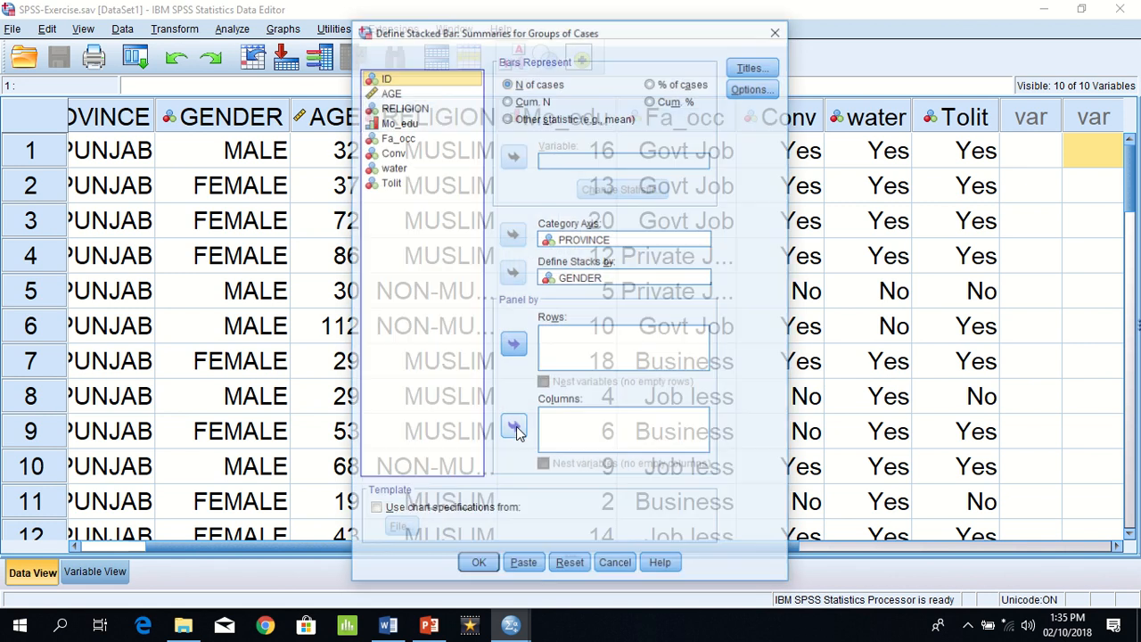
# Step: Generate the stacked bar chart again, keeping PROVINCE as category axis and GENDER as the stacking variable, and view it
pyautogui.click(573, 241)
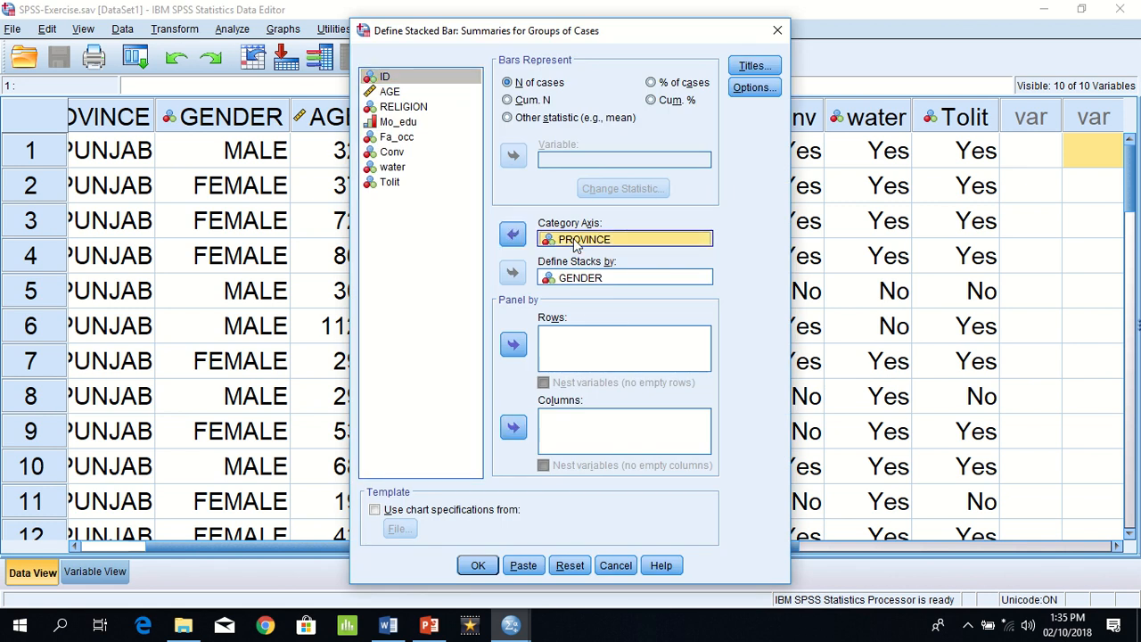
pyautogui.click(597, 279)
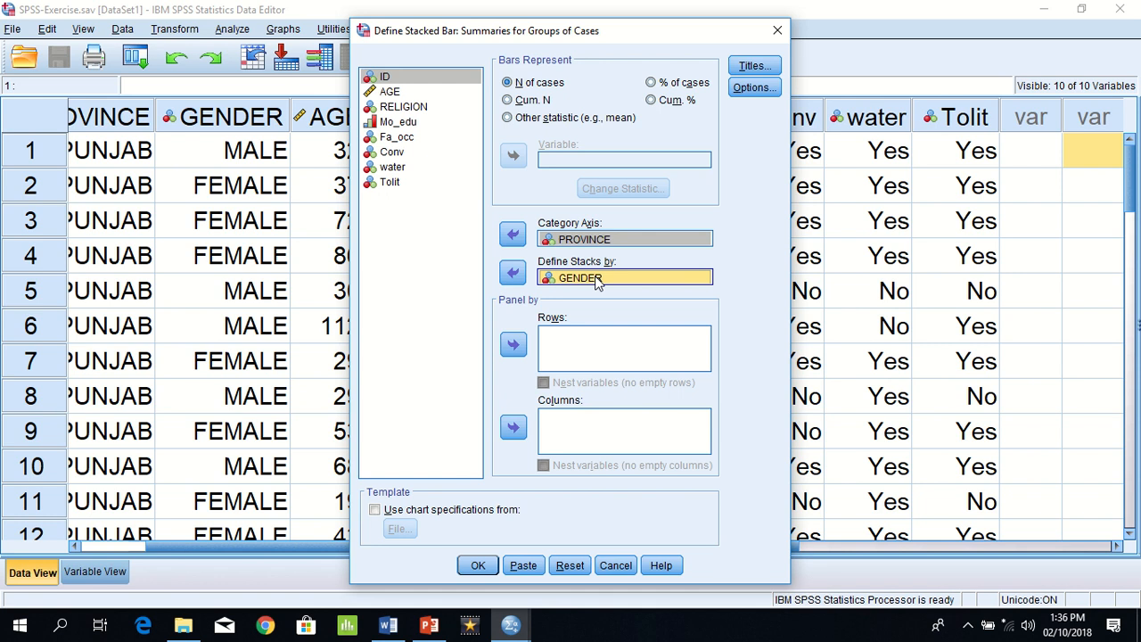
pyautogui.click(478, 565)
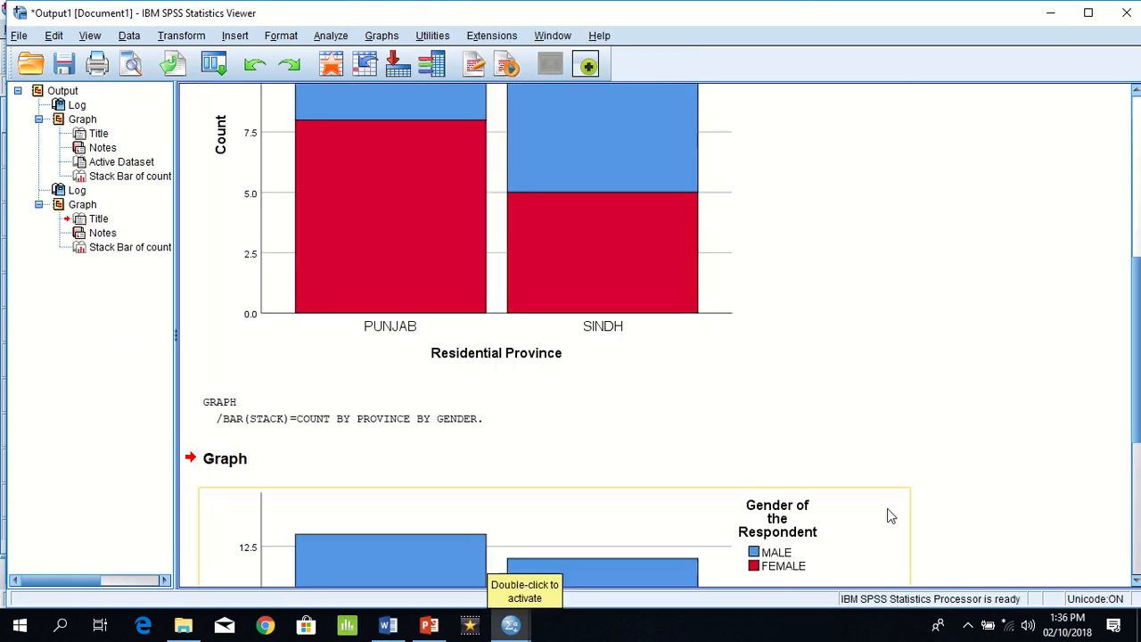
pyautogui.click(1135, 581)
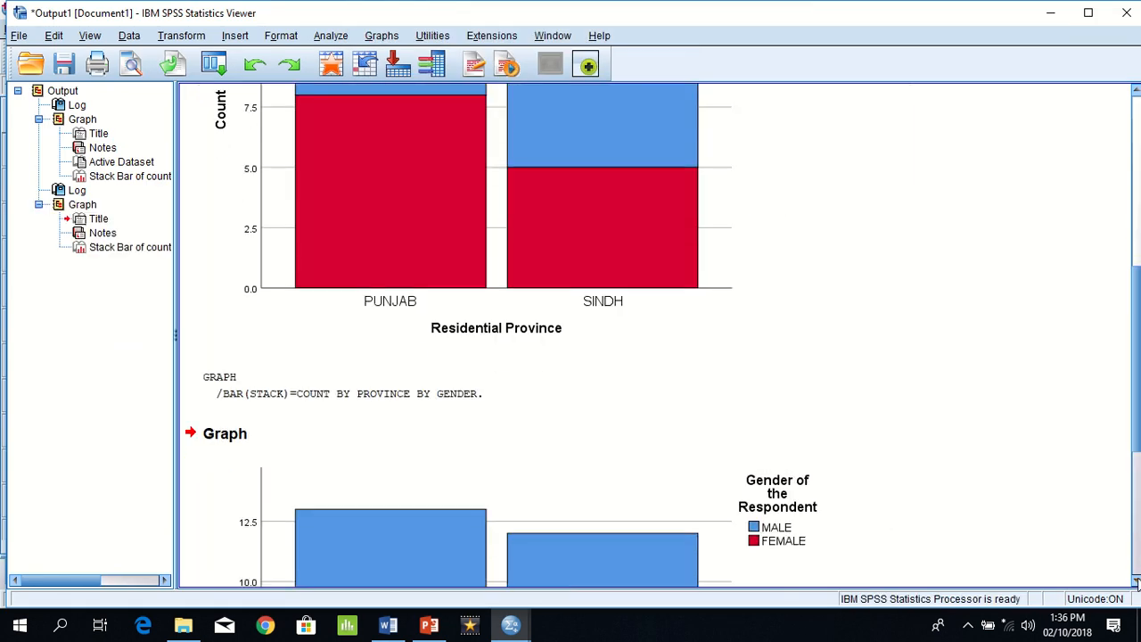
pyautogui.click(1136, 581)
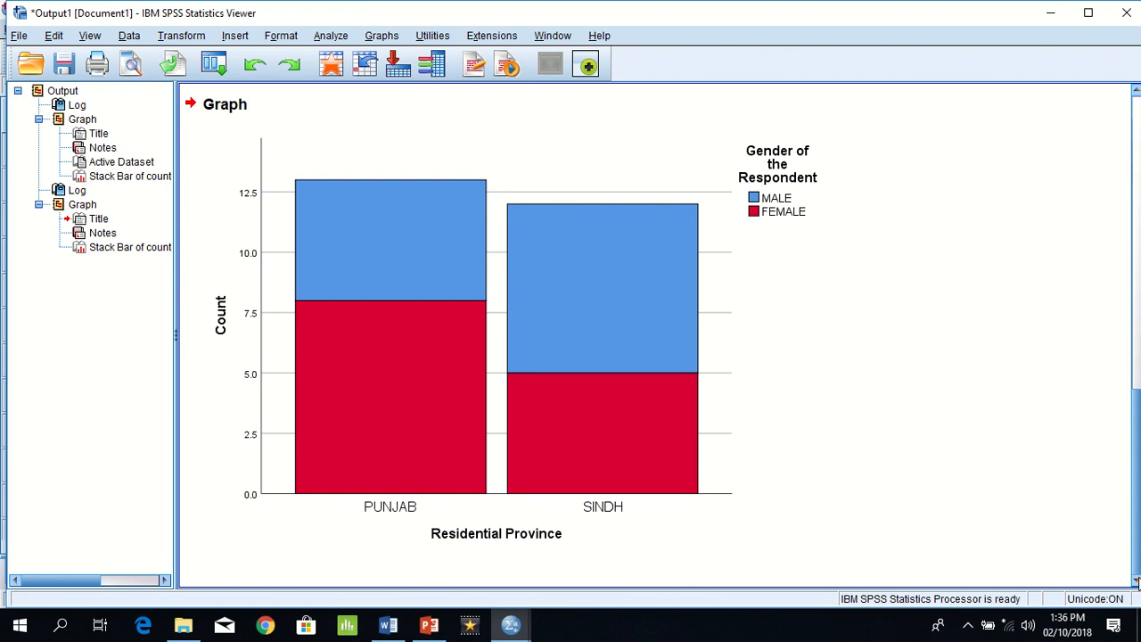
# Step: Create another stacked bar chart of PROVINCE by GENDER directly from the output viewer, keeping the existing variable assignments
pyautogui.click(376, 39)
pyautogui.moveTo(438, 150)
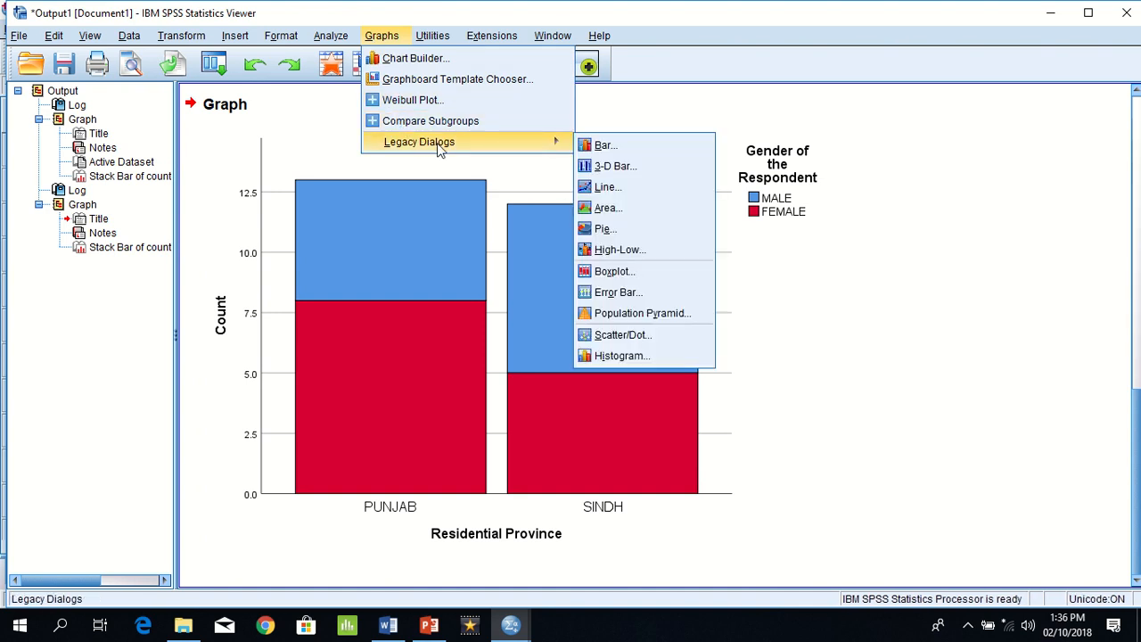
pyautogui.click(604, 146)
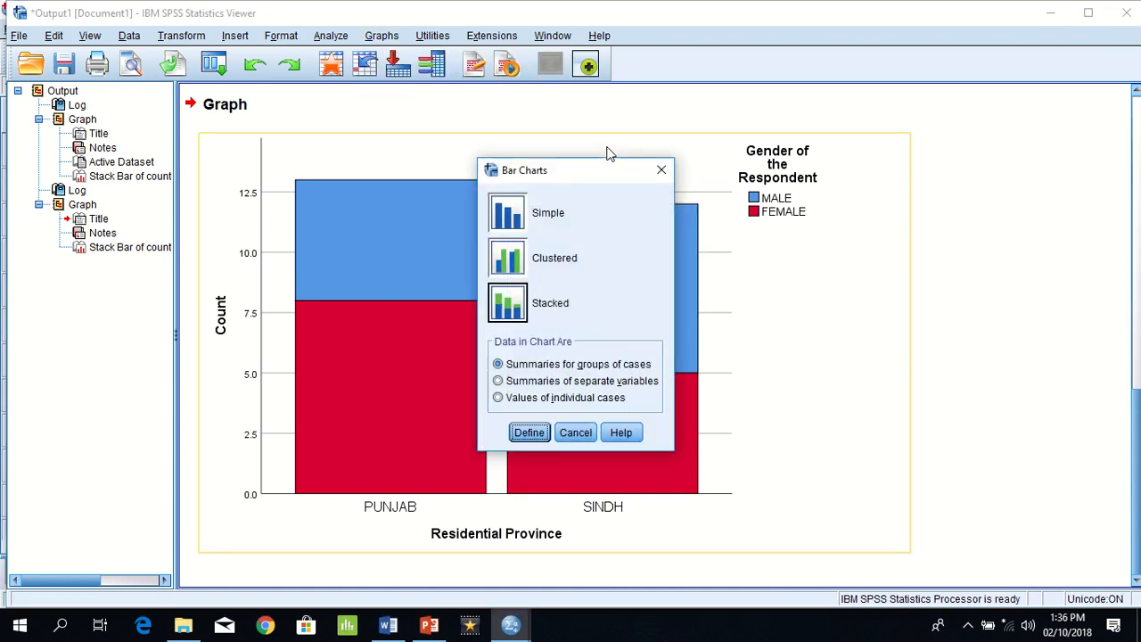
pyautogui.doubleClick(509, 303)
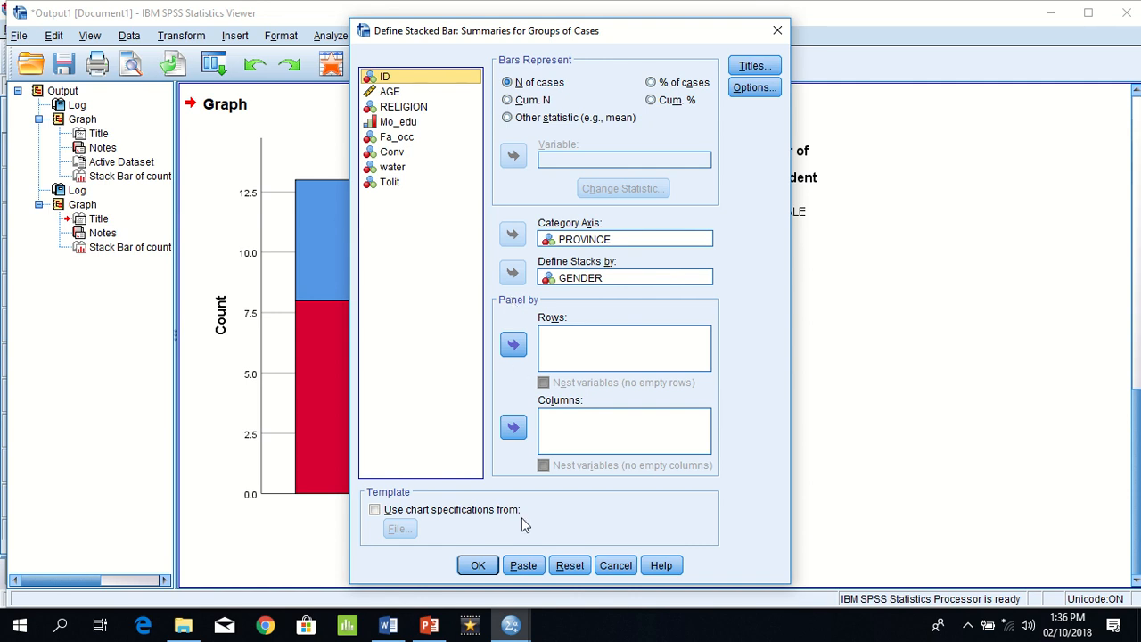
pyautogui.click(477, 565)
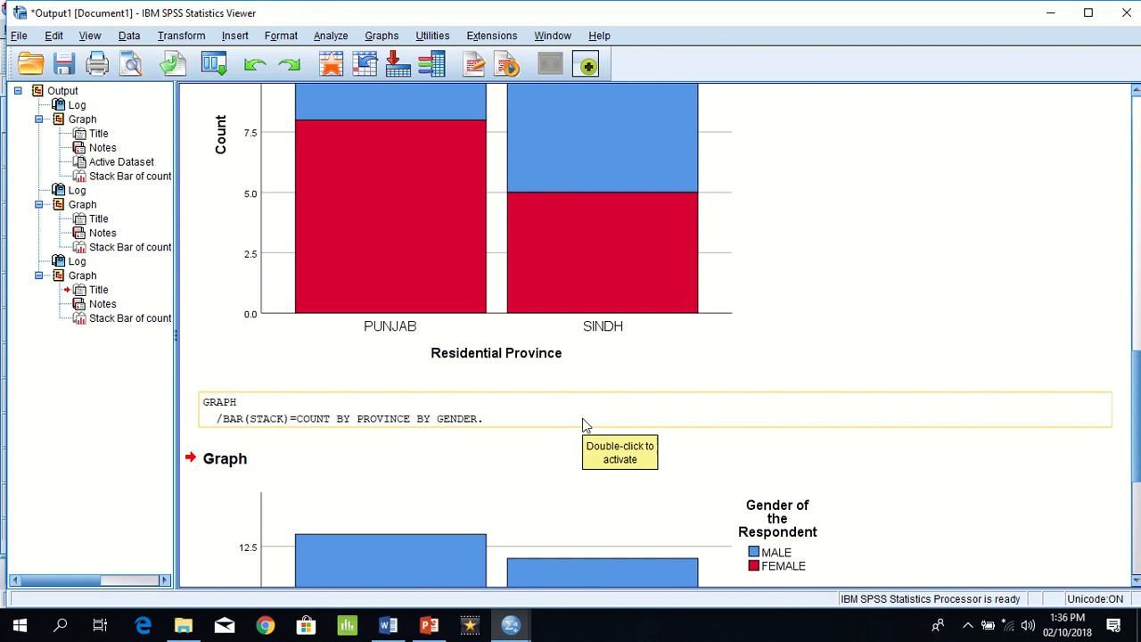
# Step: Switch to the Word exercise document and highlight question (h) about comparing Male and Female in each province separately
pyautogui.hotkey('alt', 'Tab')
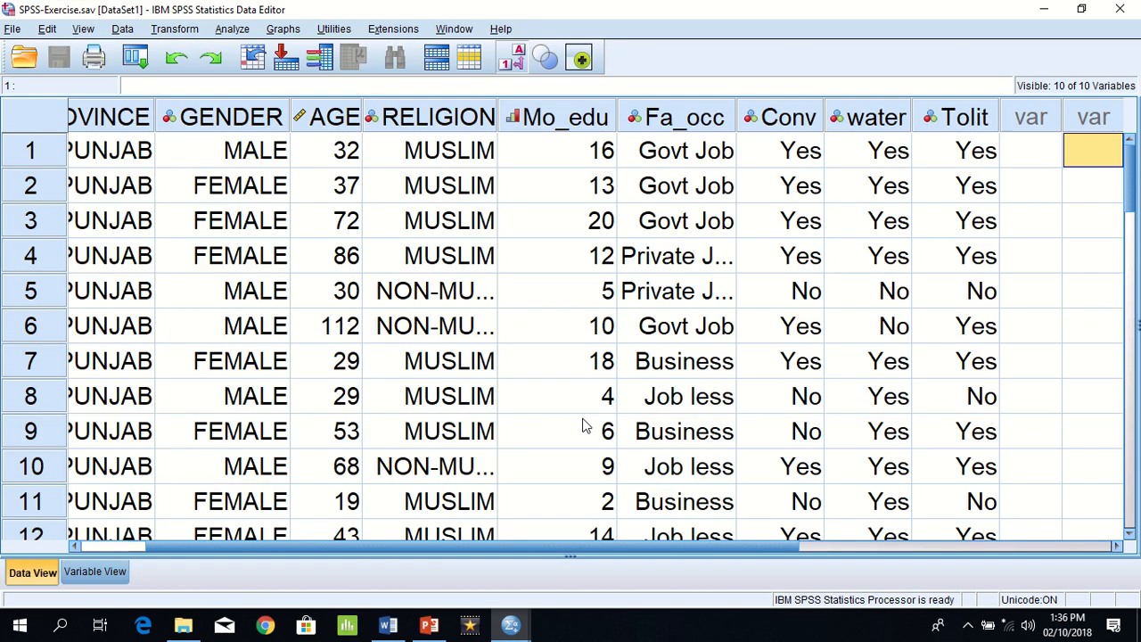
pyautogui.click(388, 626)
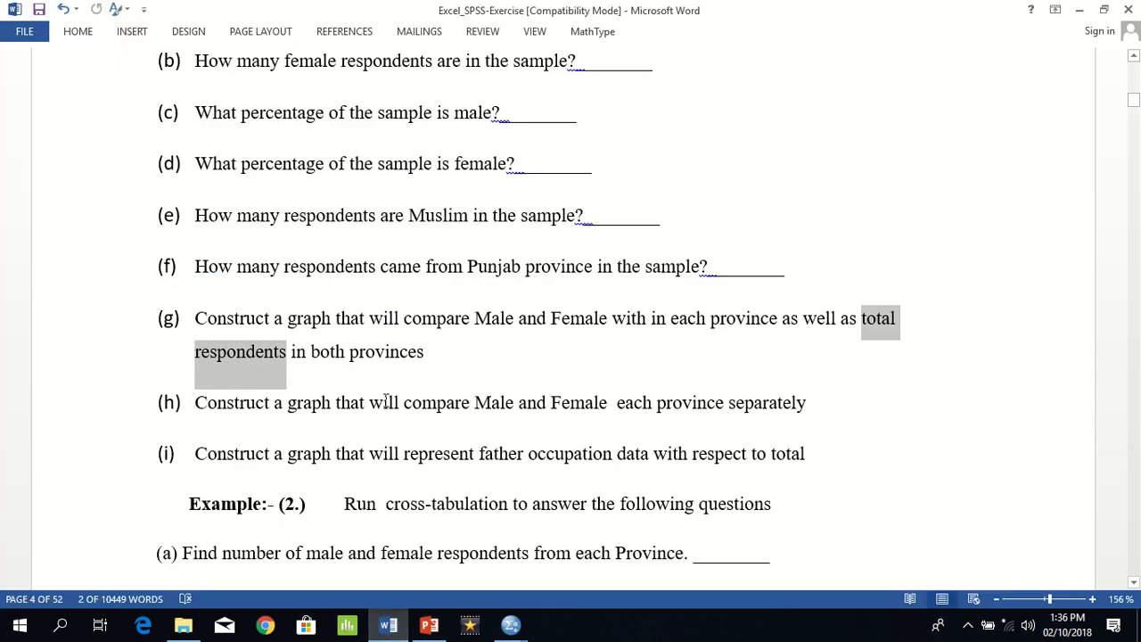
pyautogui.tripleClick(385, 403)
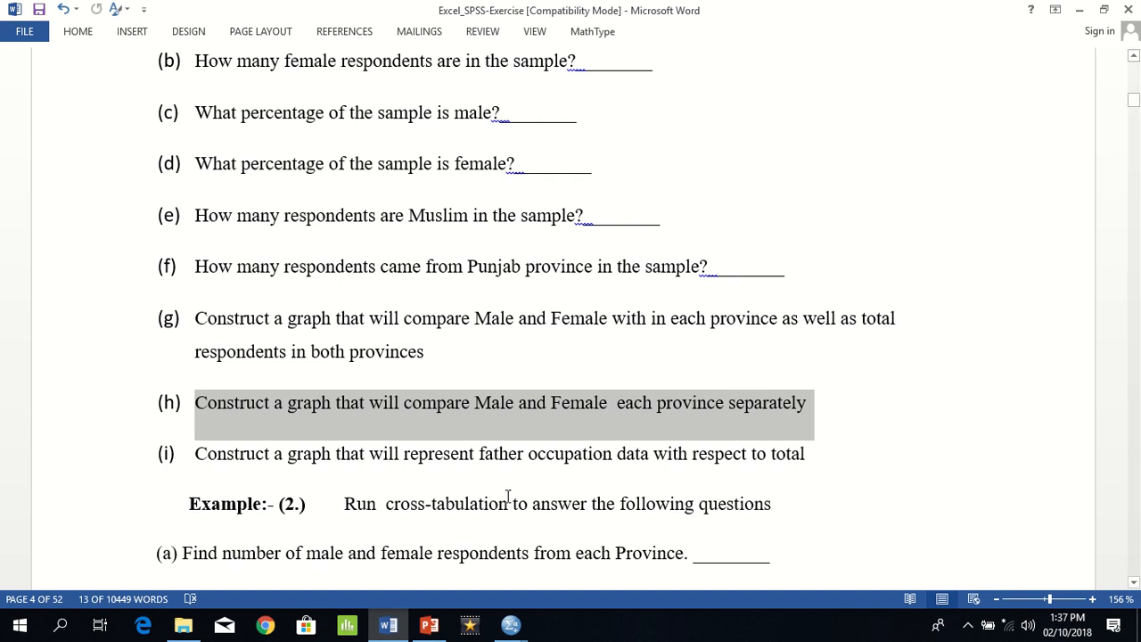
# Step: Return to the SPSS Data Editor and open the clustered bar chart definition using summaries for groups of cases
pyautogui.click(510, 623)
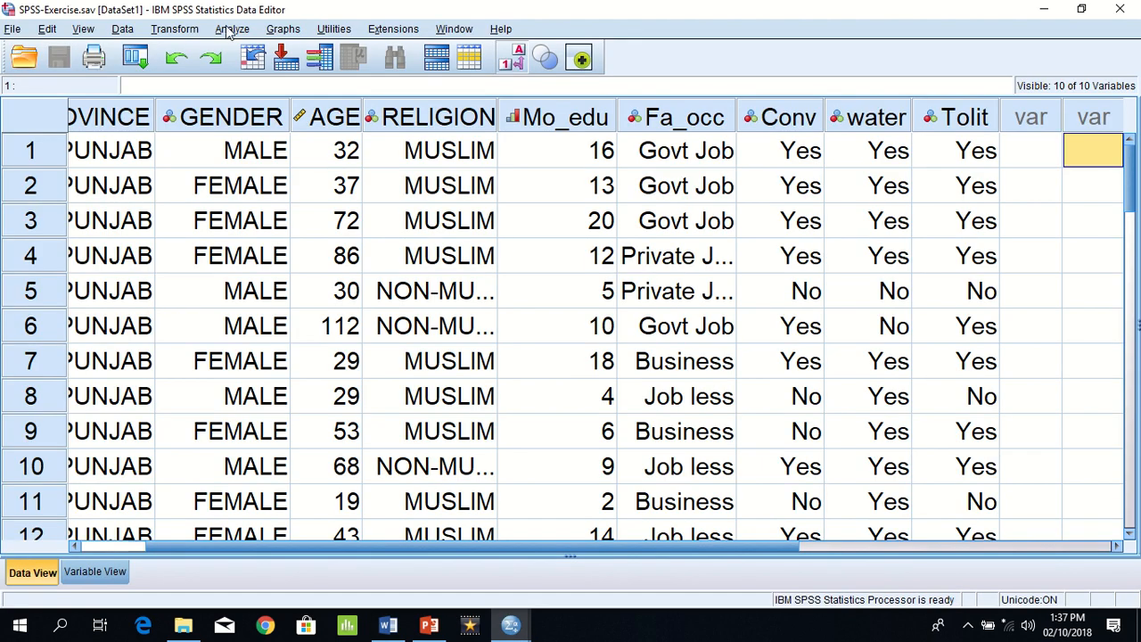
pyautogui.click(274, 32)
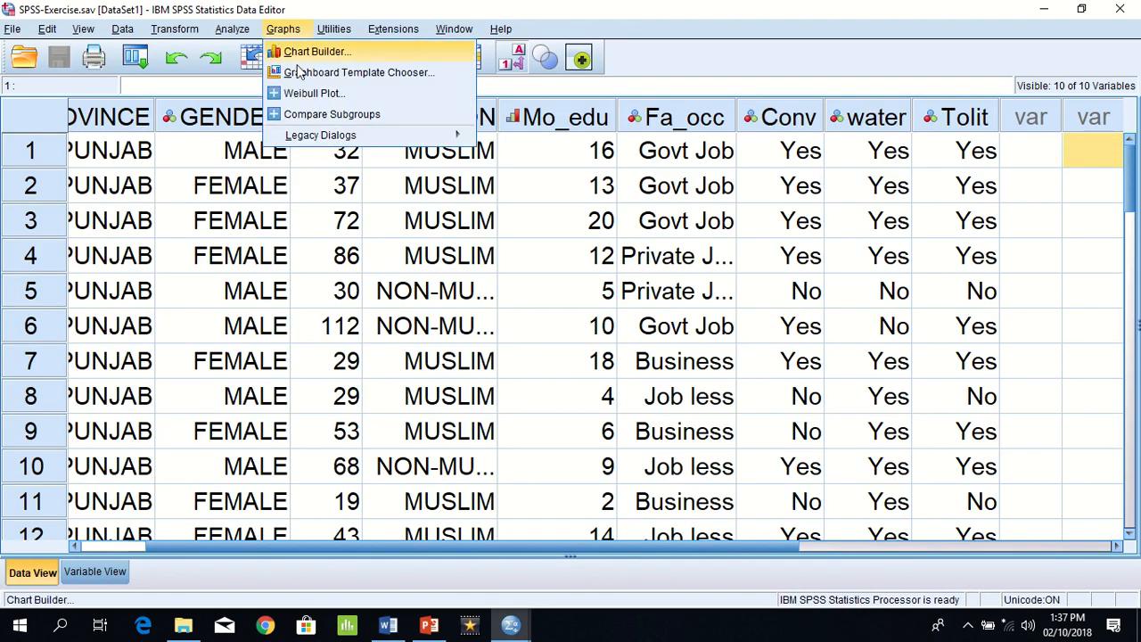
pyautogui.moveTo(347, 140)
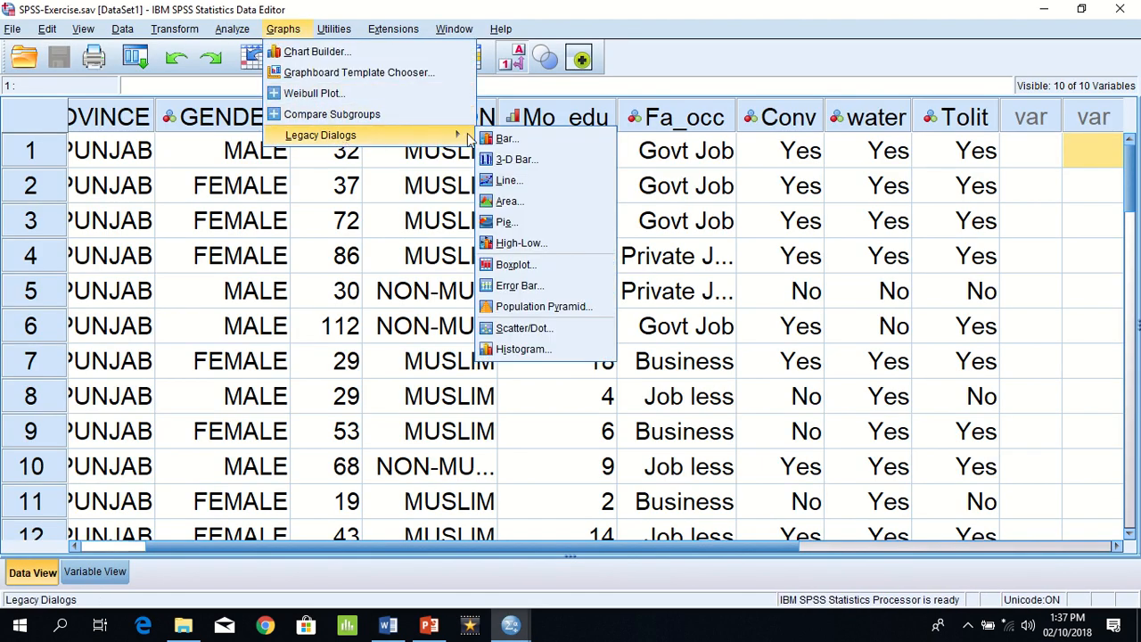
pyautogui.click(503, 139)
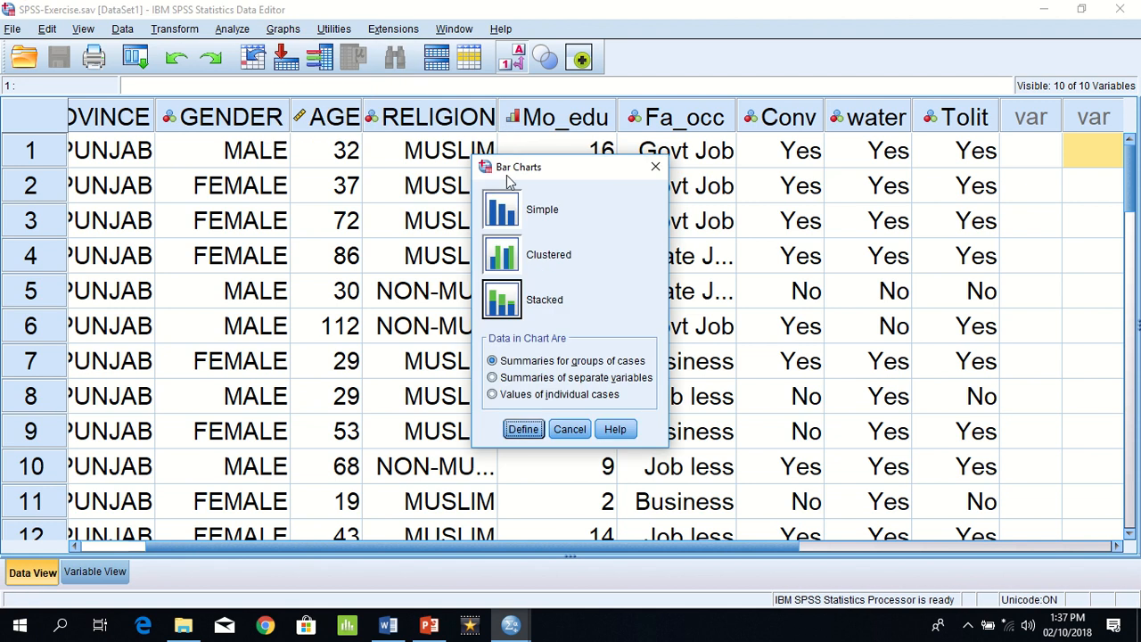
pyautogui.click(511, 258)
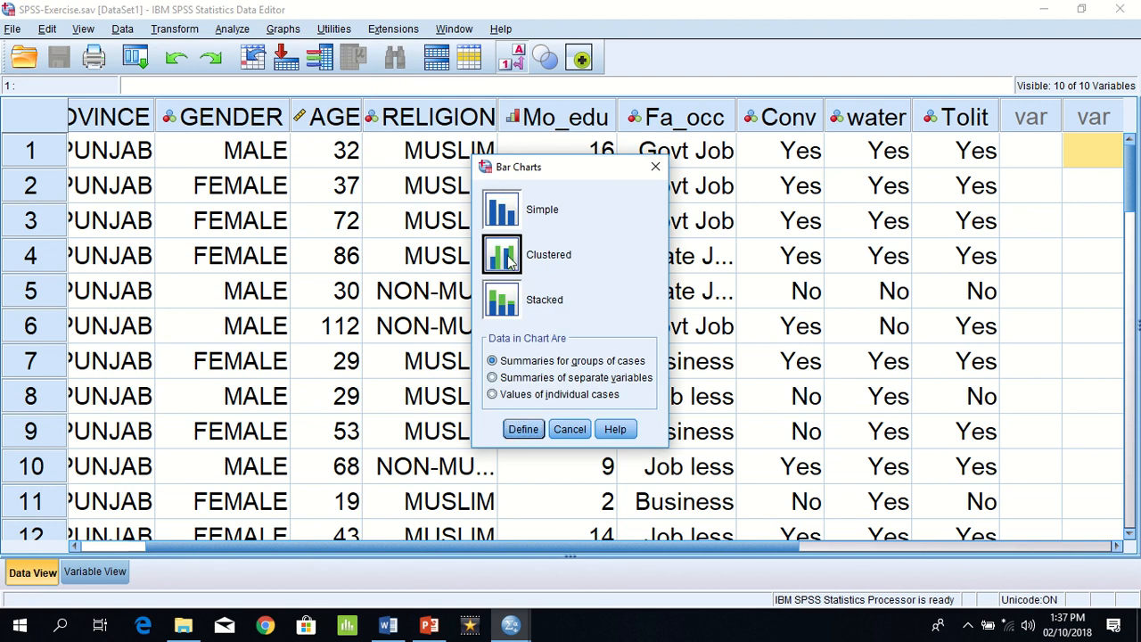
pyautogui.click(526, 432)
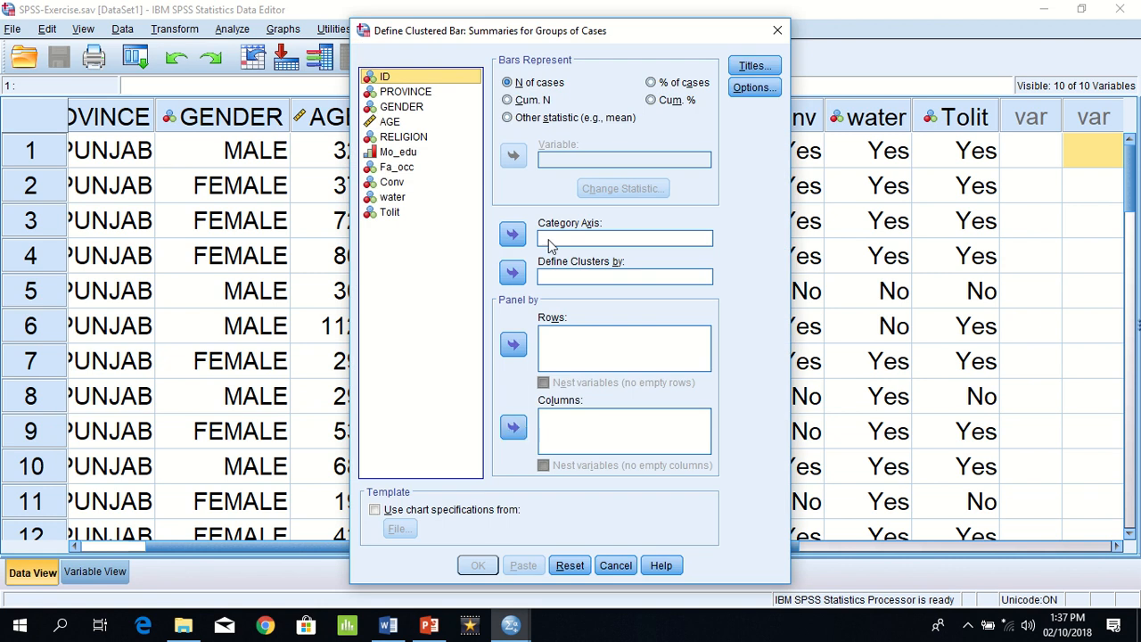
# Step: Generate a clustered bar chart with PROVINCE as category axis and GENDER defining the clusters, and compare it with the previous stacked chart
pyautogui.click(389, 93)
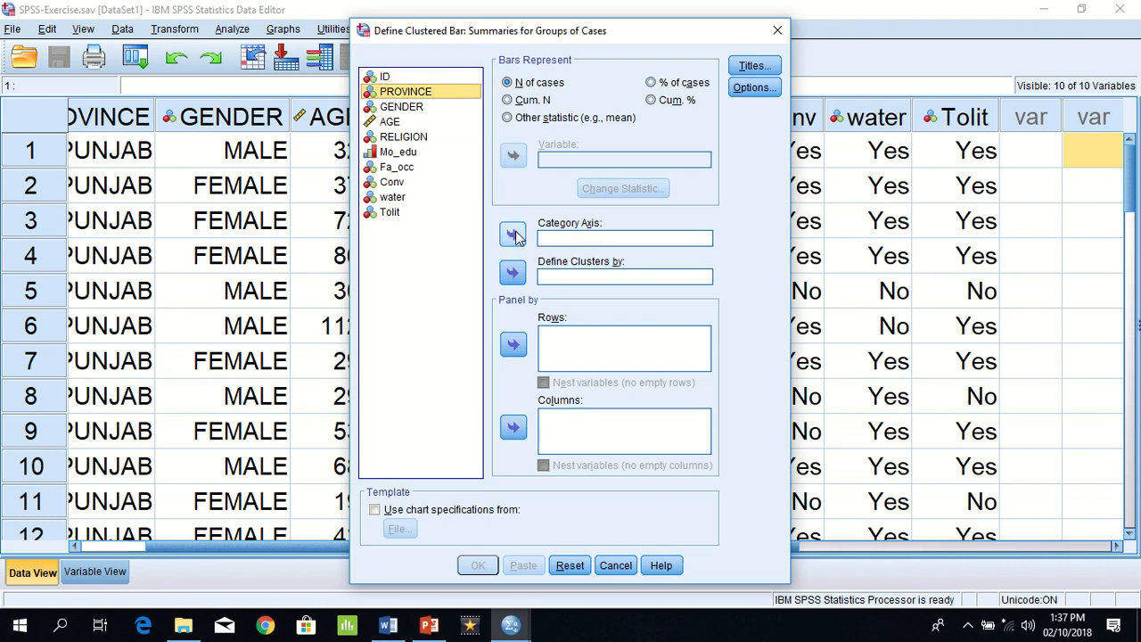
pyautogui.click(514, 235)
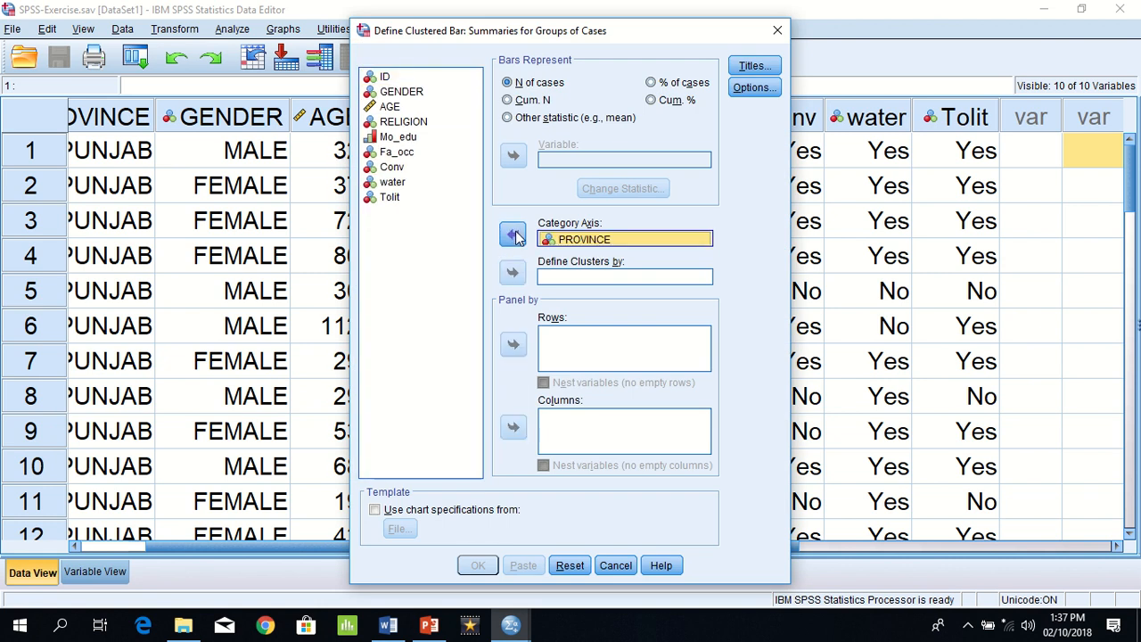
pyautogui.click(392, 93)
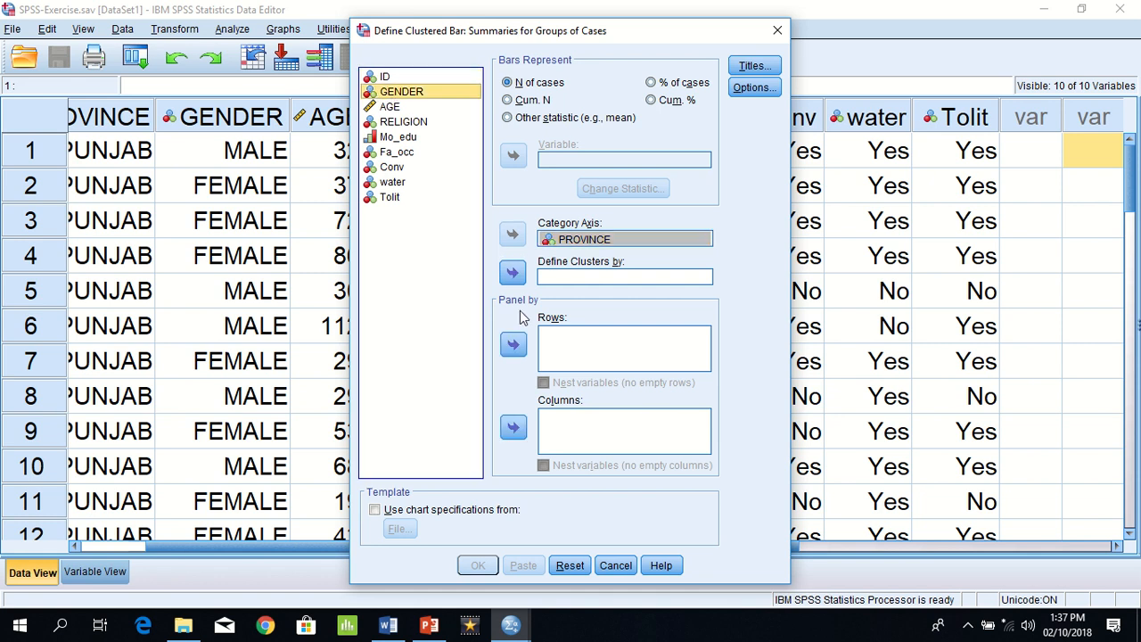
pyautogui.click(516, 275)
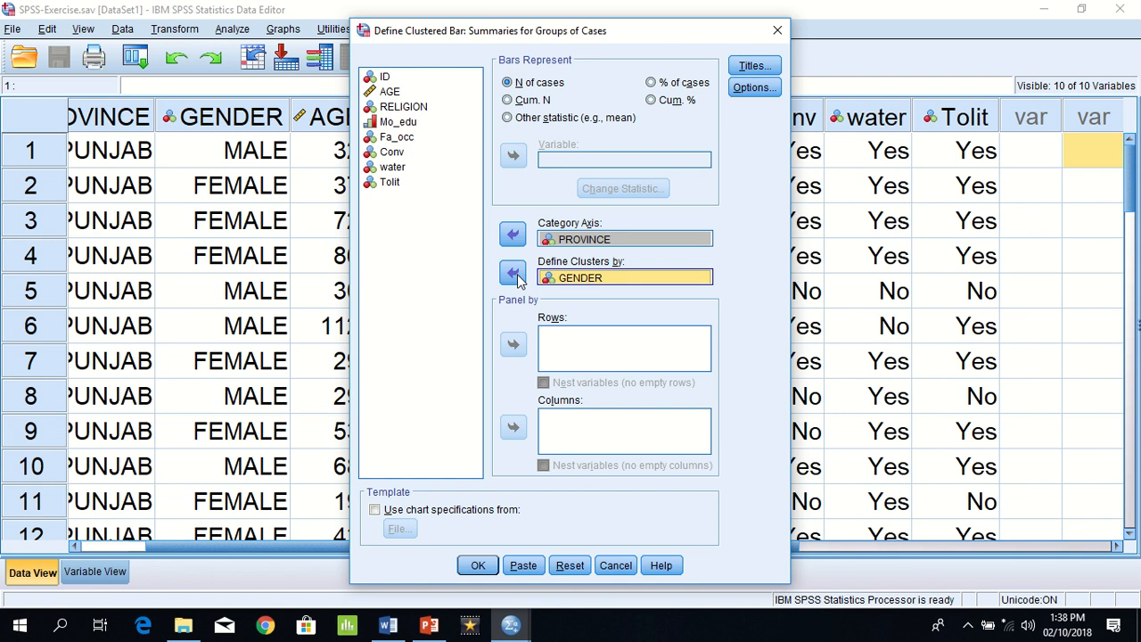
pyautogui.click(474, 567)
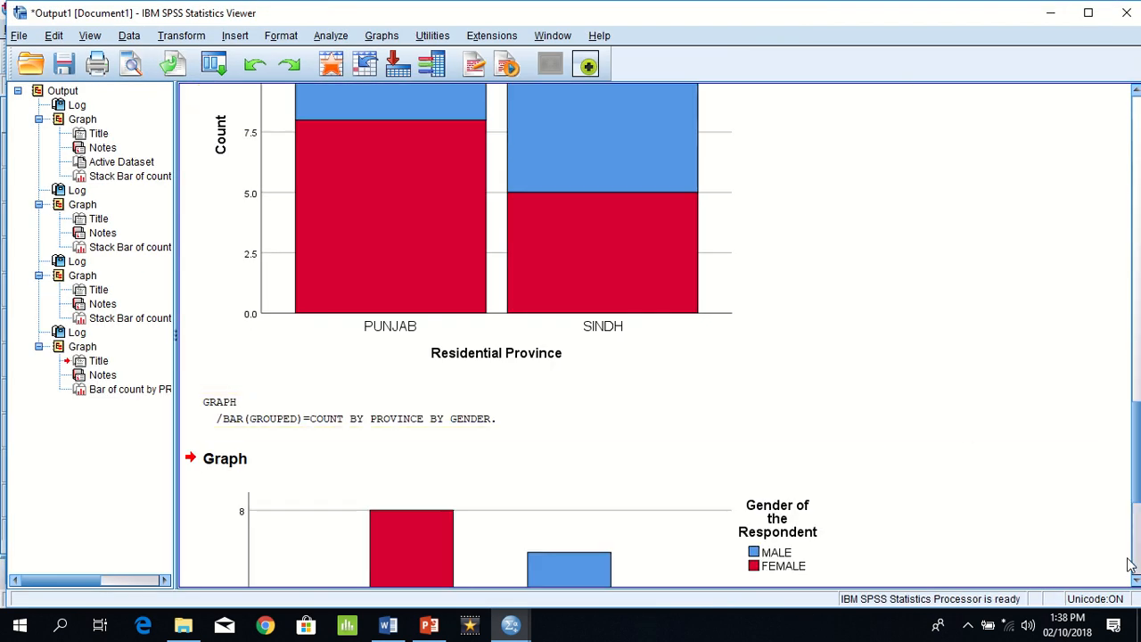
pyautogui.click(1135, 580)
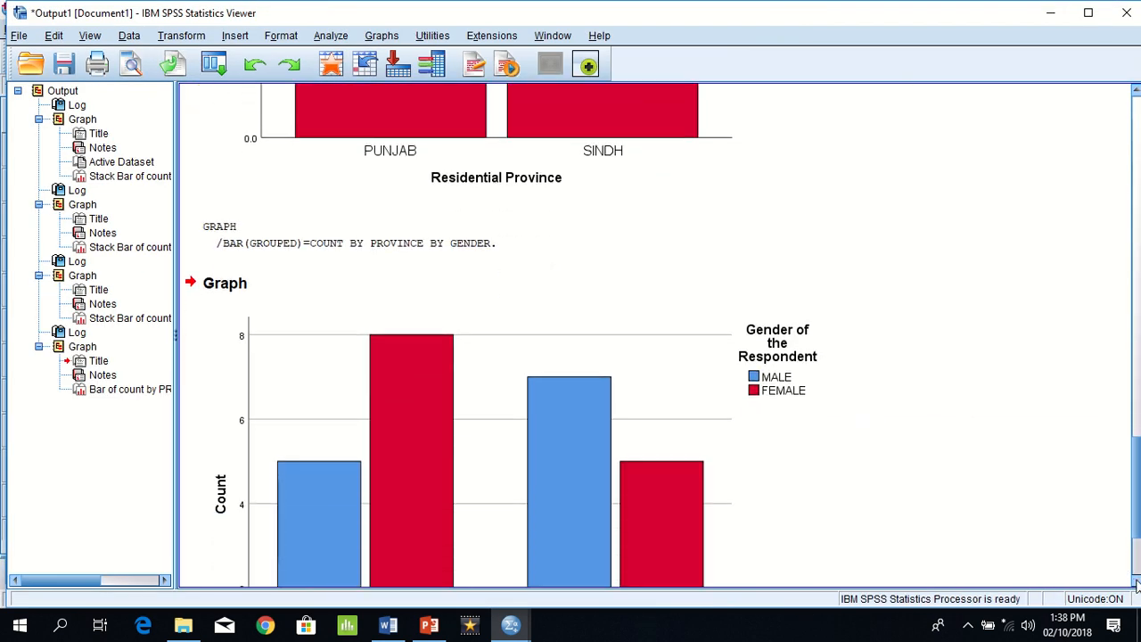
pyautogui.moveTo(1135, 580); pyautogui.dragTo(1135, 580)
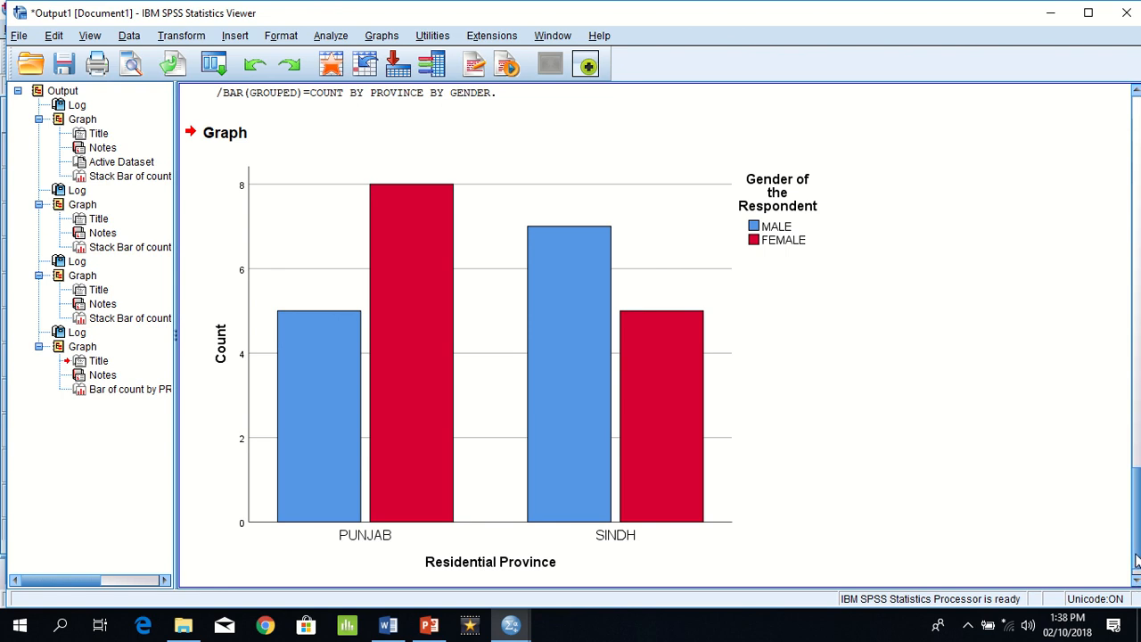
pyautogui.moveTo(1136, 559); pyautogui.dragTo(1136, 454)
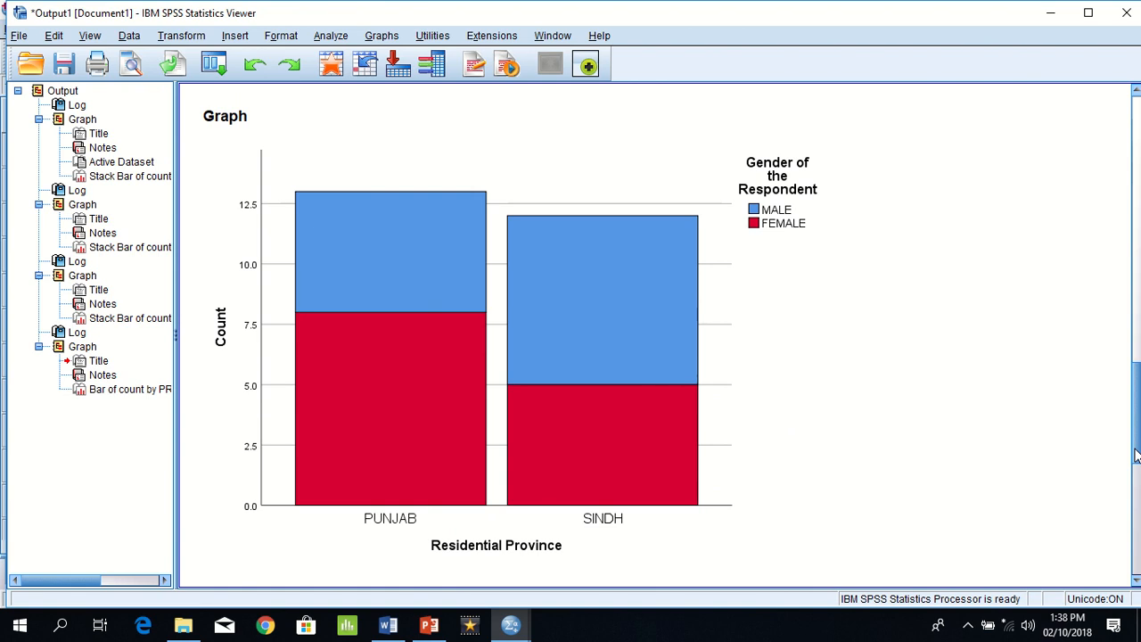
pyautogui.moveTo(1136, 454); pyautogui.dragTo(1137, 590)
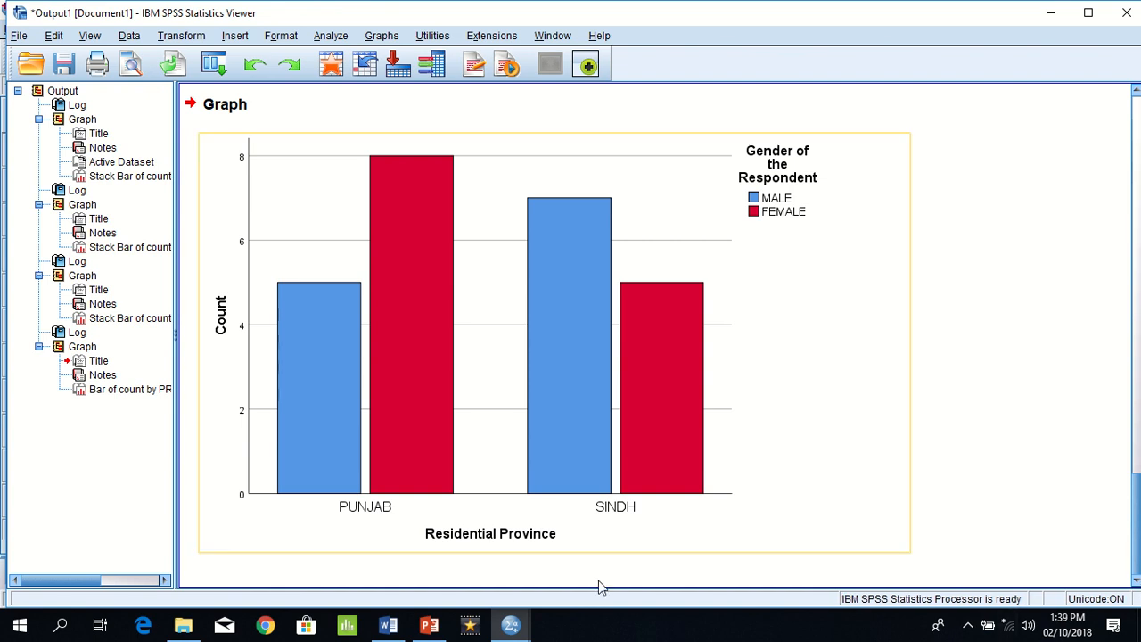
# Step: Highlight question (i) about father occupation data in the Word exercise document and return to the SPSS output viewer
pyautogui.click(388, 626)
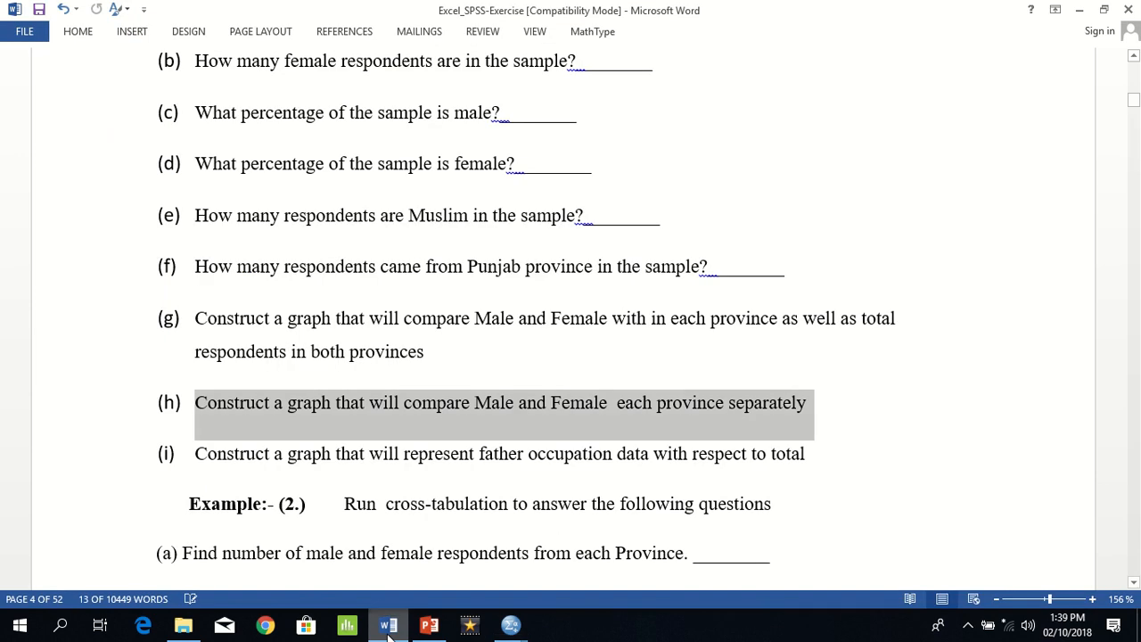
pyautogui.tripleClick(419, 456)
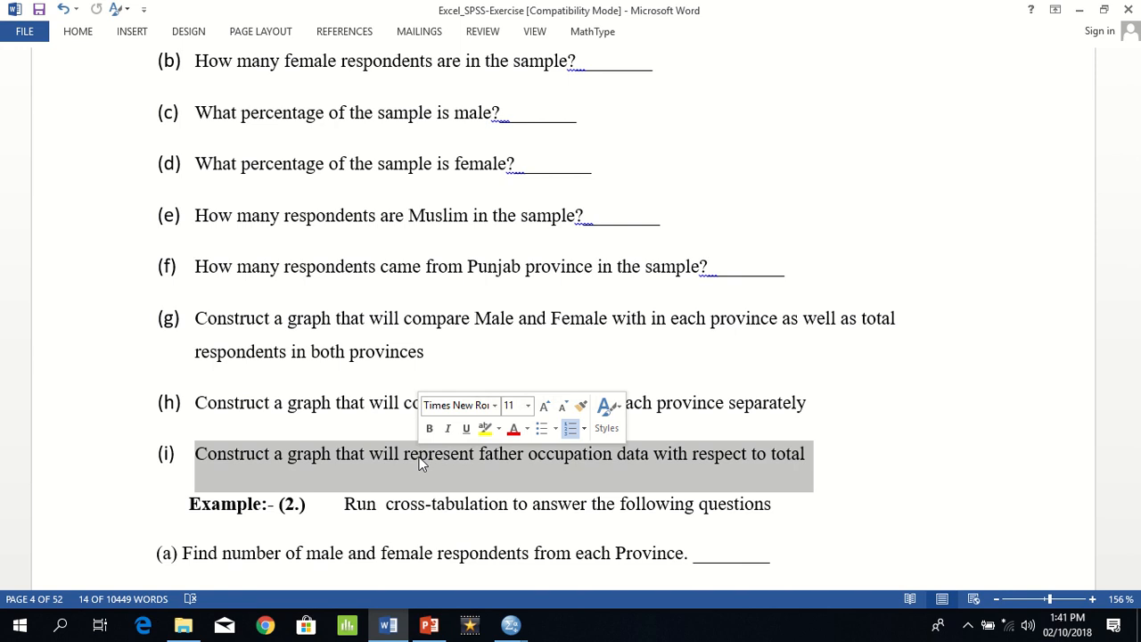
pyautogui.hotkey('alt', 'Tab')
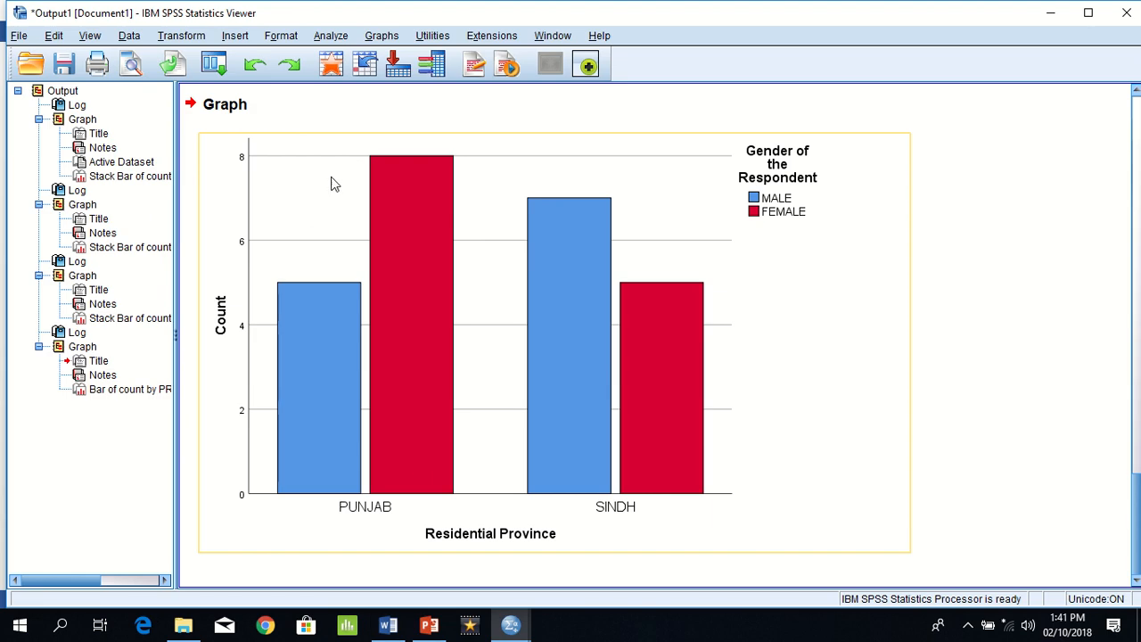
# Step: Open the legacy pie chart definition using summaries for groups of cases
pyautogui.click(307, 107)
pyautogui.click(382, 38)
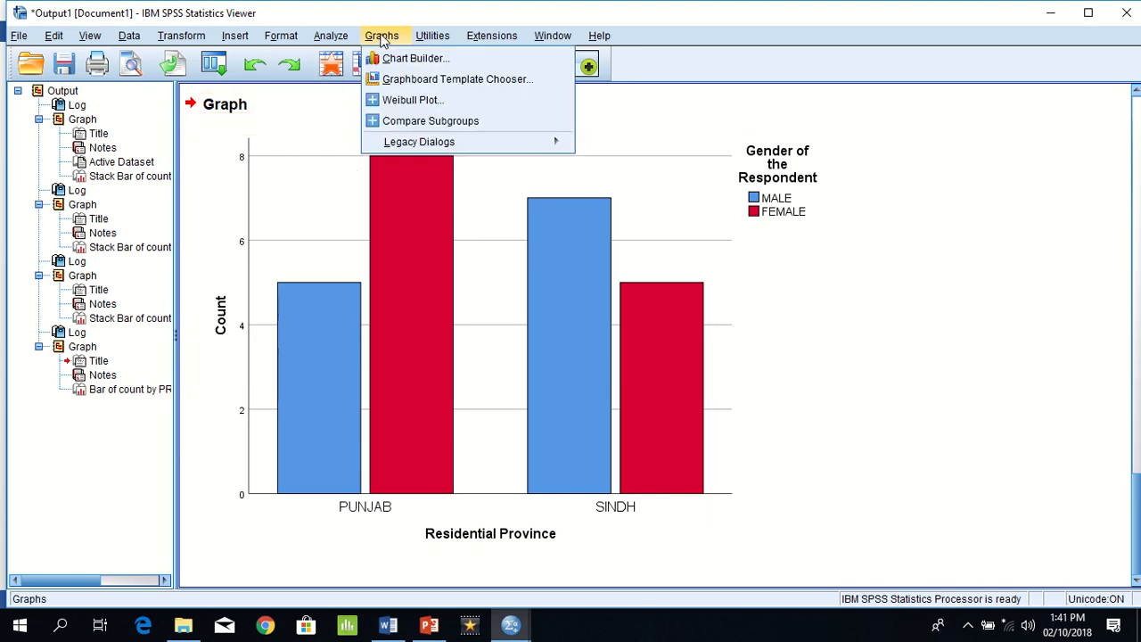
pyautogui.moveTo(473, 145)
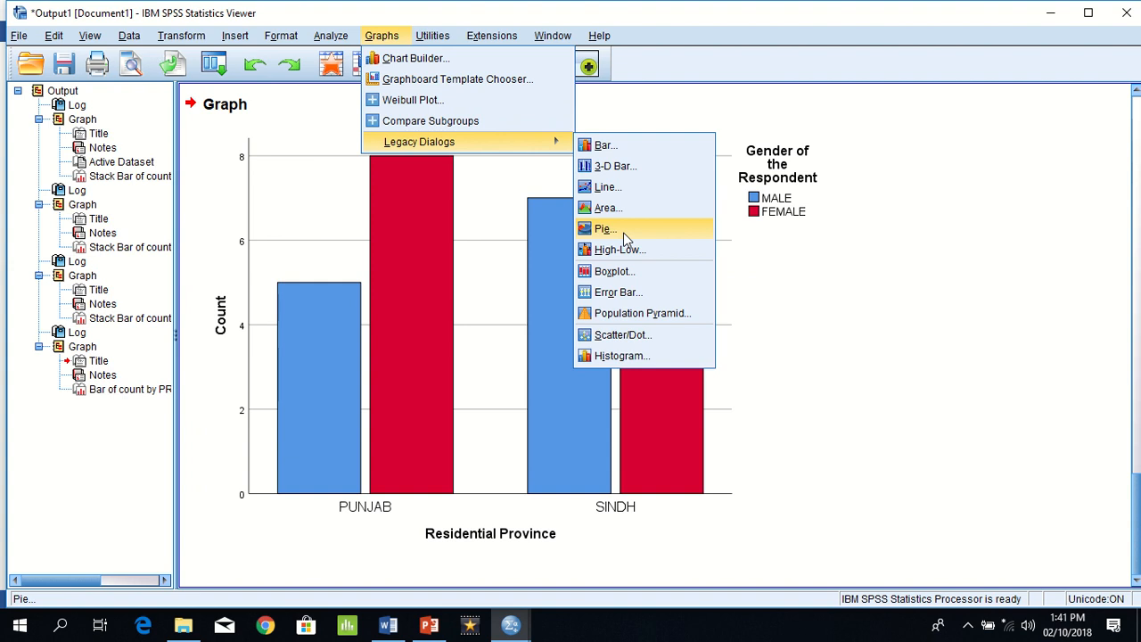
pyautogui.click(647, 231)
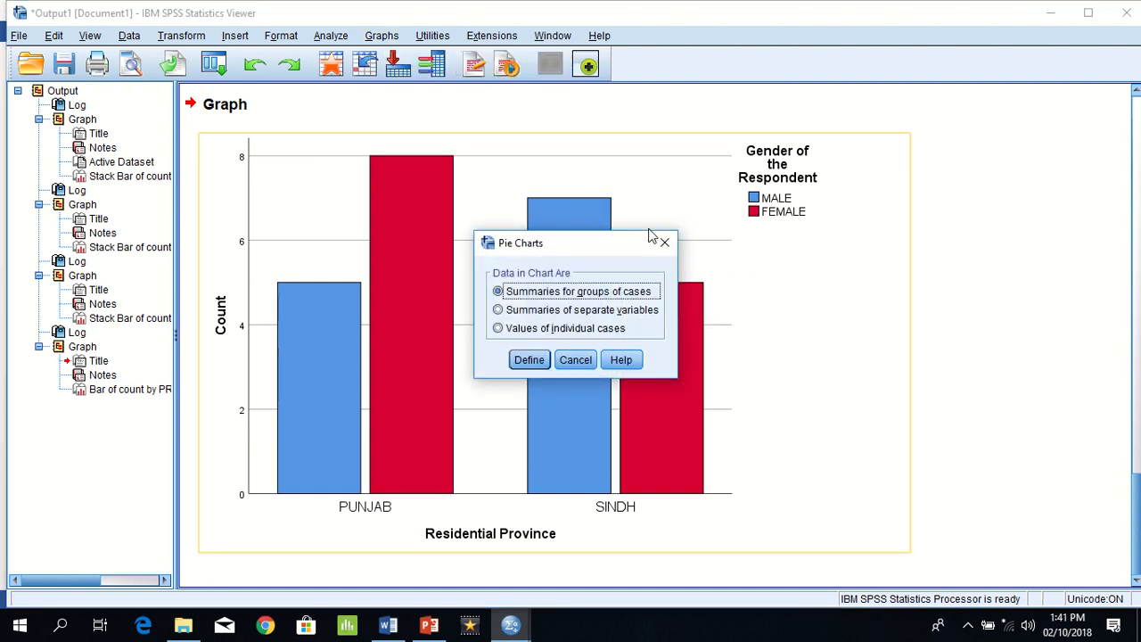
pyautogui.click(530, 363)
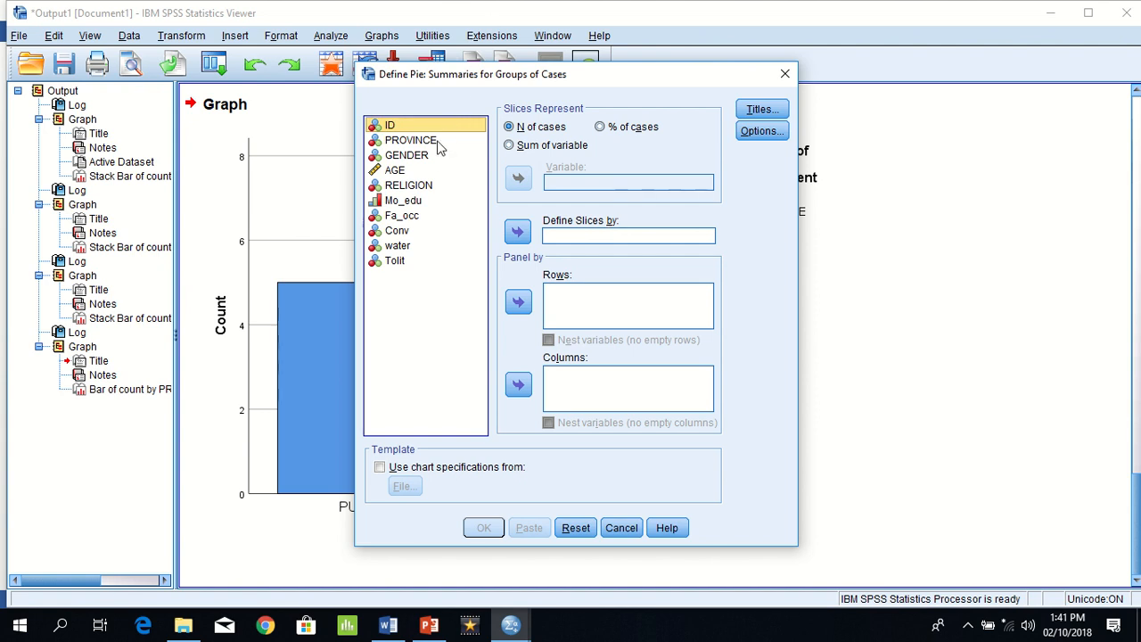
# Step: Generate a pie chart of case counts with slices defined by Fa_occ and view it in the output
pyautogui.click(411, 218)
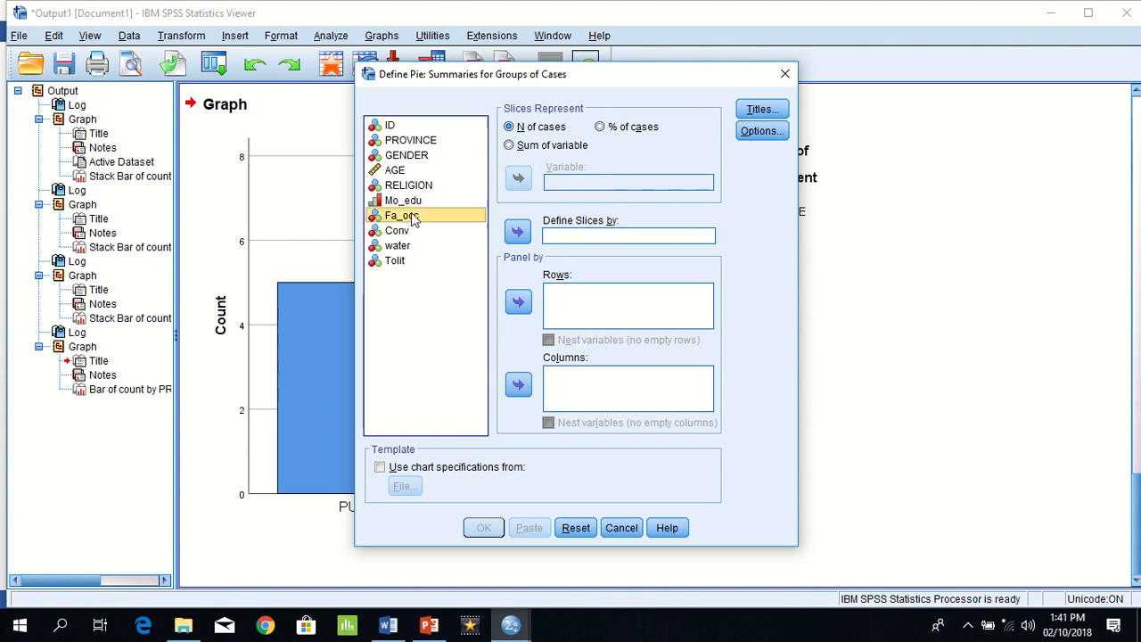
pyautogui.click(517, 234)
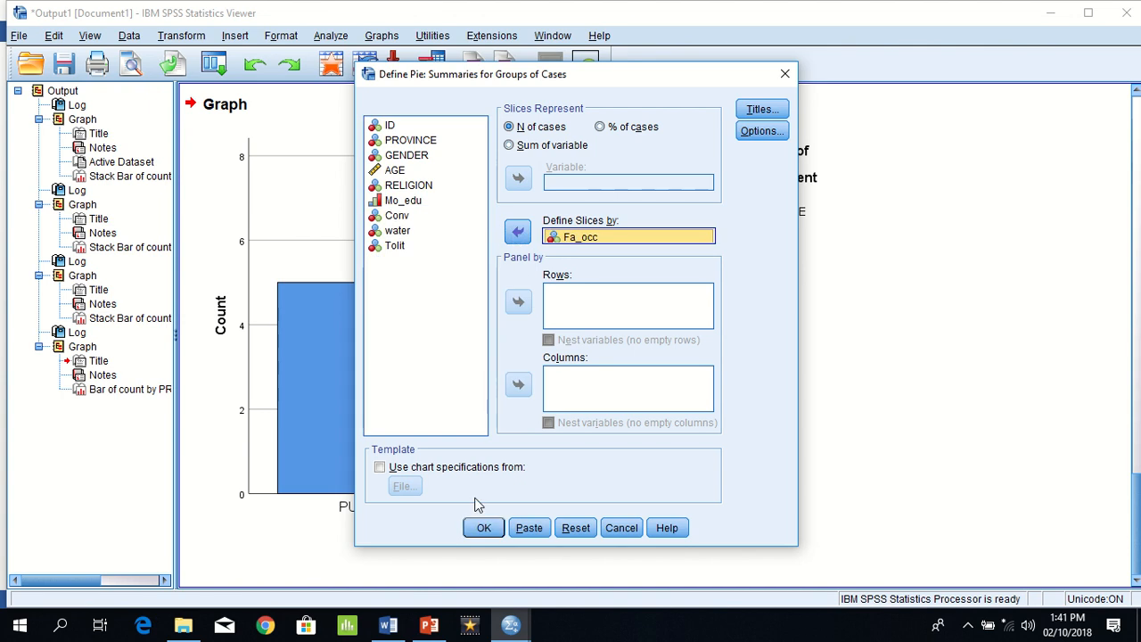
pyautogui.click(482, 528)
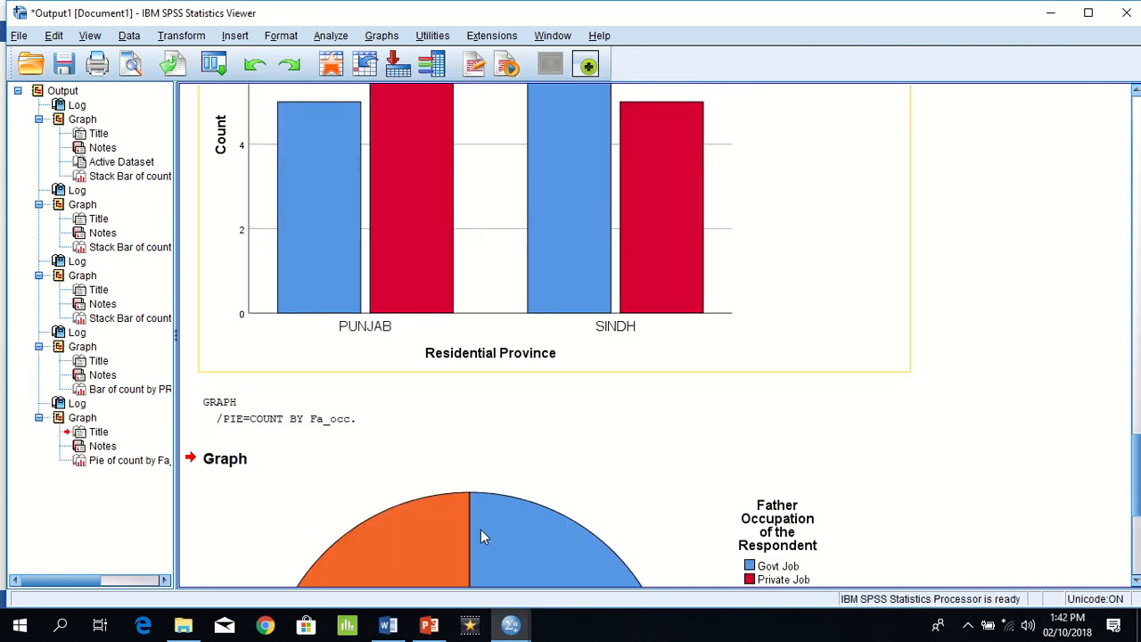
pyautogui.click(1135, 581)
pyautogui.click(1136, 582)
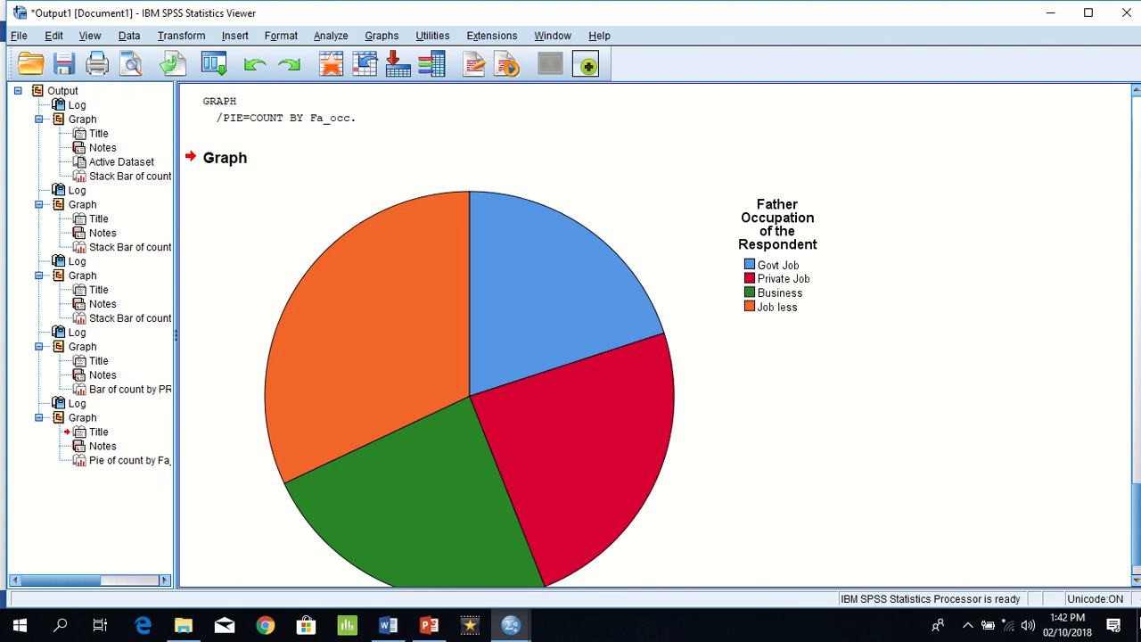
# Step: Switch to the Word exercise document and highlight Example 2 question (a) about male and female respondents from each Province
pyautogui.hotkey('alt', 'Tab')
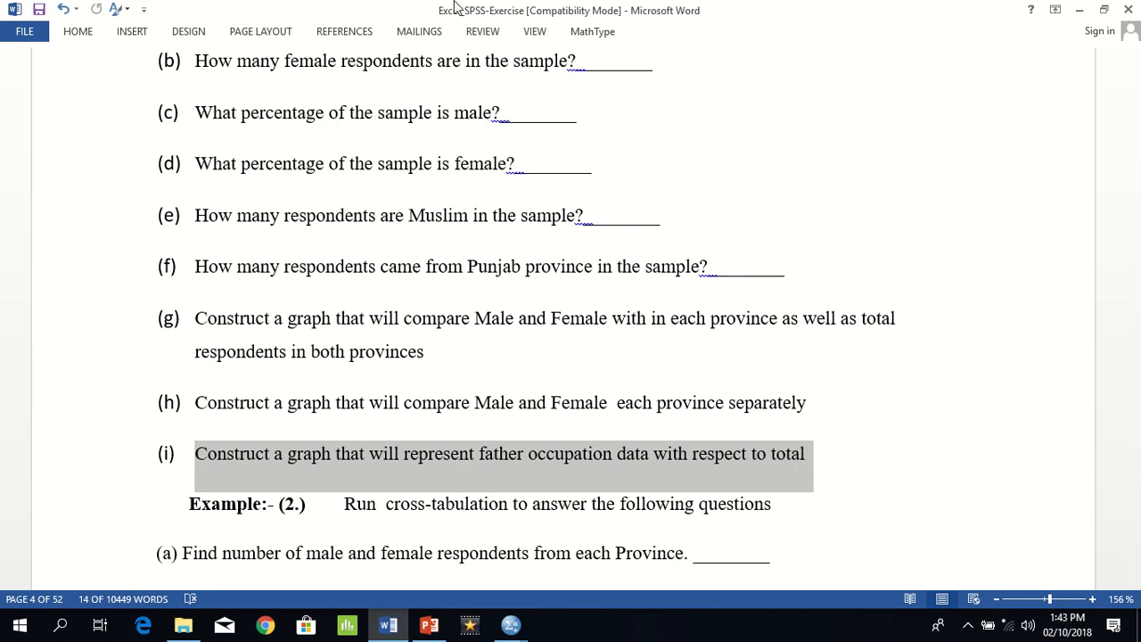
pyautogui.moveTo(463, 4)
pyautogui.click(456, 37)
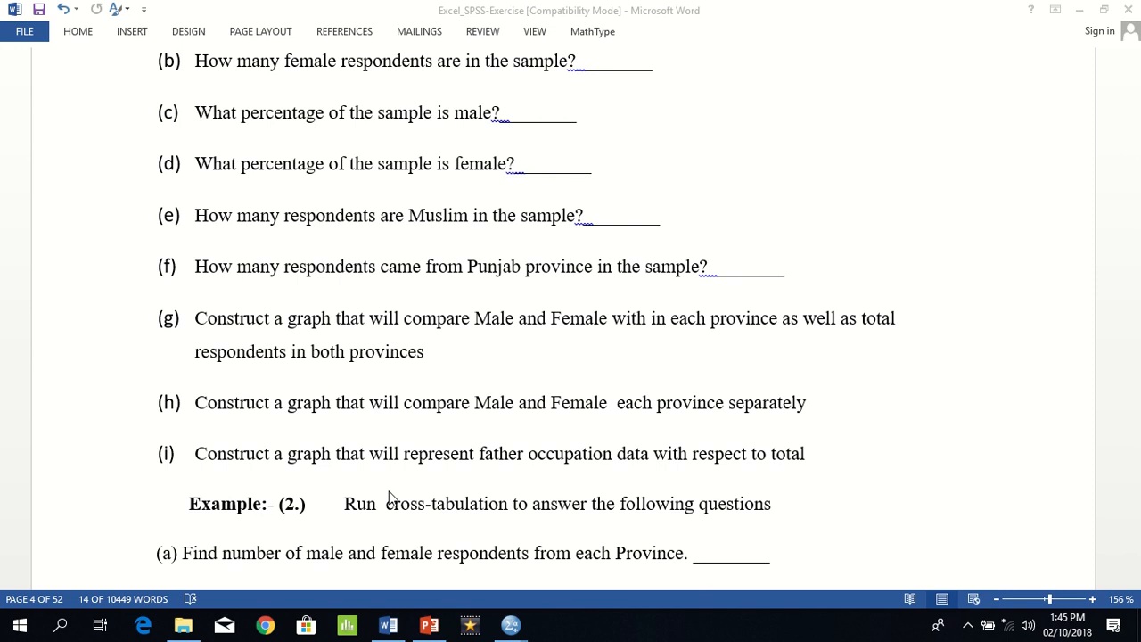
pyautogui.tripleClick(319, 555)
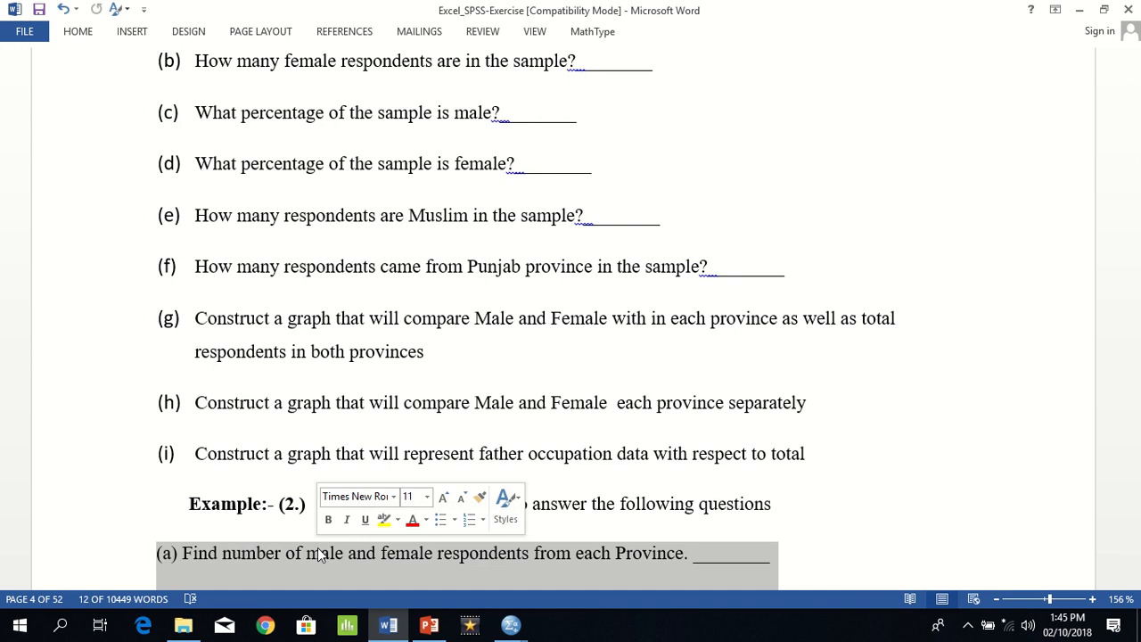
# Step: Switch to the SPSS output viewer and generate frequency tables for PROVINCE and GENDER
pyautogui.hotkey('alt', 'Tab')
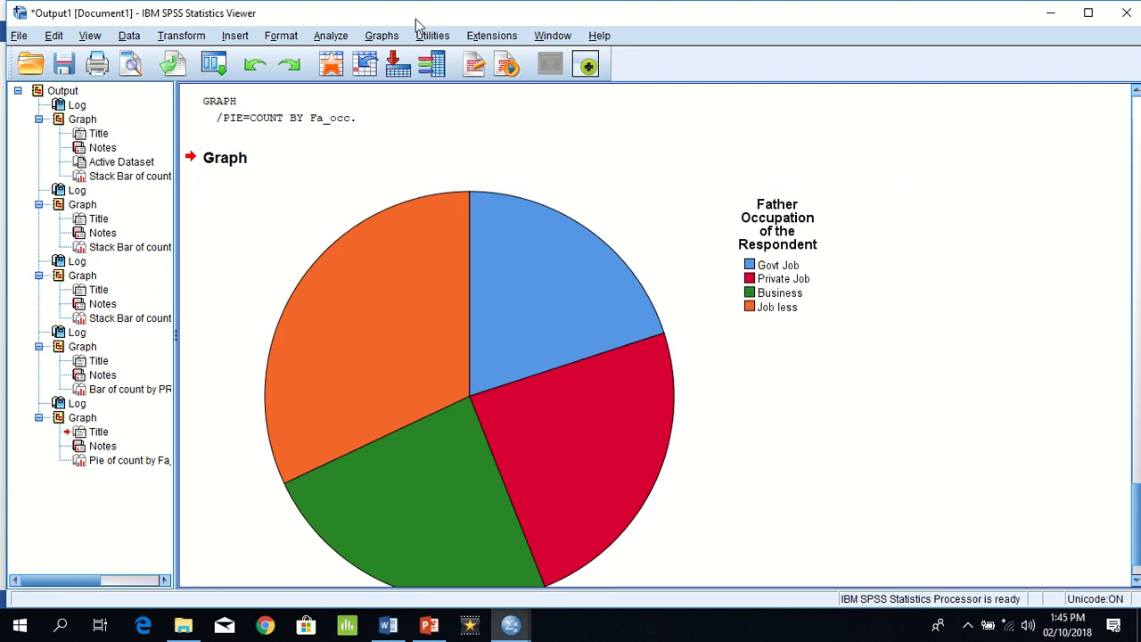
pyautogui.click(331, 36)
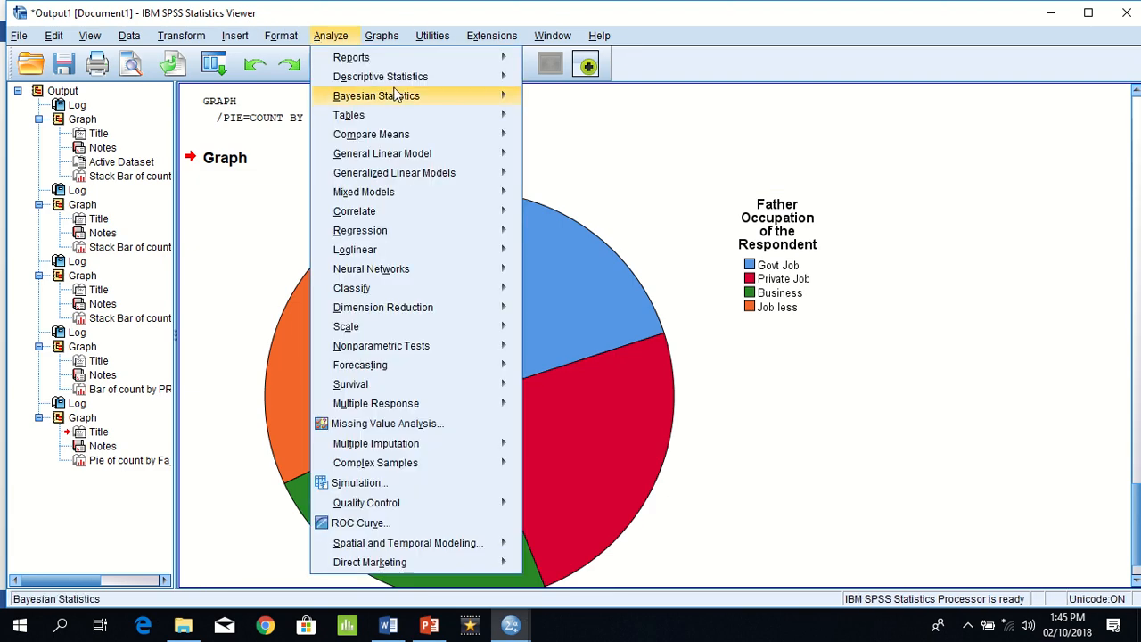
pyautogui.moveTo(415, 83)
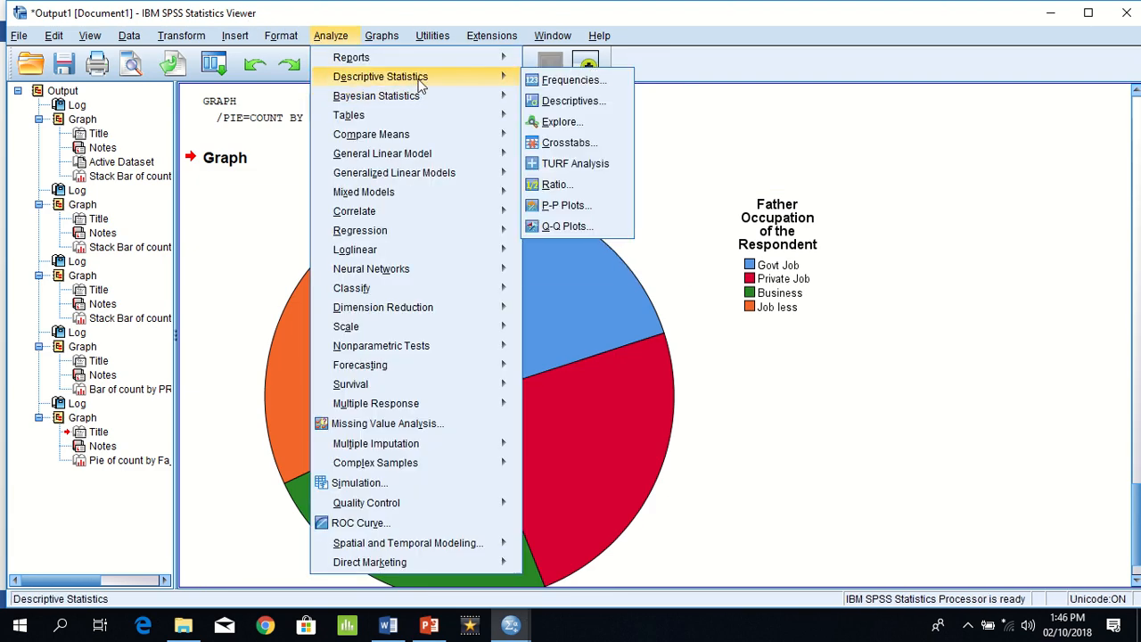
pyautogui.click(550, 79)
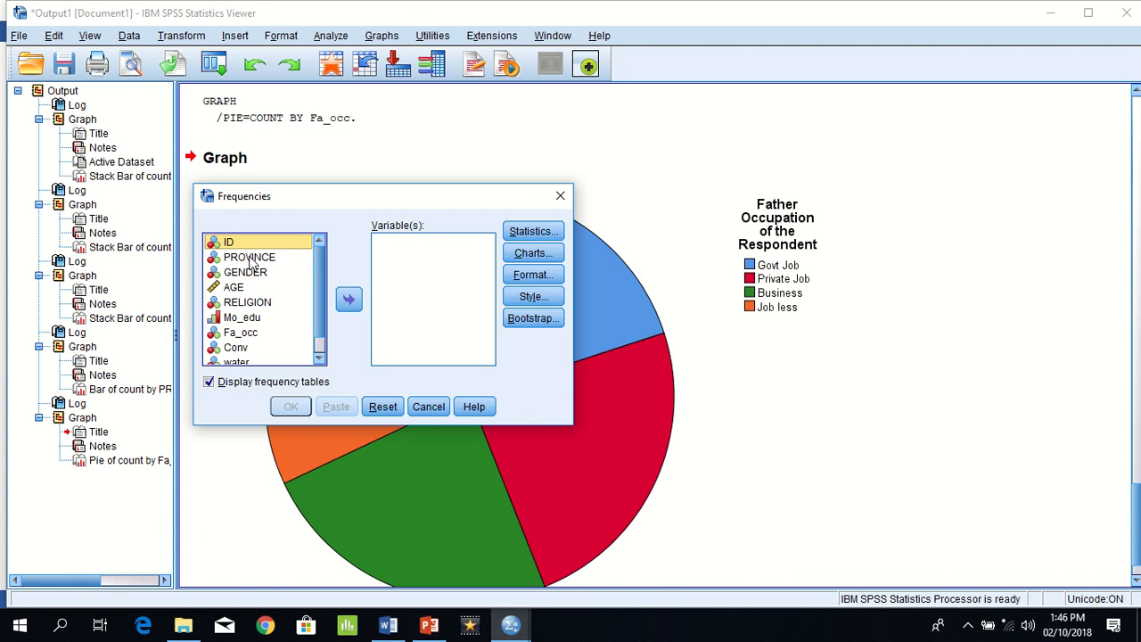
pyautogui.click(254, 257)
pyautogui.doubleClick(253, 260)
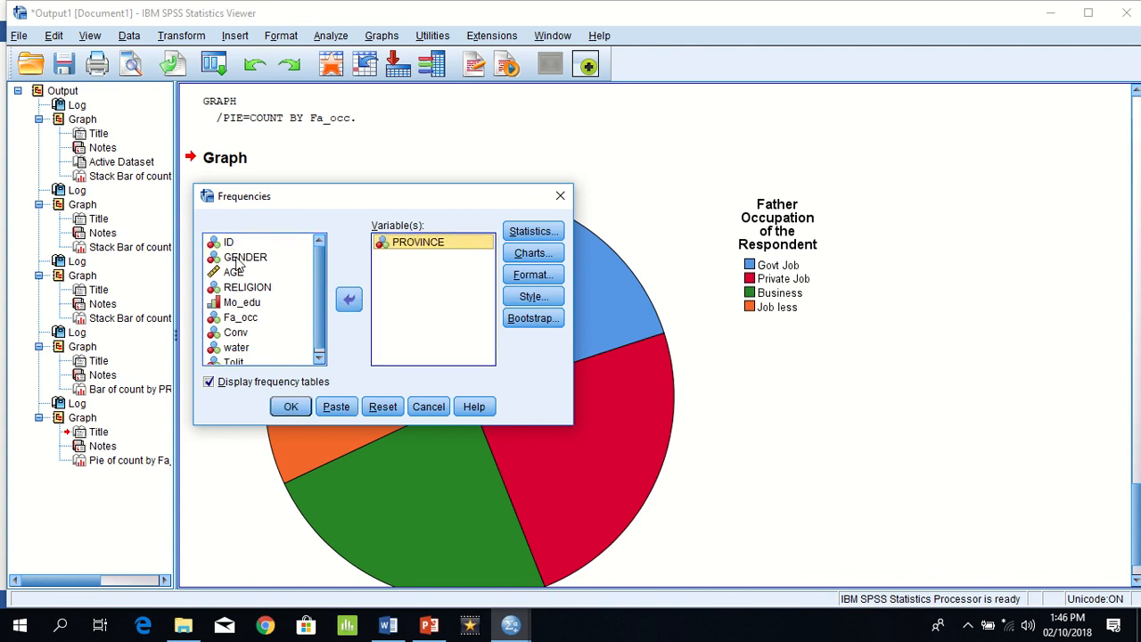
pyautogui.click(240, 258)
pyautogui.click(350, 299)
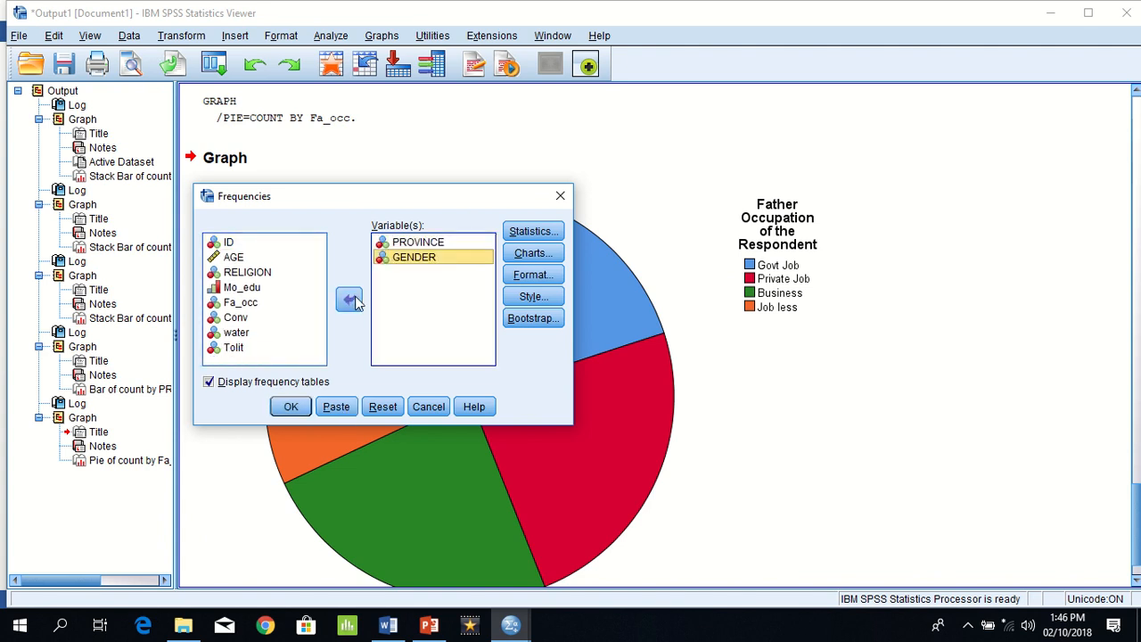
pyautogui.click(301, 407)
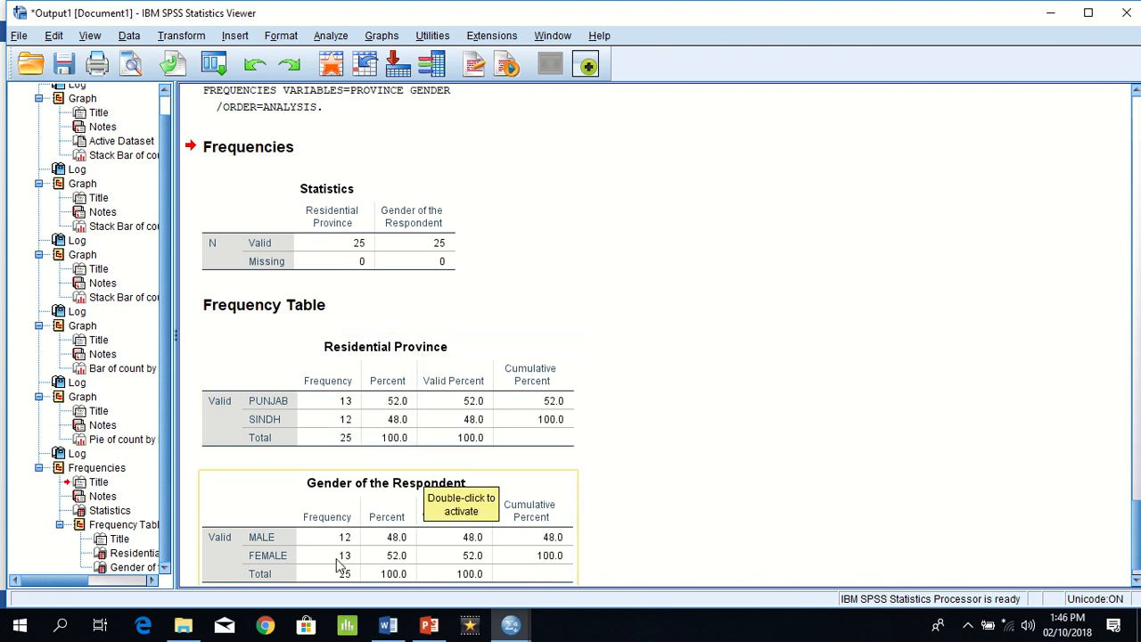
# Step: Examine the Residential Province and Gender of the Respondent frequency tables in the output
pyautogui.click(350, 404)
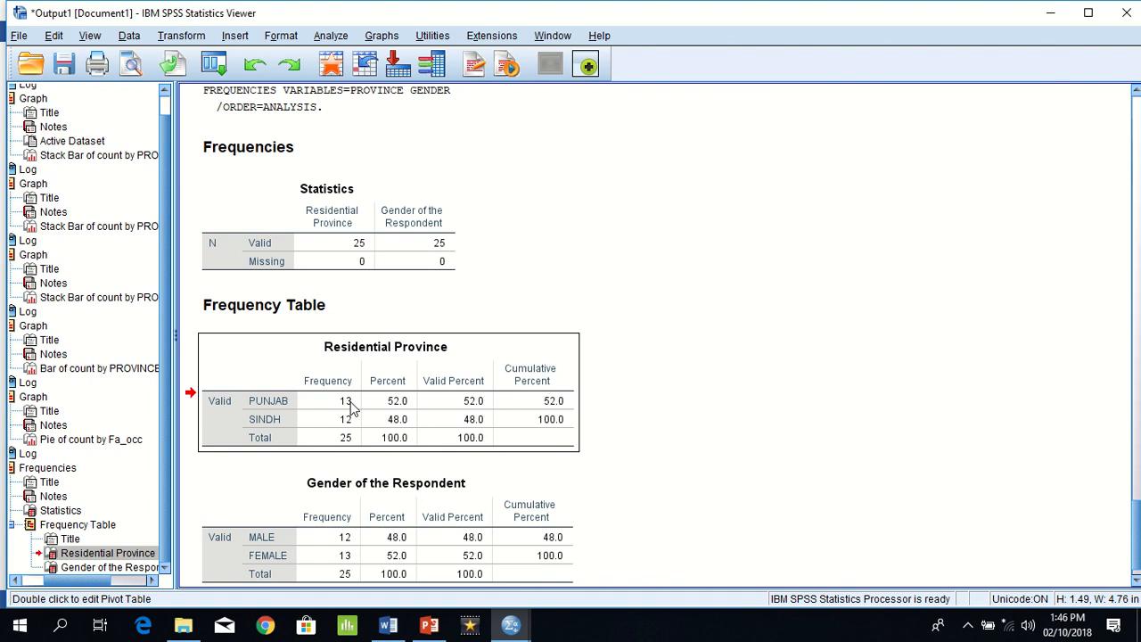
pyautogui.click(338, 541)
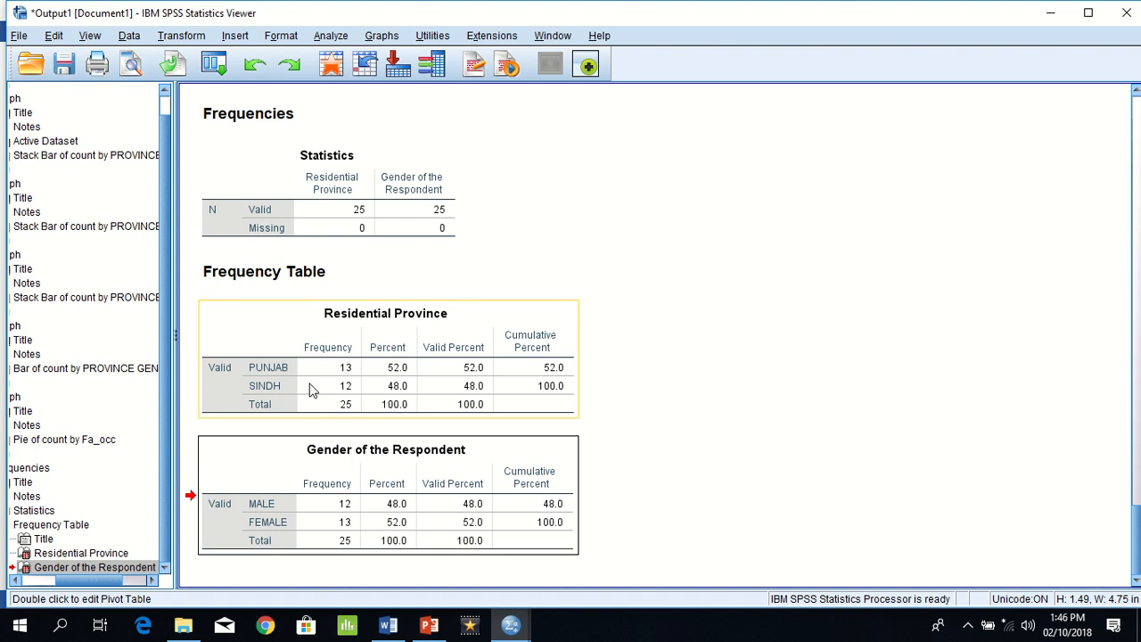
pyautogui.click(352, 369)
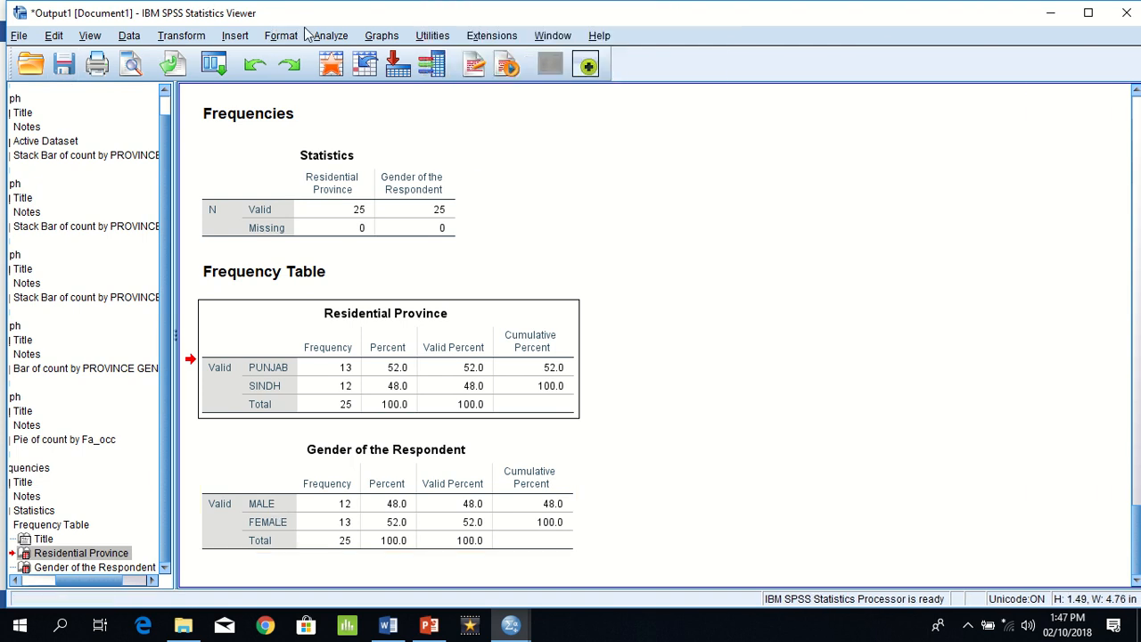
# Step: Generate a crosstab with PROVINCE in the rows and GENDER in the columns, and examine its male and female counts
pyautogui.click(326, 38)
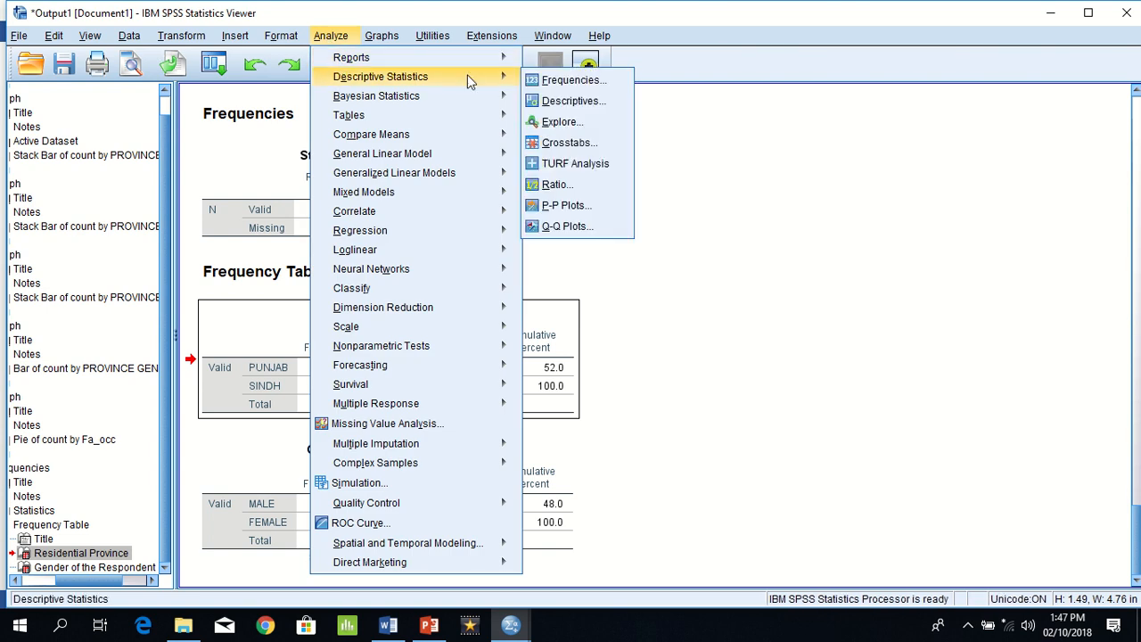
pyautogui.moveTo(495, 95)
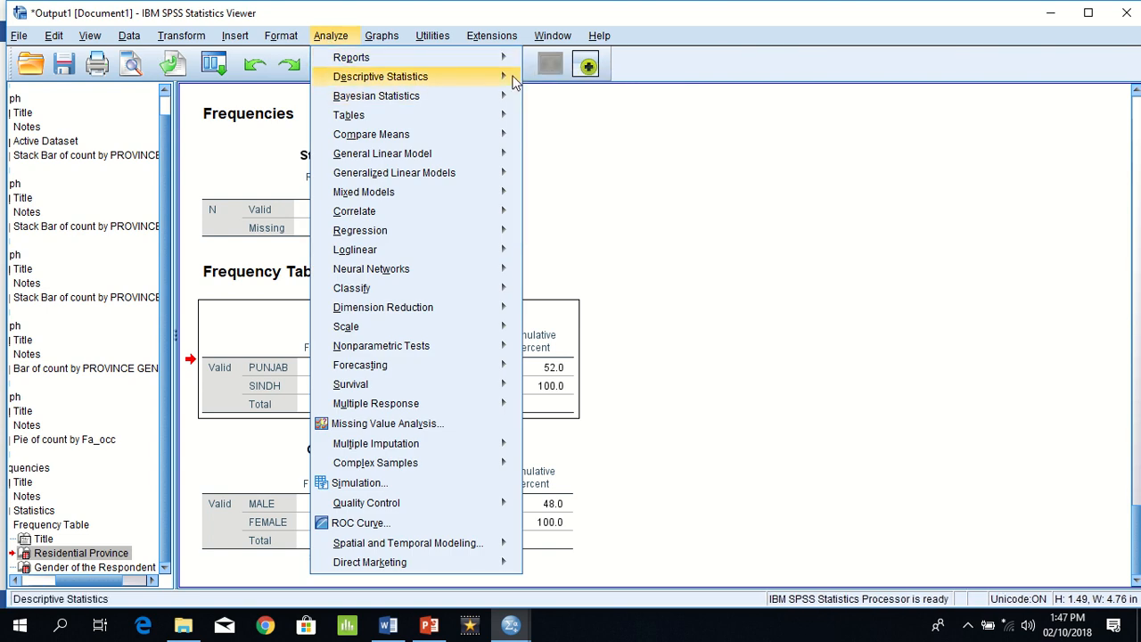
pyautogui.moveTo(513, 78)
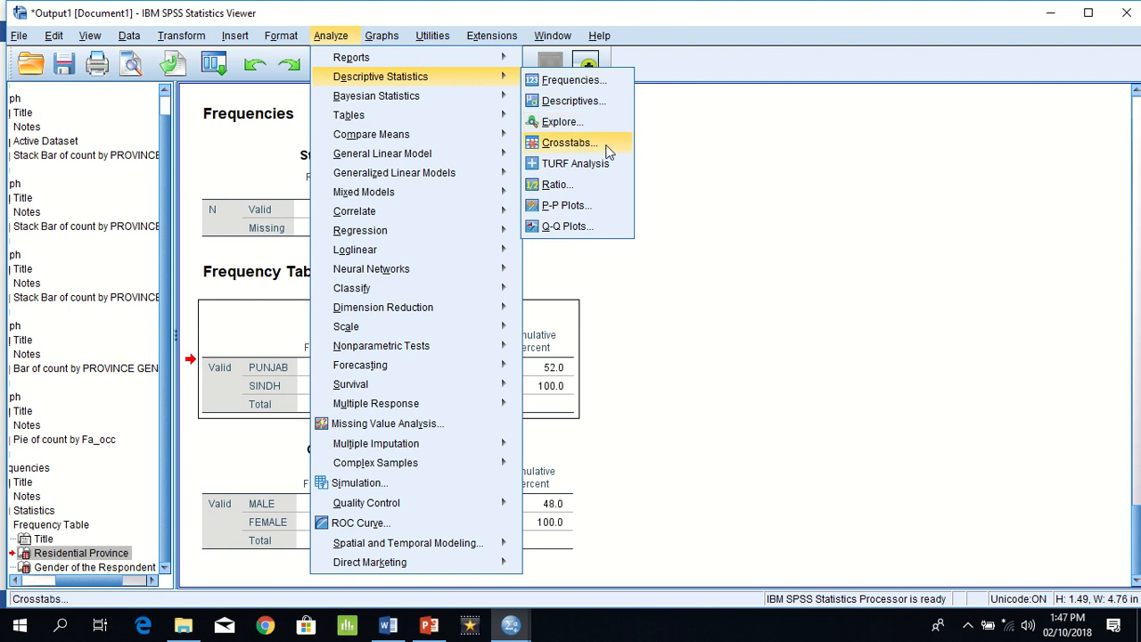
pyautogui.click(571, 142)
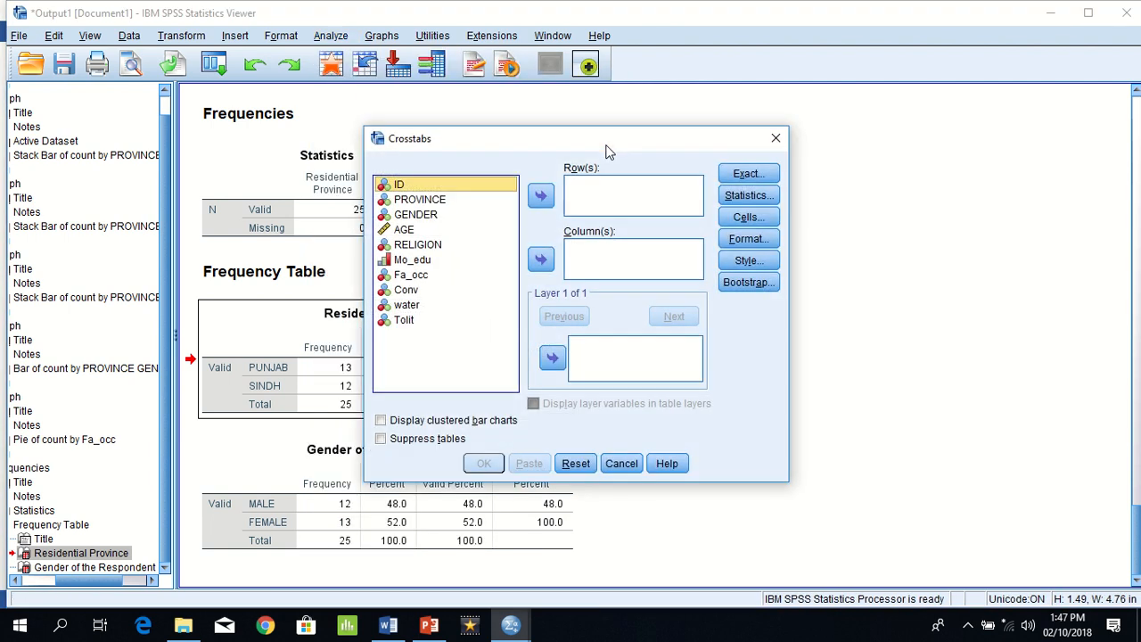
pyautogui.click(436, 202)
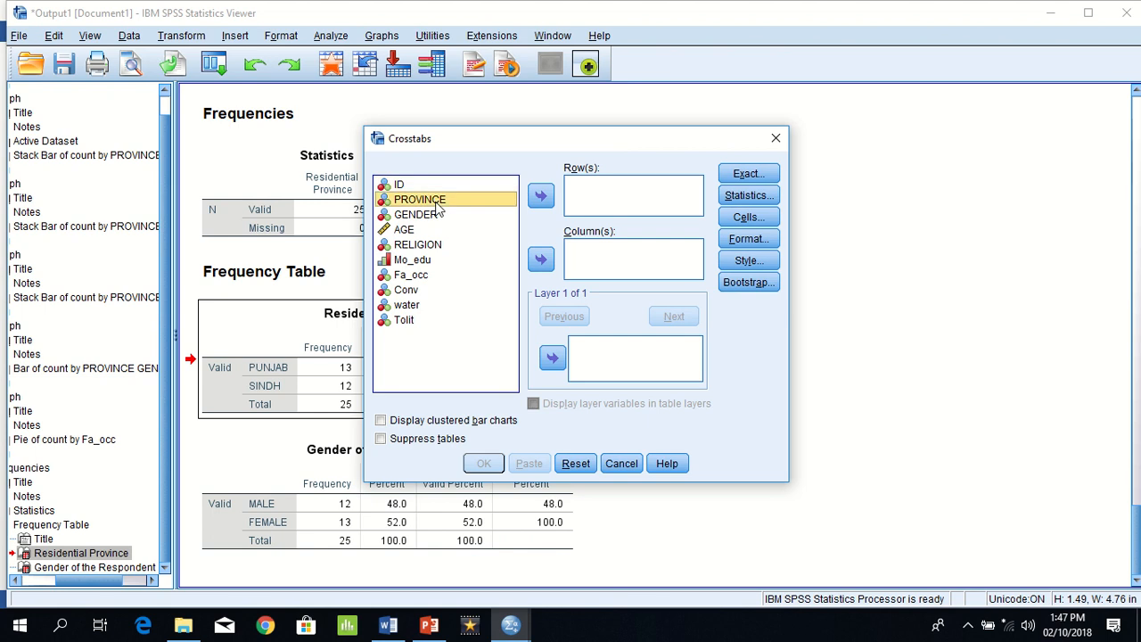
pyautogui.click(546, 196)
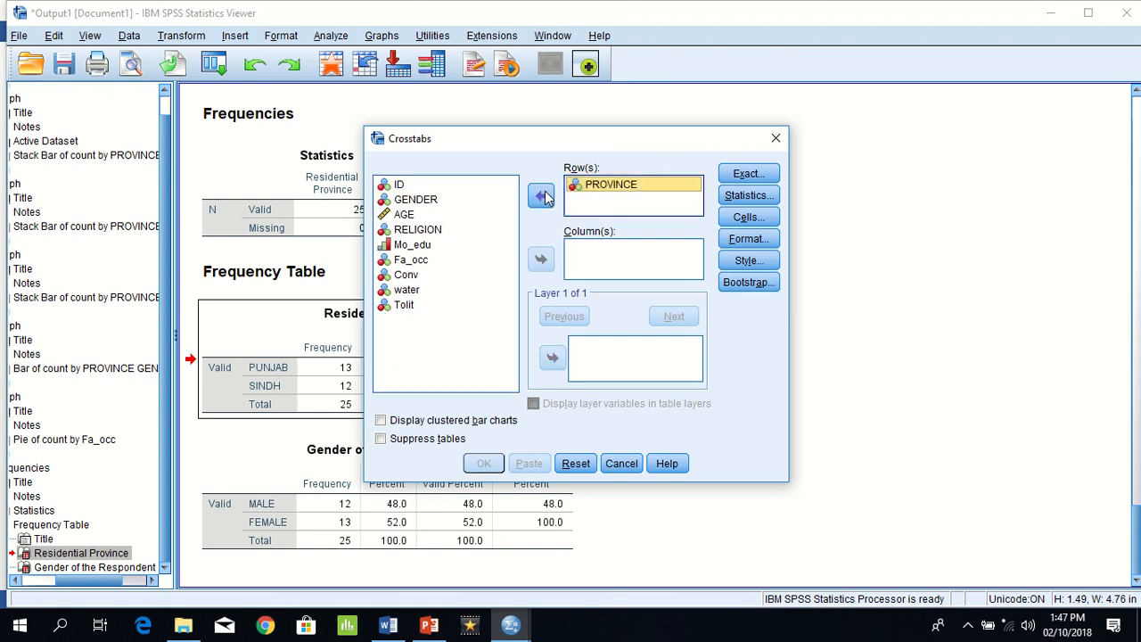
pyautogui.click(420, 203)
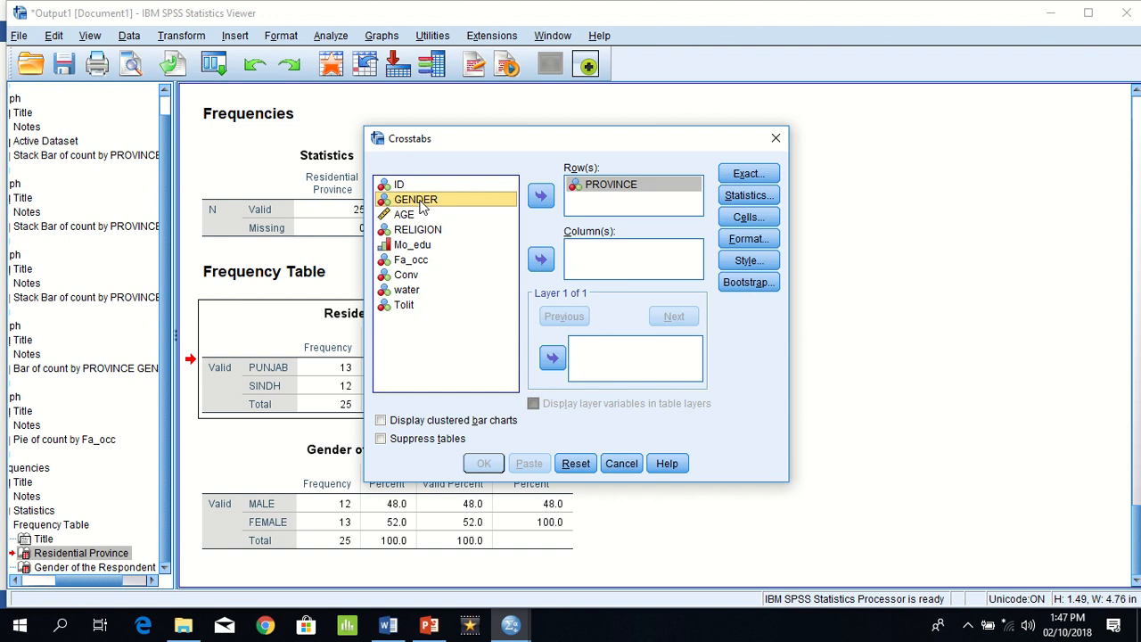
pyautogui.click(541, 260)
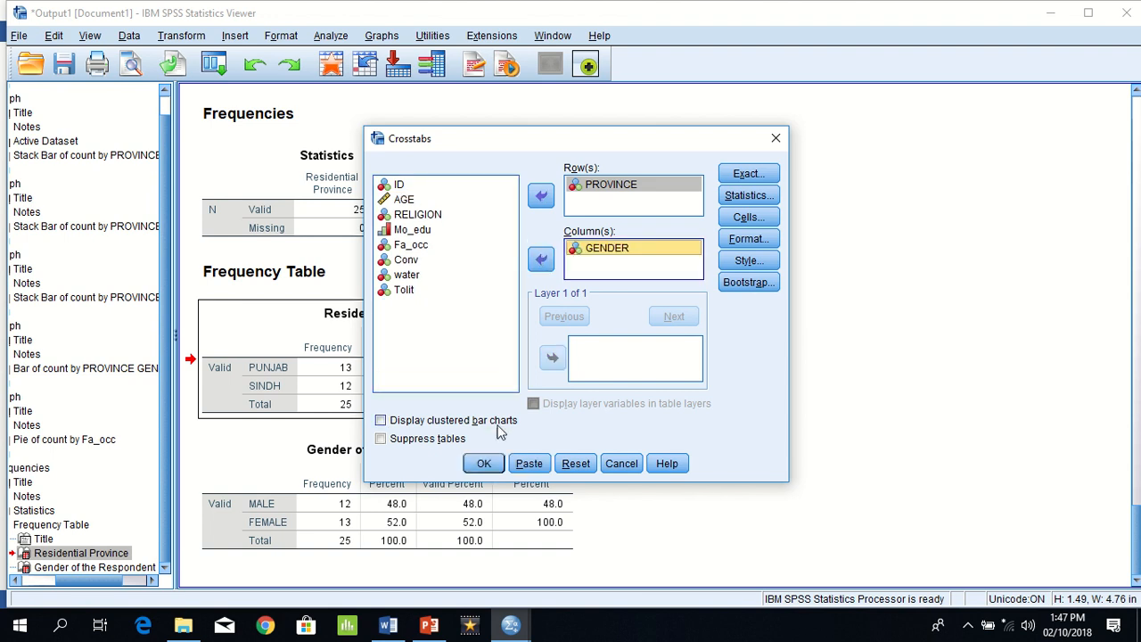
pyautogui.click(483, 463)
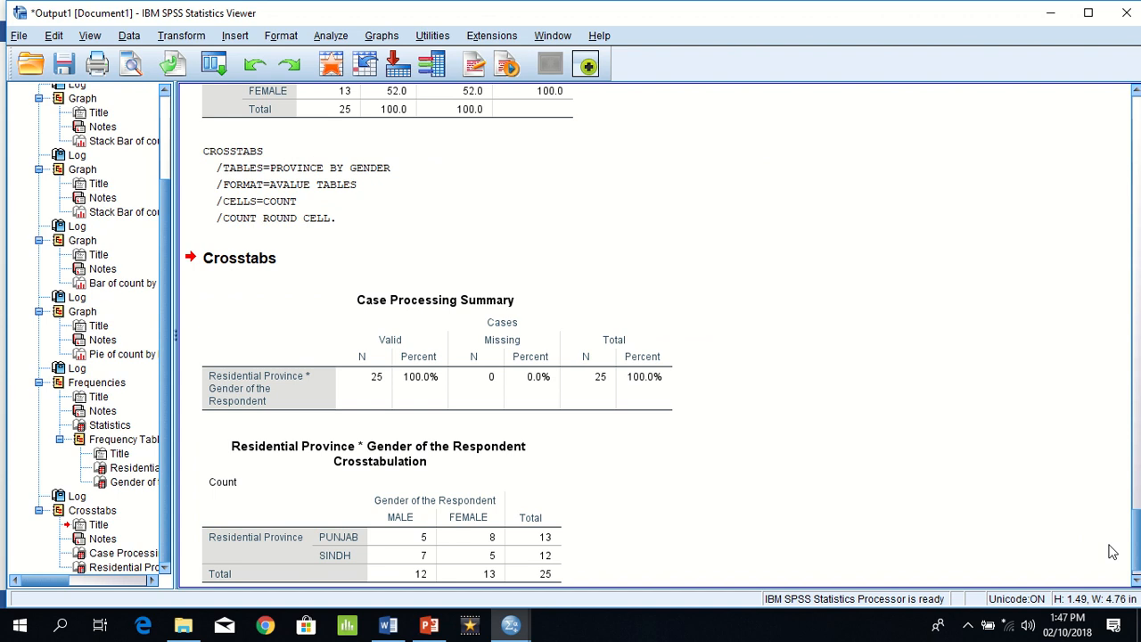
pyautogui.click(498, 533)
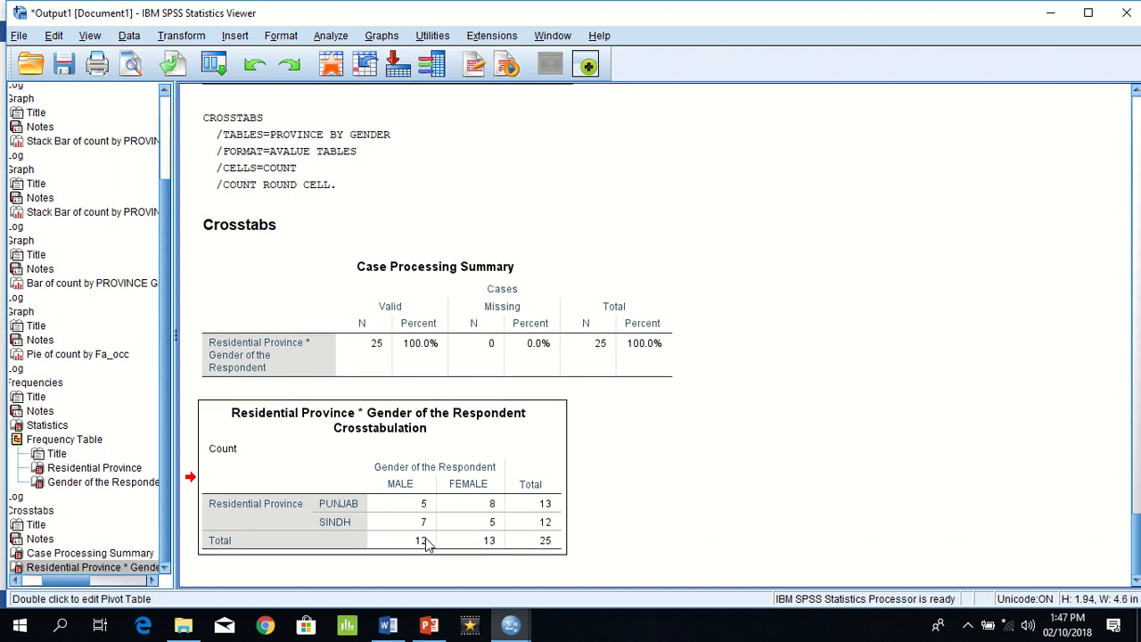
pyautogui.doubleClick(420, 501)
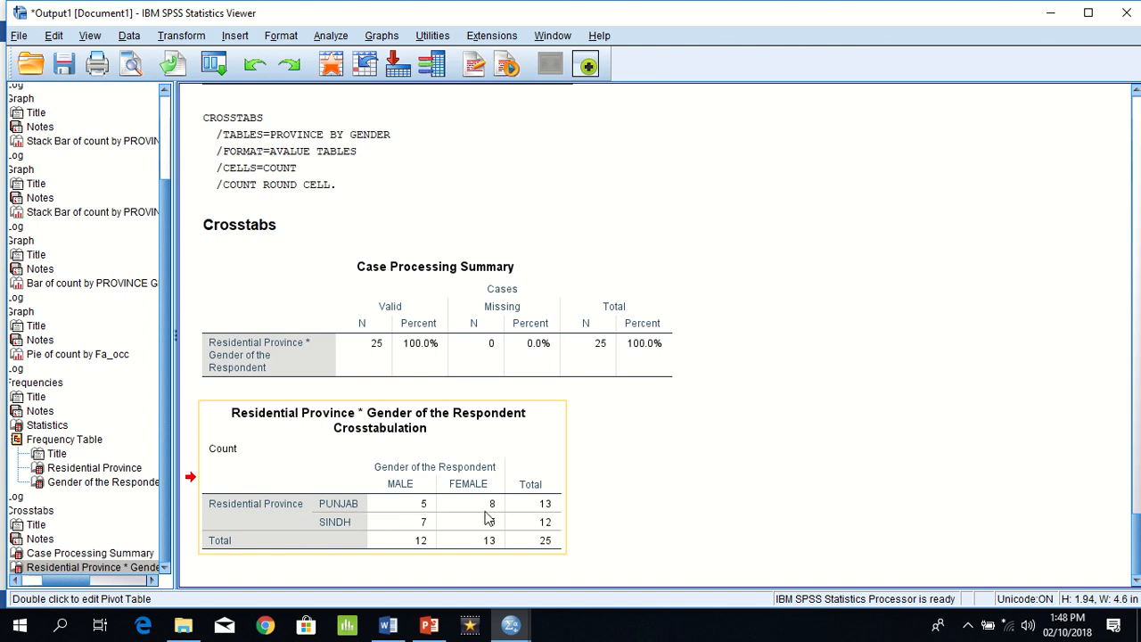
# Step: Delete the CROSSTABS syntax log and the Case Processing Summary table from the output
pyautogui.moveTo(1135, 520); pyautogui.dragTo(1133, 501)
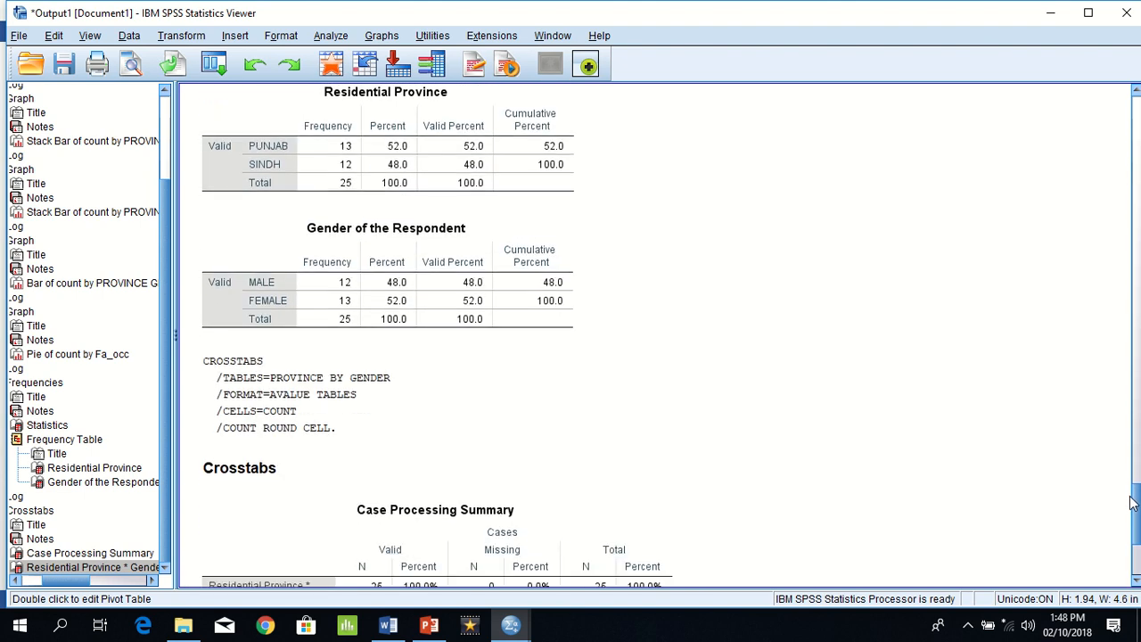
pyautogui.click(493, 413)
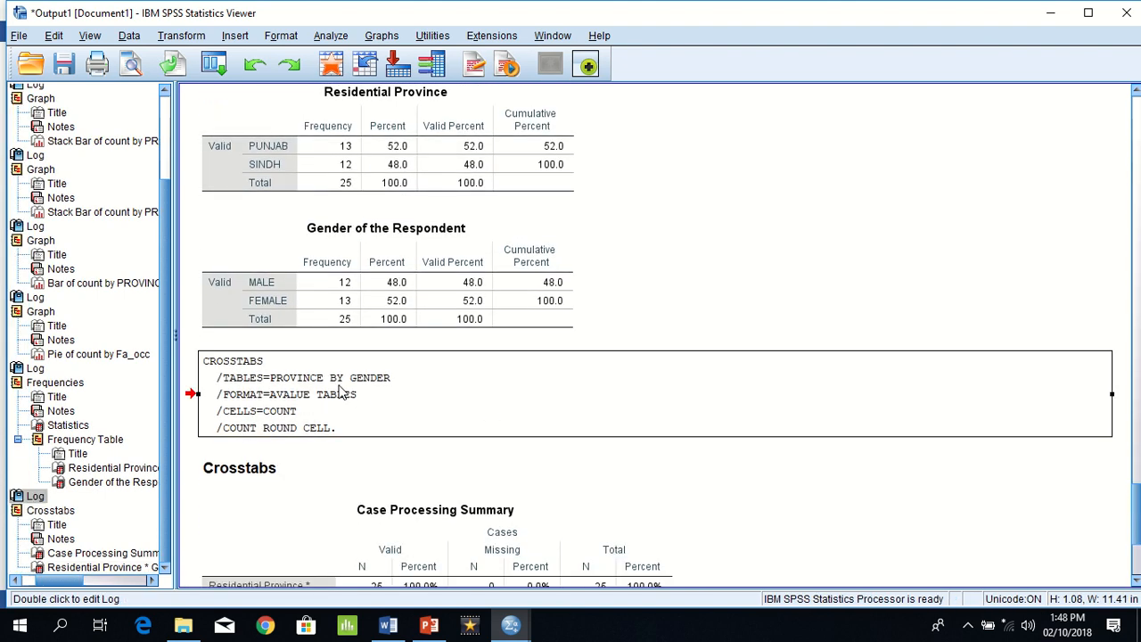
pyautogui.press('Delete')
pyautogui.click(339, 406)
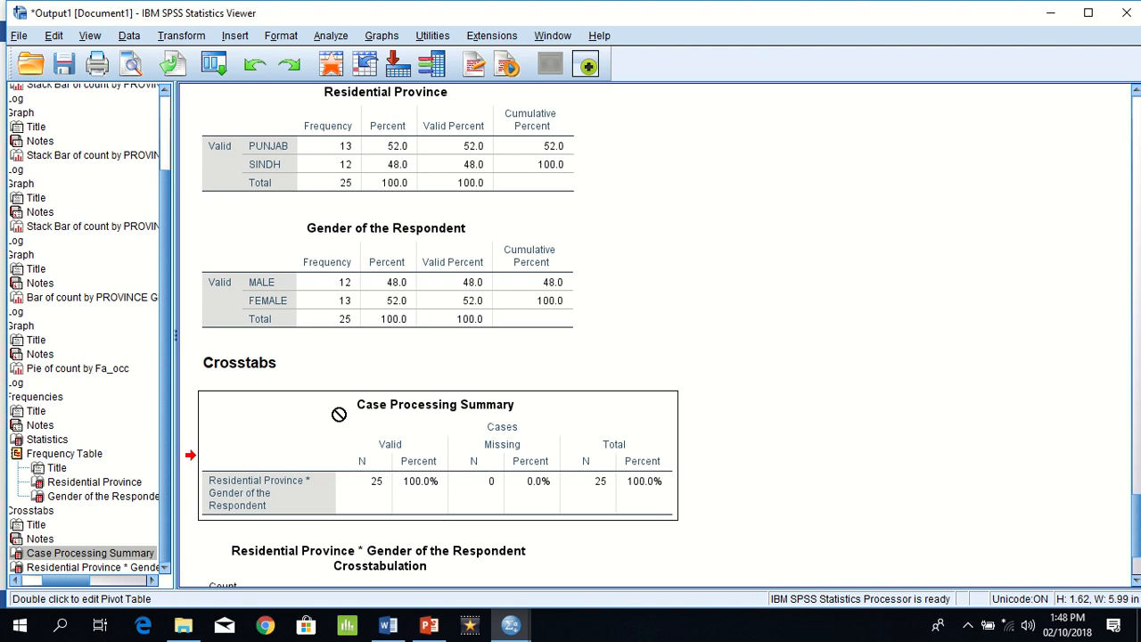
pyautogui.press('Delete')
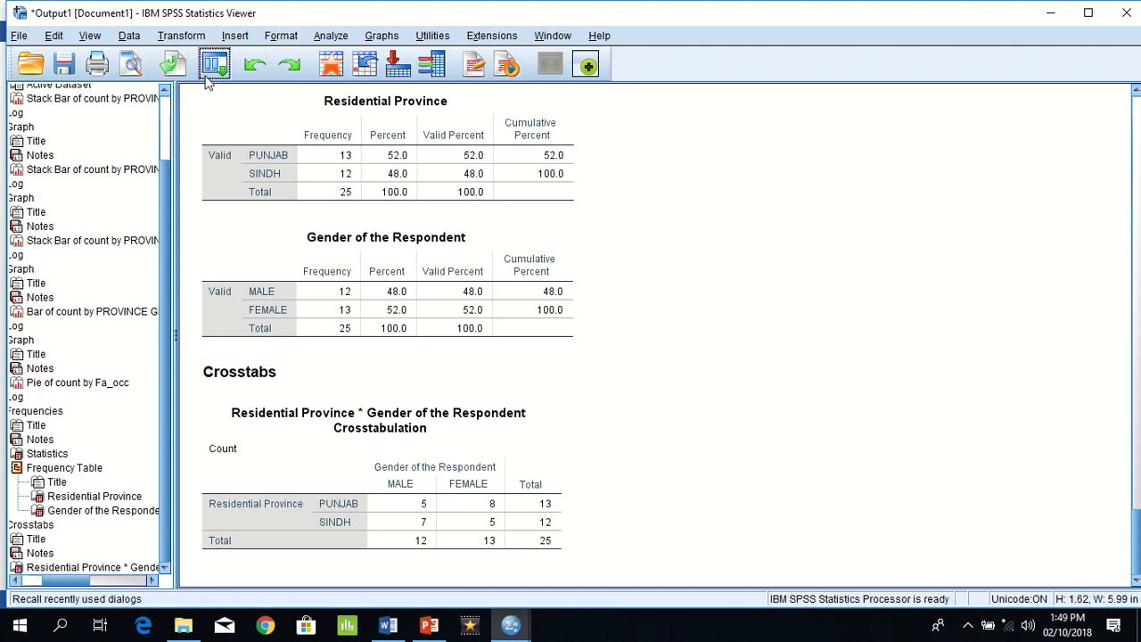
# Step: Switch to the Word exercise document and highlight Example 2 question (b) about Muslim and non-Muslim respondents from each Province
pyautogui.click(265, 182)
pyautogui.hotkey('alt', 'Tab')
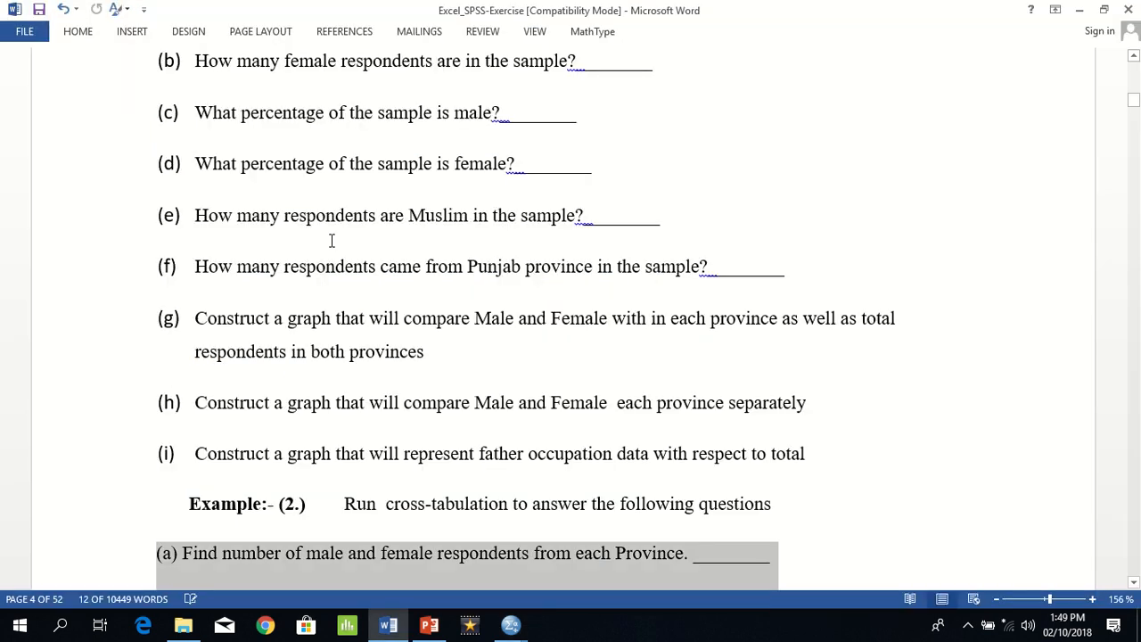
pyautogui.scroll(-3, 279, 402)
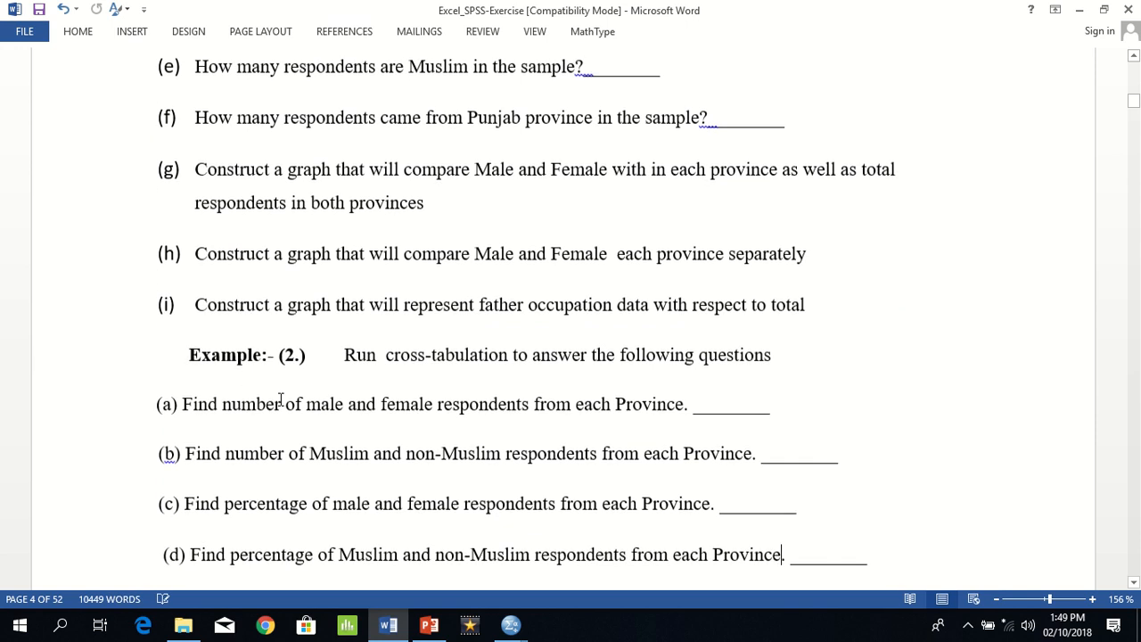
pyautogui.tripleClick(282, 451)
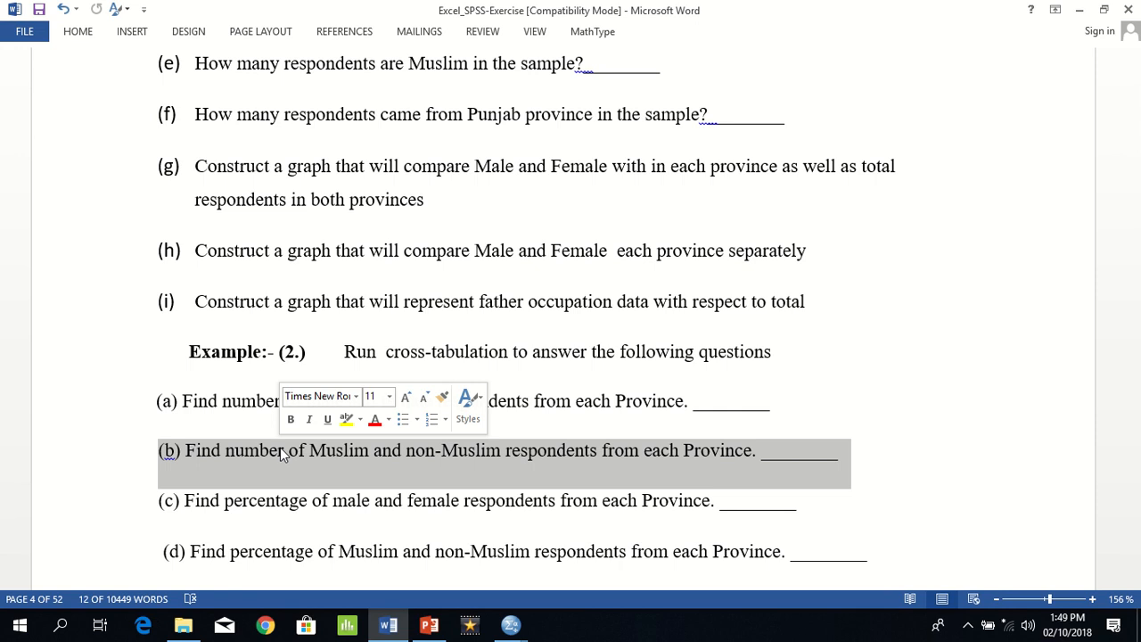
# Step: Switch back to SPSS, generate a crosstab with PROVINCE in the rows and RELIGION in the columns, and examine its Muslim and non-Muslim counts
pyautogui.hotkey('alt', 'Tab')
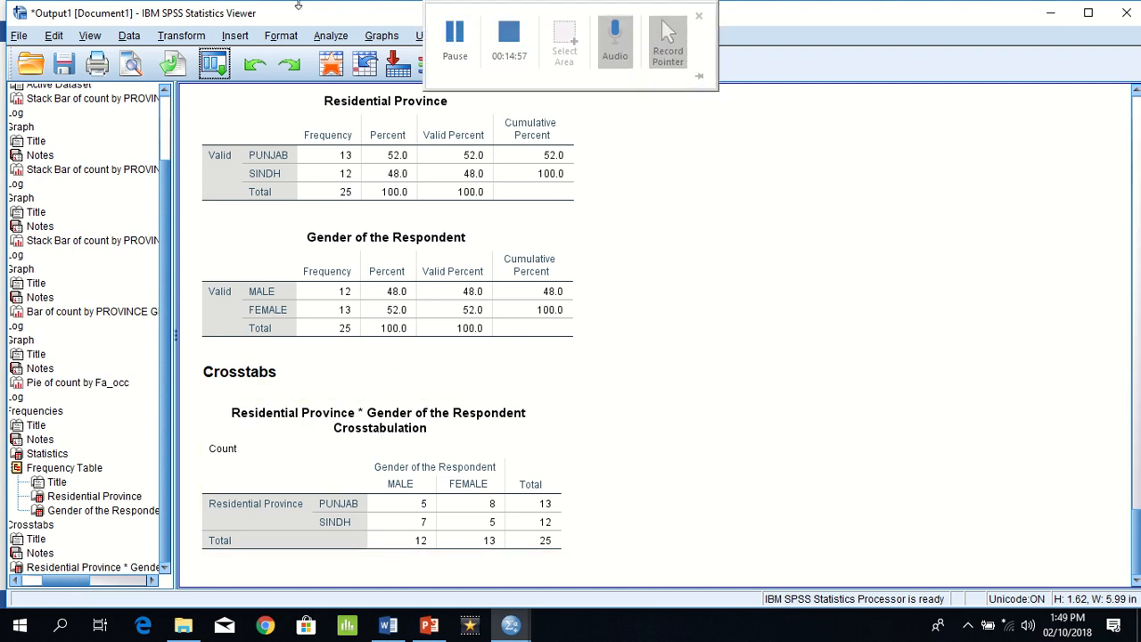
pyautogui.click(331, 35)
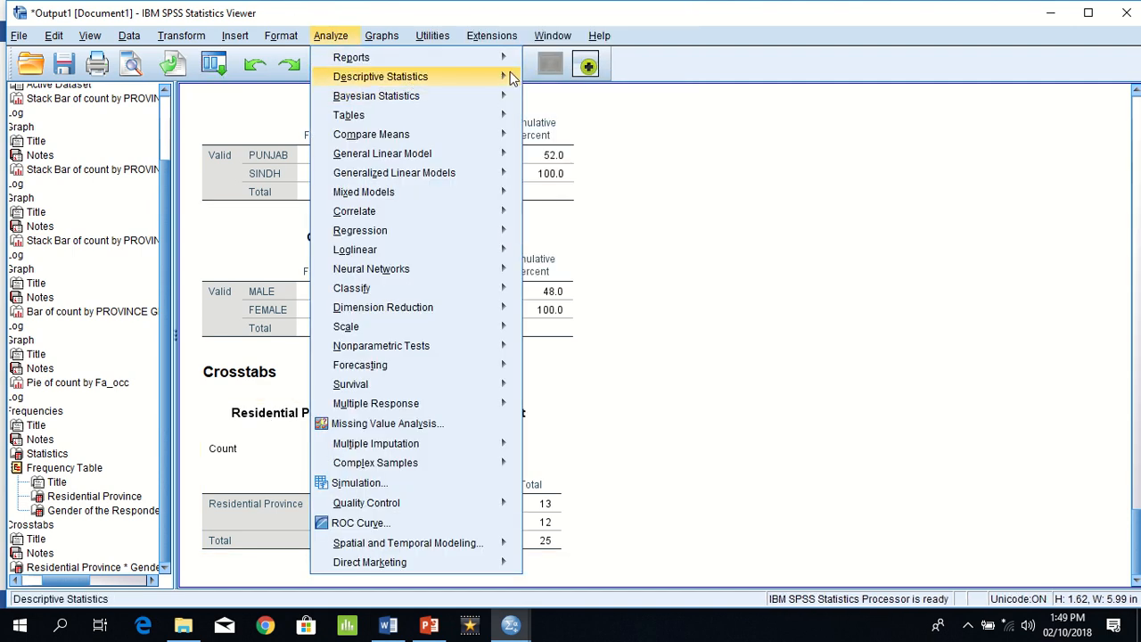
pyautogui.moveTo(501, 77)
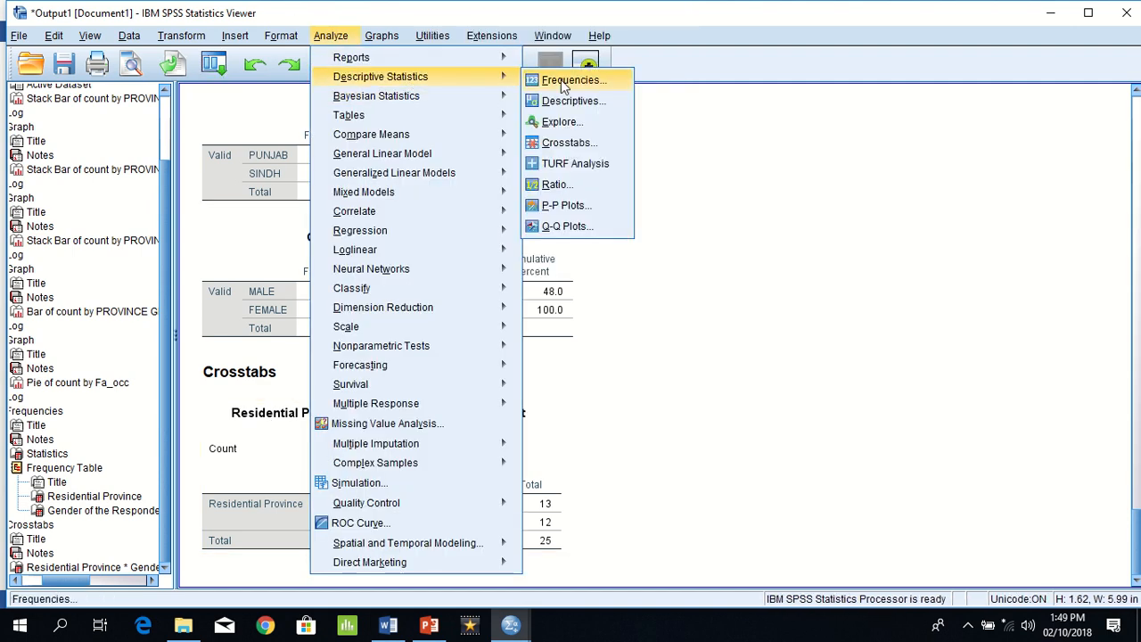
pyautogui.click(595, 143)
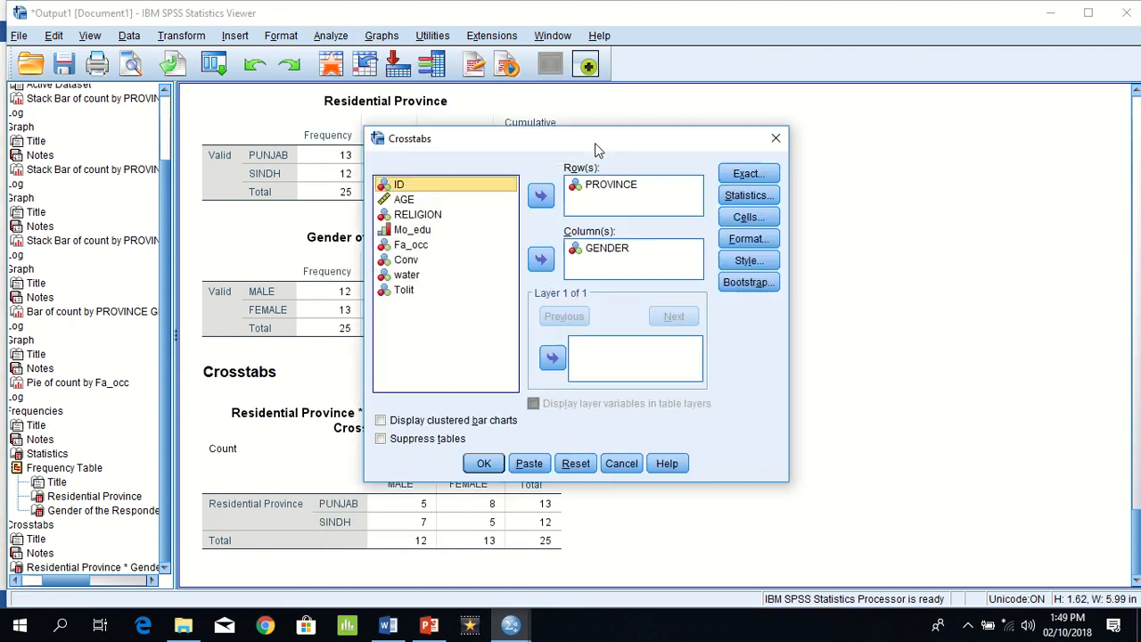
pyautogui.click(602, 247)
pyautogui.click(541, 259)
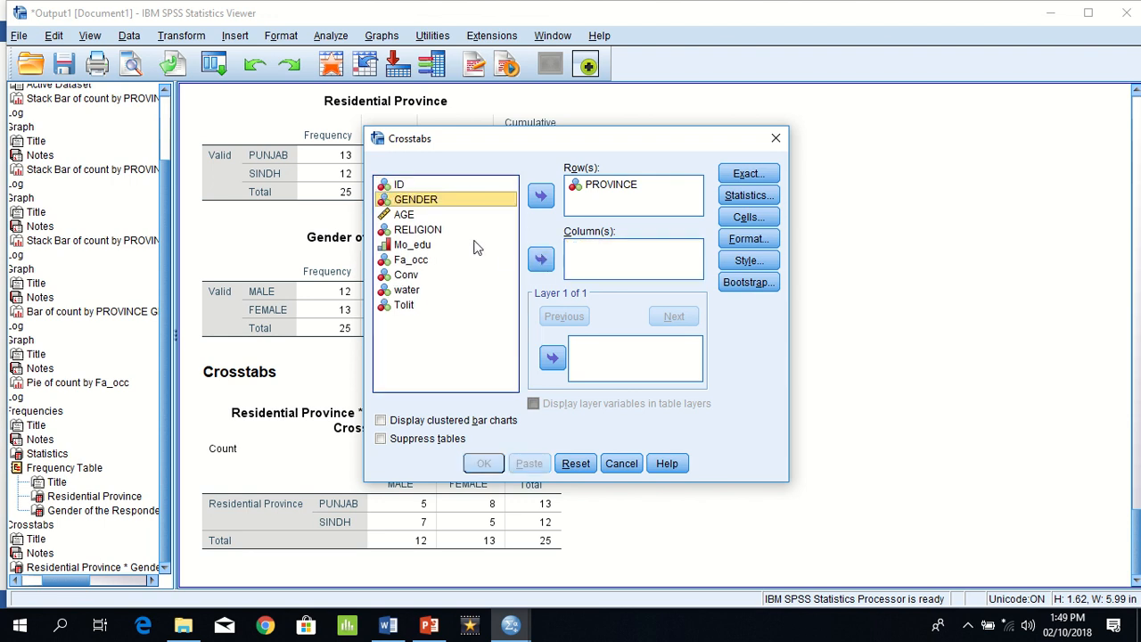
pyautogui.click(426, 232)
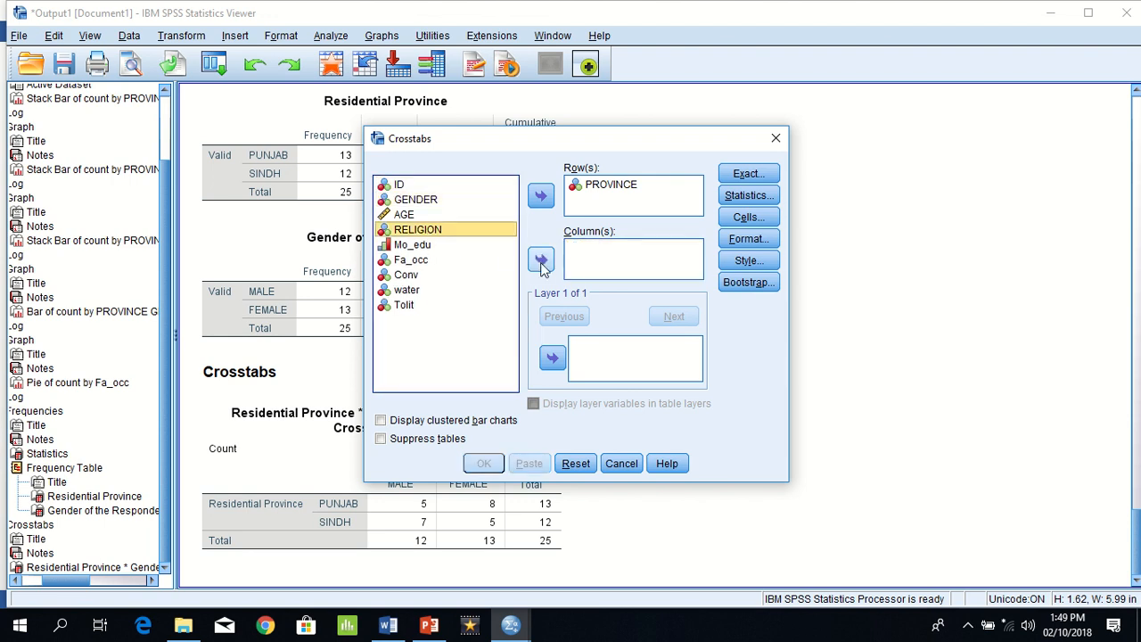
pyautogui.click(540, 260)
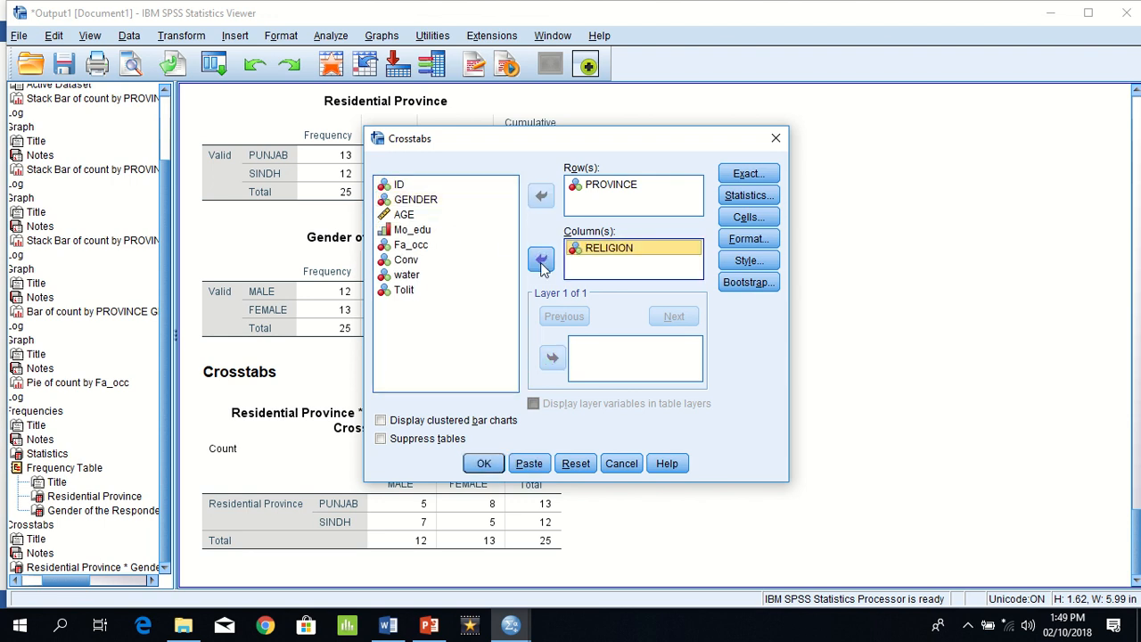
pyautogui.click(495, 464)
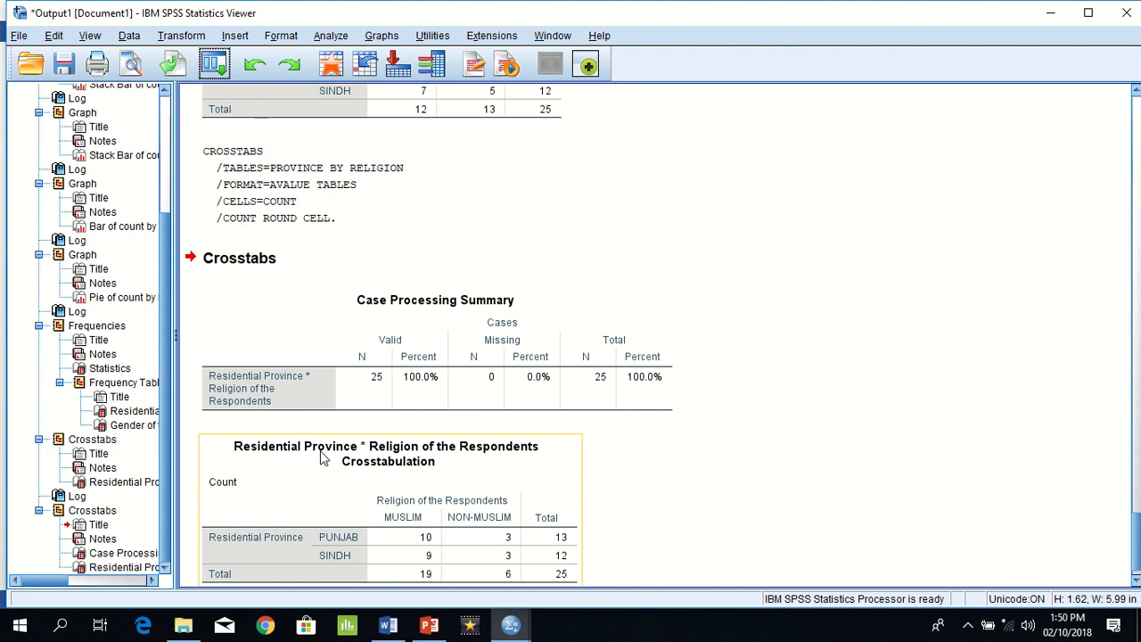
pyautogui.click(389, 543)
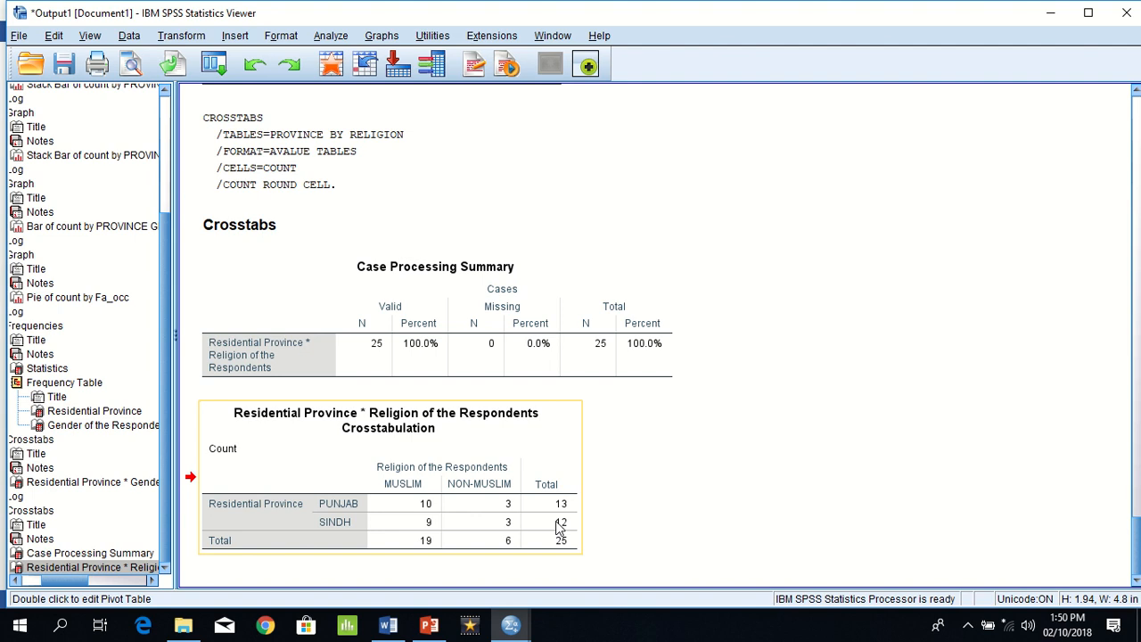
pyautogui.moveTo(559, 528); pyautogui.dragTo(430, 393)
# Step: Highlight Example 2 question (c) in the Word exercise document, and review the Residential Province by Gender count crosstab in SPSS
pyautogui.hotkey('alt', 'Tab')
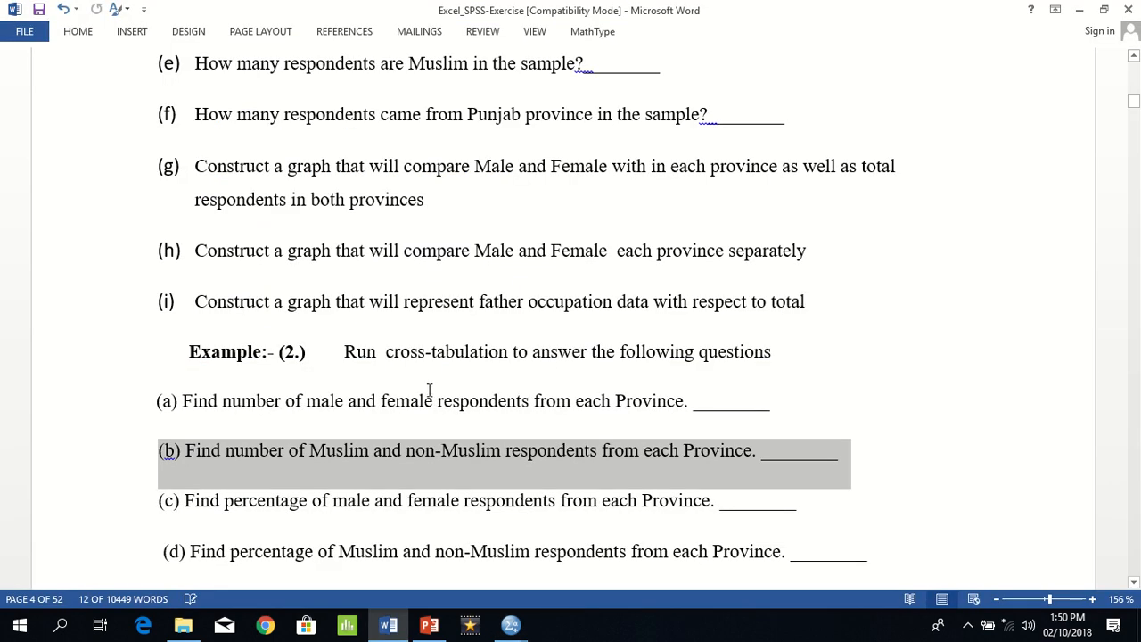
pyautogui.tripleClick(405, 501)
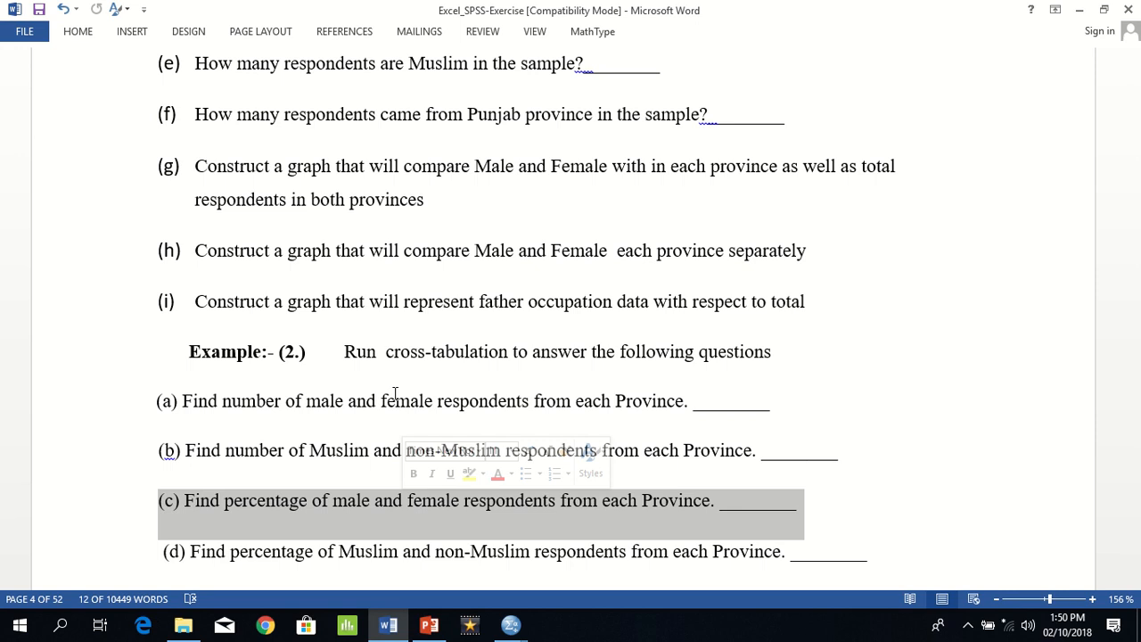
pyautogui.hotkey('alt', 'Tab')
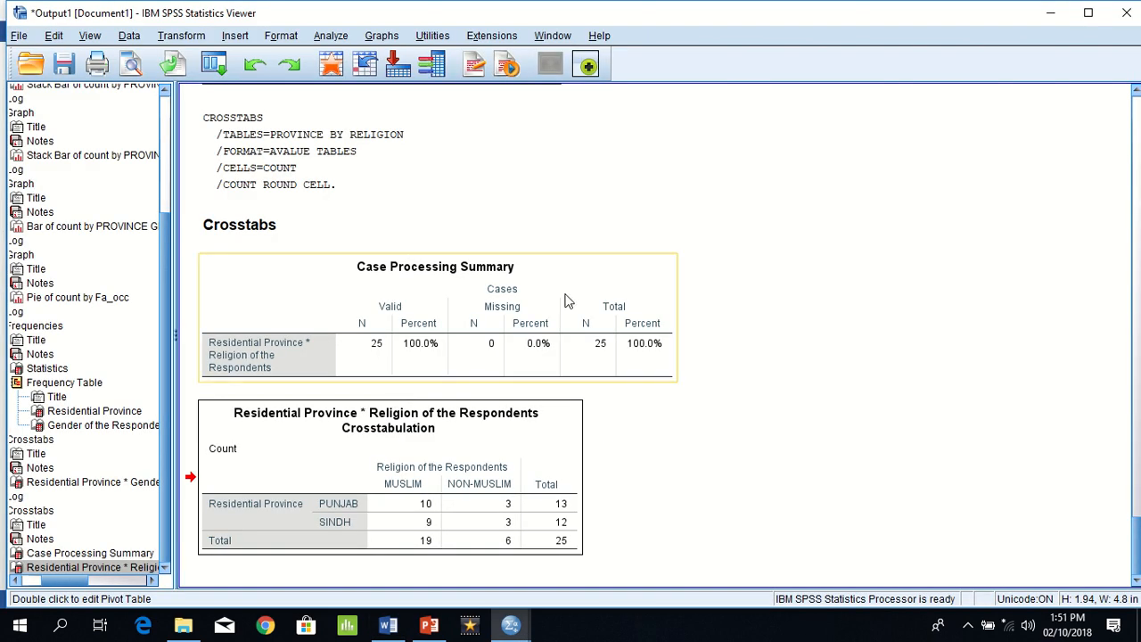
pyautogui.click(1136, 98)
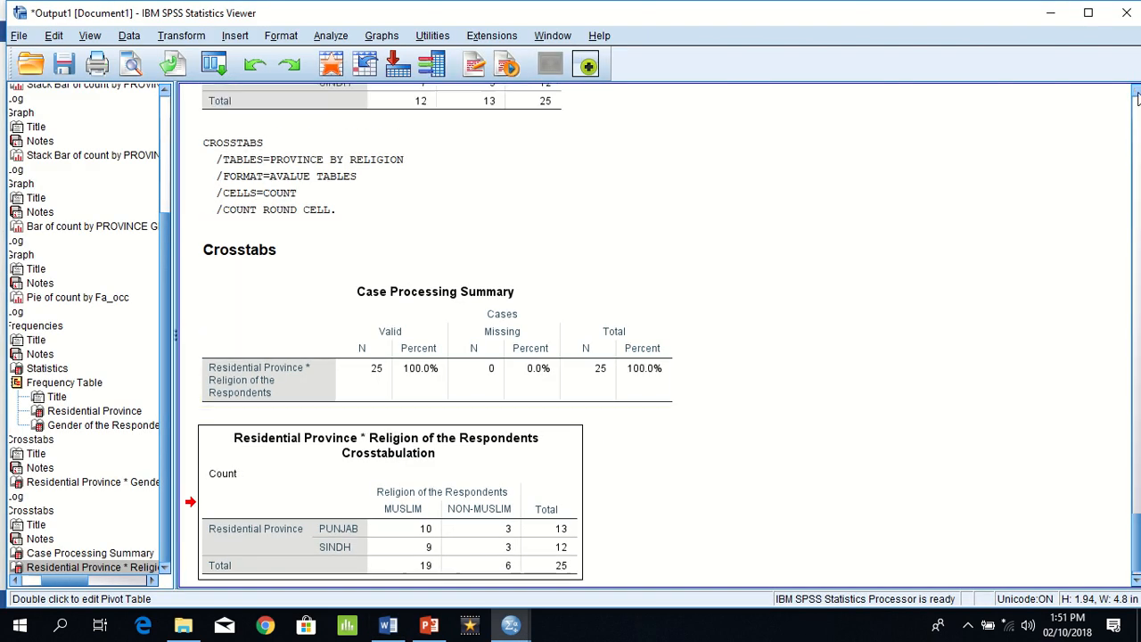
pyautogui.scroll(8, 1136, 98)
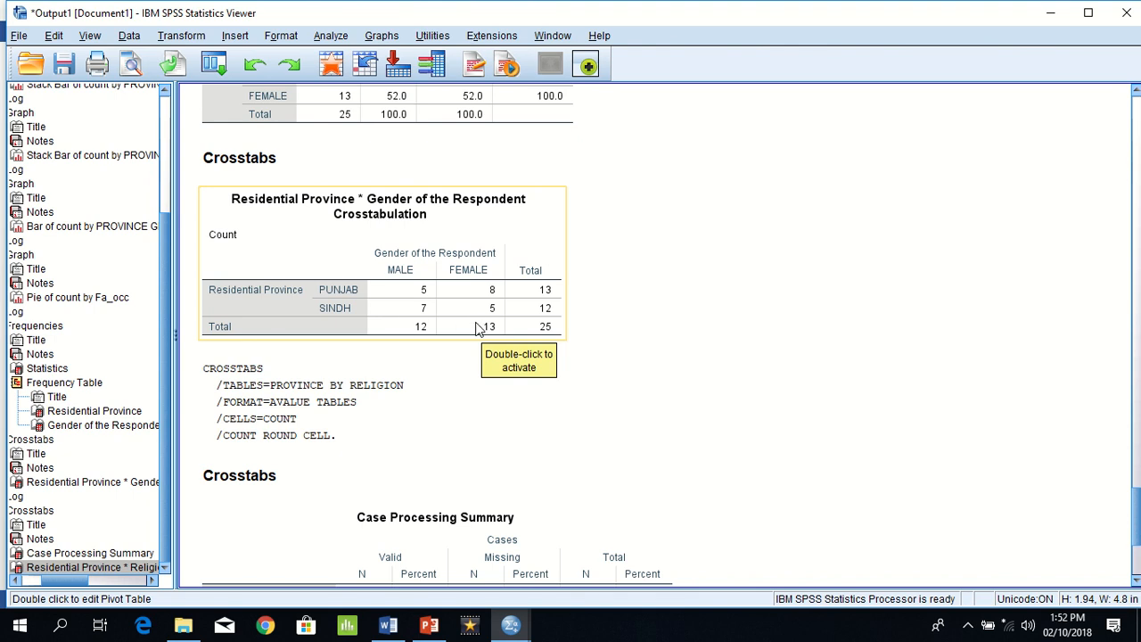
# Step: Rerun the PROVINCE by RELIGION crosstab with column percentages added to the observed counts
pyautogui.click(330, 38)
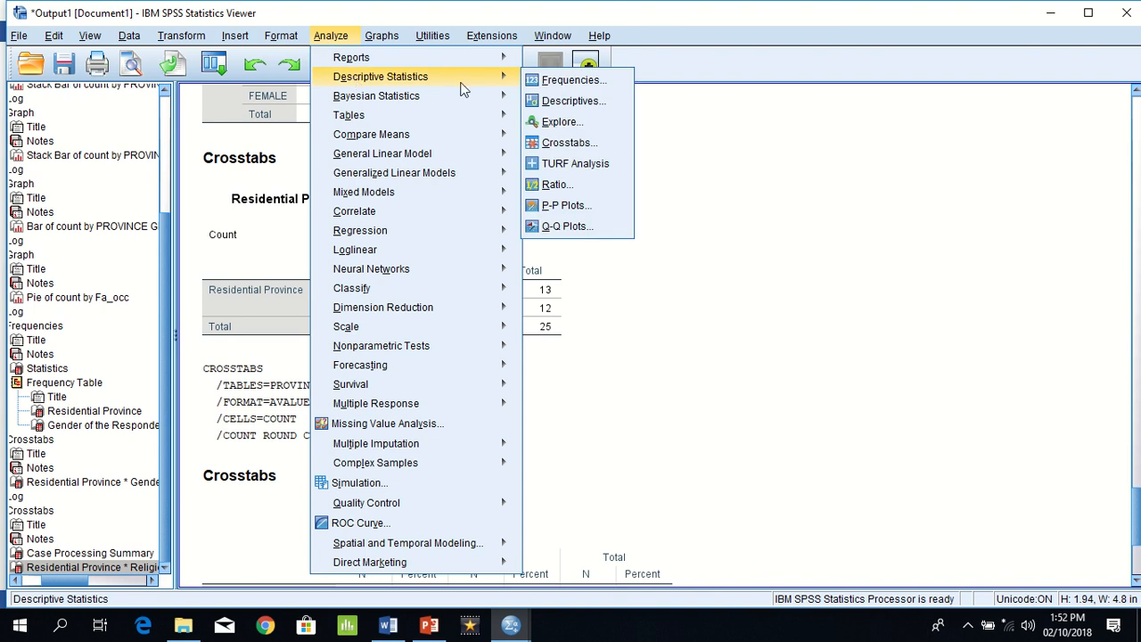
pyautogui.moveTo(504, 77)
pyautogui.click(557, 145)
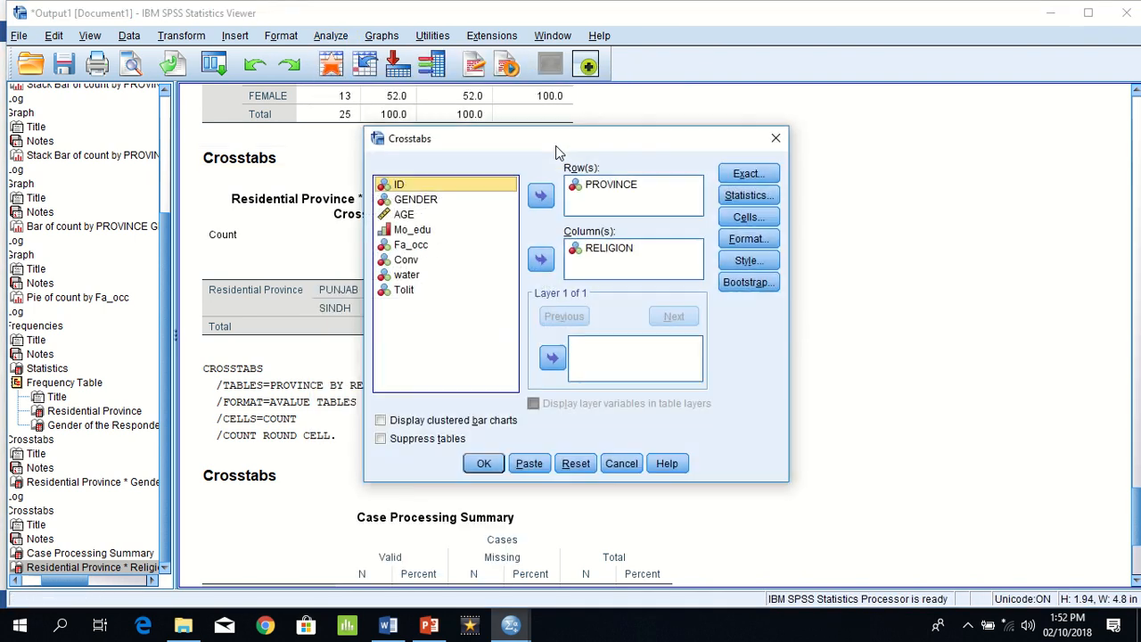
pyautogui.click(751, 220)
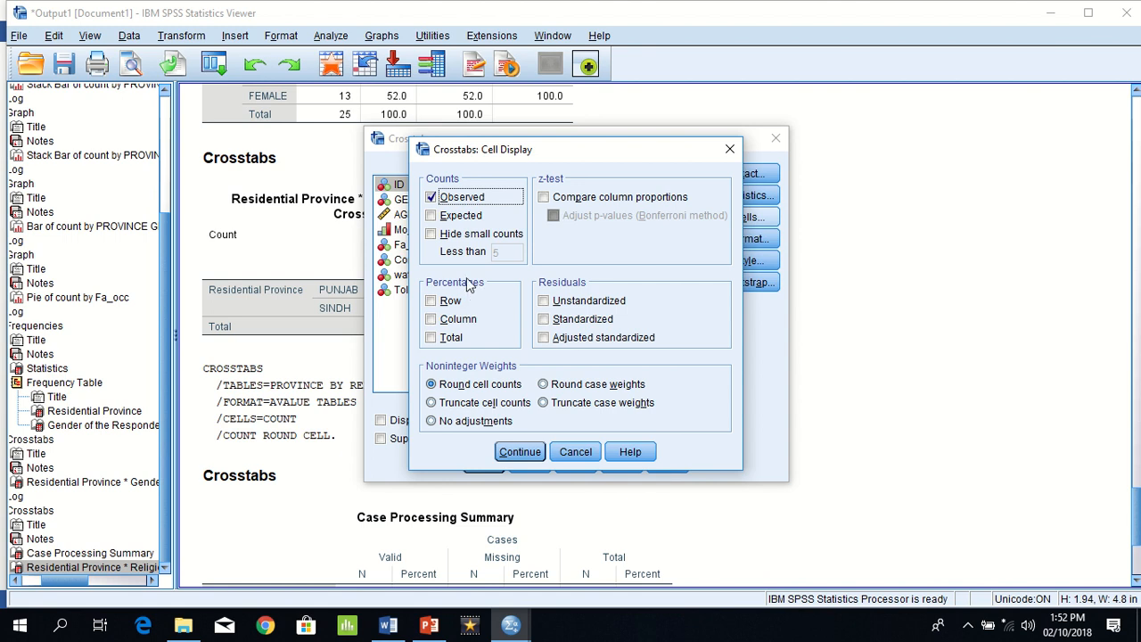
pyautogui.click(433, 323)
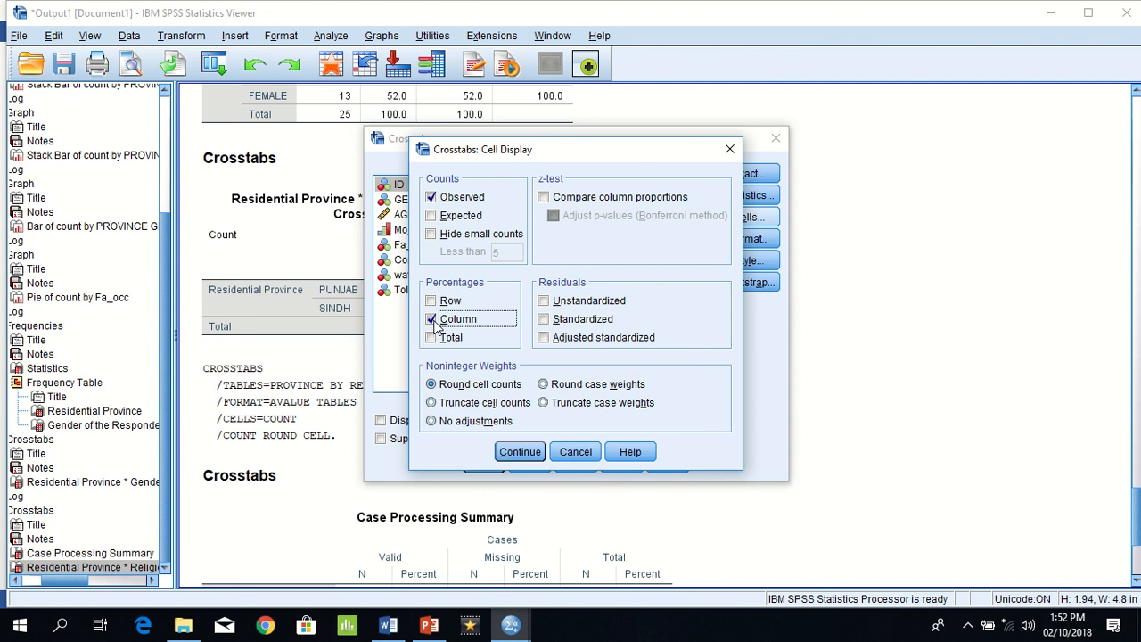
pyautogui.click(526, 455)
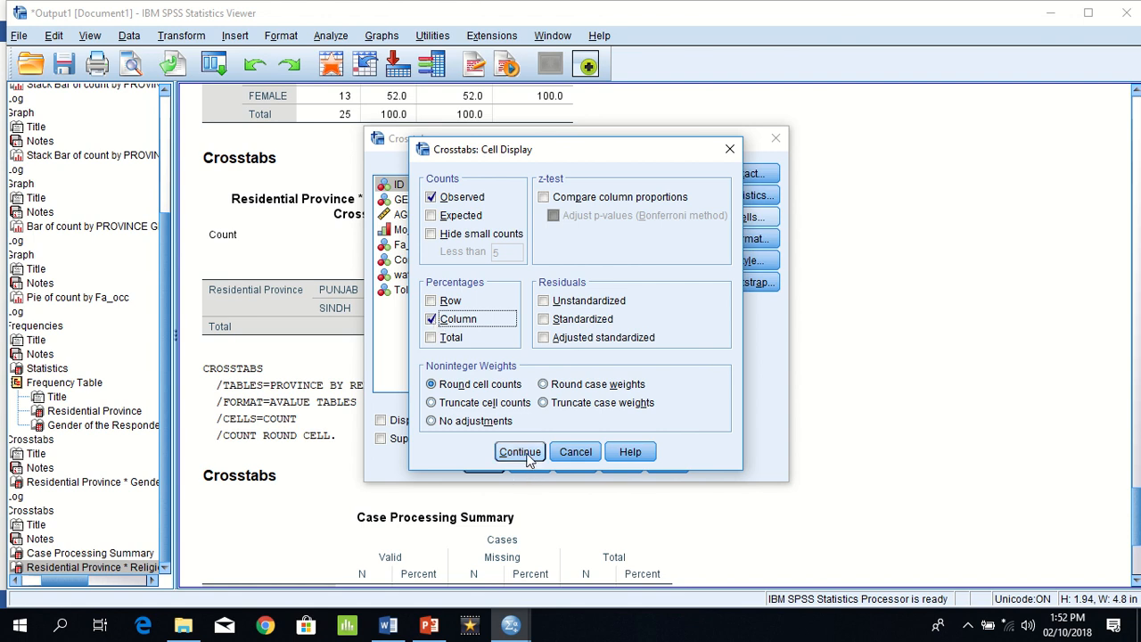
pyautogui.click(481, 462)
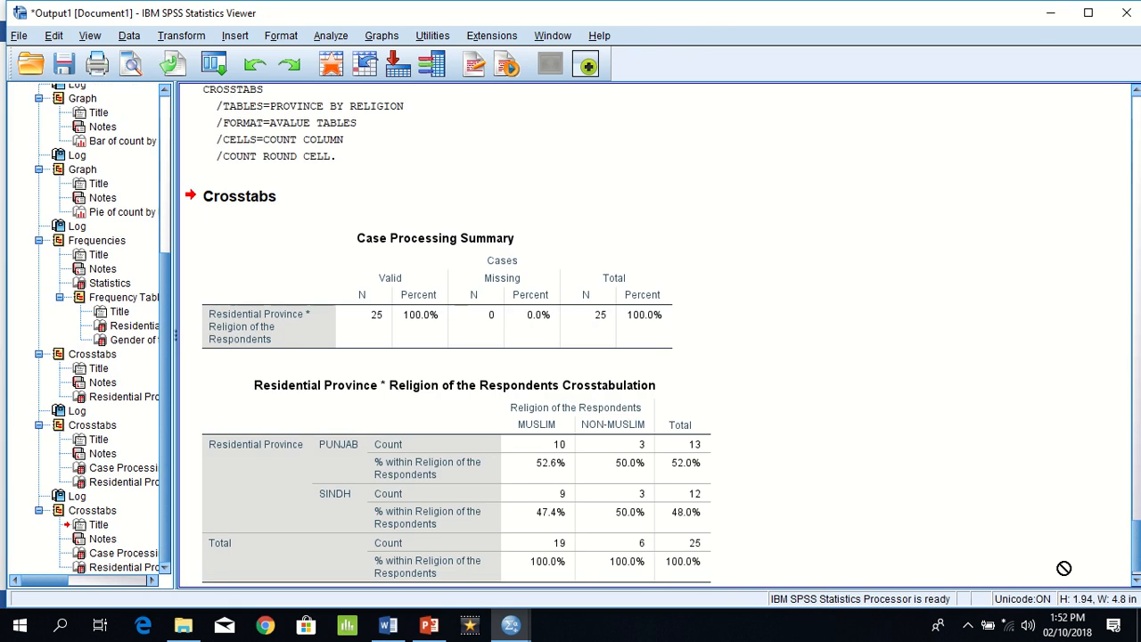
pyautogui.click(1135, 581)
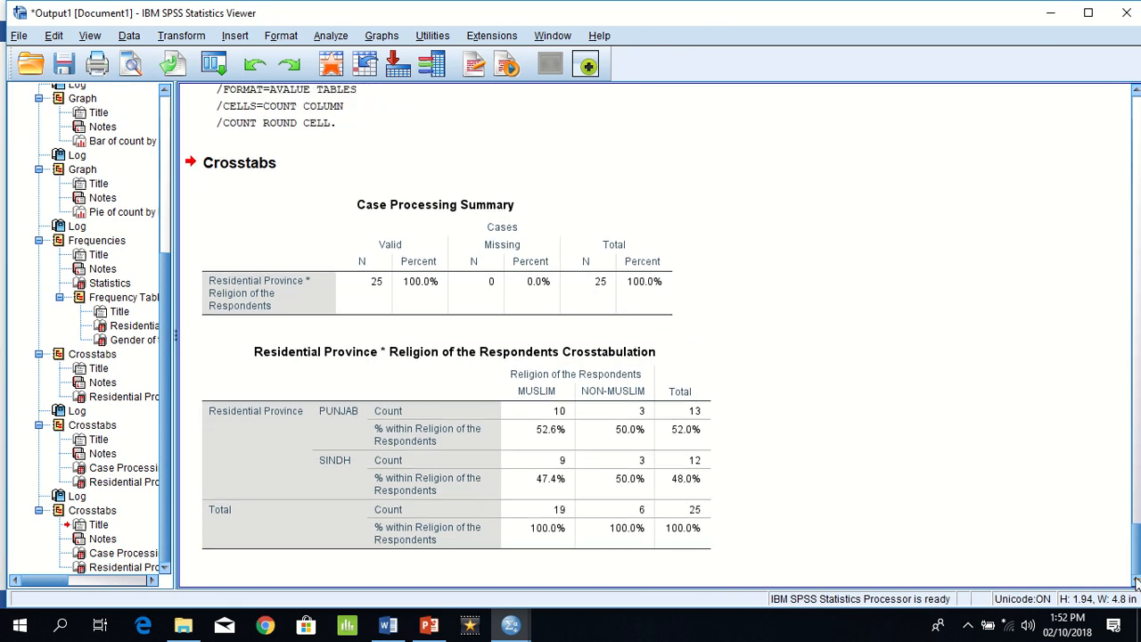
pyautogui.click(671, 379)
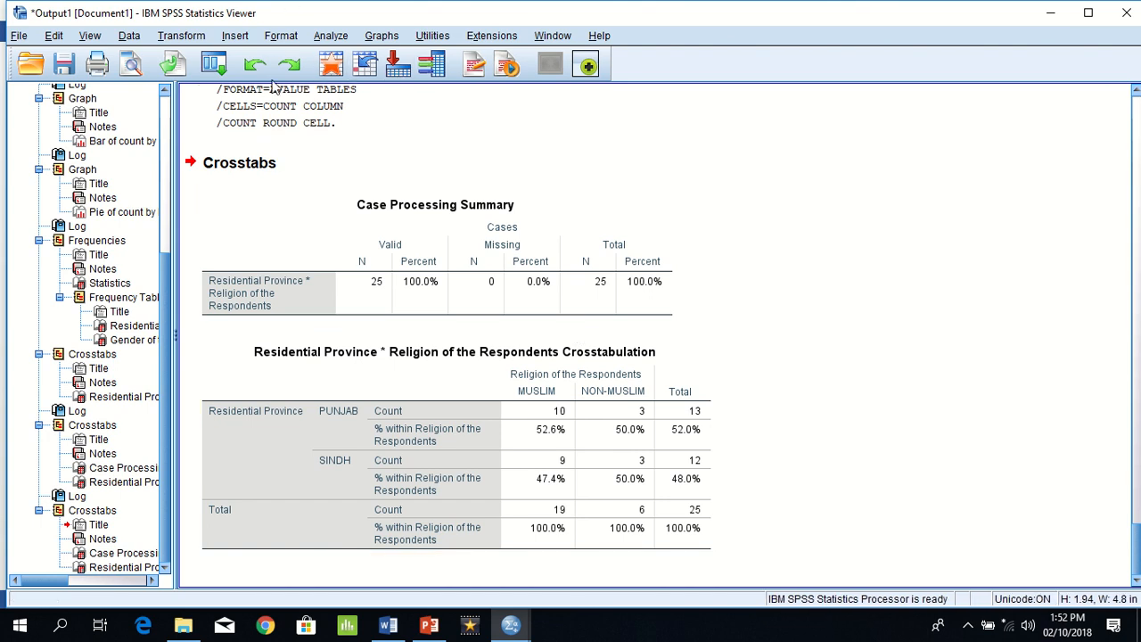
# Step: Generate a crosstab of PROVINCE by GENDER, replacing RELIGION in the columns and keeping observed counts with column percentages
pyautogui.click(213, 67)
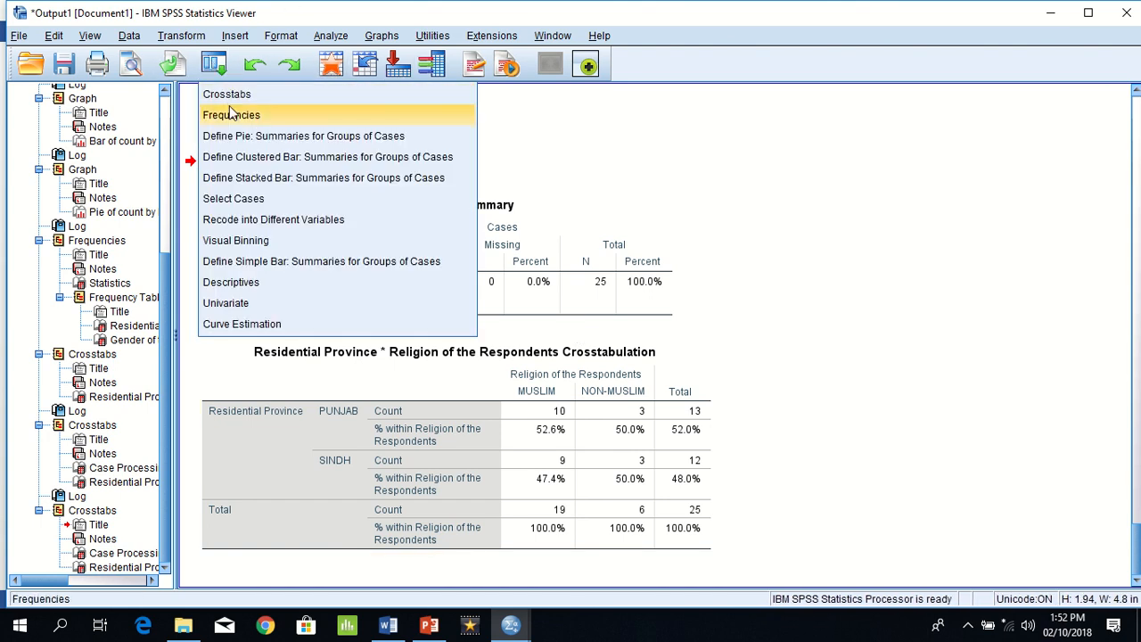
pyautogui.click(228, 94)
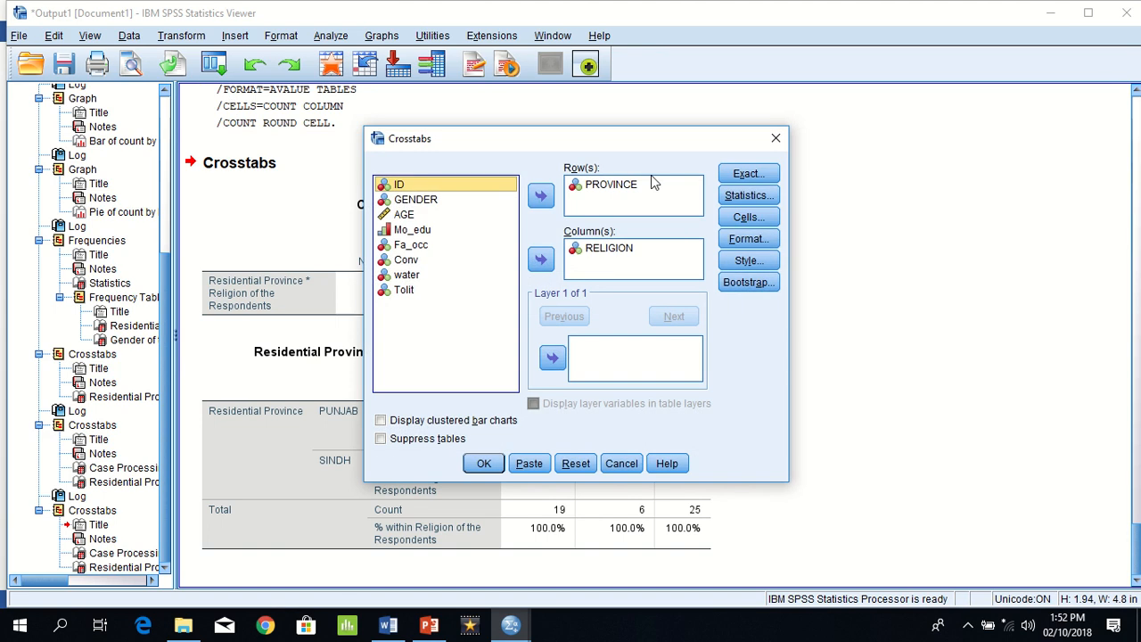
pyautogui.click(602, 252)
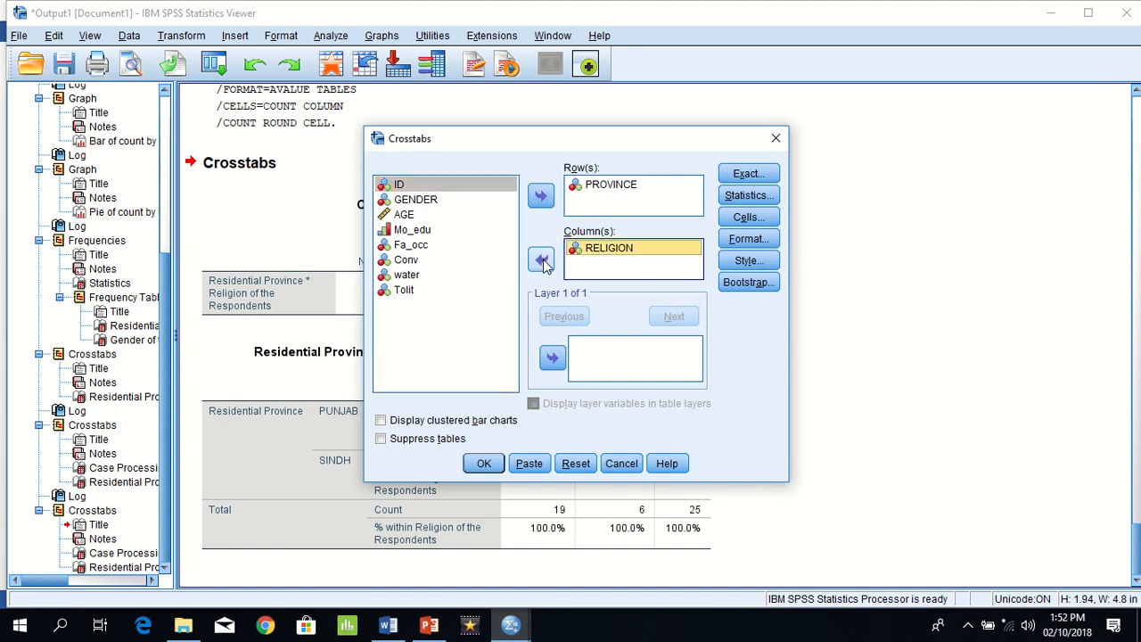
pyautogui.click(541, 259)
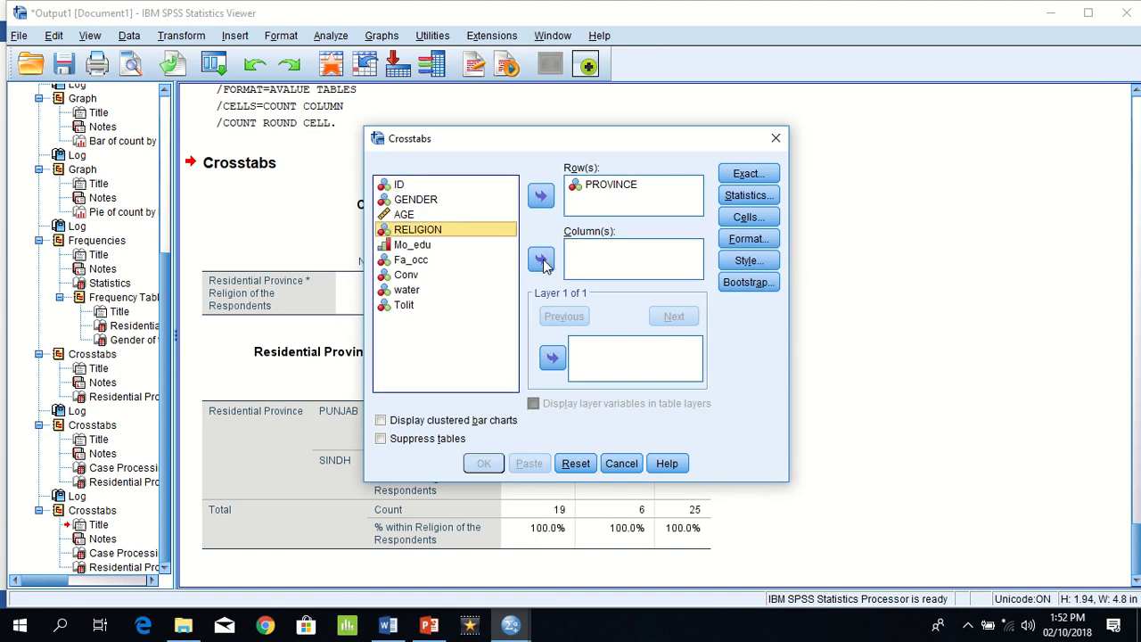
pyautogui.click(409, 200)
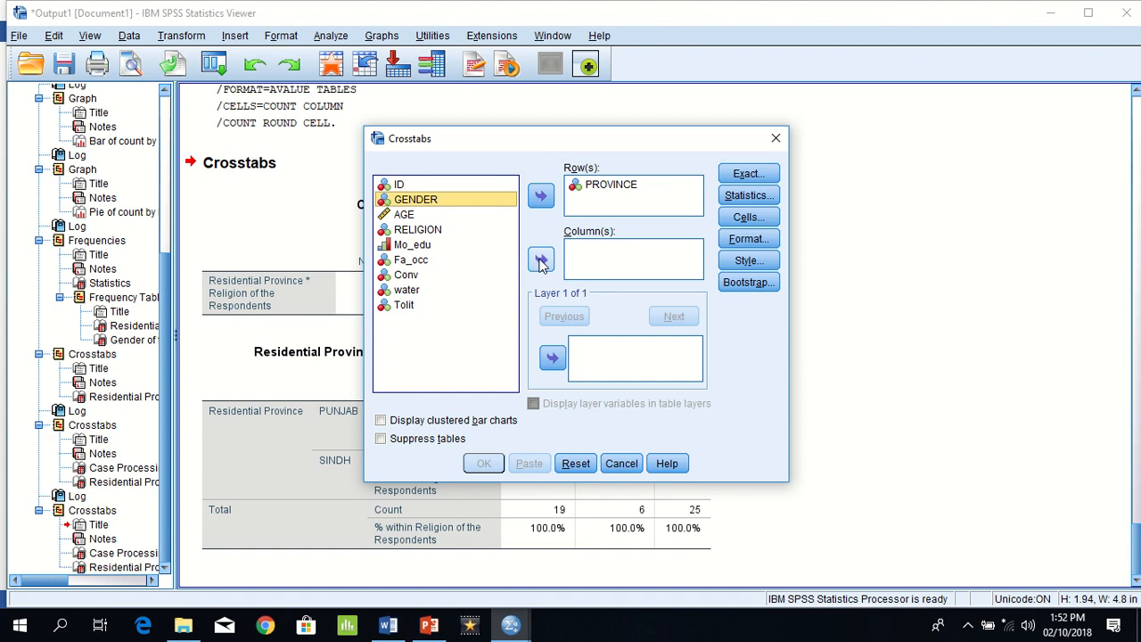
pyautogui.click(541, 259)
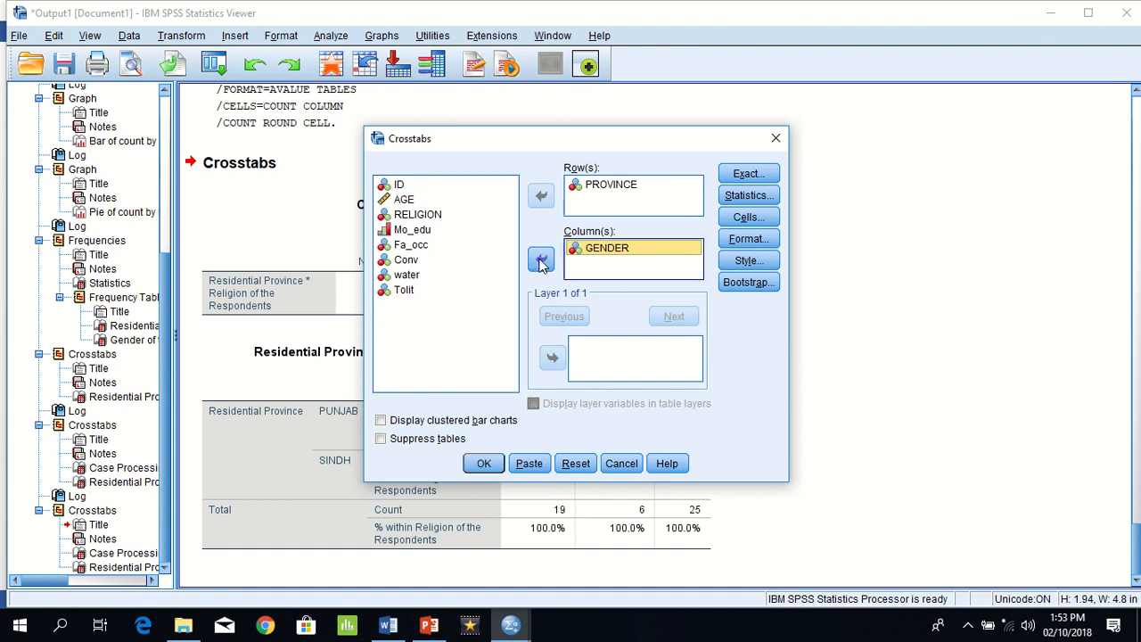
pyautogui.click(747, 218)
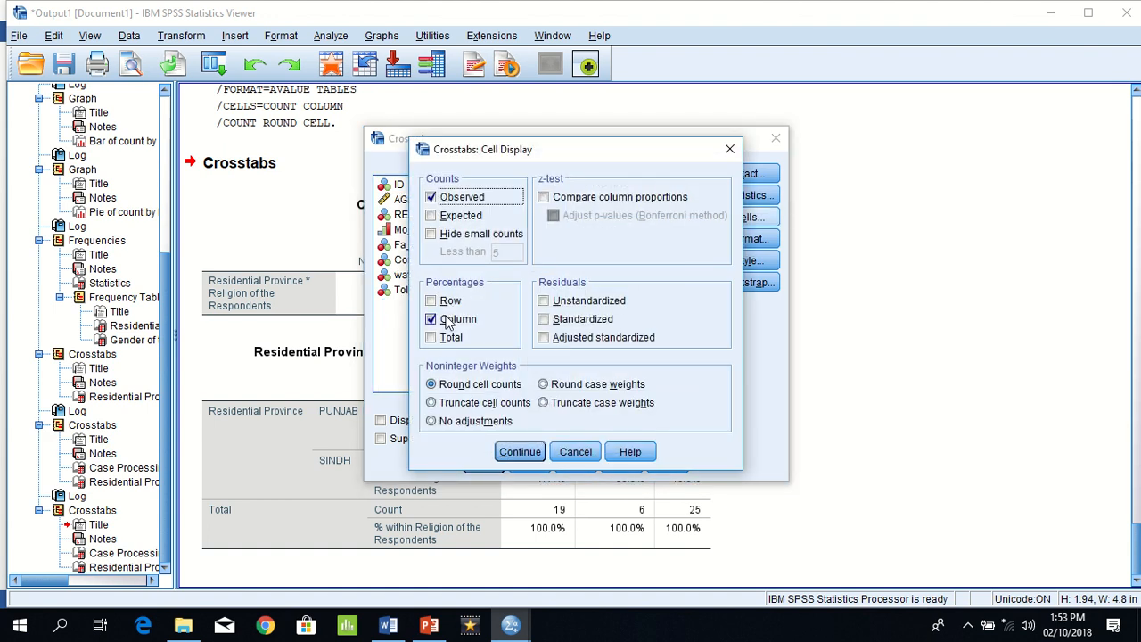
pyautogui.click(518, 451)
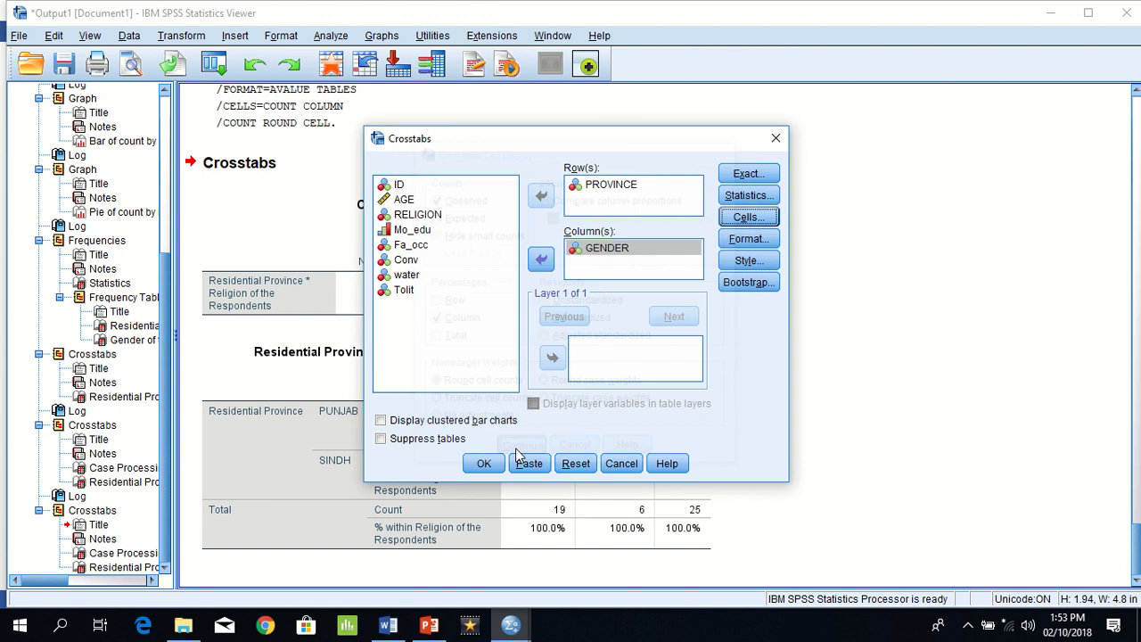
pyautogui.click(483, 464)
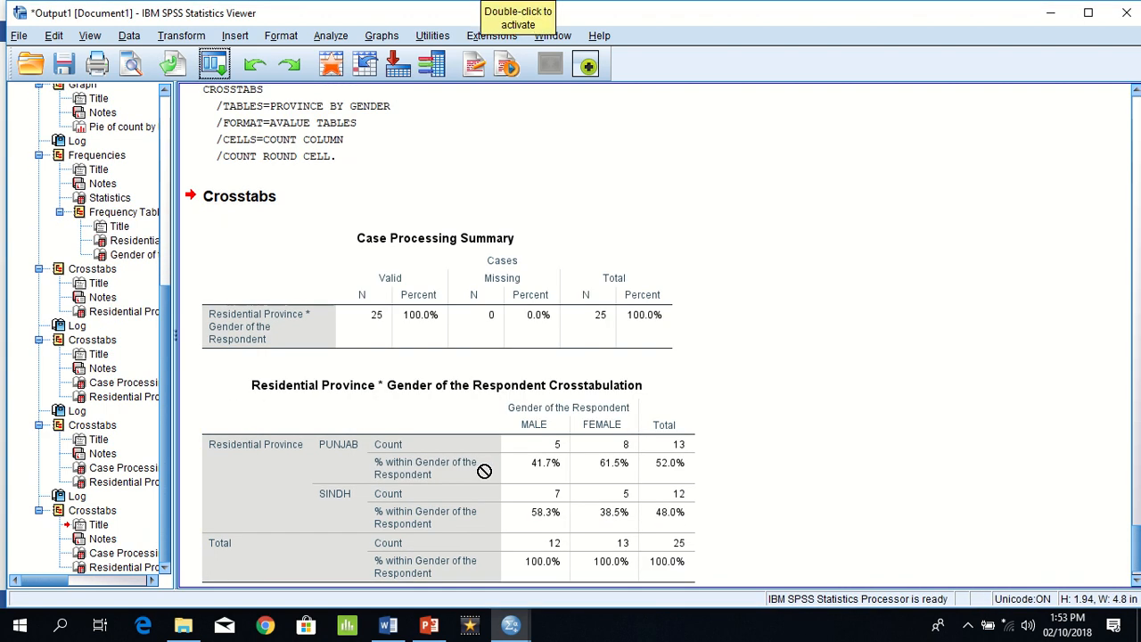
# Step: Activate the new Residential Province by Gender crosstab, examine its male and female percentages for each province, and leave the table editor
pyautogui.click(558, 451)
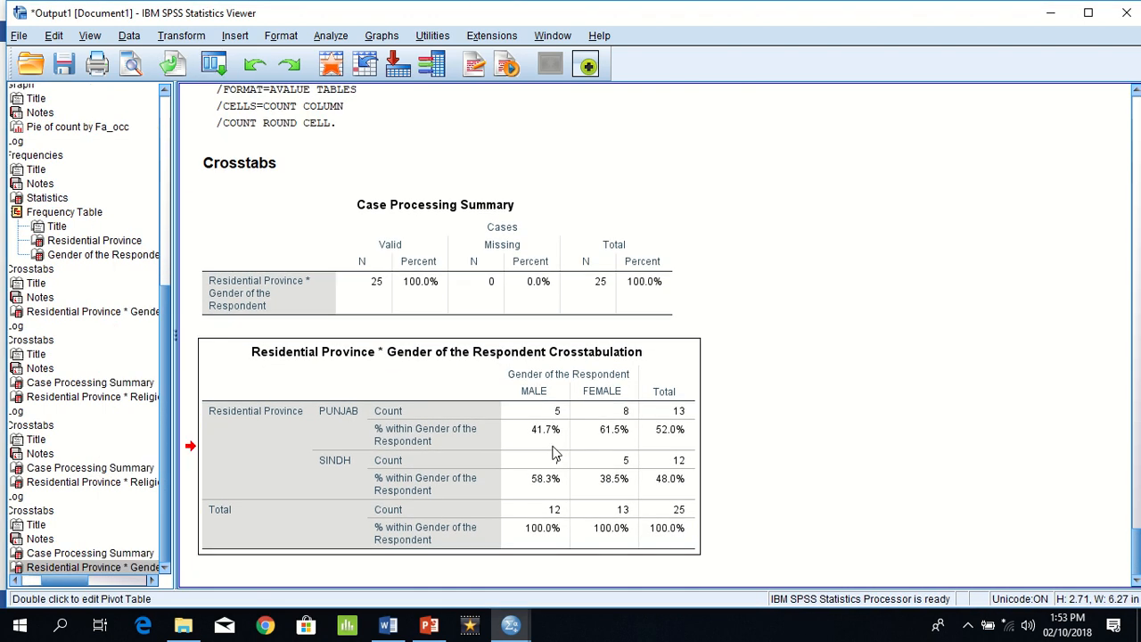
pyautogui.doubleClick(546, 443)
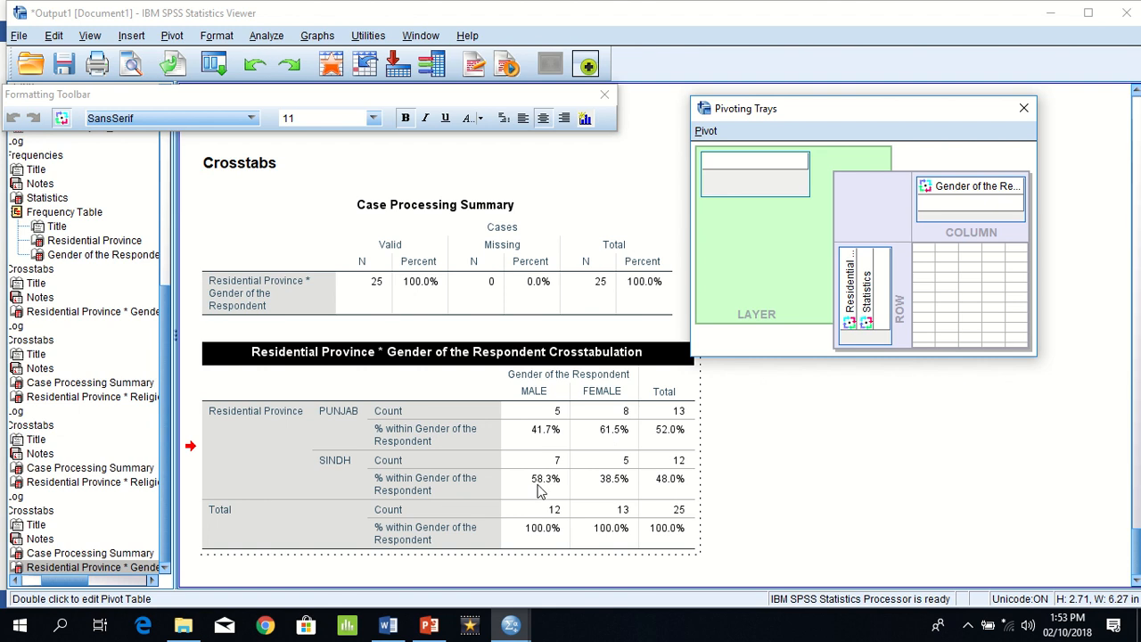
pyautogui.click(792, 441)
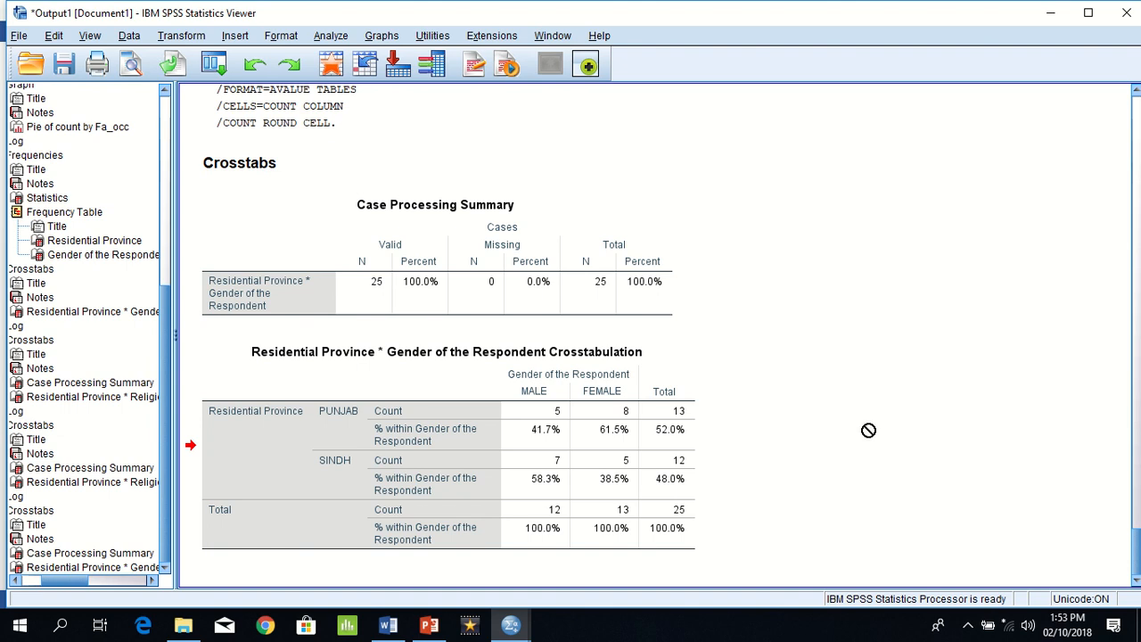
# Step: In the latest Residential Province by Gender crosstab, pivot Statistics from the rows into the layer and display % within Gender of the Respondent
pyautogui.click(435, 457)
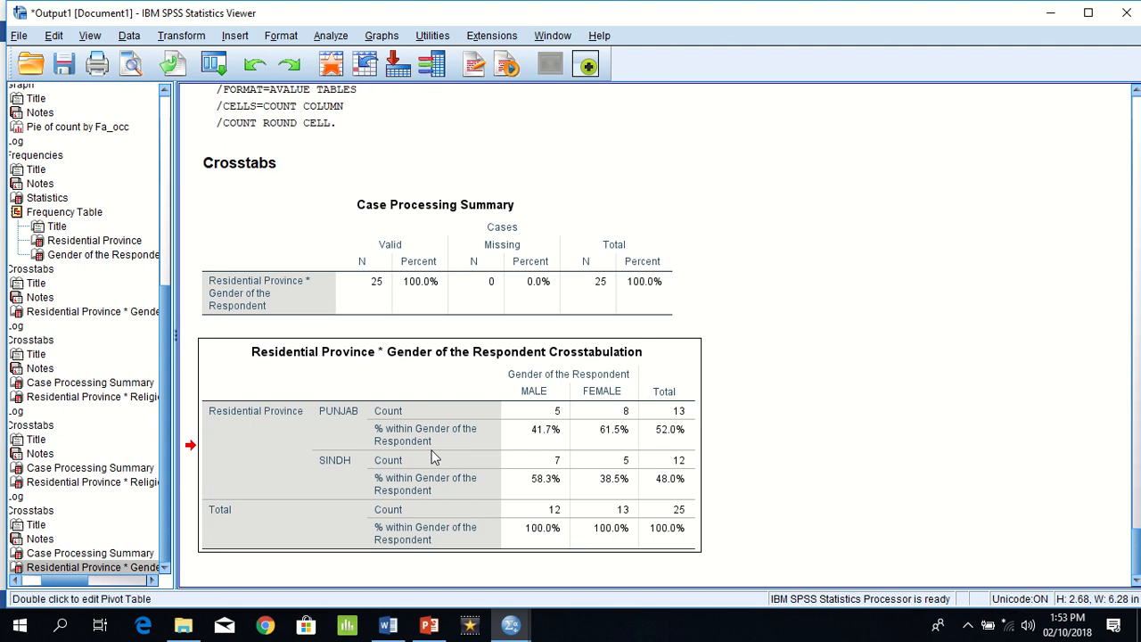
pyautogui.rightClick(434, 457)
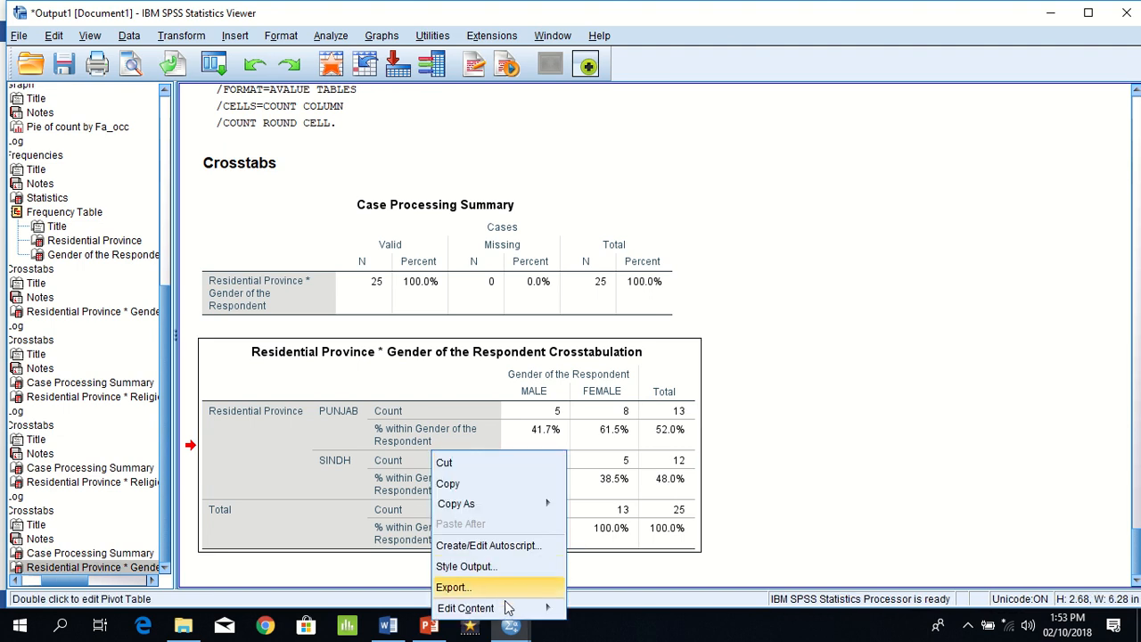
pyautogui.moveTo(513, 613)
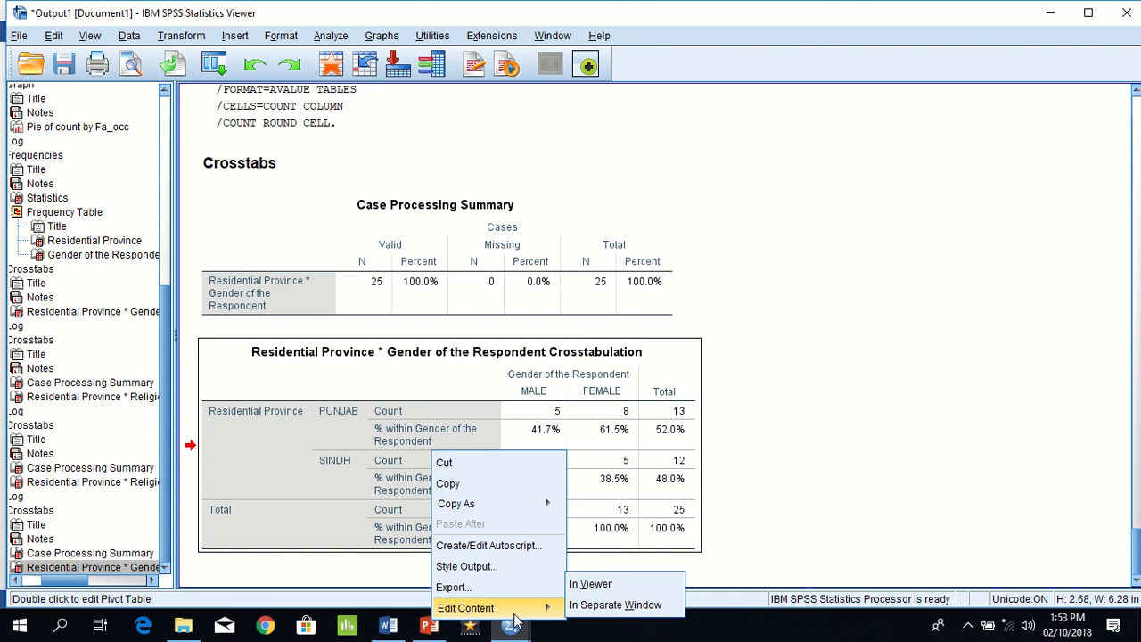
pyautogui.click(617, 588)
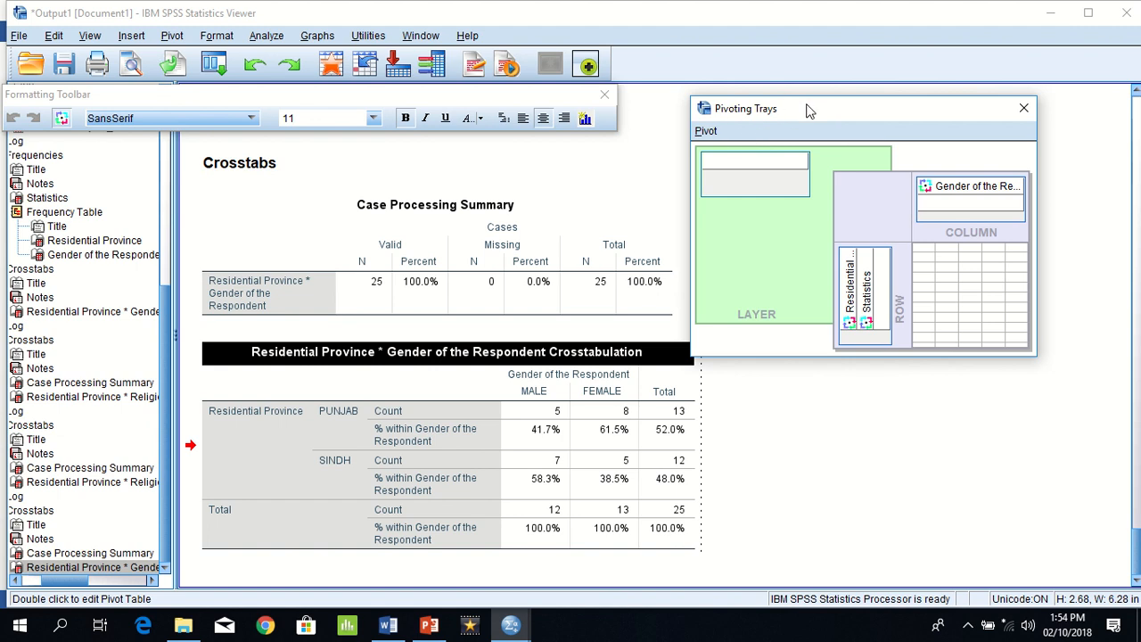
pyautogui.click(172, 35)
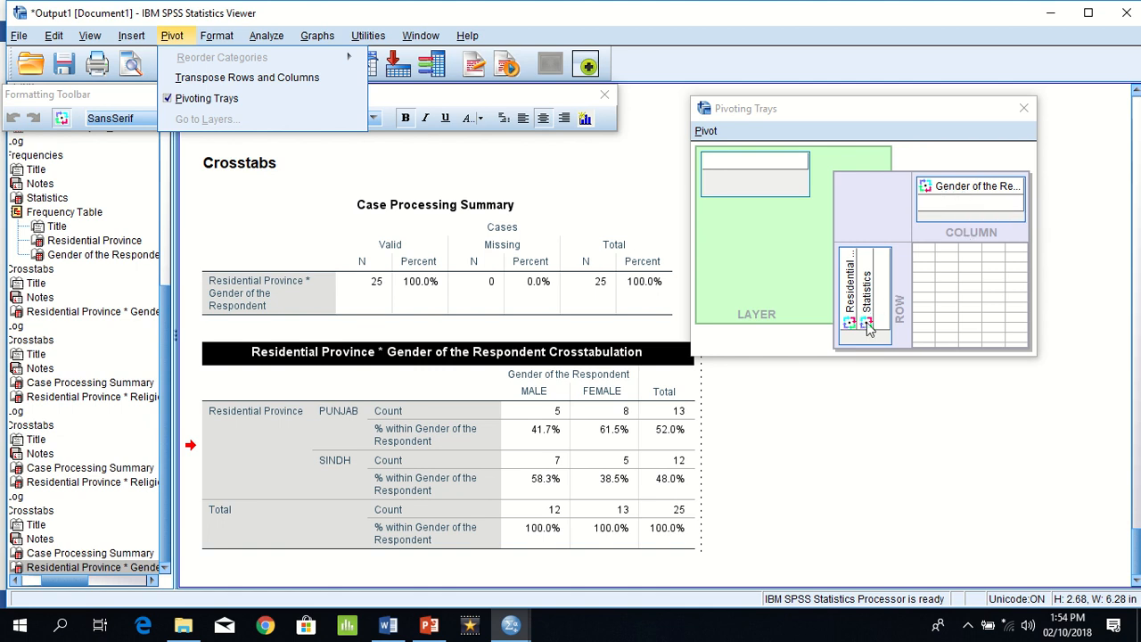
pyautogui.moveTo(866, 322); pyautogui.dragTo(730, 171)
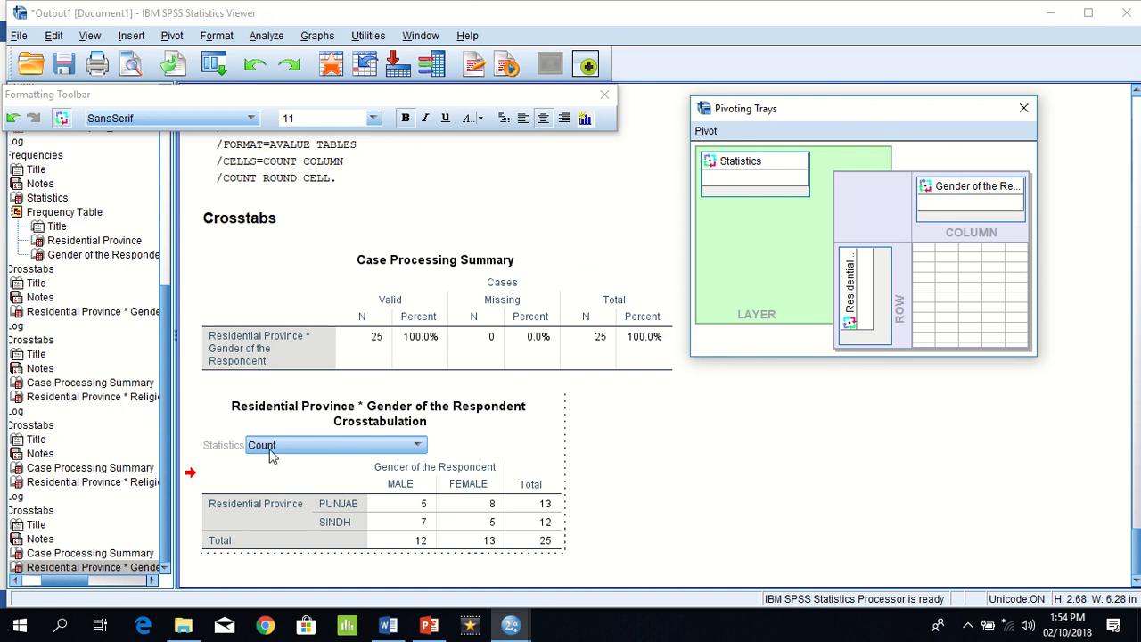
pyautogui.click(303, 445)
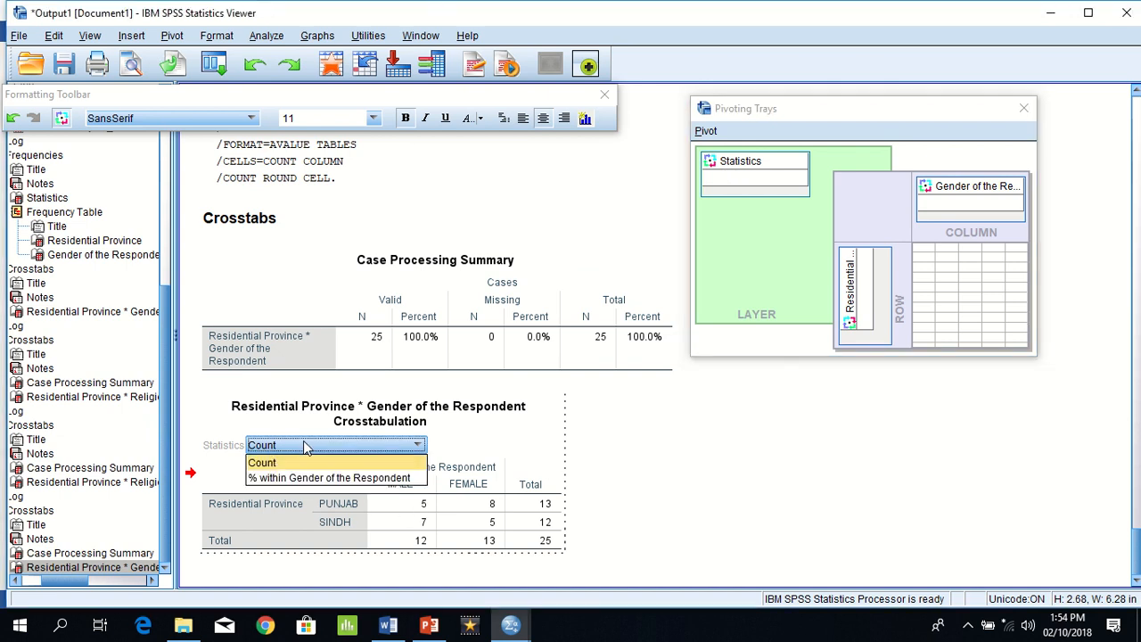
pyautogui.click(302, 474)
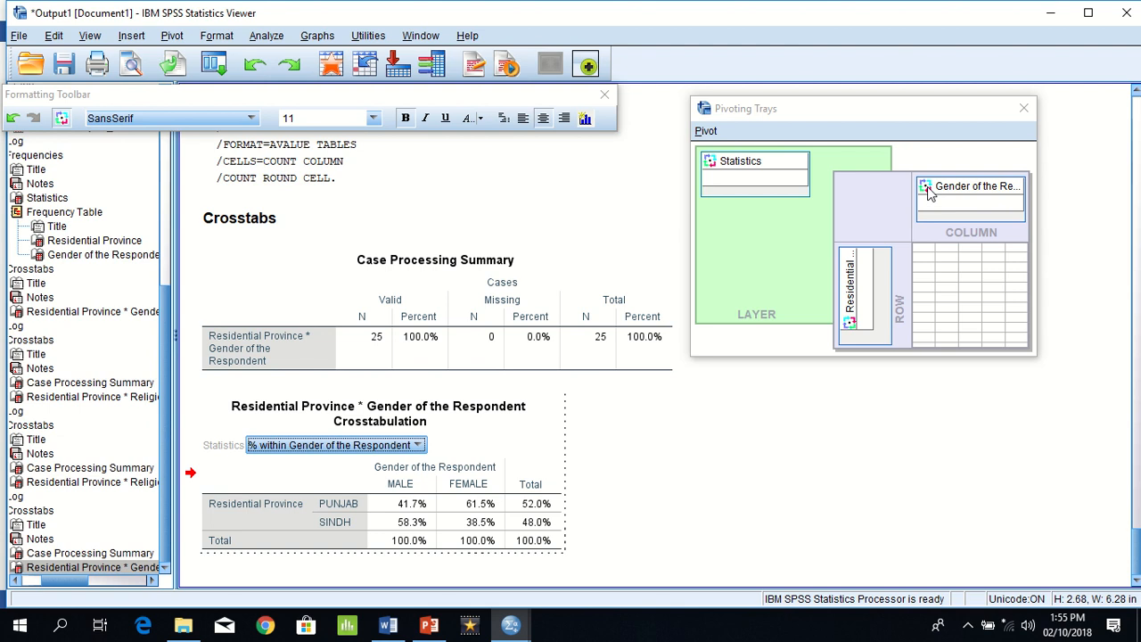
# Step: Pivot Gender of the Respondent from the columns into the layer as well, and display the FEMALE layer
pyautogui.moveTo(927, 191); pyautogui.dragTo(719, 186)
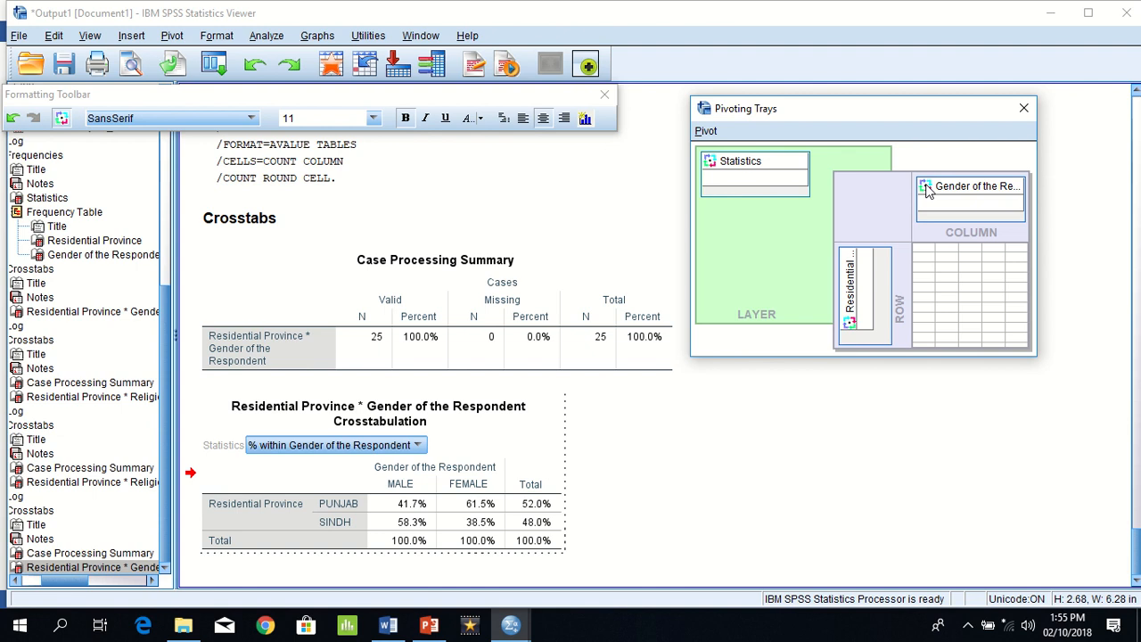
pyautogui.moveTo(927, 192); pyautogui.dragTo(701, 193)
pyautogui.moveTo(927, 191); pyautogui.dragTo(730, 192)
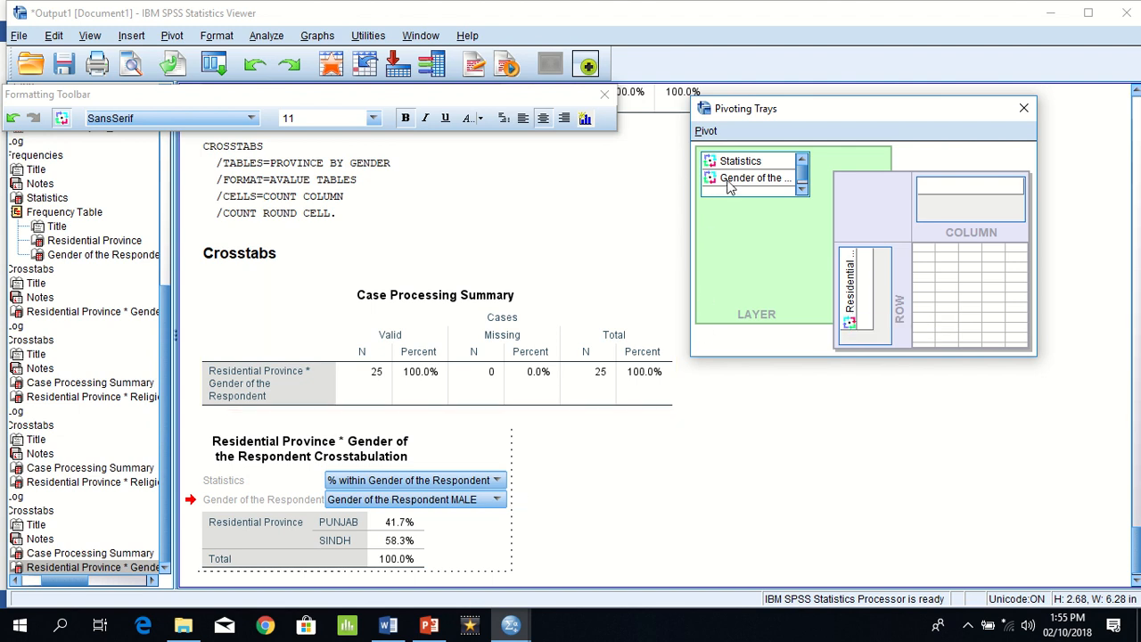
pyautogui.click(493, 505)
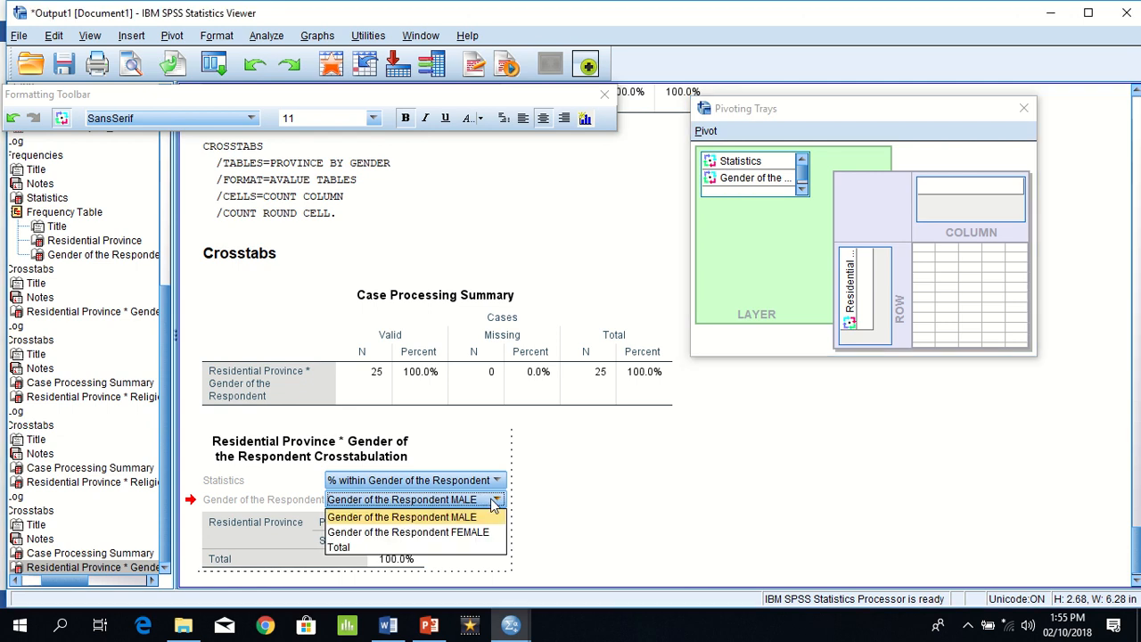
pyautogui.click(474, 532)
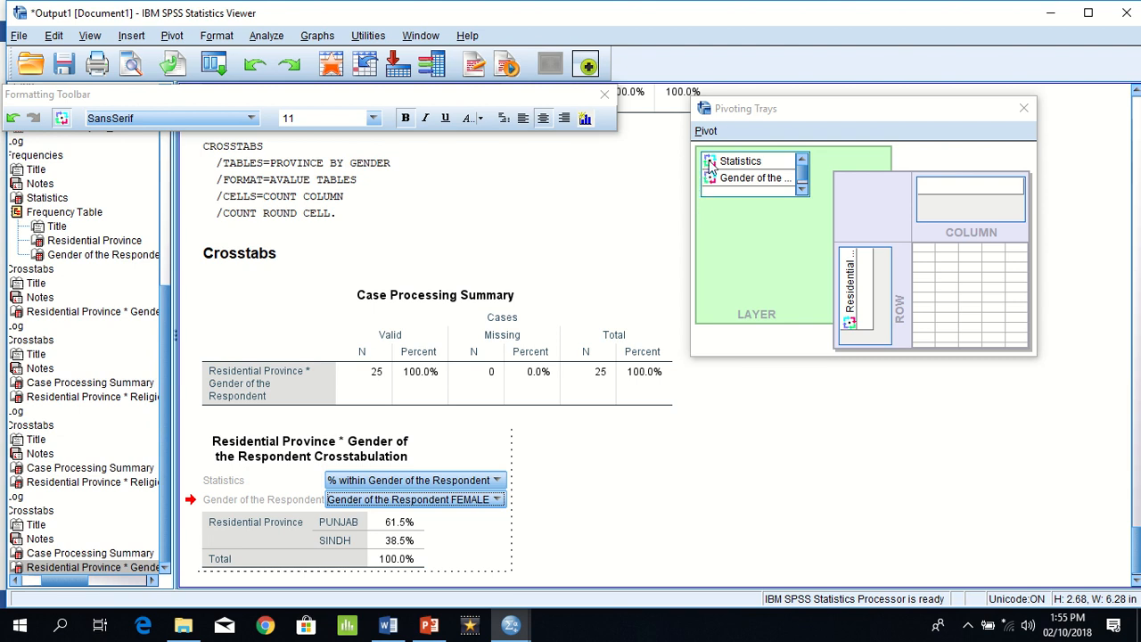
# Step: Pivot Statistics from the layer into the columns, and switch the Gender of the Respondent layer to MALE
pyautogui.moveTo(710, 165); pyautogui.dragTo(940, 194)
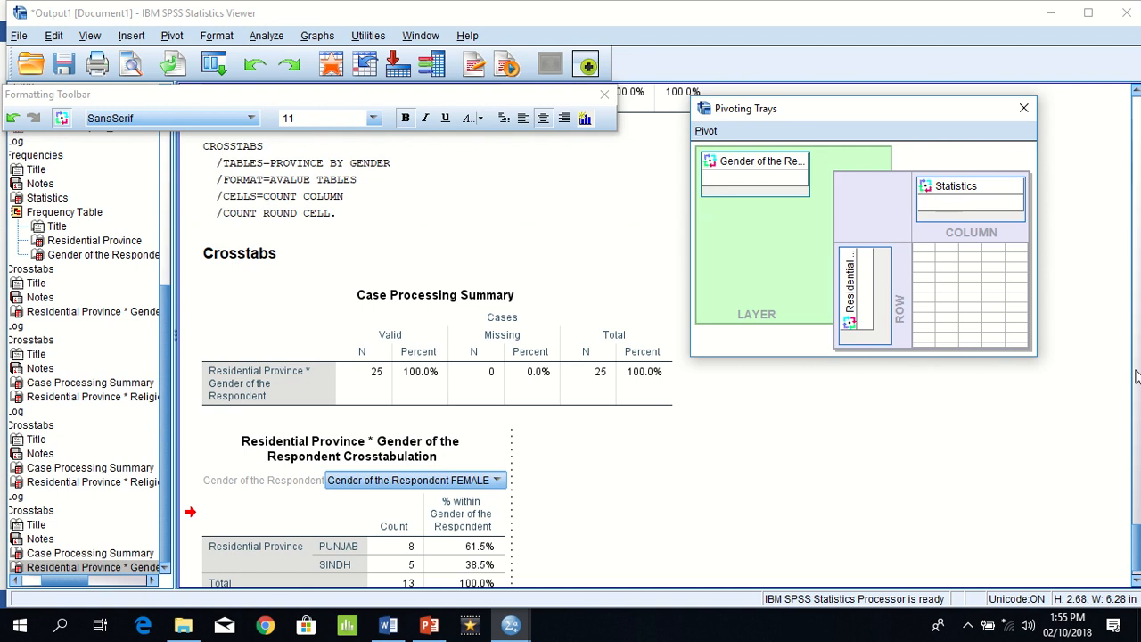
pyautogui.click(1134, 580)
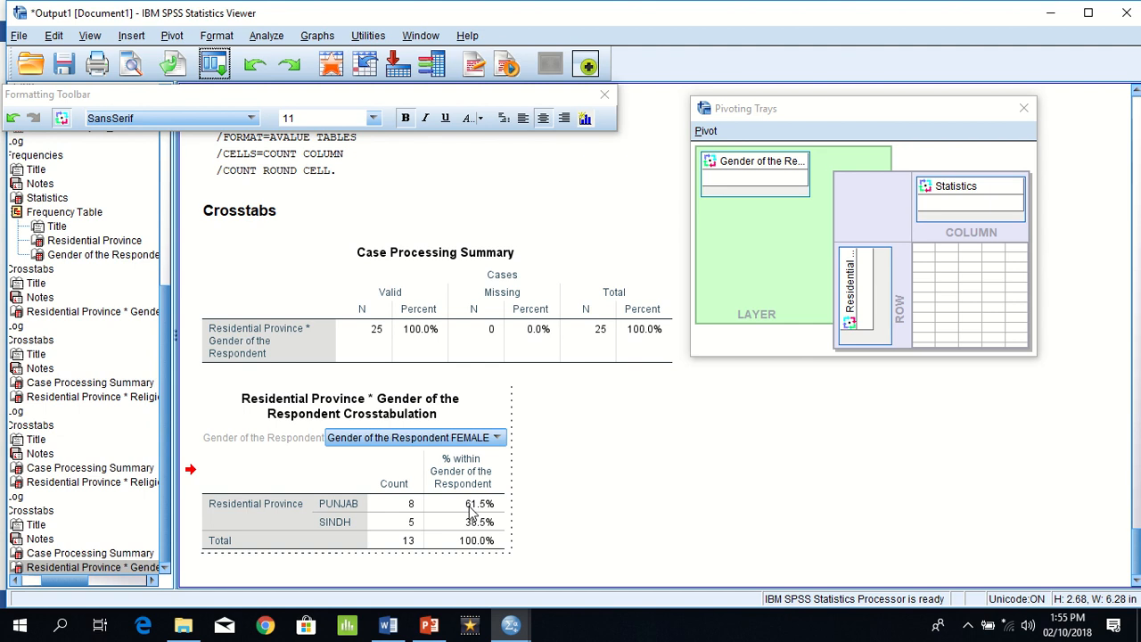
pyautogui.click(403, 442)
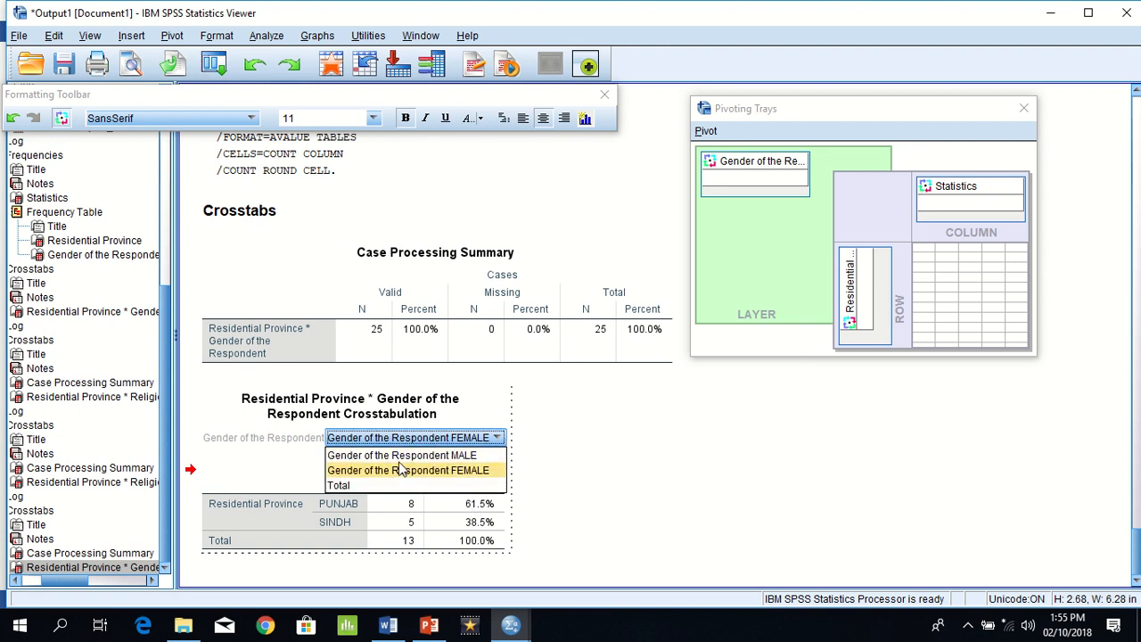
pyautogui.click(399, 457)
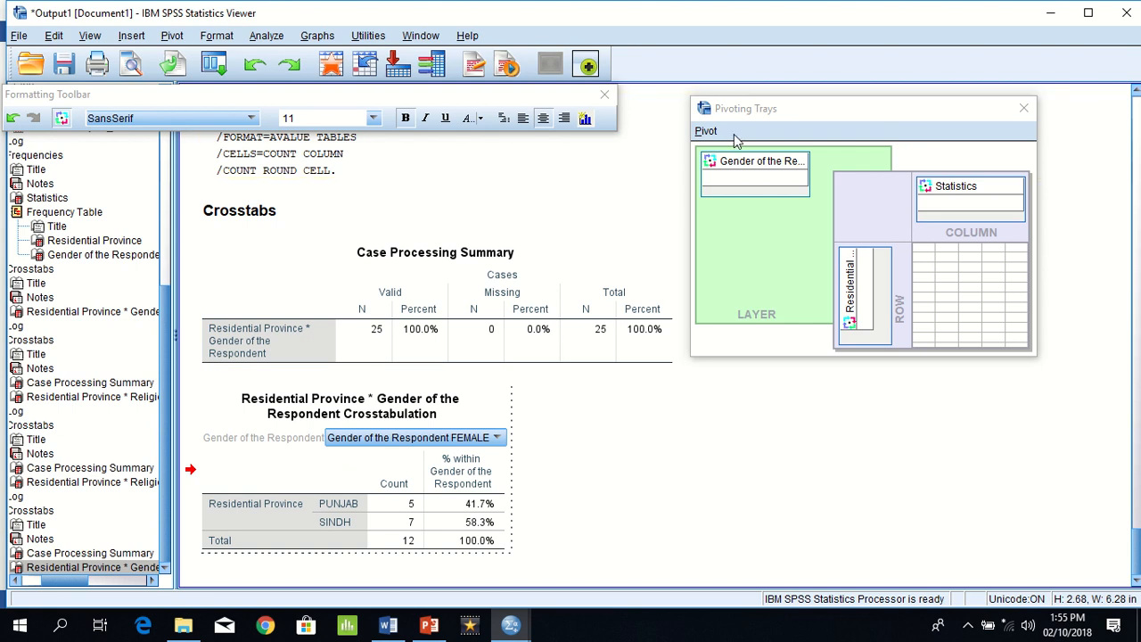
# Step: Pivot Gender of the Respondent back into the columns beneath Statistics, close the Pivoting Trays, and leave the table editor
pyautogui.moveTo(713, 161); pyautogui.dragTo(927, 212)
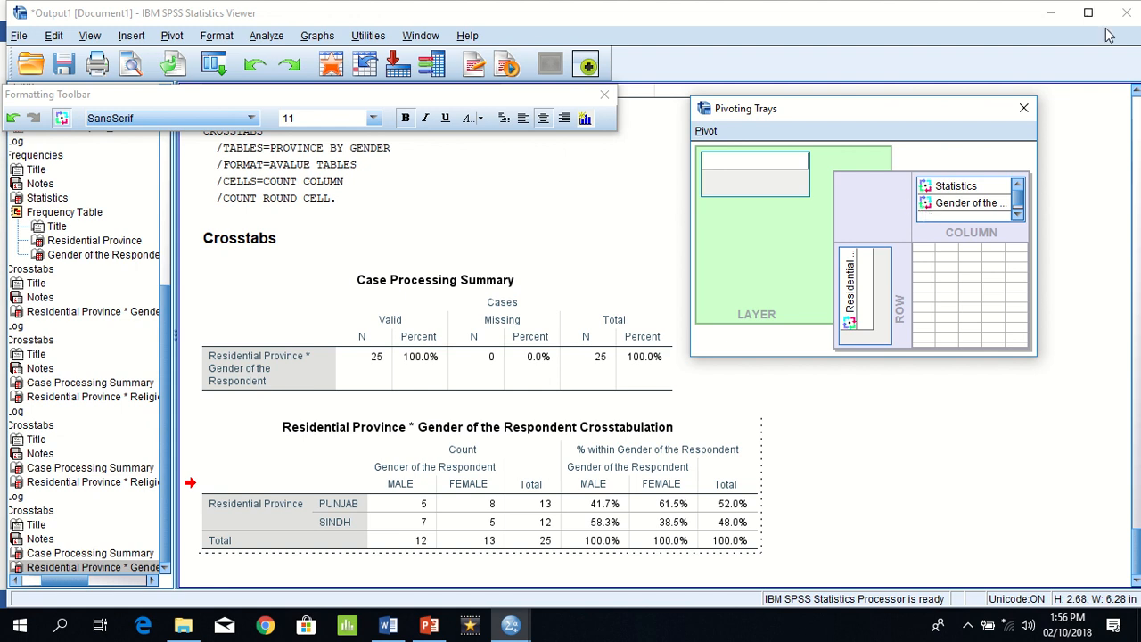
pyautogui.click(1021, 108)
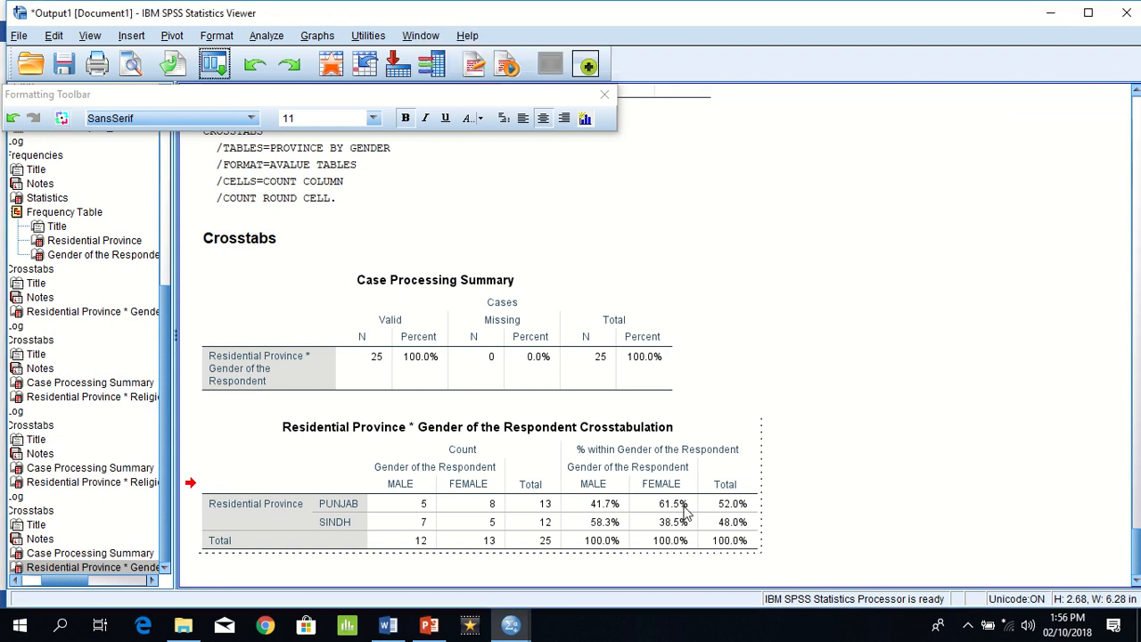
pyautogui.moveTo(417, 529); pyautogui.dragTo(190, 483)
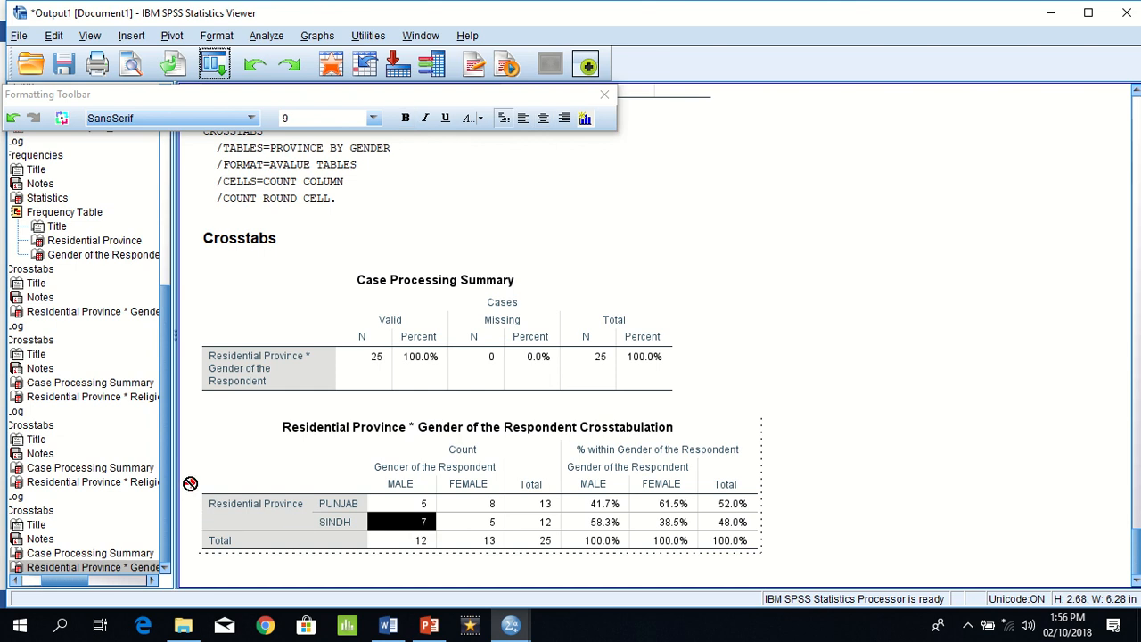
pyautogui.click(344, 462)
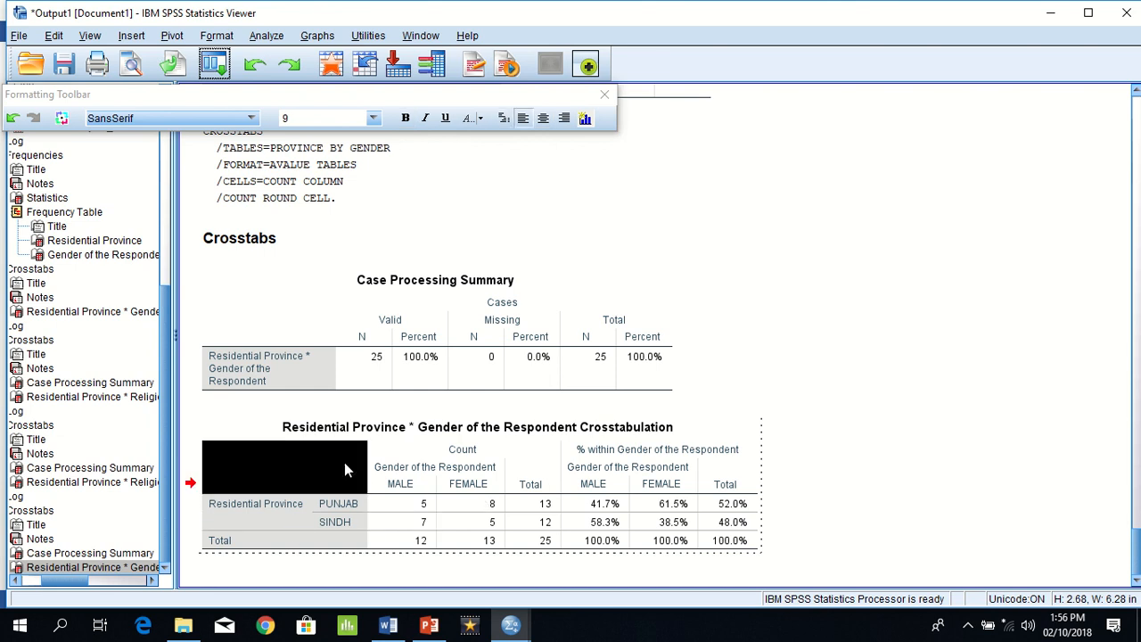
pyautogui.rightClick(345, 462)
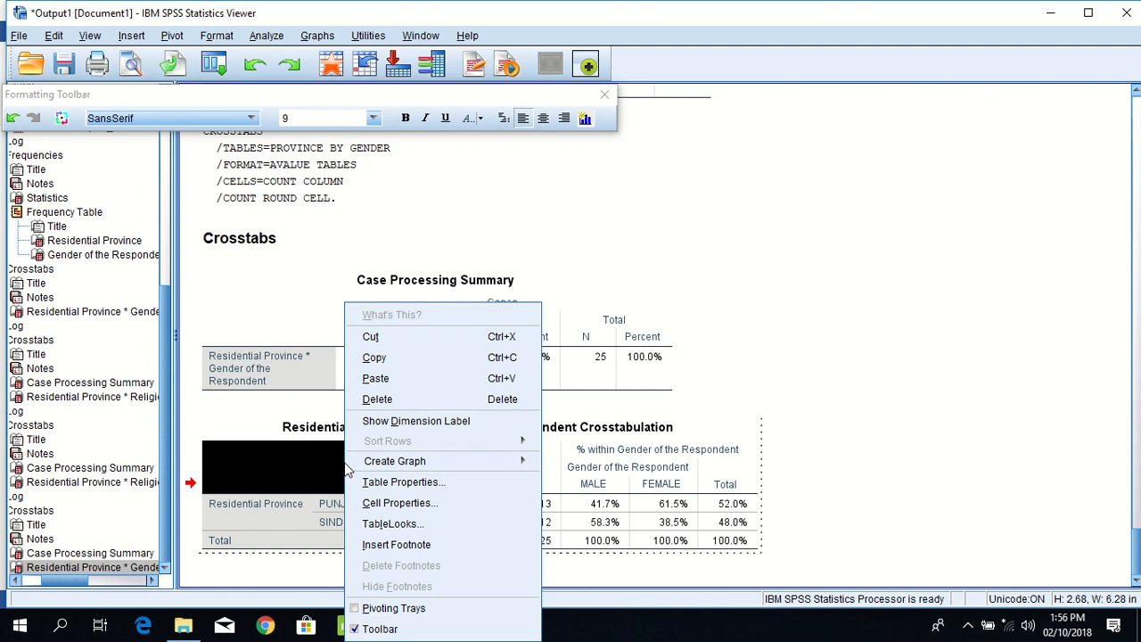
pyautogui.click(767, 430)
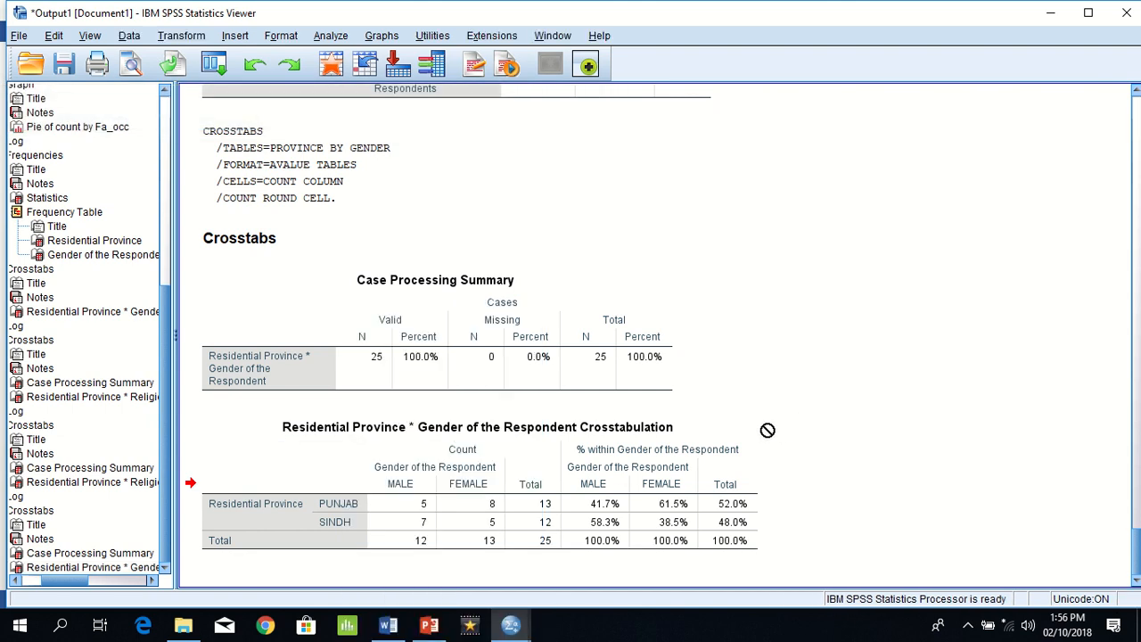
# Step: Reactivate the pivoted Province by Gender crosstab in the Viewer, show its Pivoting Trays to review the layout, and leave the table editor
pyautogui.click(675, 446)
pyautogui.rightClick(674, 446)
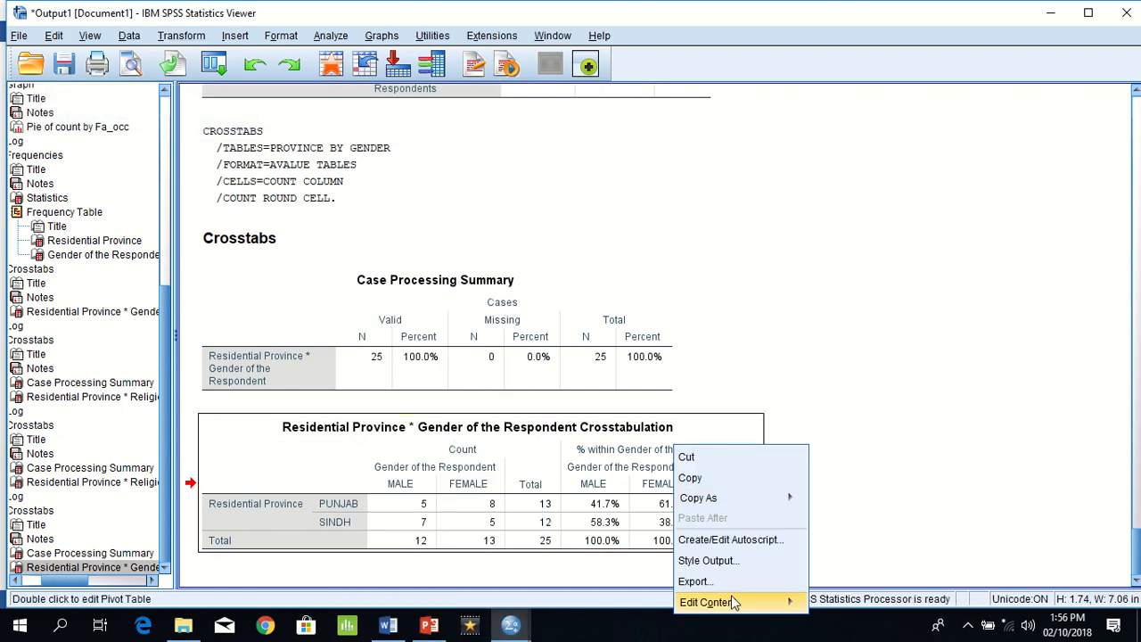
pyautogui.moveTo(734, 604)
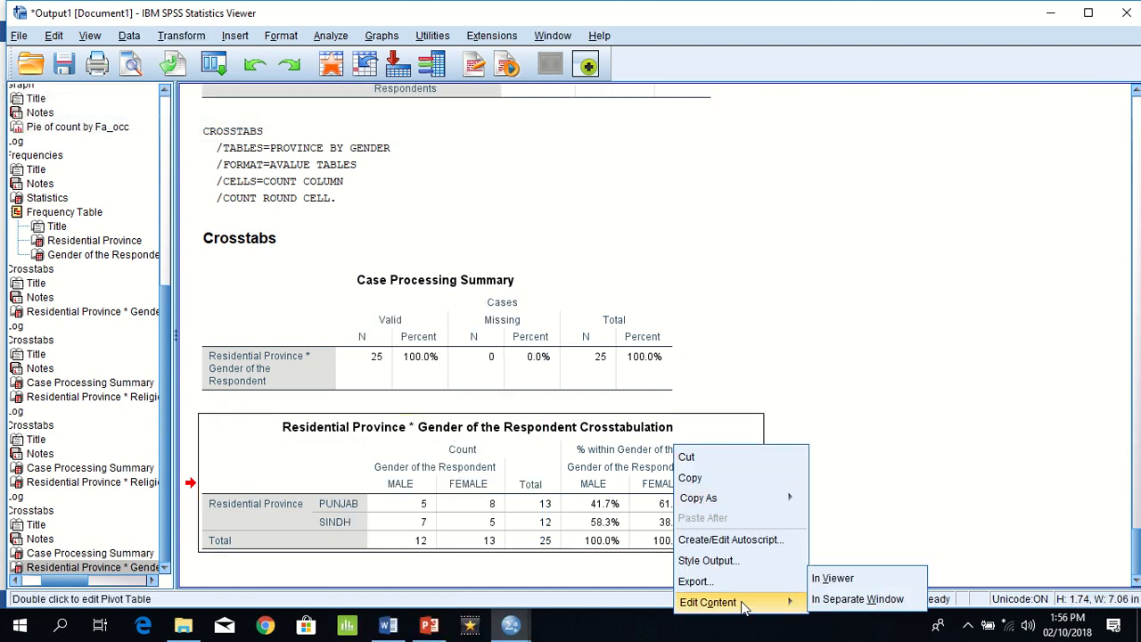
pyautogui.click(892, 581)
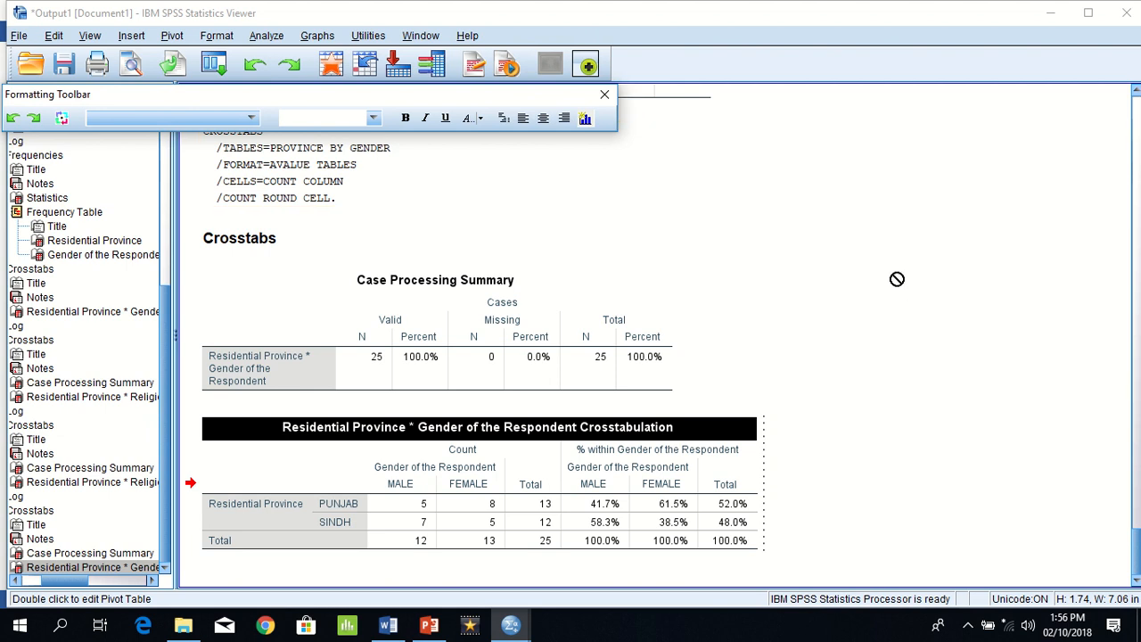
pyautogui.click(173, 37)
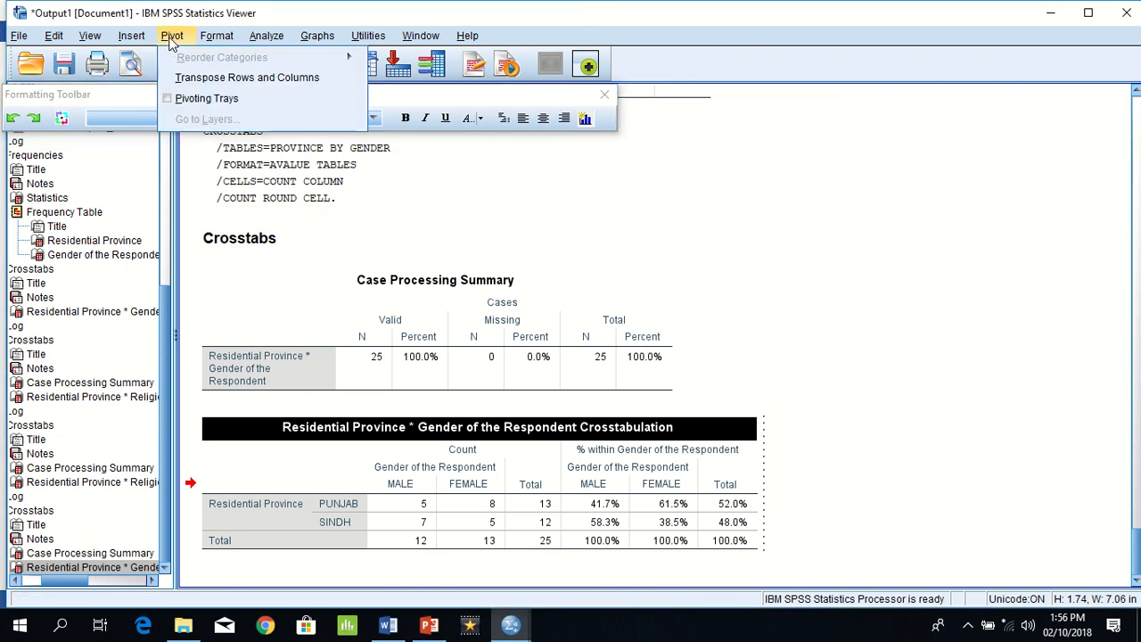
pyautogui.click(165, 98)
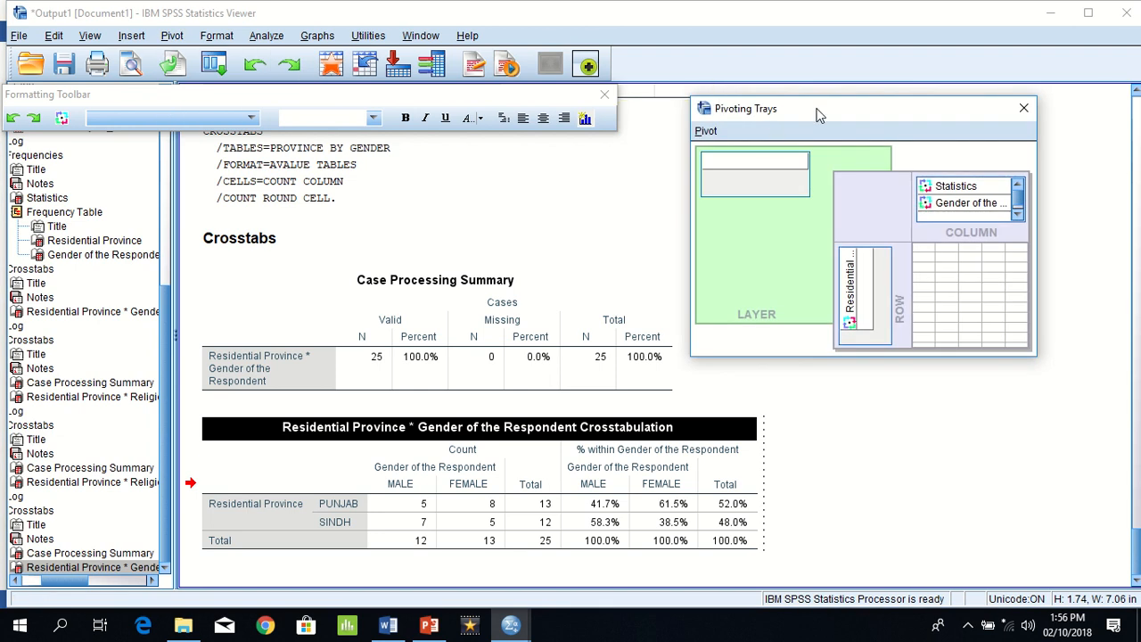
pyautogui.moveTo(818, 114); pyautogui.dragTo(851, 161)
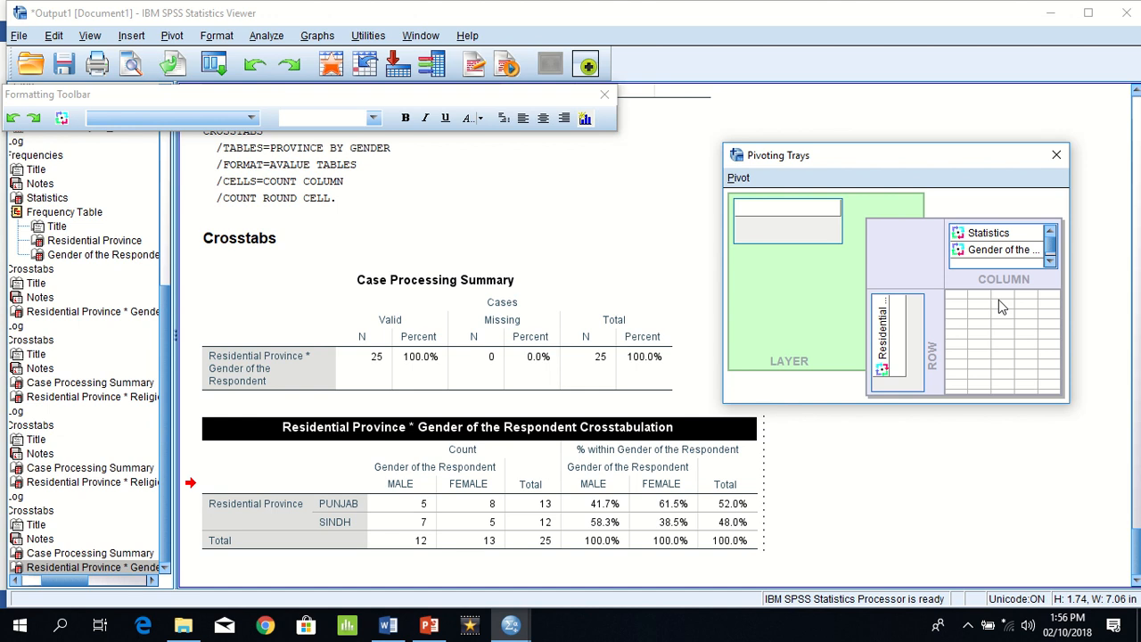
pyautogui.click(941, 517)
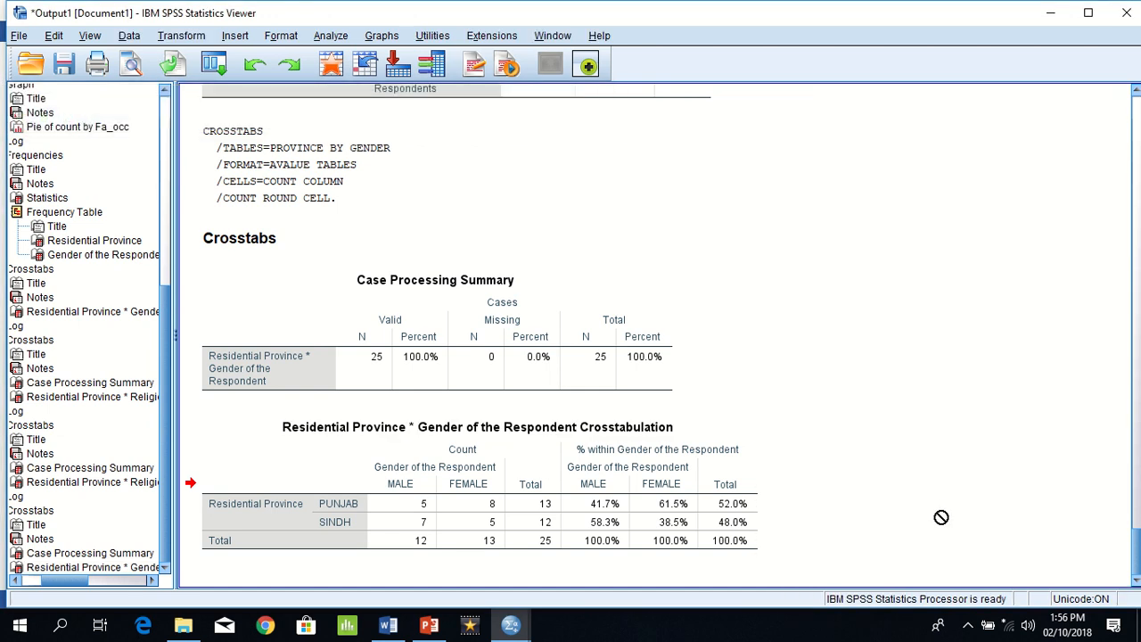
# Step: Highlight Example 2 question (d) in the Word exercise document, and return to the SPSS output
pyautogui.hotkey('alt', 'Tab')
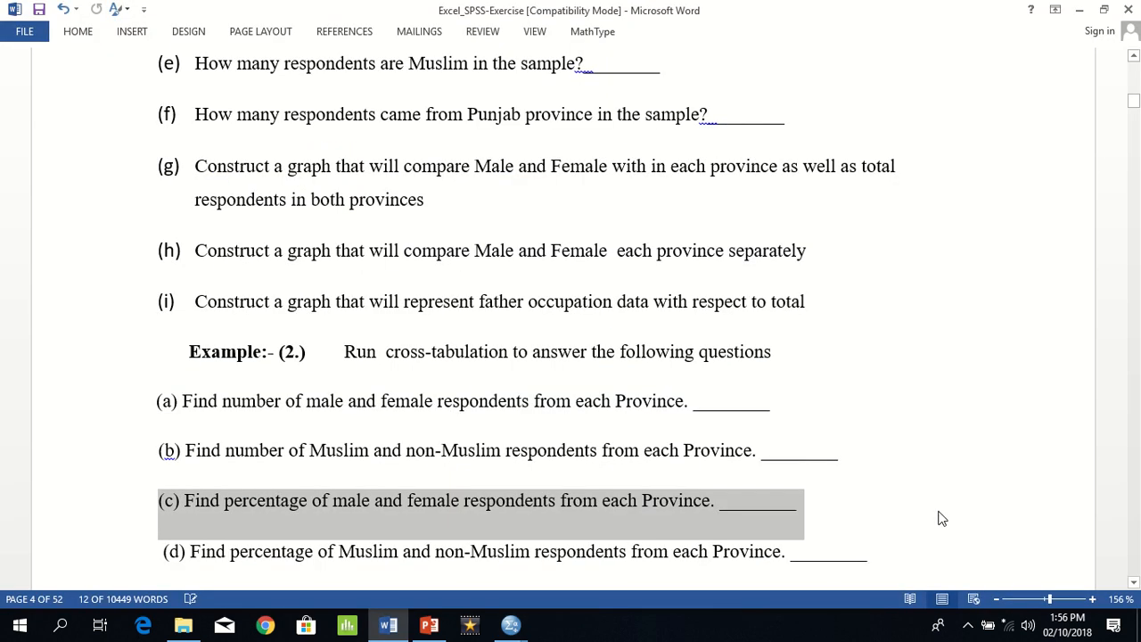
pyautogui.tripleClick(667, 553)
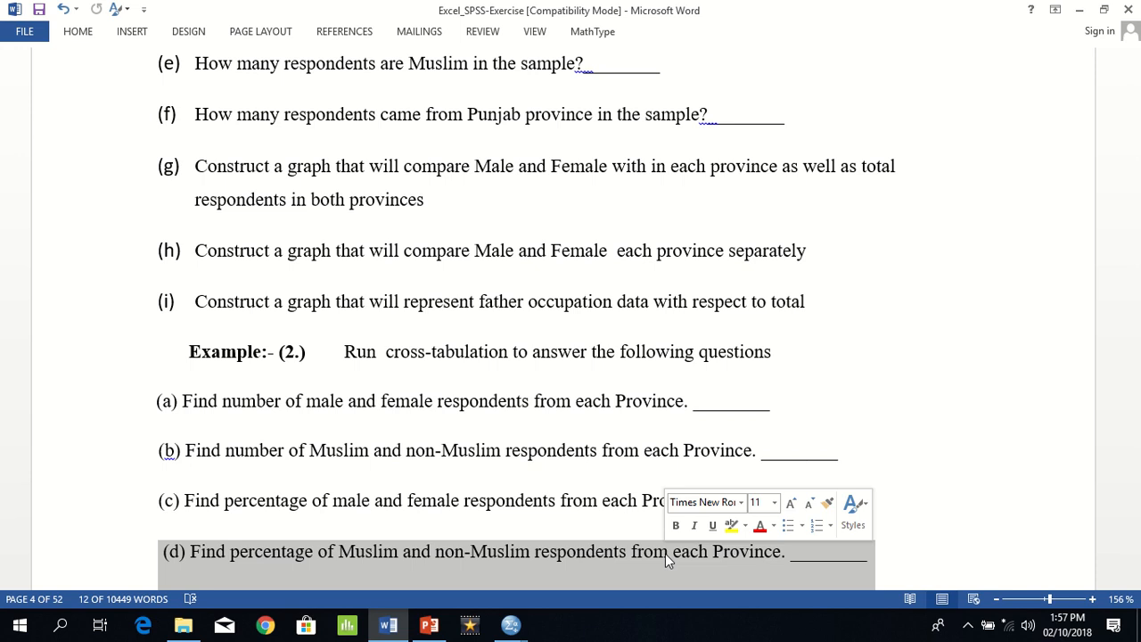
pyautogui.hotkey('alt', 'Tab')
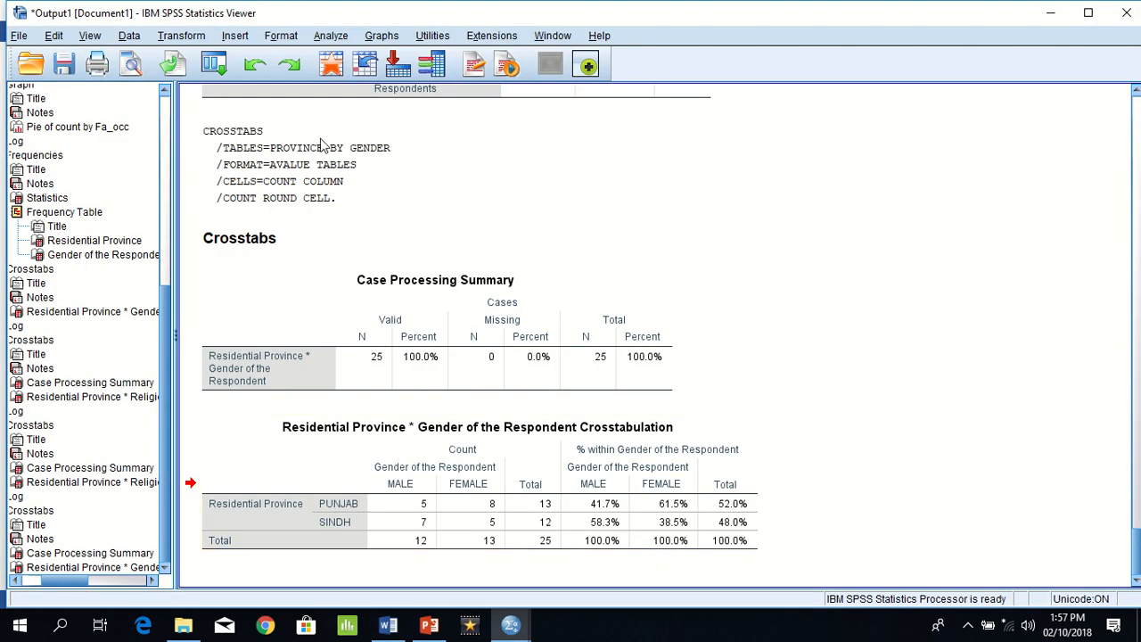
# Step: Run a crosstab of PROVINCE in rows by RELIGION in columns, replacing GENDER as the column variable
pyautogui.click(321, 40)
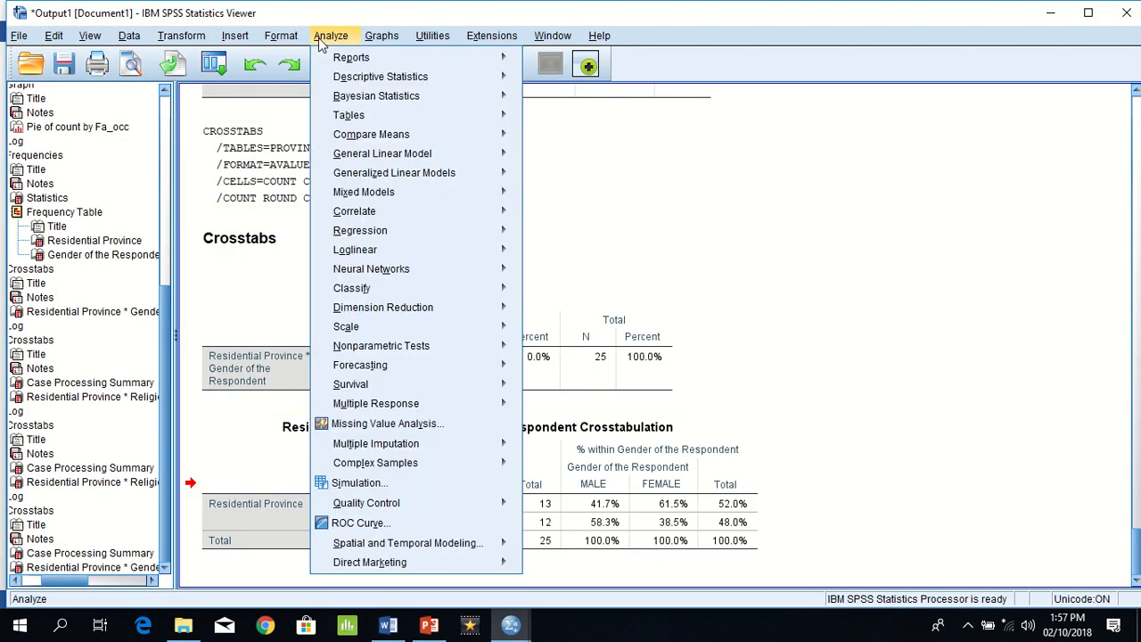
pyautogui.moveTo(378, 78)
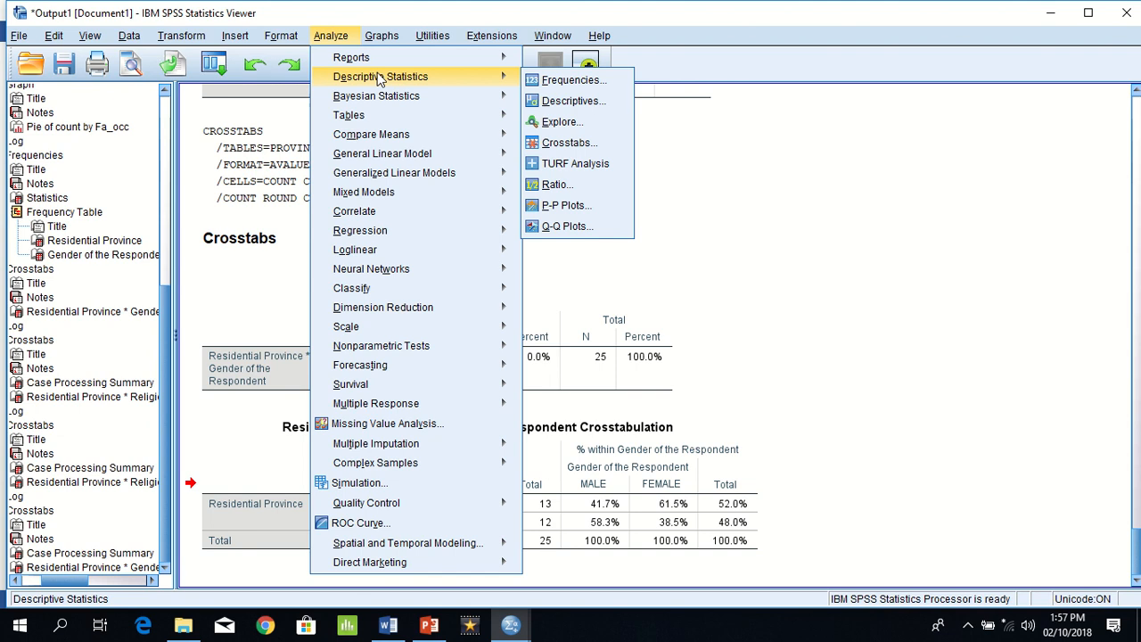
pyautogui.click(567, 142)
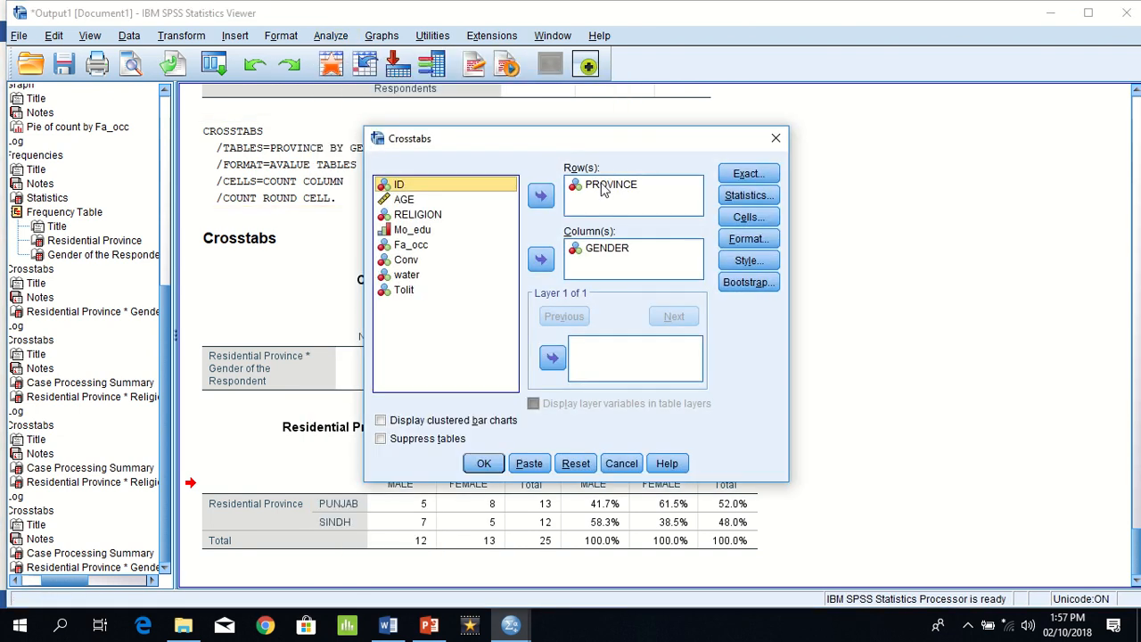
pyautogui.click(599, 250)
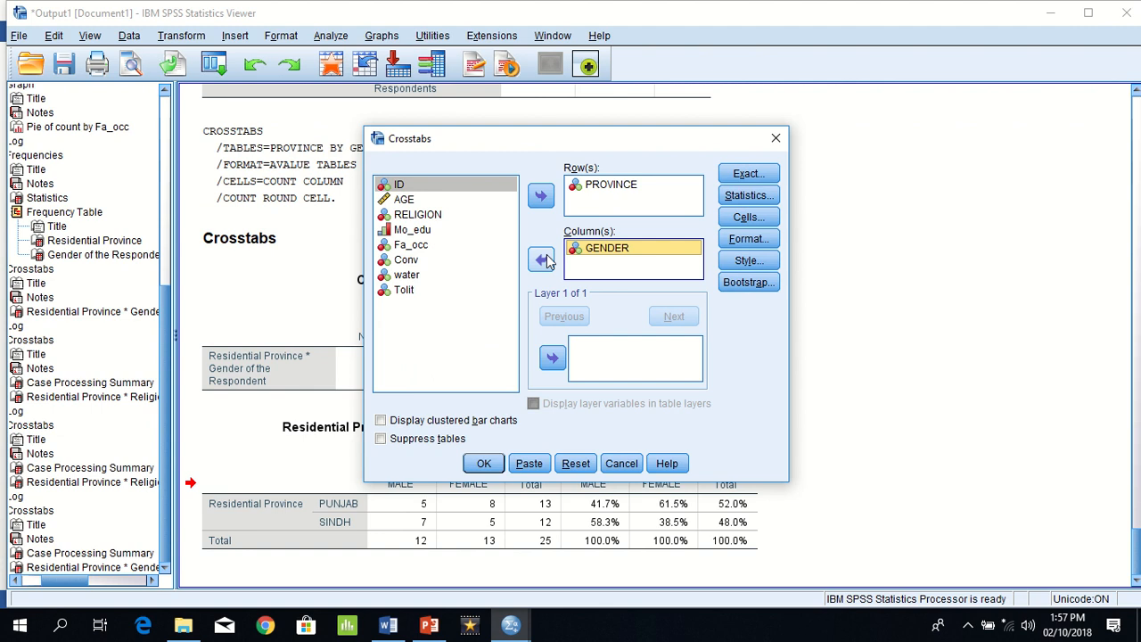
pyautogui.click(543, 260)
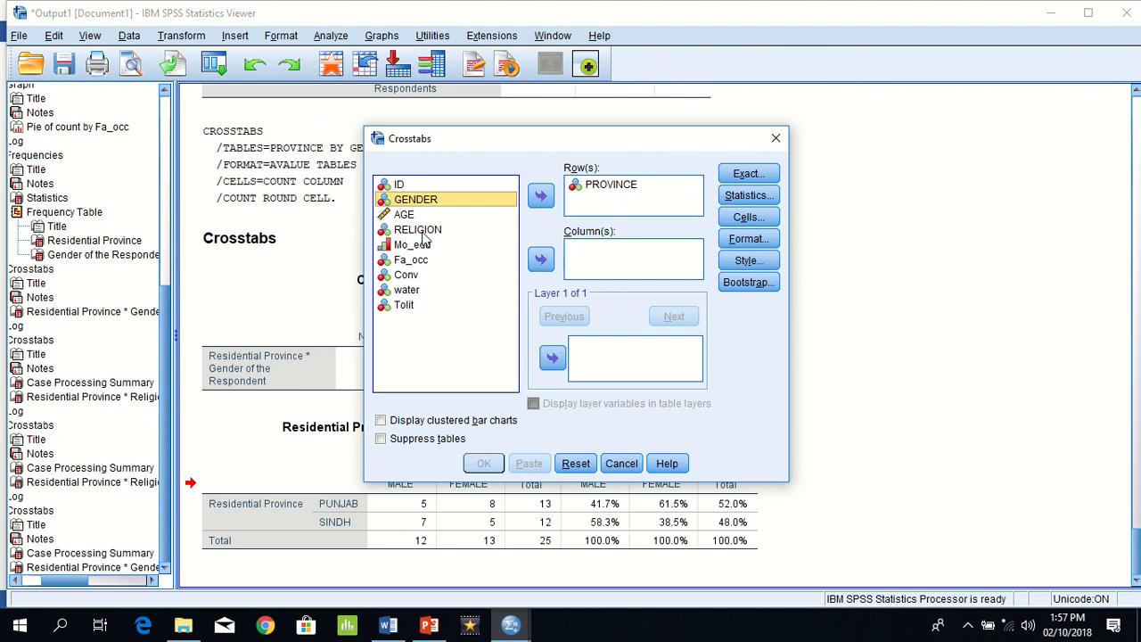
pyautogui.click(424, 231)
pyautogui.click(541, 259)
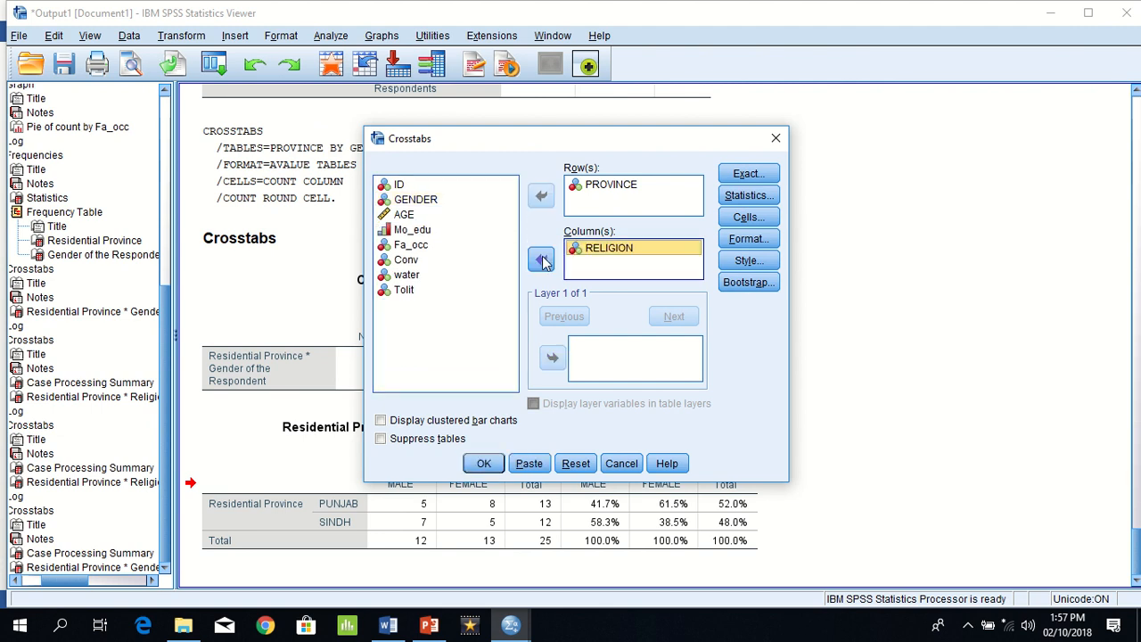
pyautogui.click(485, 464)
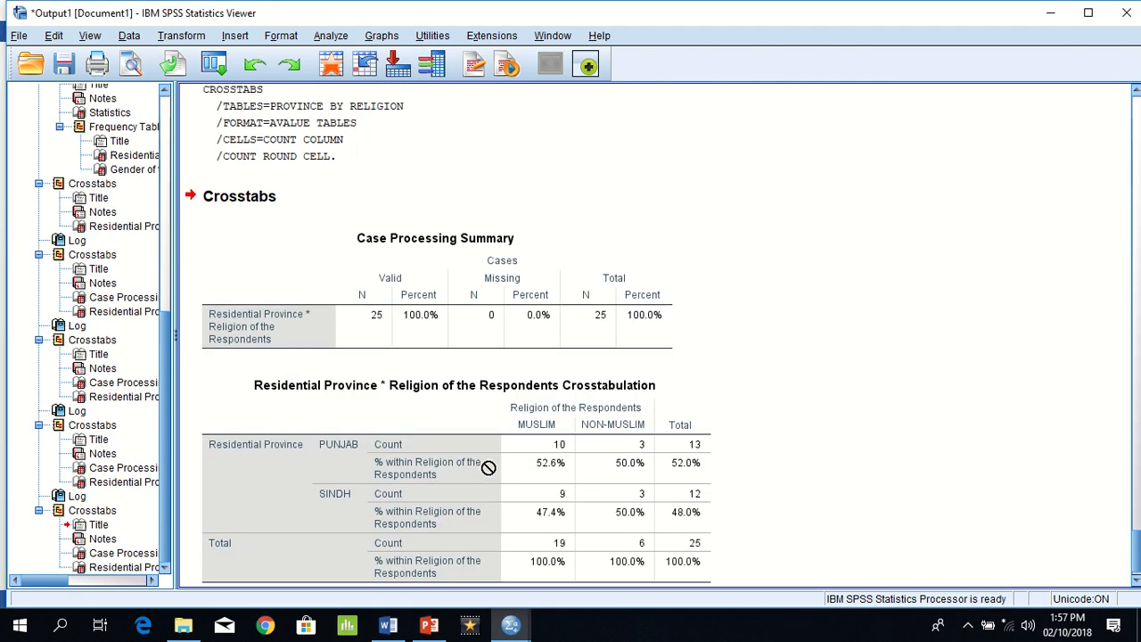
# Step: Open the Province by Religion crosstab for editing in the Viewer, and pivot Residential Province and Religion of the Respondents into the layer
pyautogui.click(488, 467)
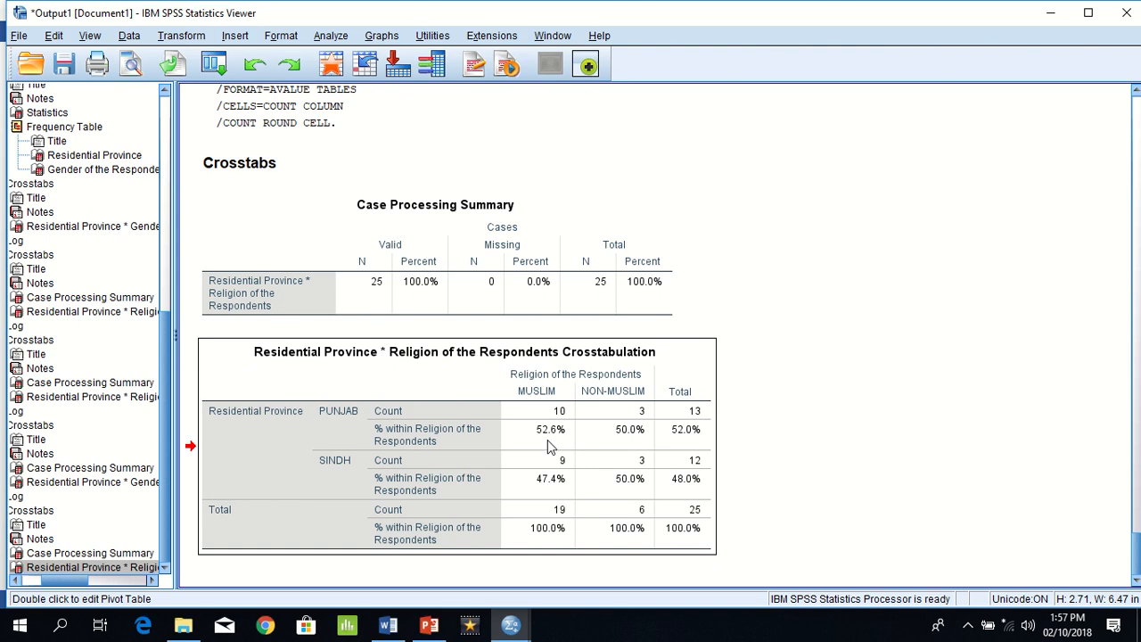
pyautogui.rightClick(549, 447)
pyautogui.moveTo(599, 602)
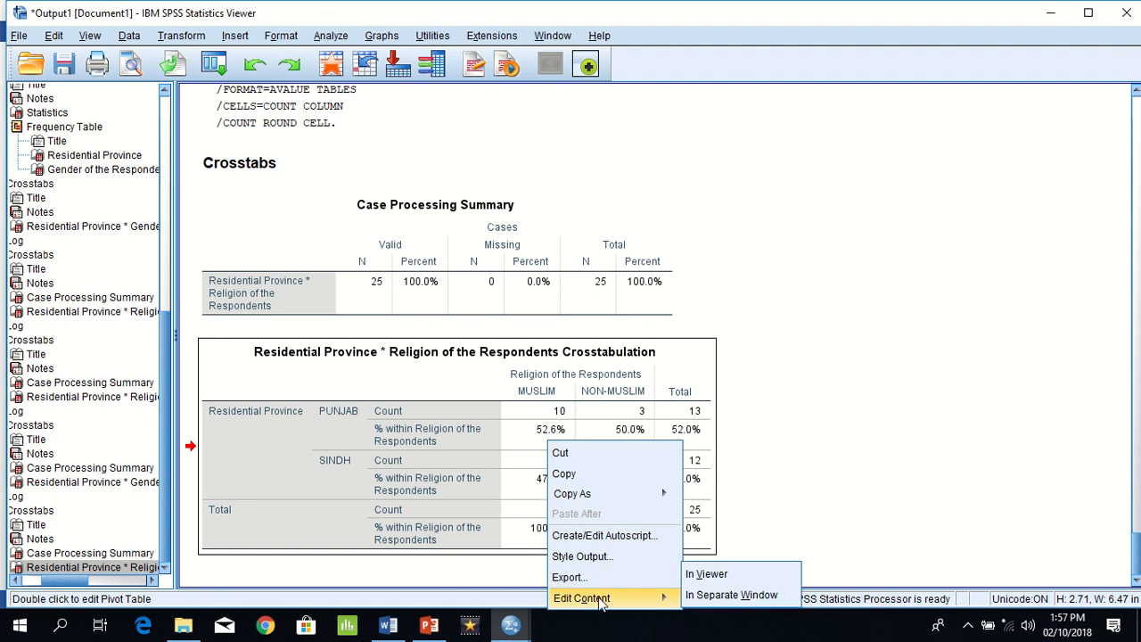
pyautogui.click(706, 574)
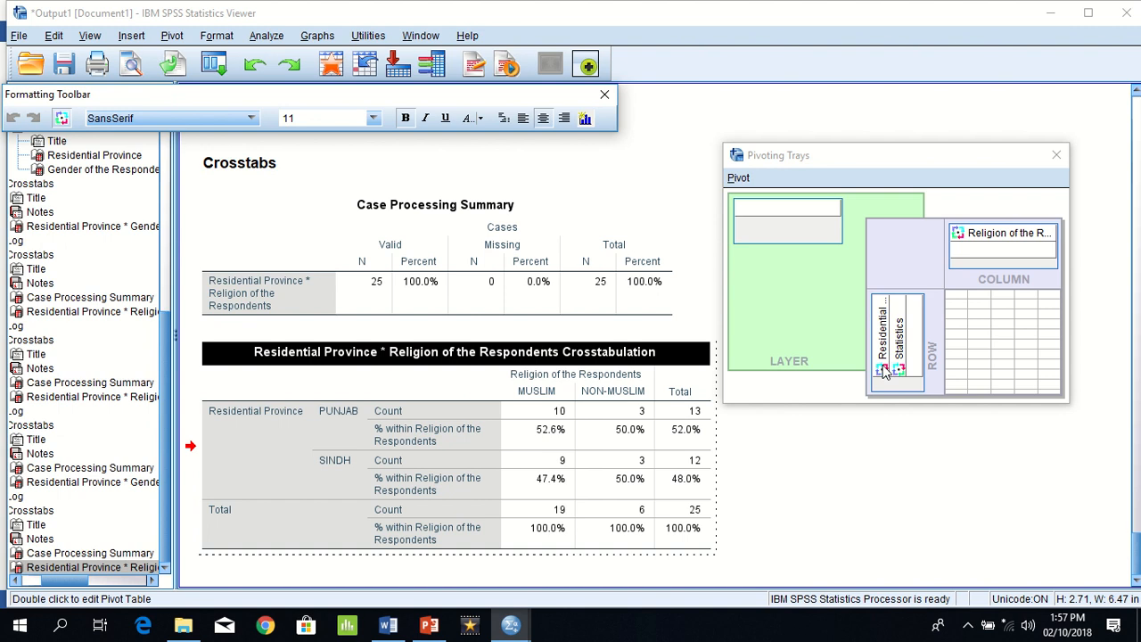
pyautogui.moveTo(883, 371); pyautogui.dragTo(754, 221)
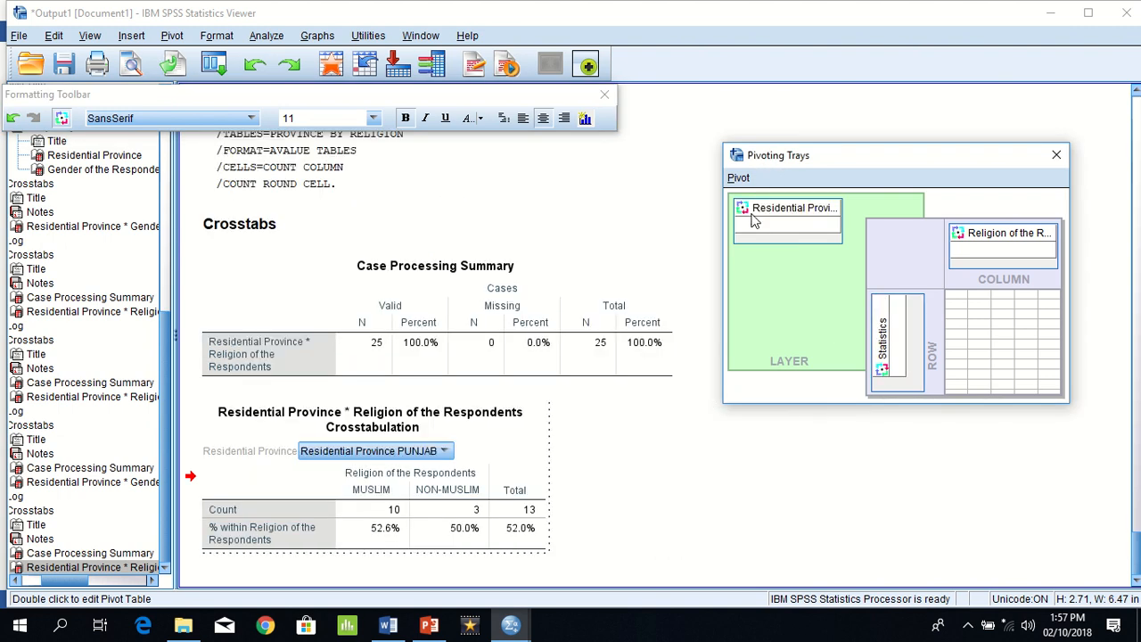
pyautogui.moveTo(959, 246); pyautogui.dragTo(758, 234)
pyautogui.moveTo(959, 243); pyautogui.dragTo(742, 241)
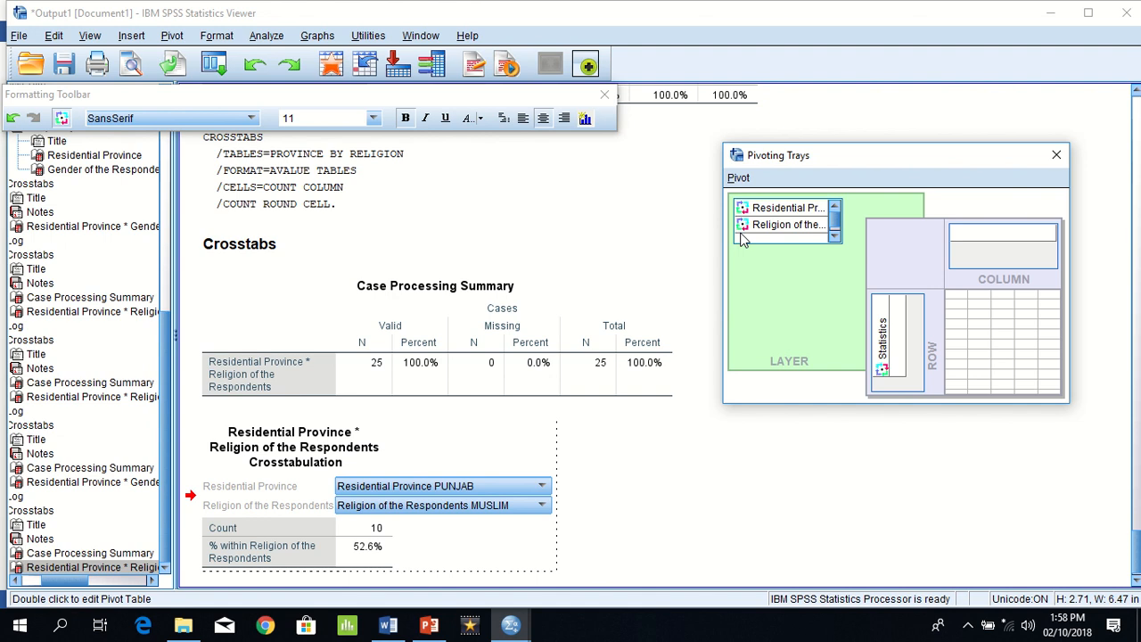
# Step: Switch the Residential Province layer to SINDH and the Religion of the Respondents layer to NON-MUSLIM
pyautogui.click(538, 489)
pyautogui.click(538, 489)
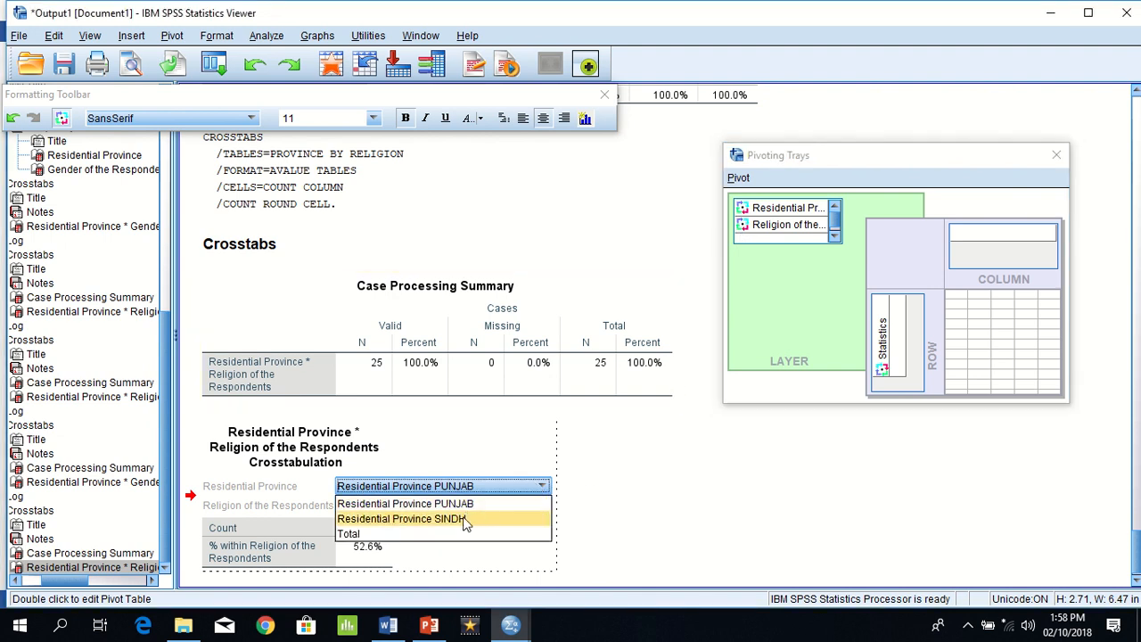
pyautogui.click(464, 520)
pyautogui.click(499, 509)
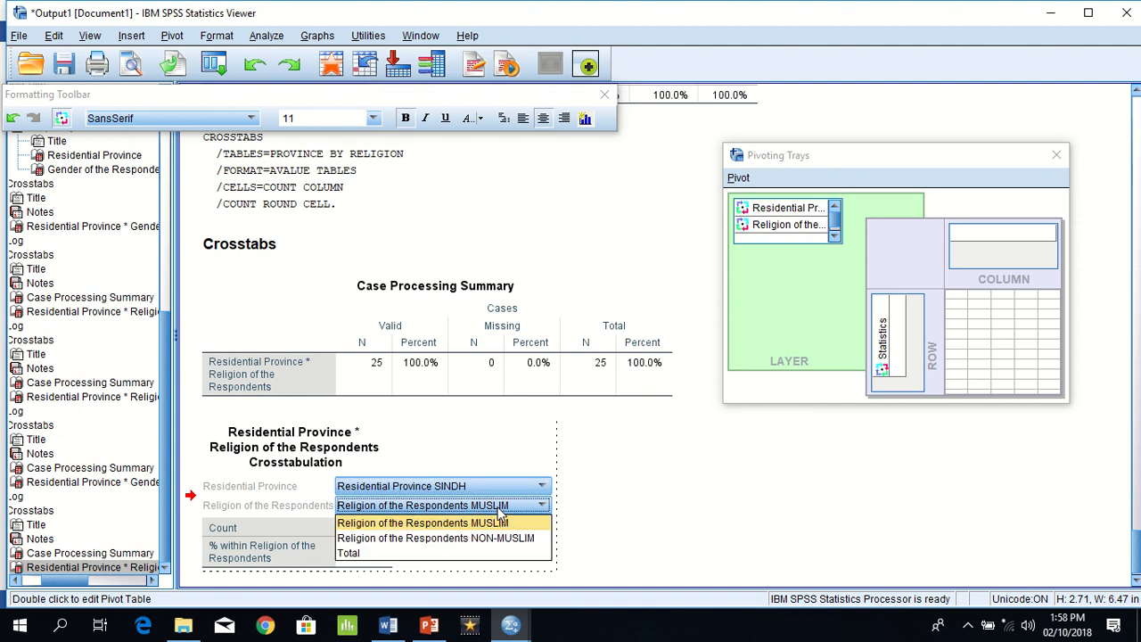
pyautogui.click(489, 541)
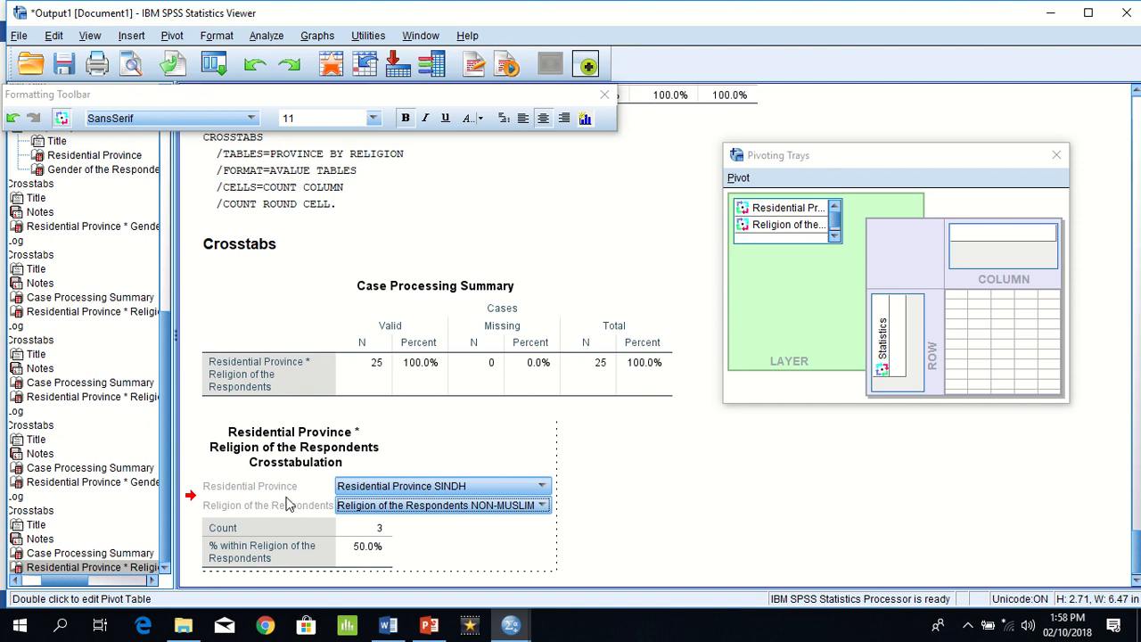
# Step: Pivot Religion of the Respondents back into the columns, and Residential Province into the rows after Statistics
pyautogui.moveTo(744, 229); pyautogui.dragTo(853, 223)
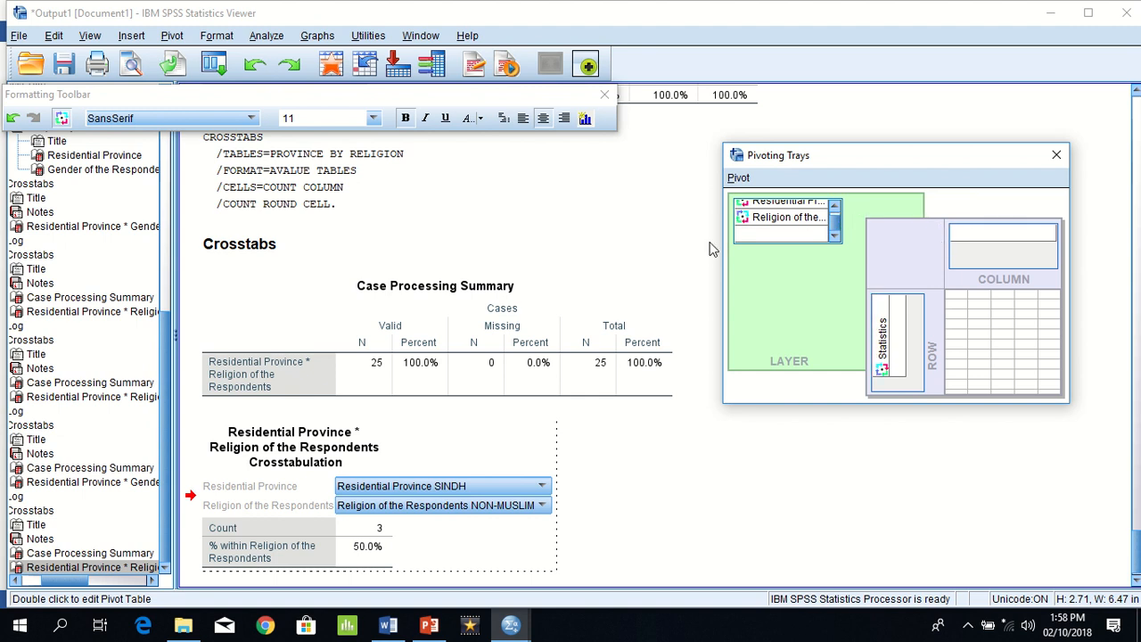
pyautogui.moveTo(747, 217); pyautogui.dragTo(981, 241)
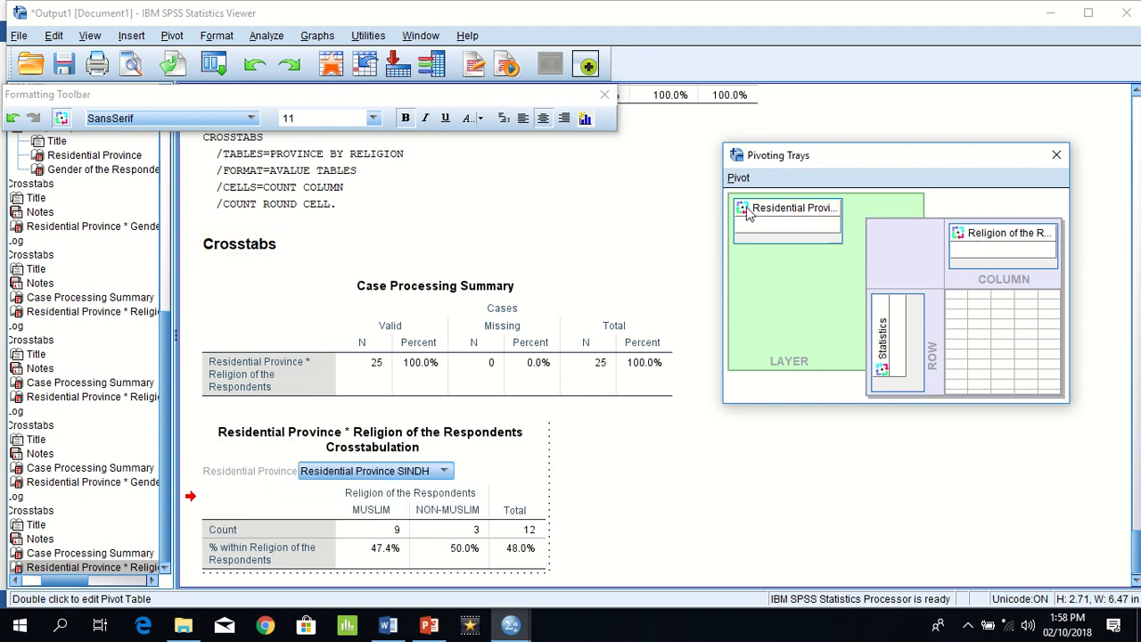
pyautogui.moveTo(747, 218); pyautogui.dragTo(889, 556)
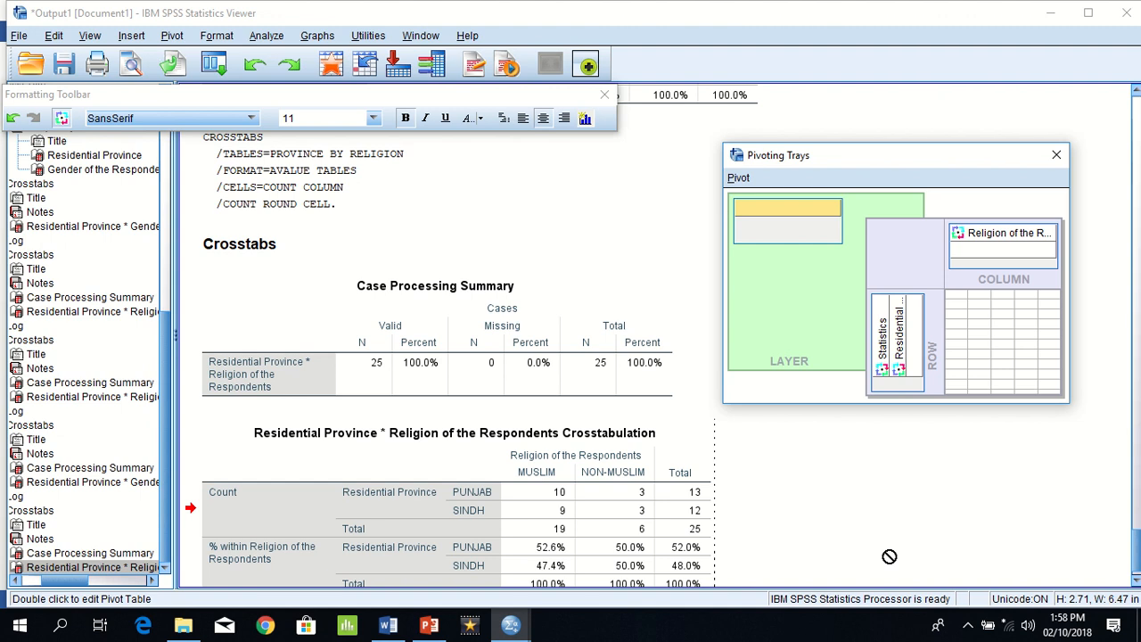
# Step: Switch to the Word exercise document and read past Example 2 to the AgeGroup recoding table and the Example 3 questions
pyautogui.hotkey('alt', 'Tab')
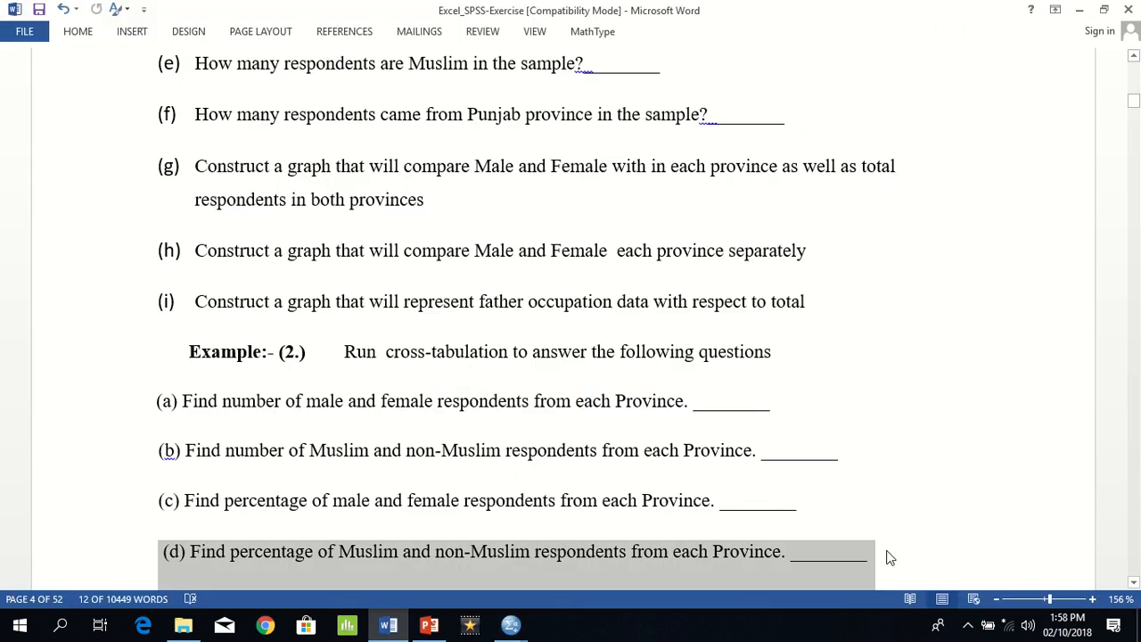
pyautogui.press('Return')
pyautogui.press('Return')
pyautogui.press('Return')
pyautogui.press('Return')
pyautogui.press('Return')
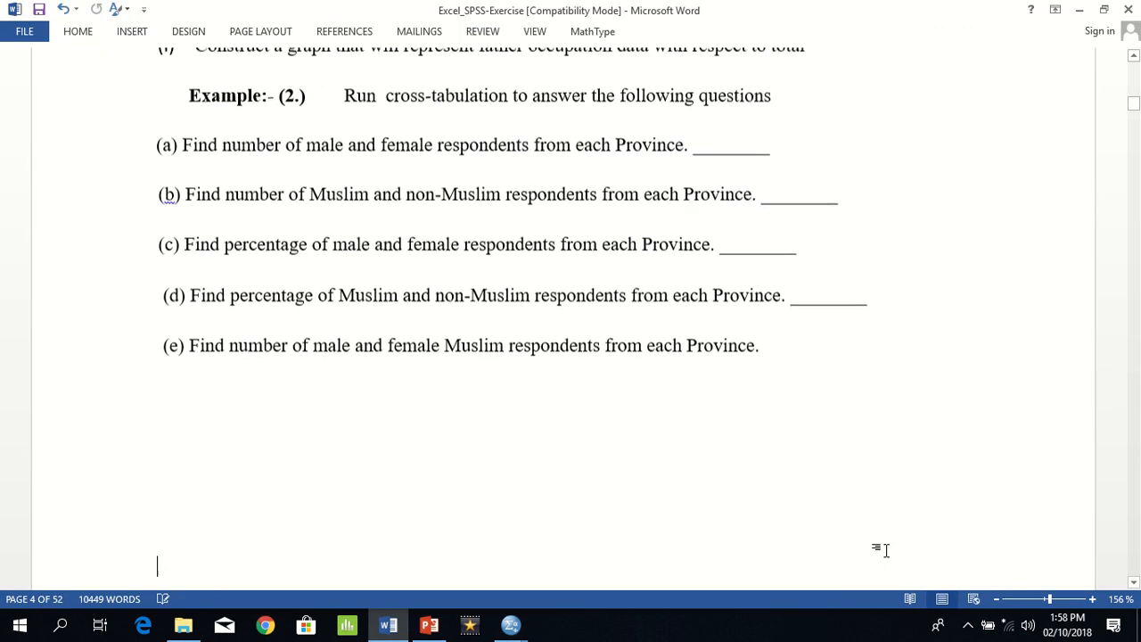
pyautogui.press('Down')
pyautogui.press('Down')
pyautogui.press('Down')
pyautogui.press('Down')
pyautogui.press('Down')
pyautogui.press('Down')
pyautogui.press('Down')
pyautogui.press('Down')
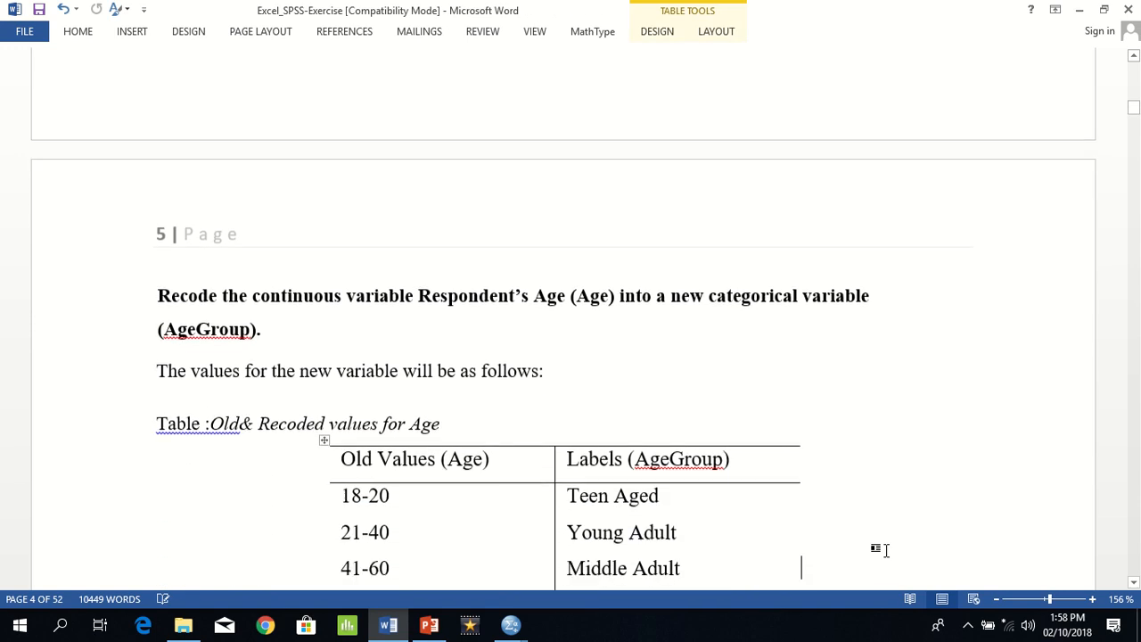
pyautogui.press('Down')
pyautogui.press('Down')
pyautogui.press('Down')
pyautogui.press('Down')
pyautogui.press('Down')
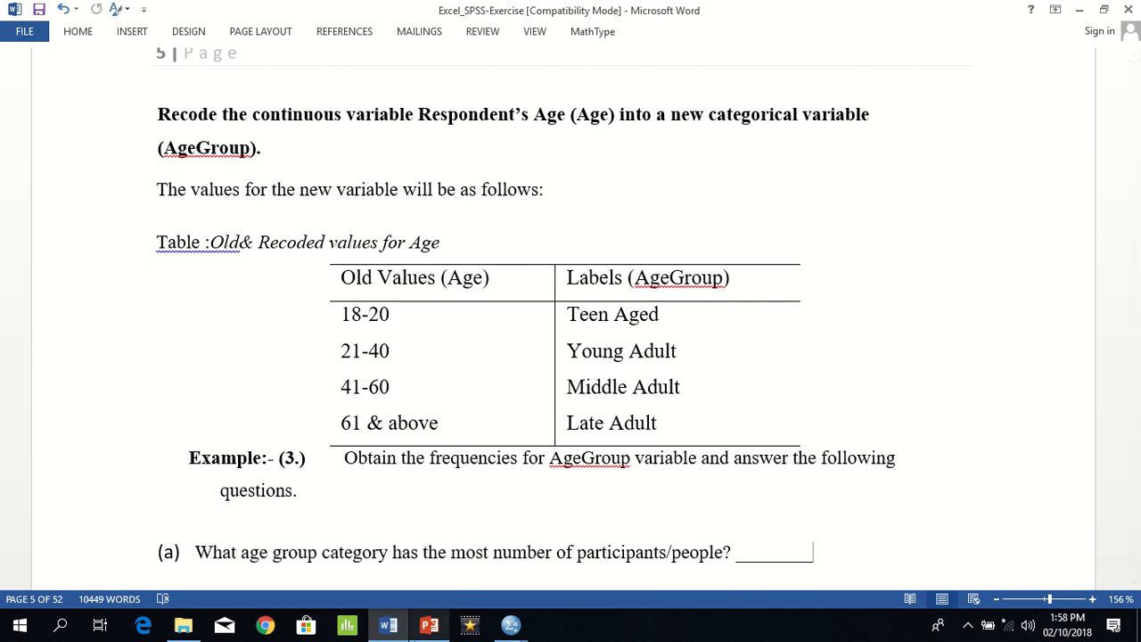
# Step: Switch to the SPSS-Exercise.sav data in SPSS and look through the AGE values from row 1 down to row 15
pyautogui.moveTo(506, 632)
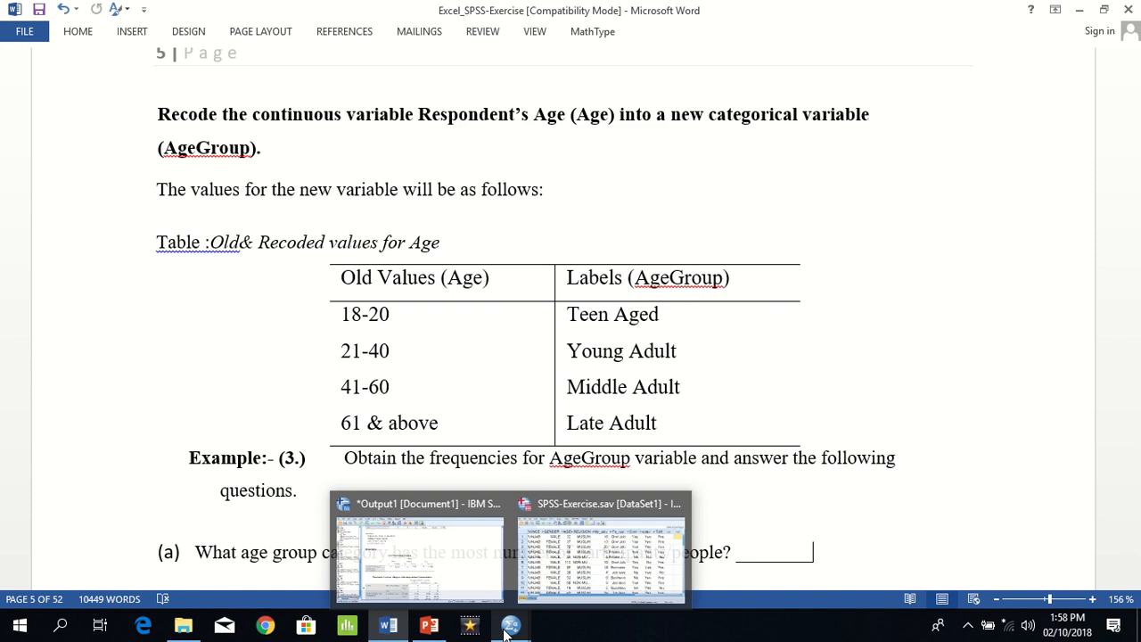
pyautogui.click(600, 552)
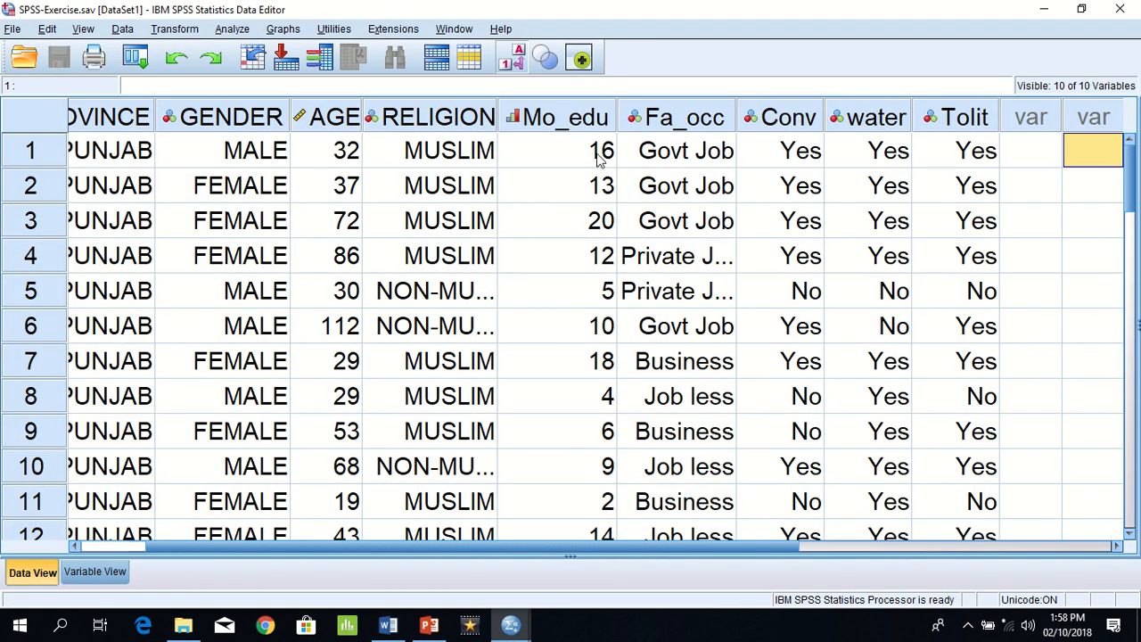
pyautogui.click(321, 152)
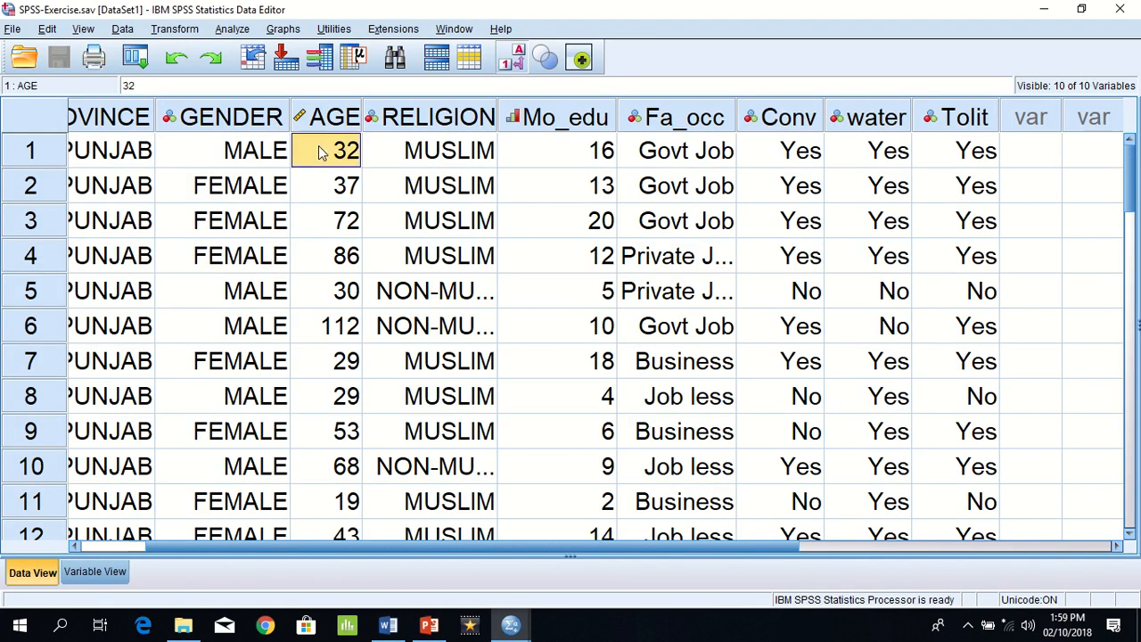
pyautogui.press('Down')
pyautogui.press('Down')
pyautogui.press('Down')
pyautogui.press('Down')
pyautogui.press('Down')
pyautogui.press('Down')
pyautogui.press('Down')
pyautogui.press('Down')
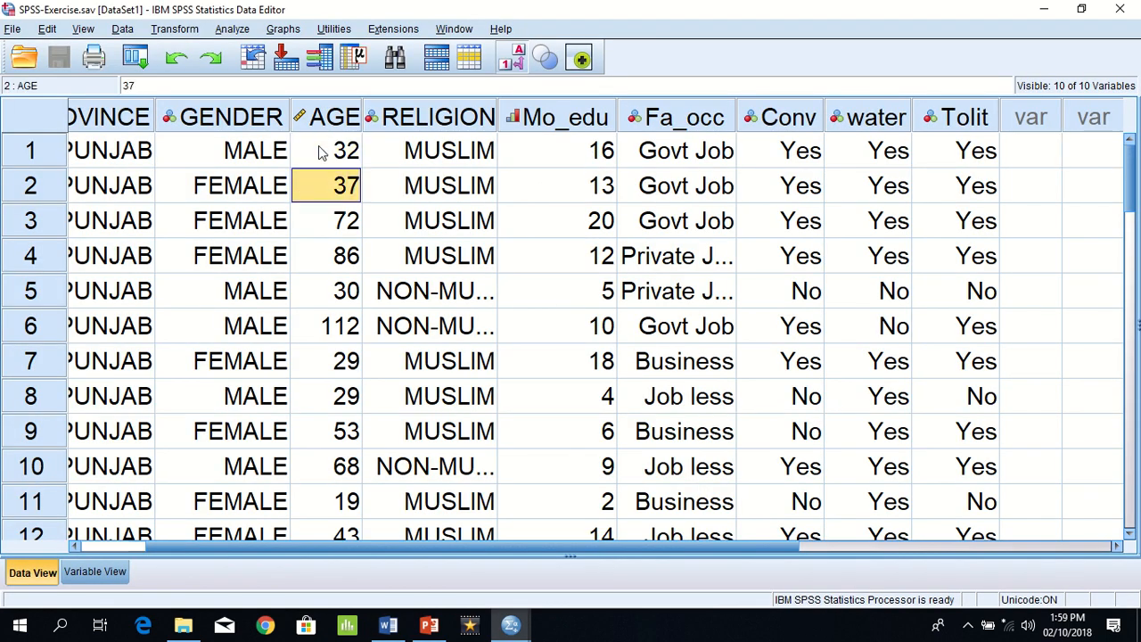
pyautogui.press('Down')
pyautogui.press('Down')
pyautogui.press('Down')
pyautogui.press('Down')
pyautogui.press('Down')
pyautogui.press('Down')
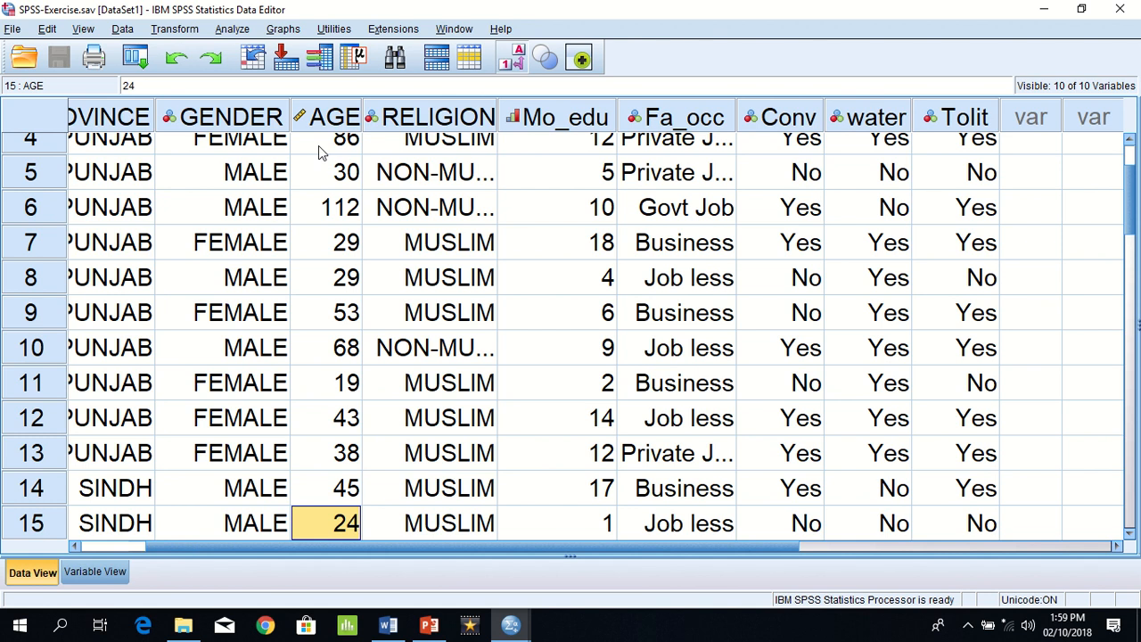
# Step: Return to the Word exercise document and highlight the instruction to recode Age into the categorical variable AgeGroup
pyautogui.hotkey('alt', 'Tab')
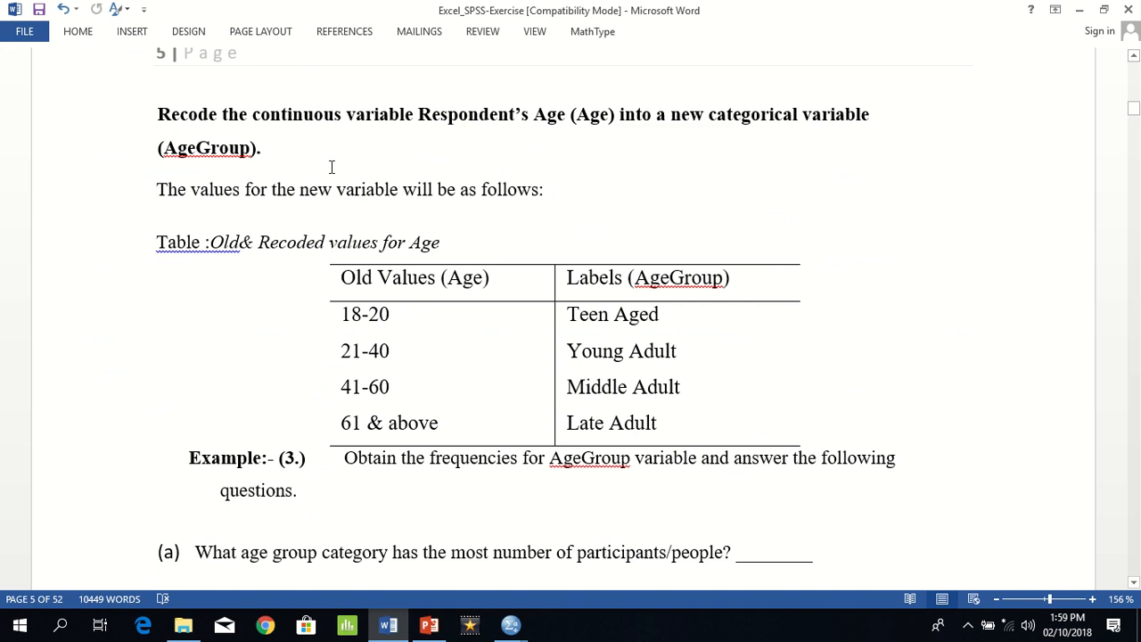
pyautogui.moveTo(157, 114); pyautogui.dragTo(756, 157)
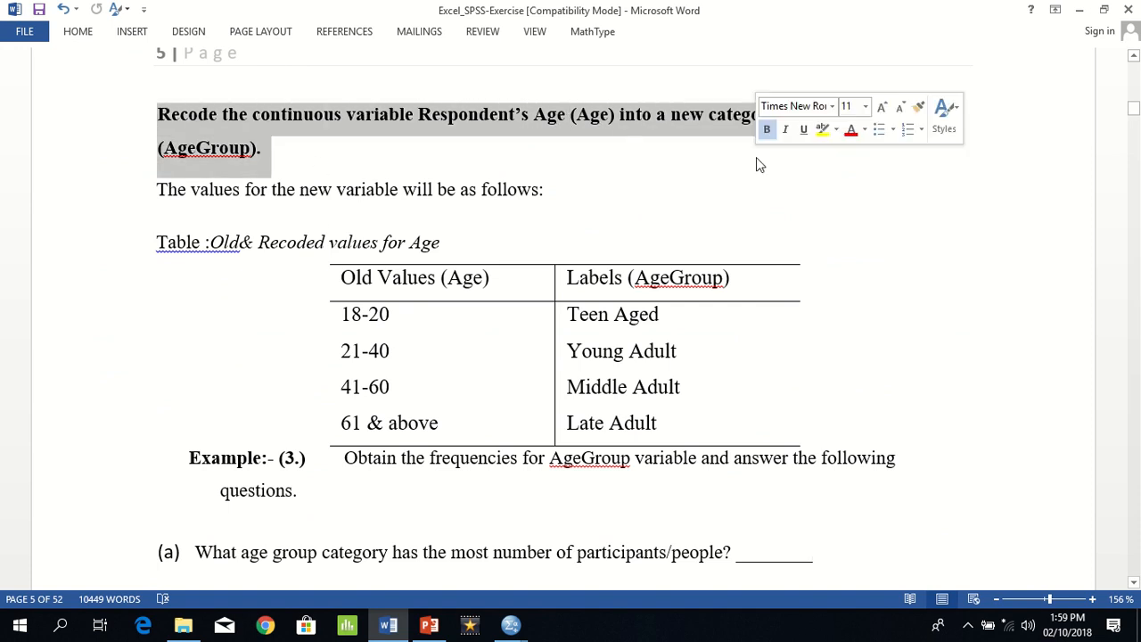
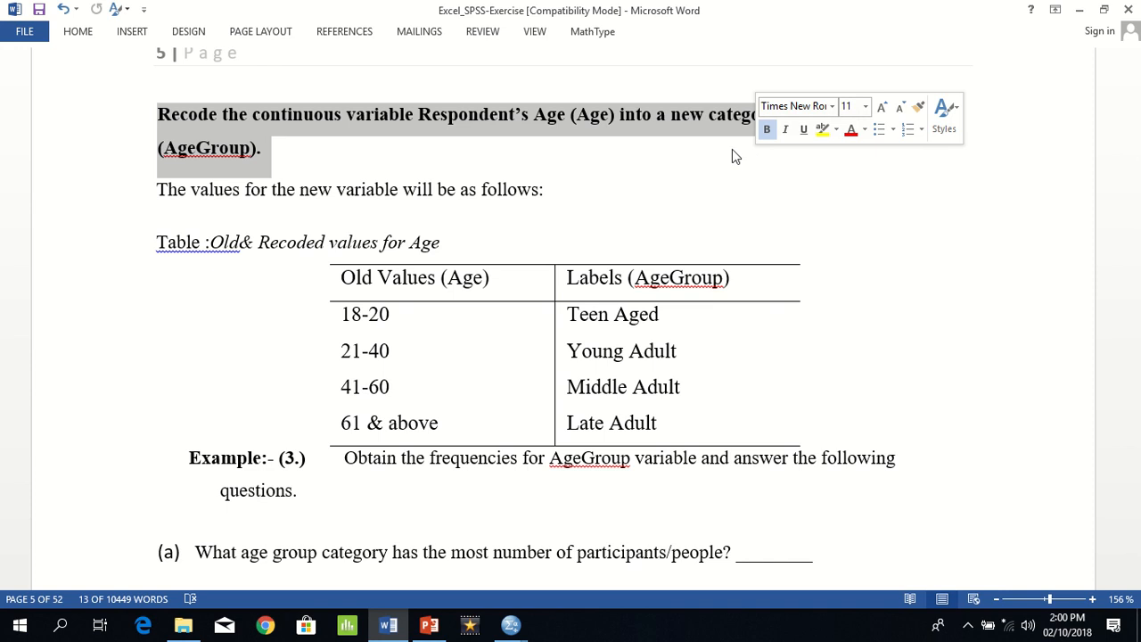
# Step: Highlight the AgeGroup variable name, the old Age values from 18-20 to 61 & above, and their labels in the recoding table
pyautogui.click(181, 166)
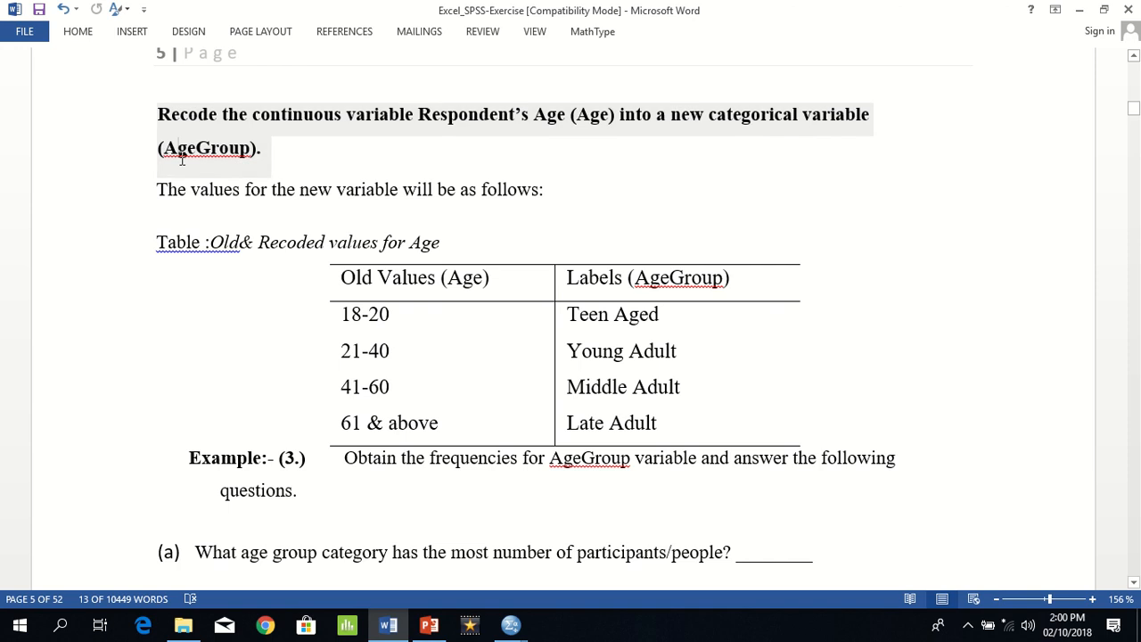
pyautogui.moveTo(164, 148); pyautogui.dragTo(262, 149)
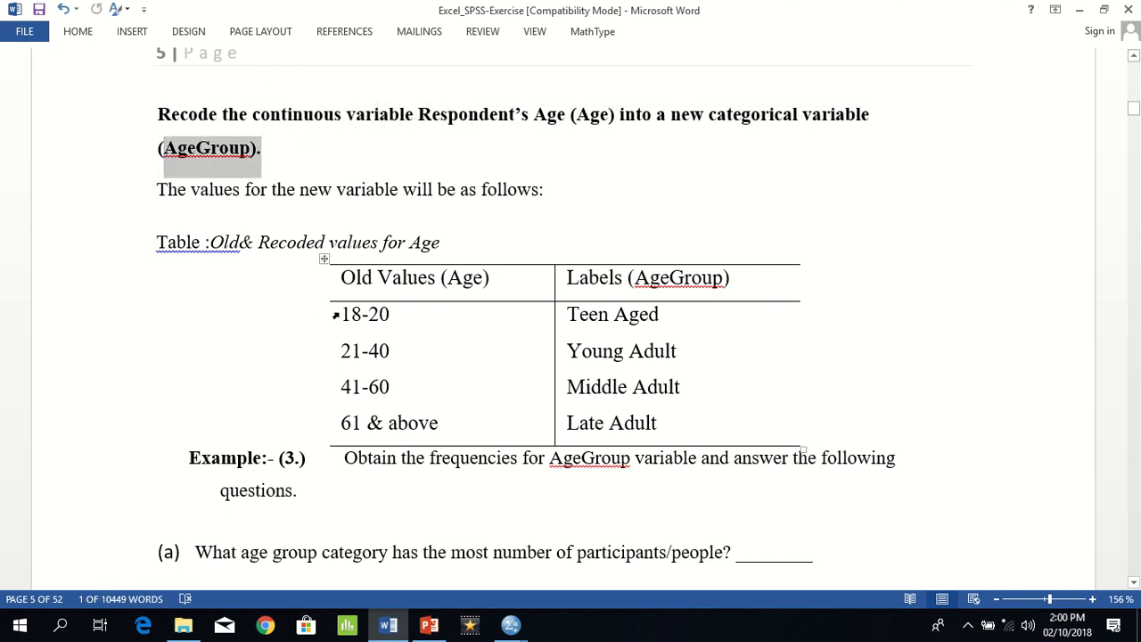
pyautogui.moveTo(334, 311); pyautogui.dragTo(399, 426)
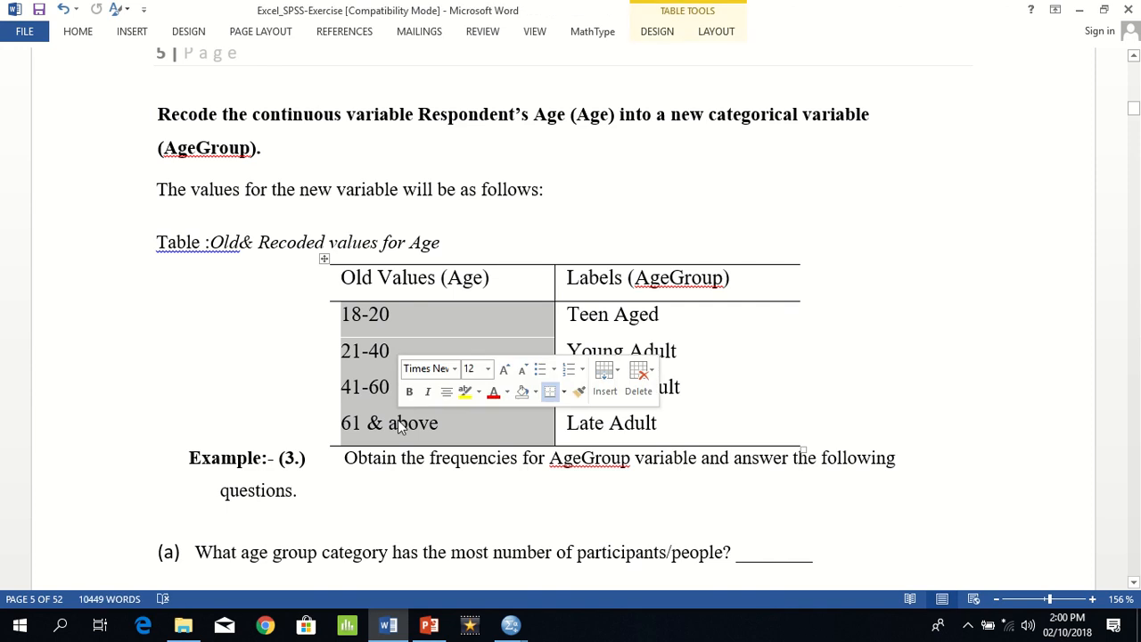
pyautogui.click(575, 324)
pyautogui.moveTo(575, 324); pyautogui.dragTo(588, 429)
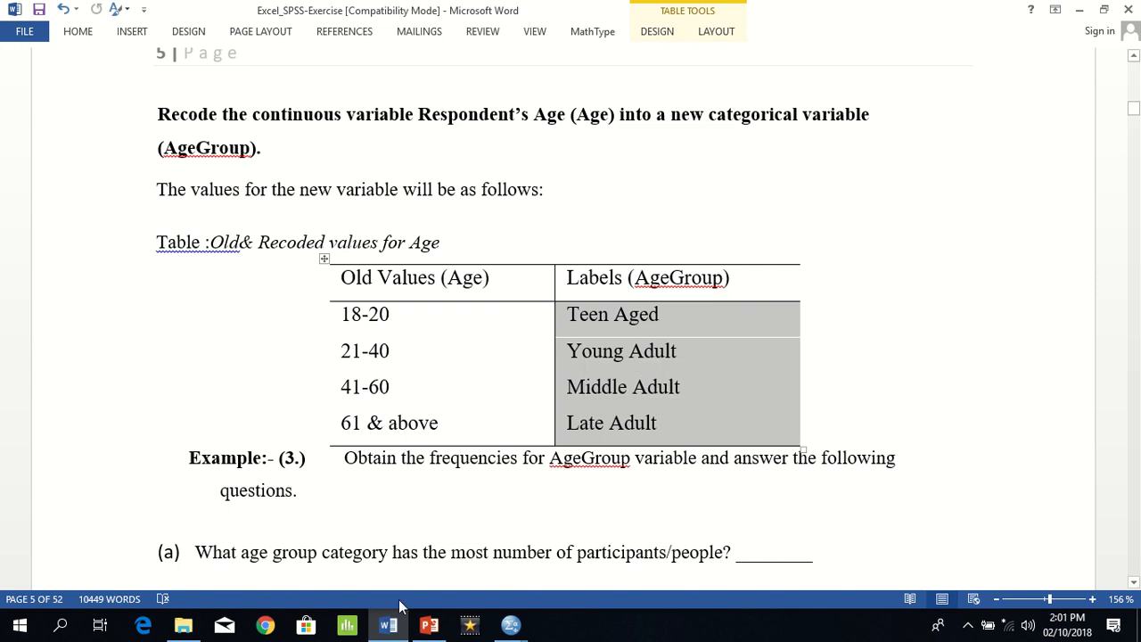
# Step: Switch to the SPSS-Exercise.sav data in SPSS and start Visual Binning with AGE as the variable to bin
pyautogui.click(419, 628)
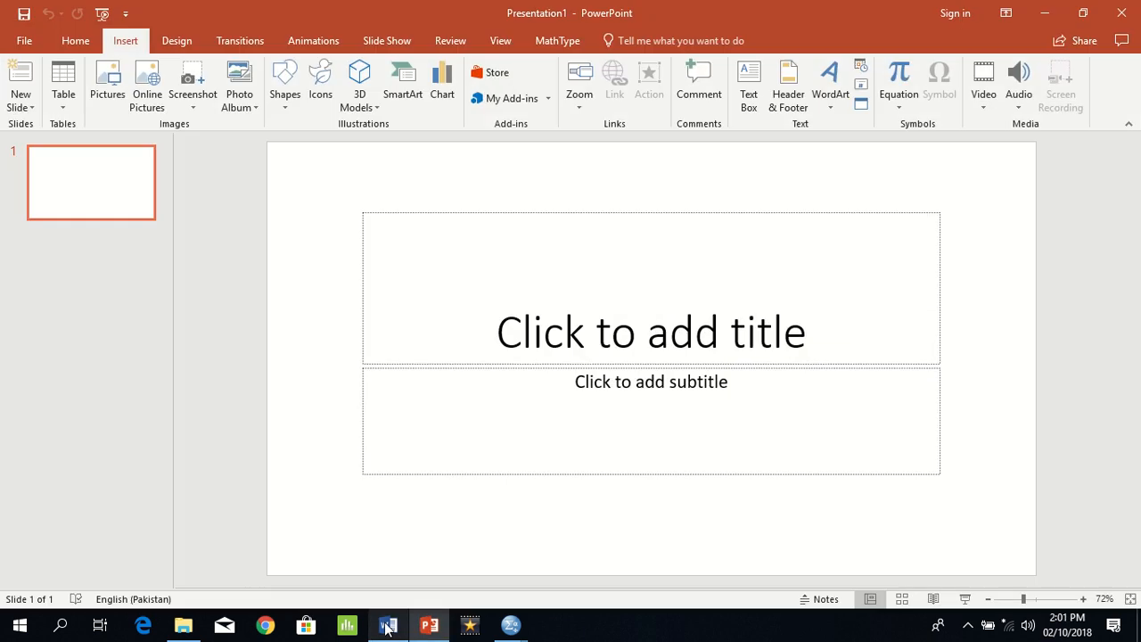
pyautogui.moveTo(501, 630)
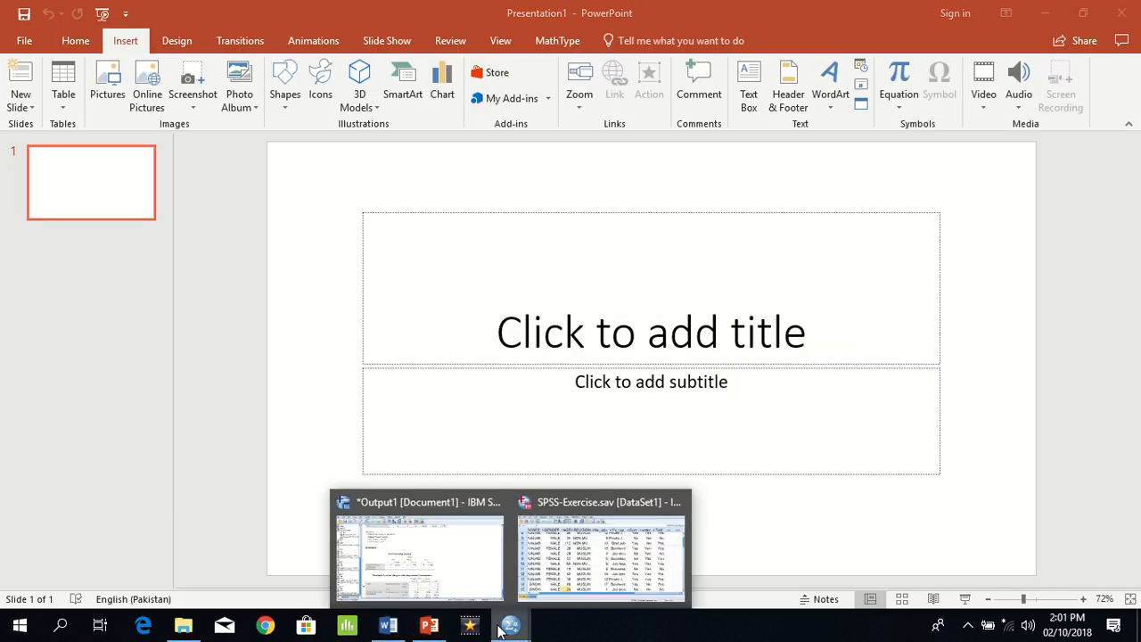
pyautogui.click(579, 575)
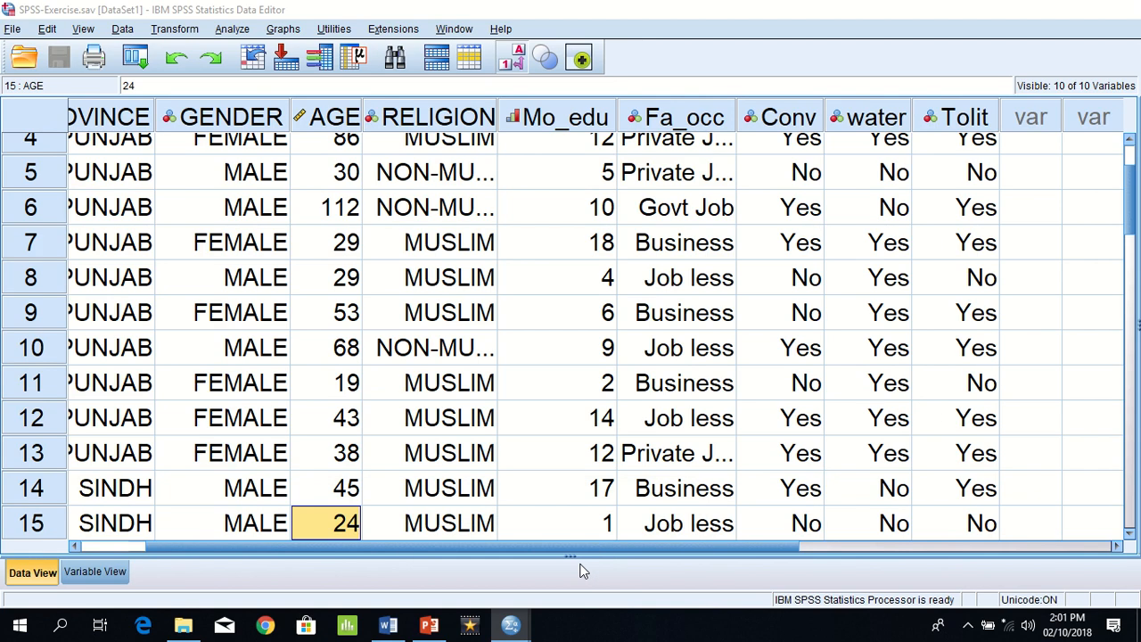
pyautogui.click(177, 30)
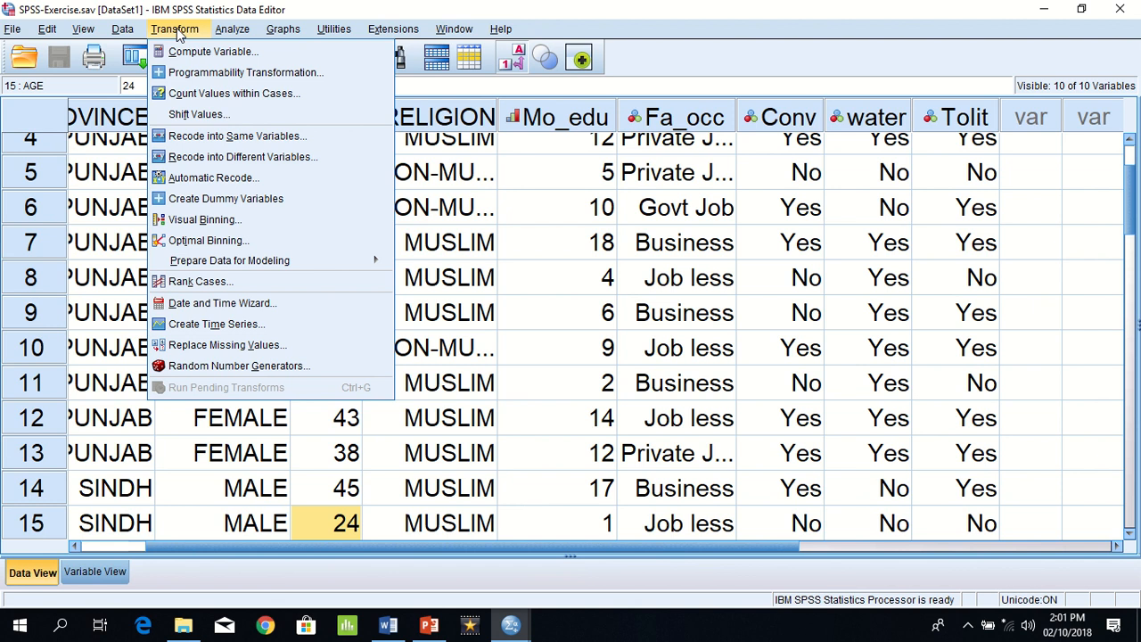
pyautogui.click(239, 220)
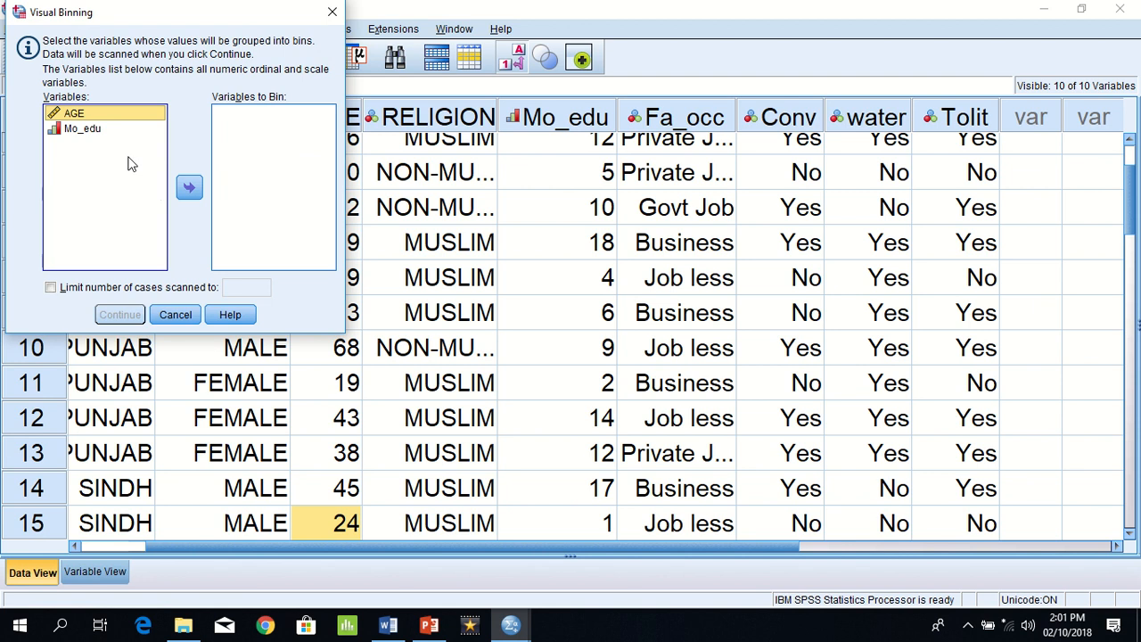
pyautogui.click(189, 189)
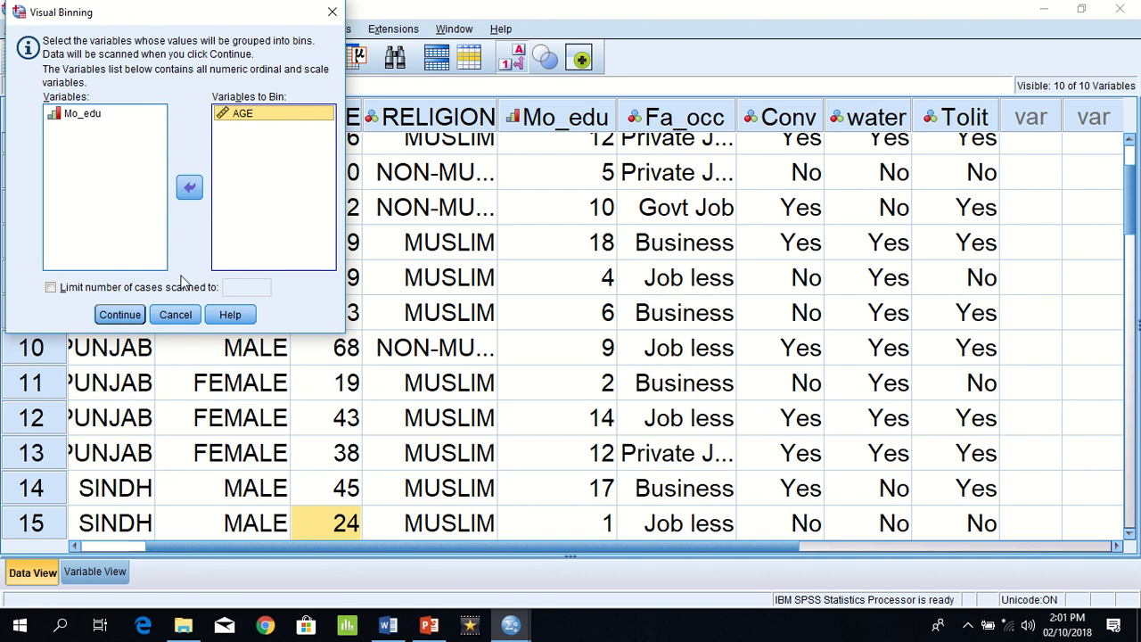
pyautogui.click(119, 316)
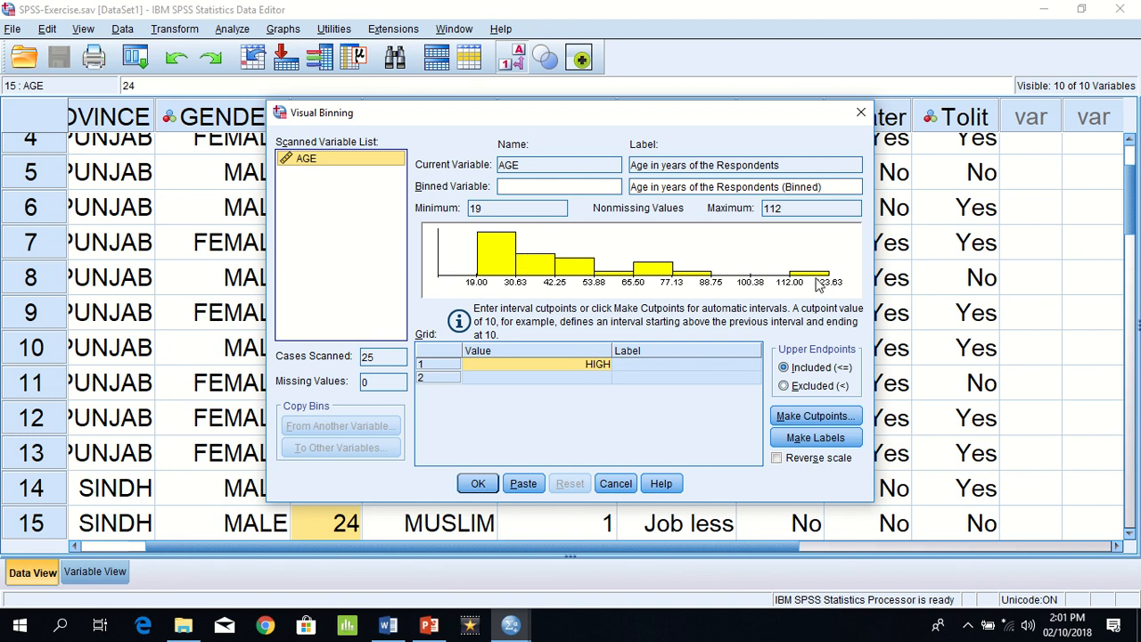
# Step: Set the first bin's cutpoint to 20 and label it TA
pyautogui.click(575, 365)
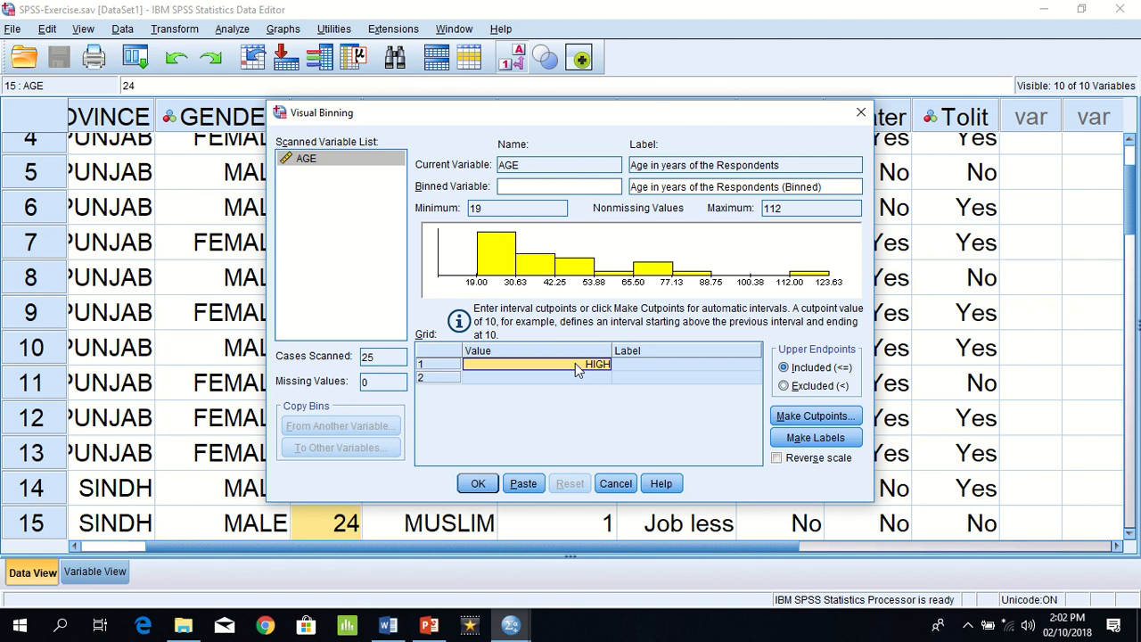
pyautogui.write('20')
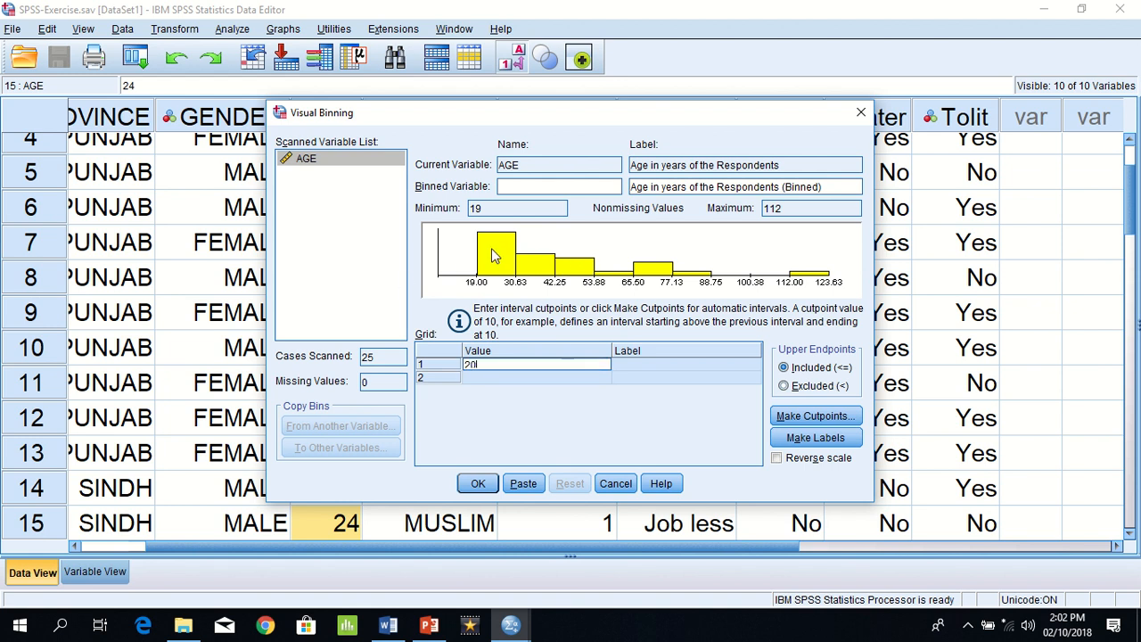
pyautogui.click(623, 364)
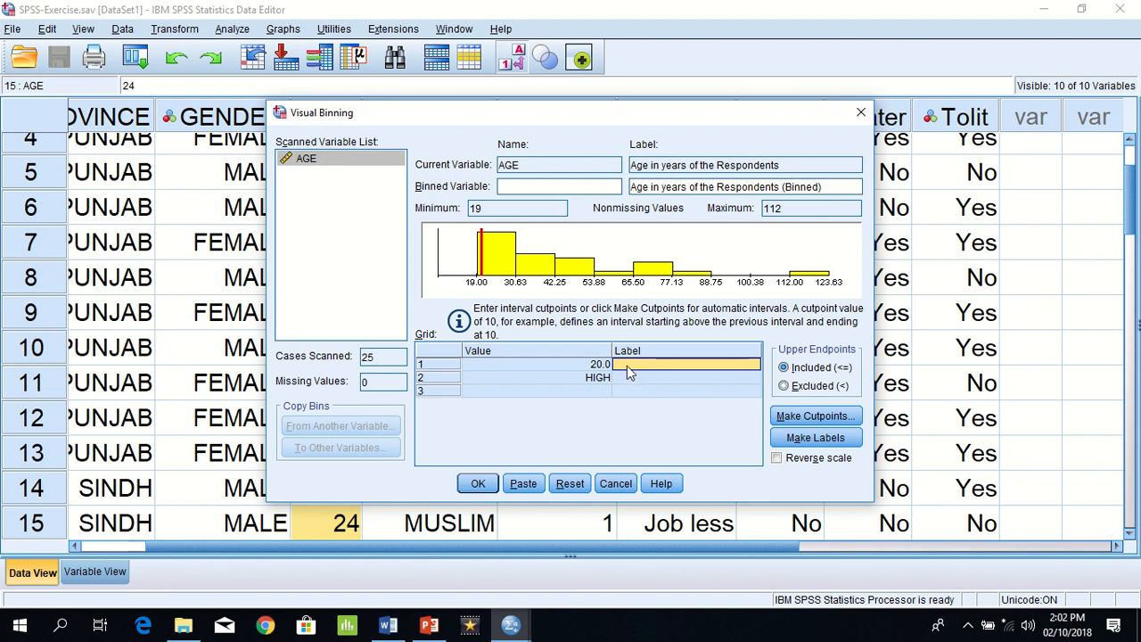
pyautogui.write('TA')
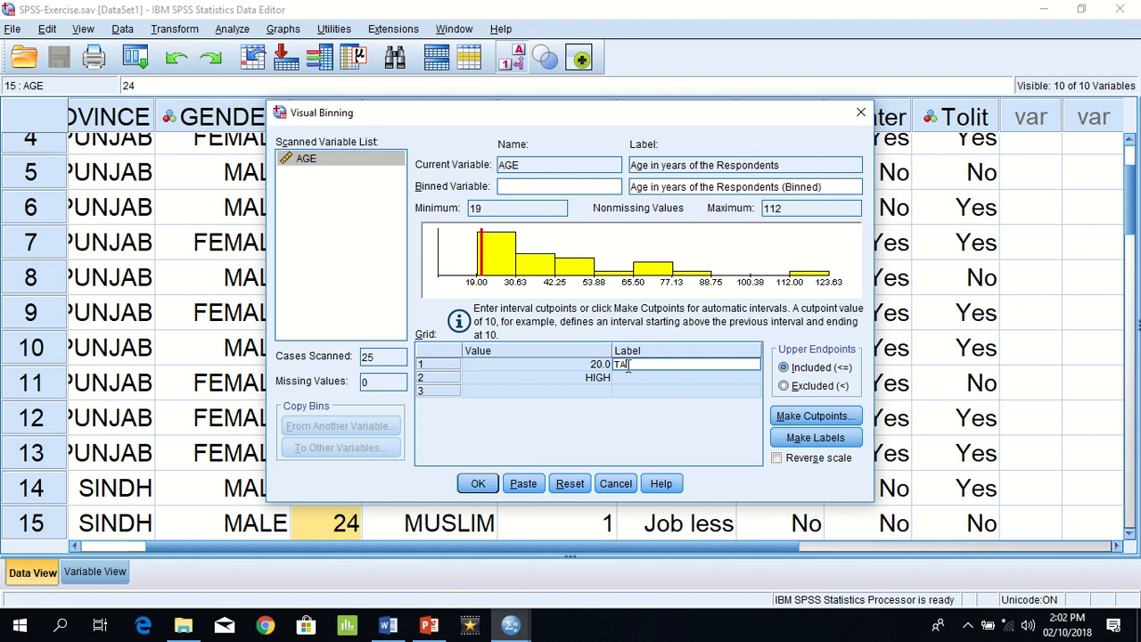
# Step: Check the recoding table in the Word exercise document, return to SPSS, and set the second bin's cutpoint to 40 with the label YA
pyautogui.click(600, 378)
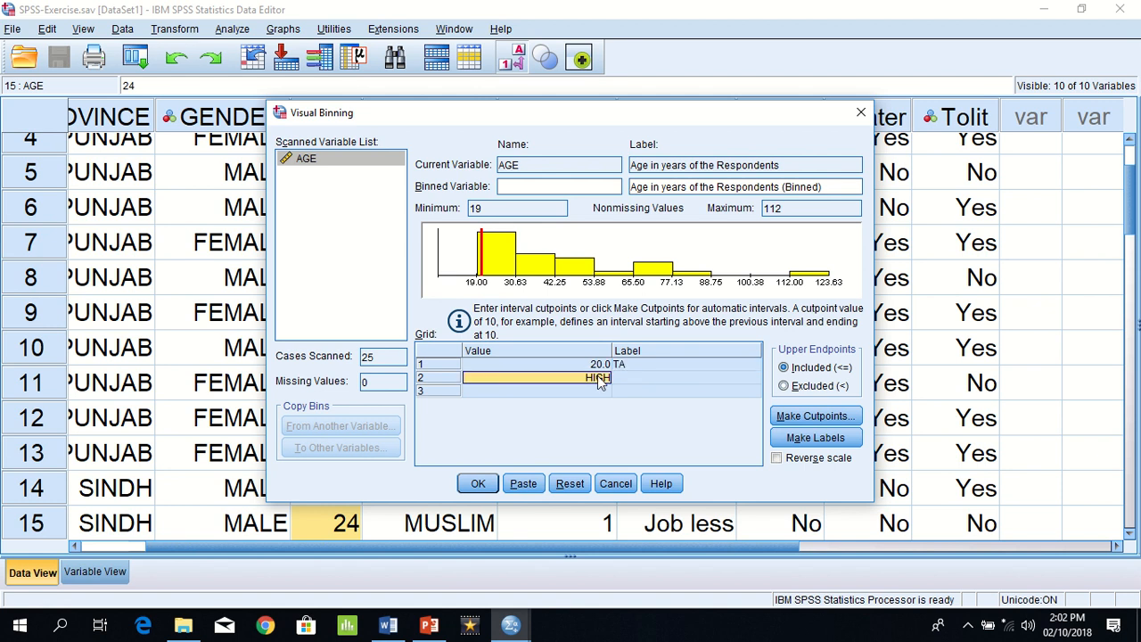
pyautogui.hotkey('alt', 'Tab')
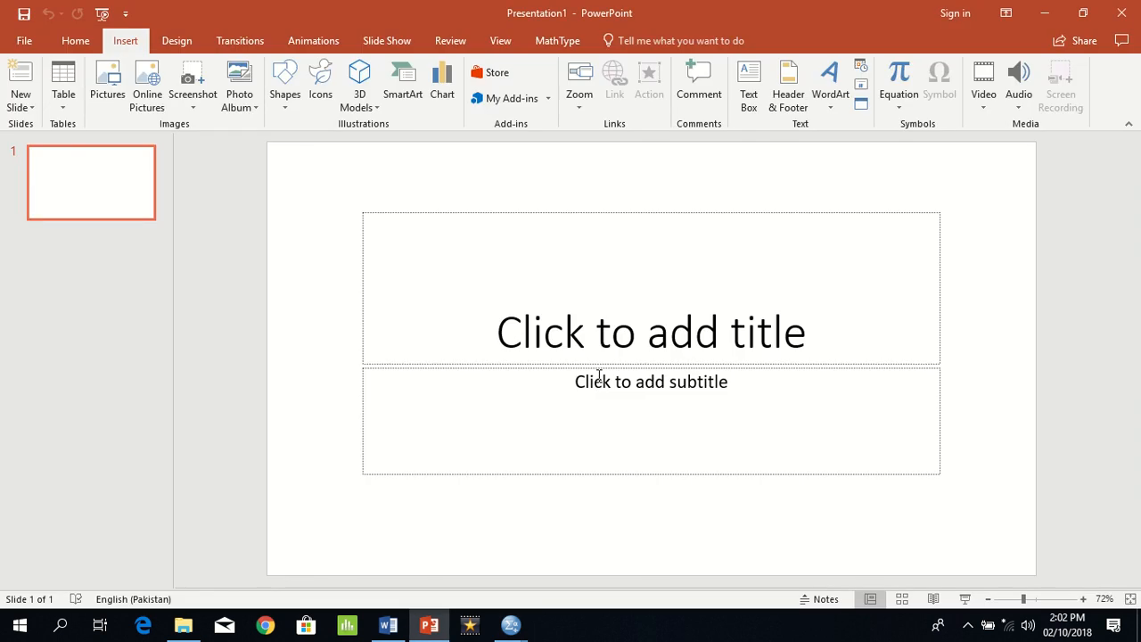
pyautogui.hotkey('alt', 'Tab')
pyautogui.hotkey('alt', 'Tab')
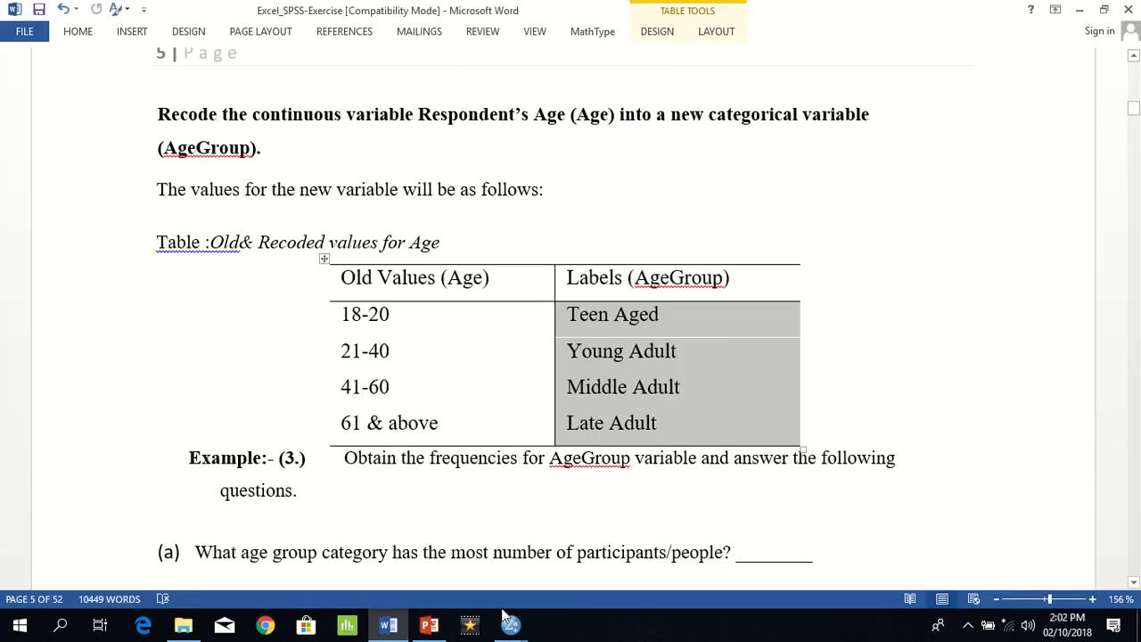
pyautogui.moveTo(505, 628)
pyautogui.click(578, 578)
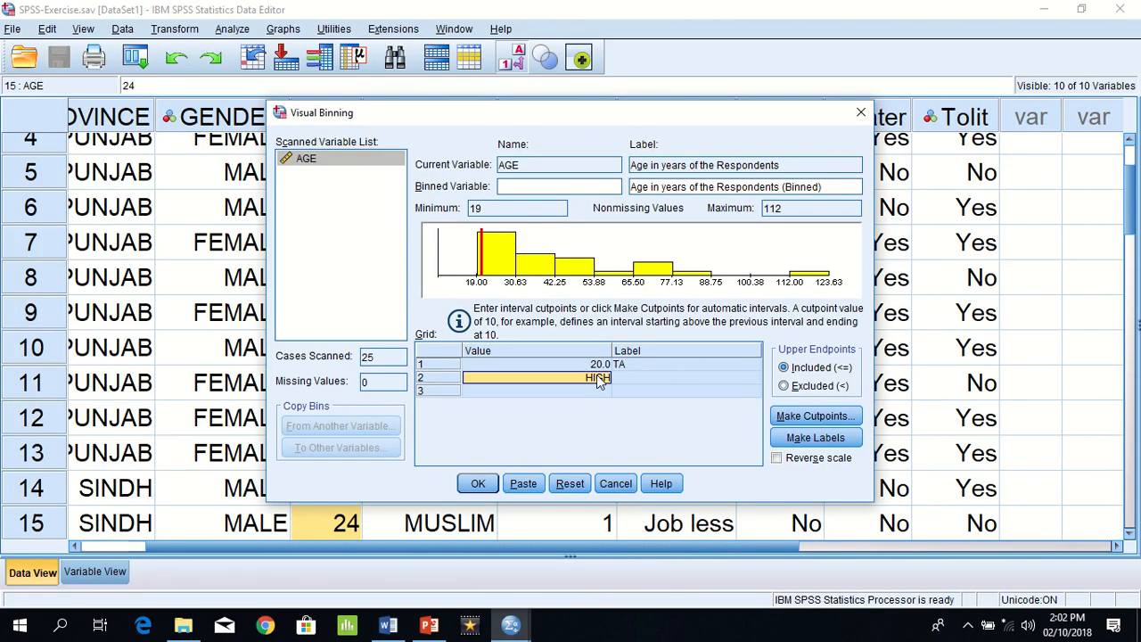
pyautogui.write('40')
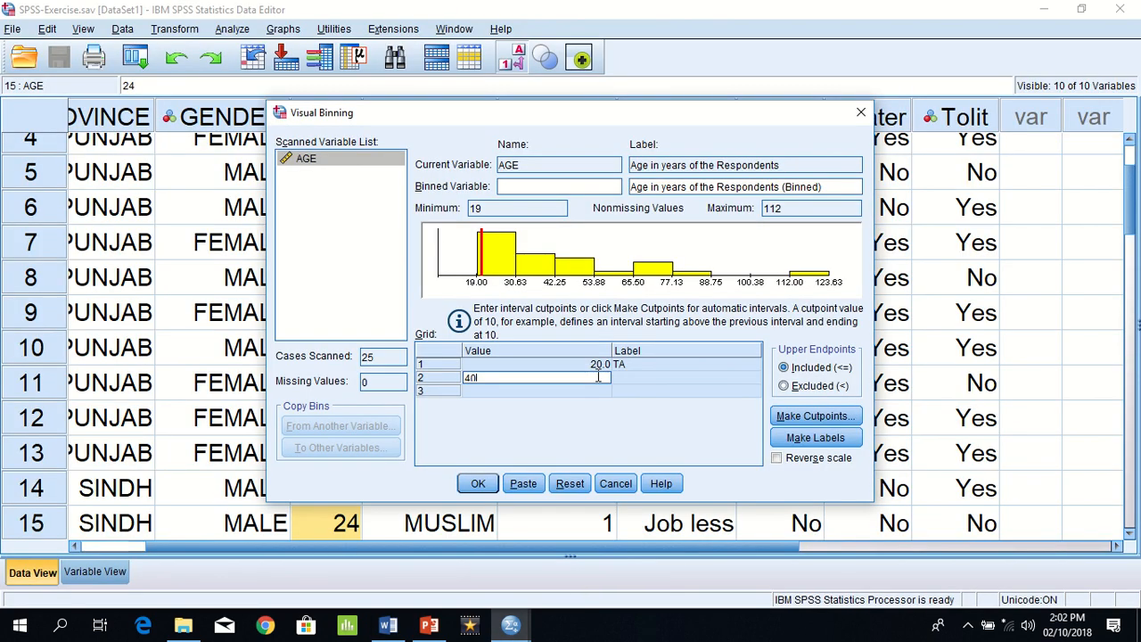
pyautogui.click(642, 376)
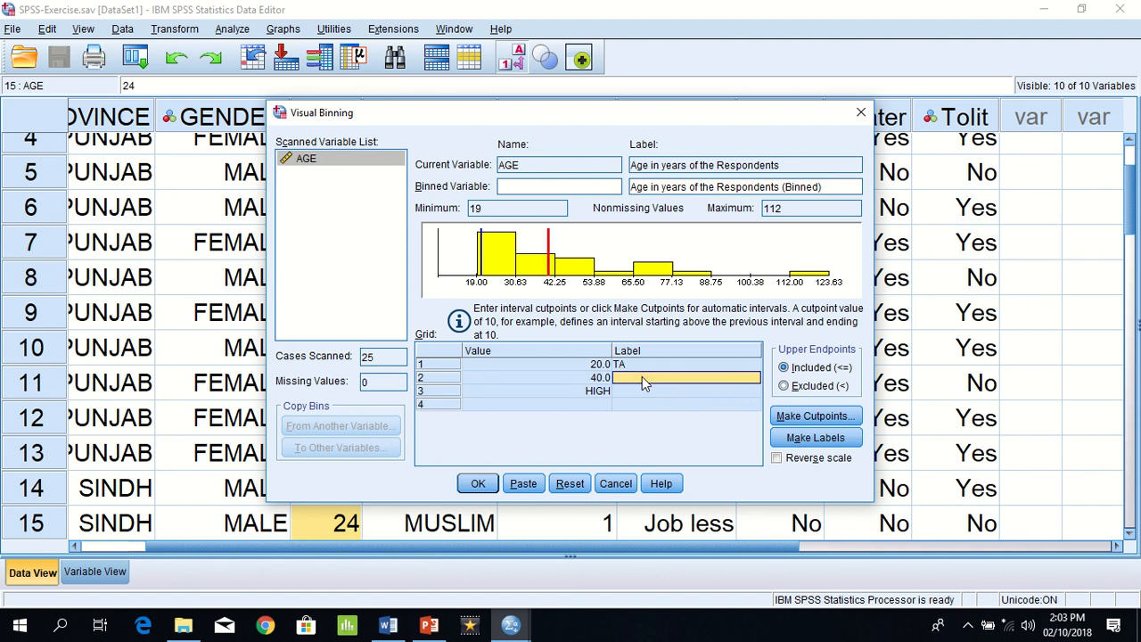
pyautogui.write('YA')
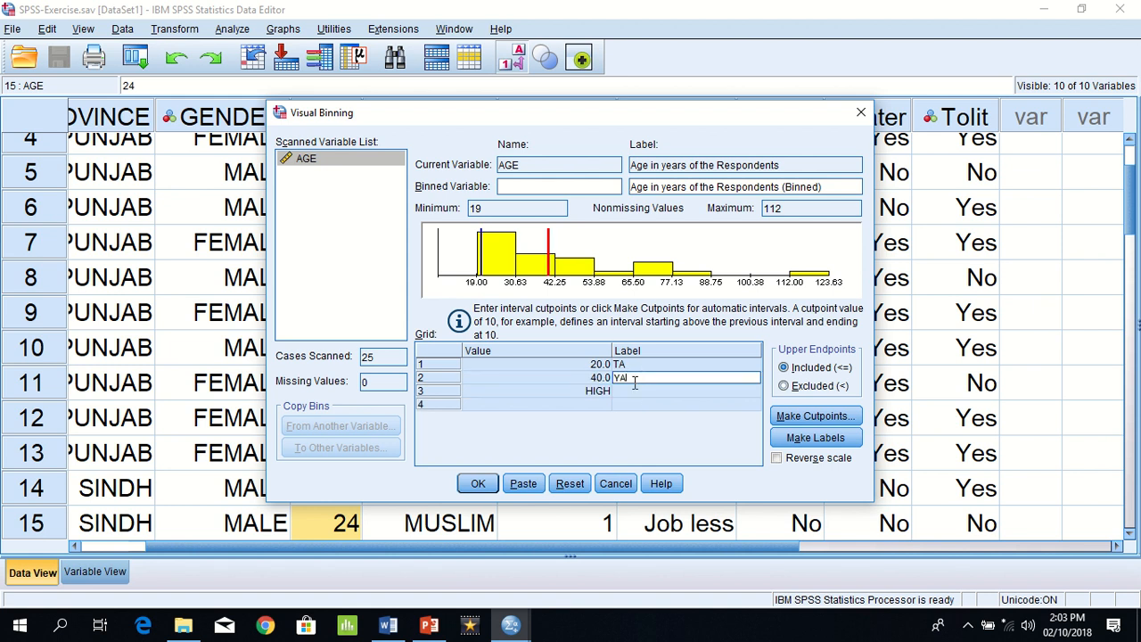
# Step: Set the third bin's cutpoint to 60 with the label MA, and label the final HIGH bin LA
pyautogui.click(594, 392)
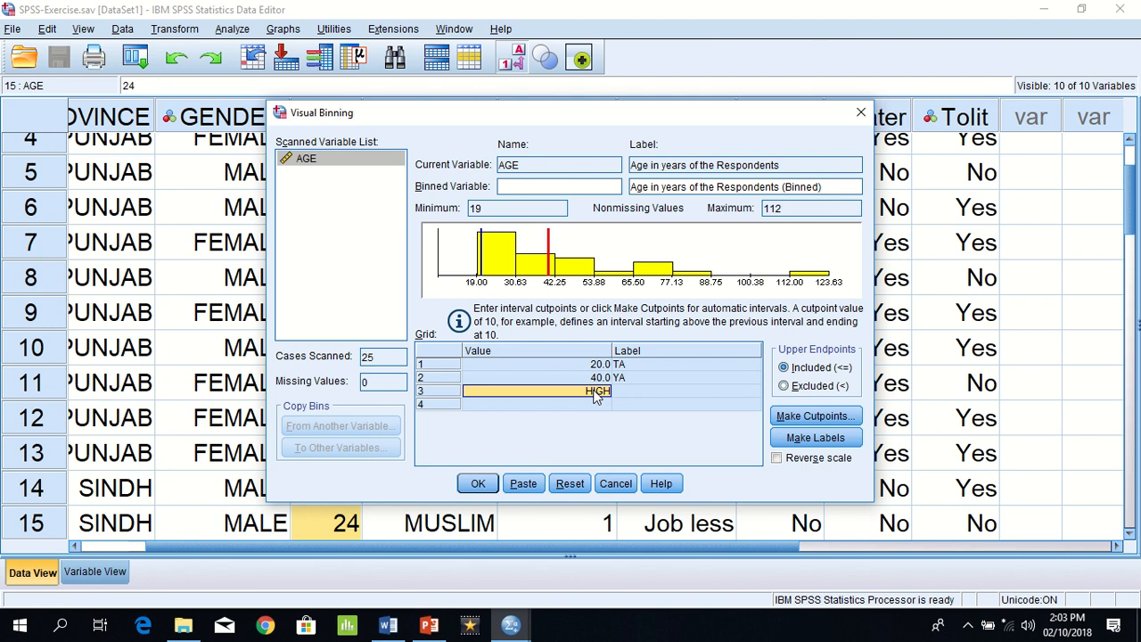
pyautogui.write('60')
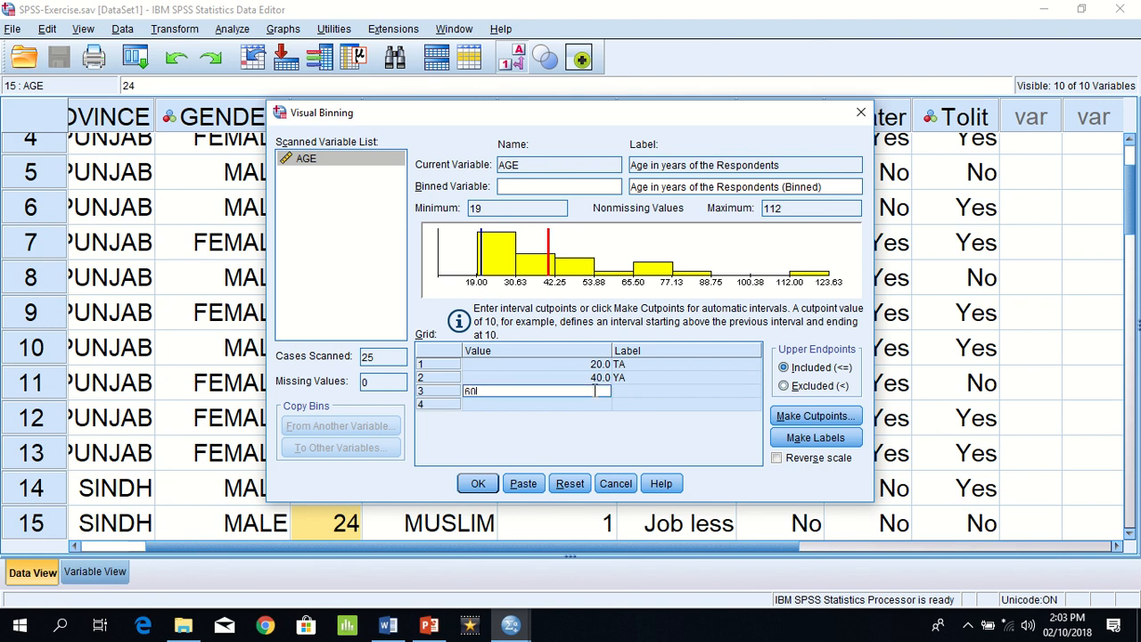
pyautogui.click(631, 392)
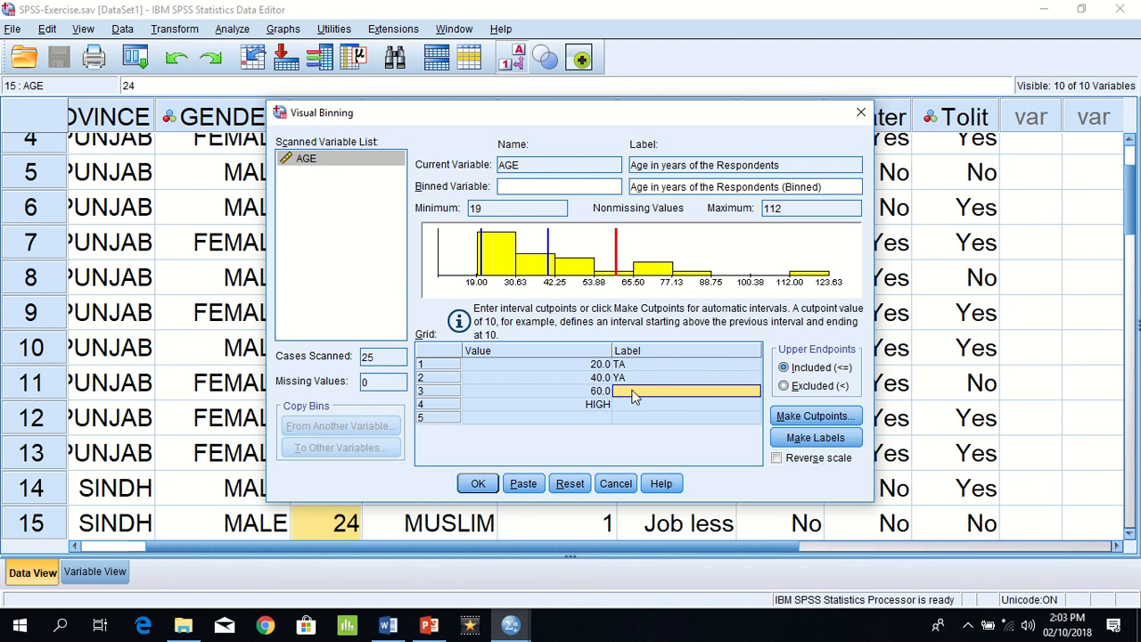
pyautogui.write('MA')
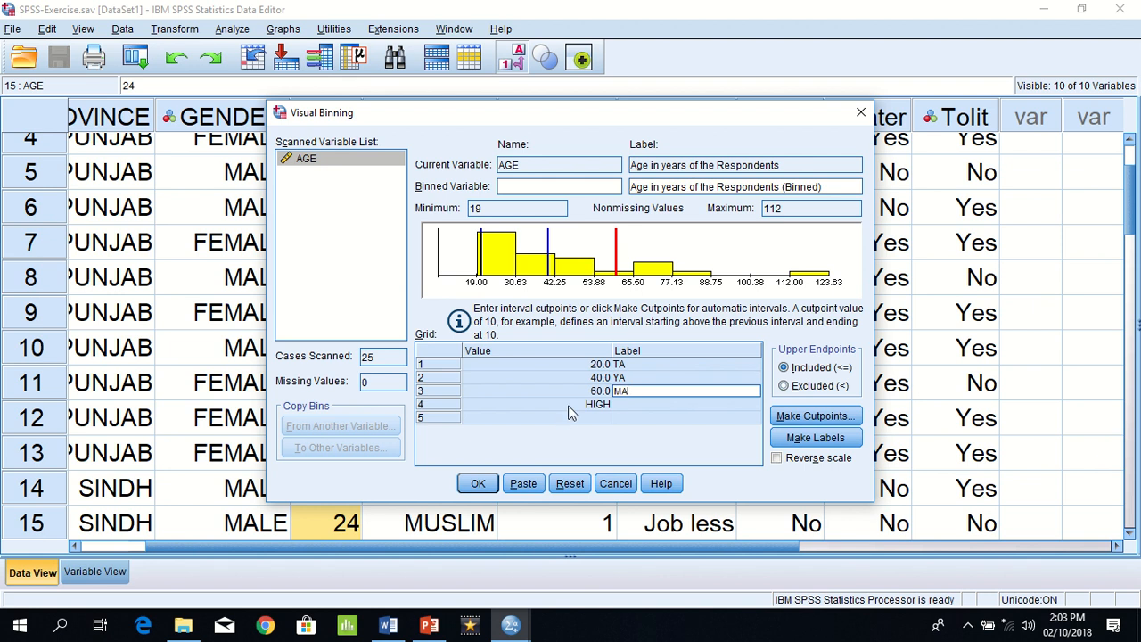
pyautogui.click(569, 406)
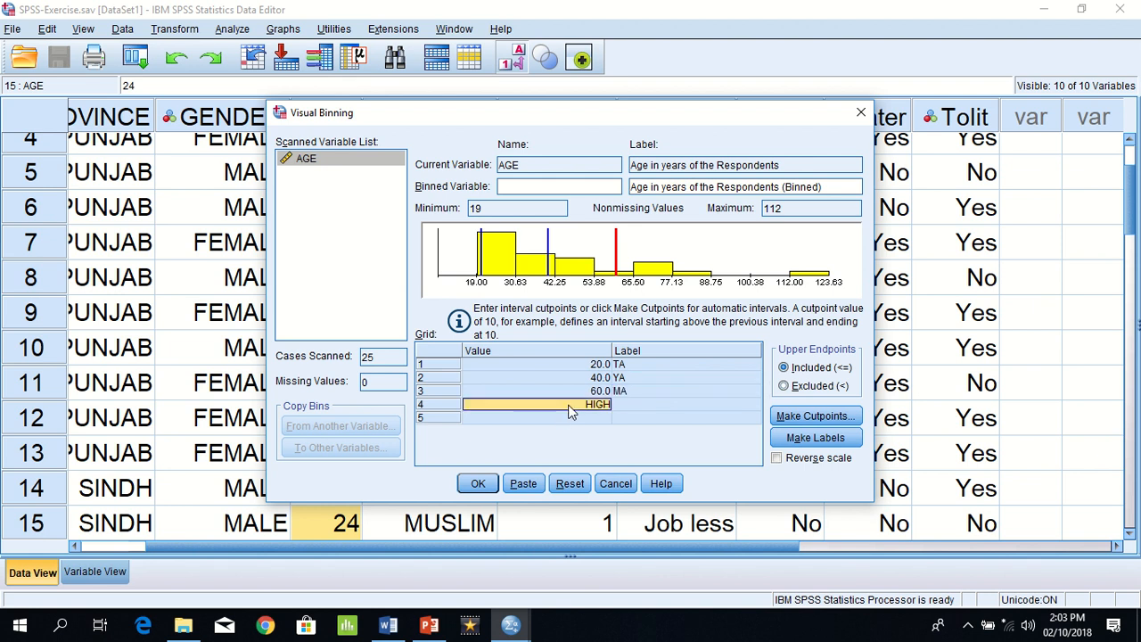
pyautogui.click(629, 401)
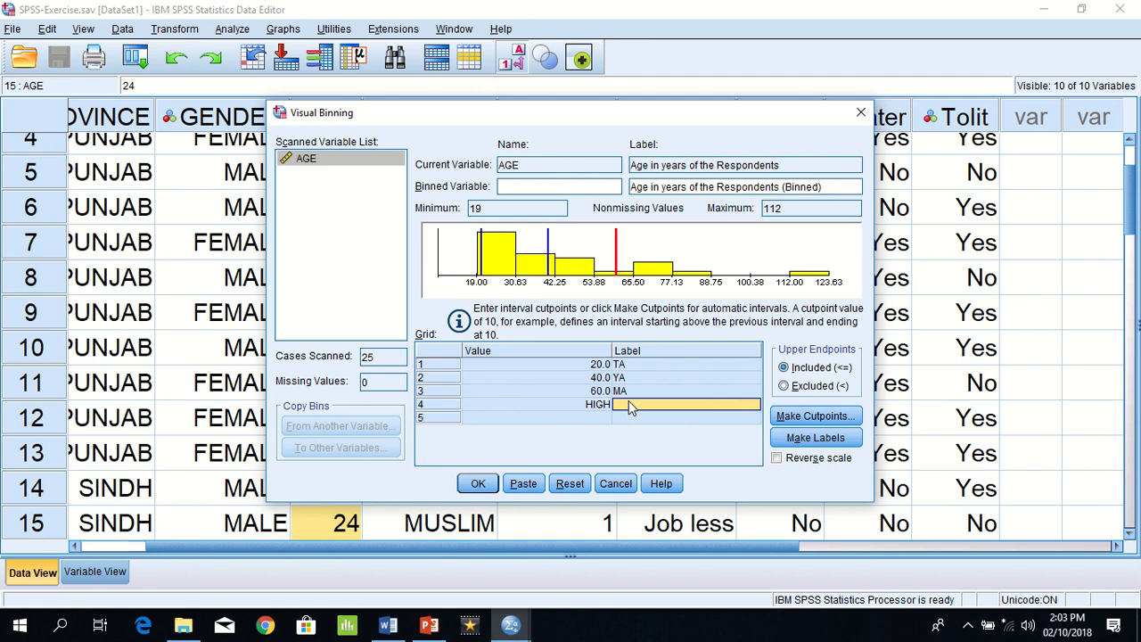
pyautogui.write('LA')
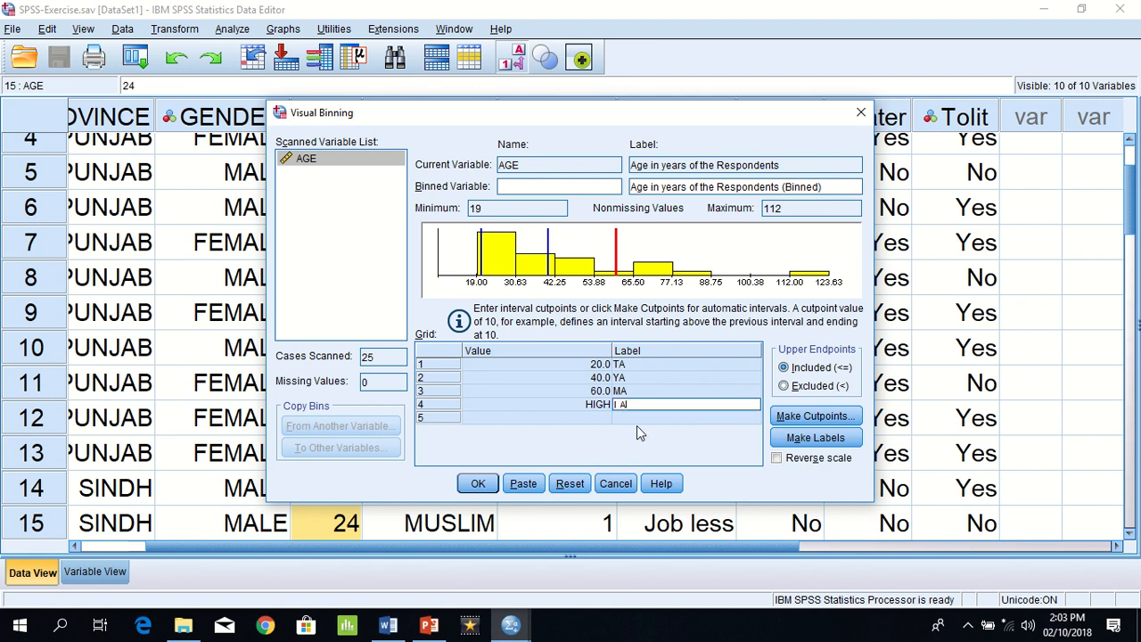
pyautogui.click(584, 406)
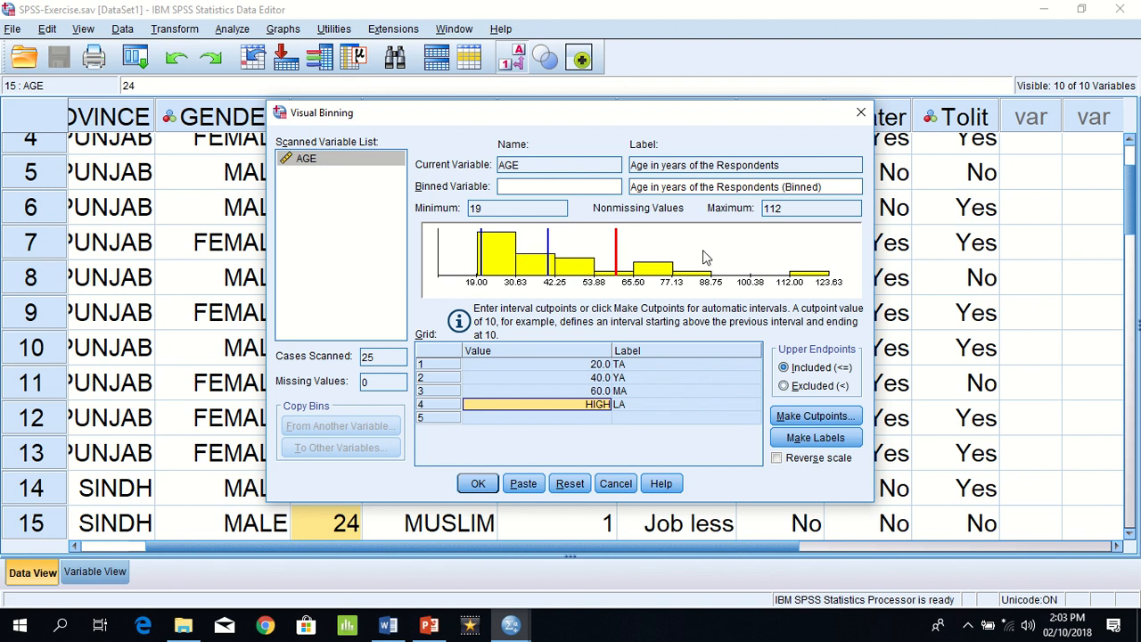
# Step: Name the binned variable AgeGroups and create it from the binning specifications
pyautogui.click(559, 186)
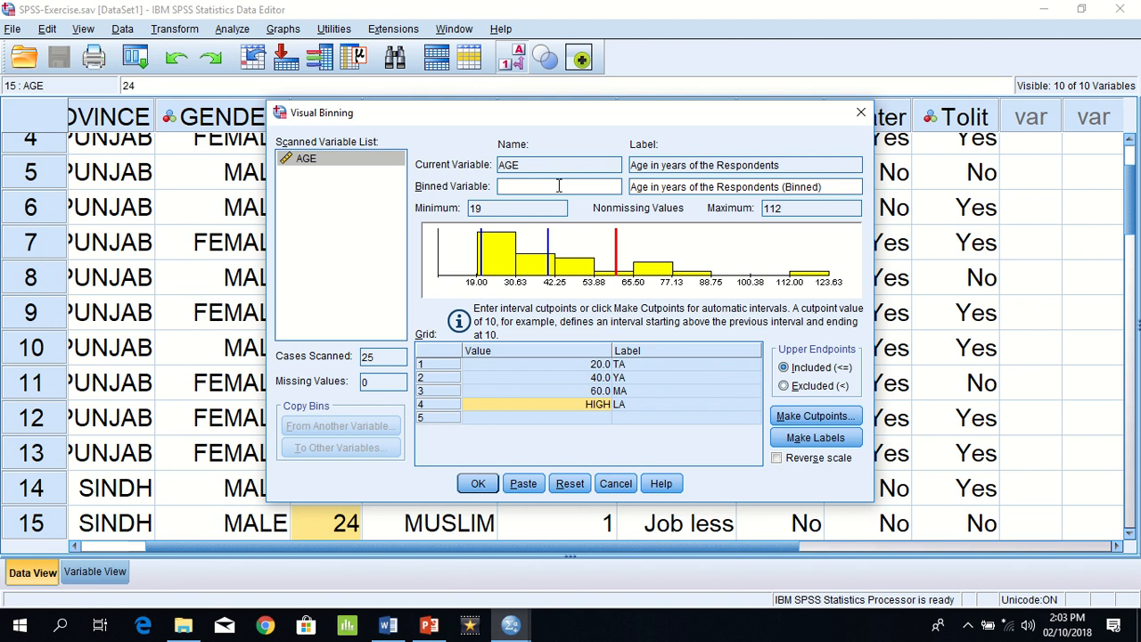
pyautogui.write('AgeGroups')
pyautogui.click(471, 489)
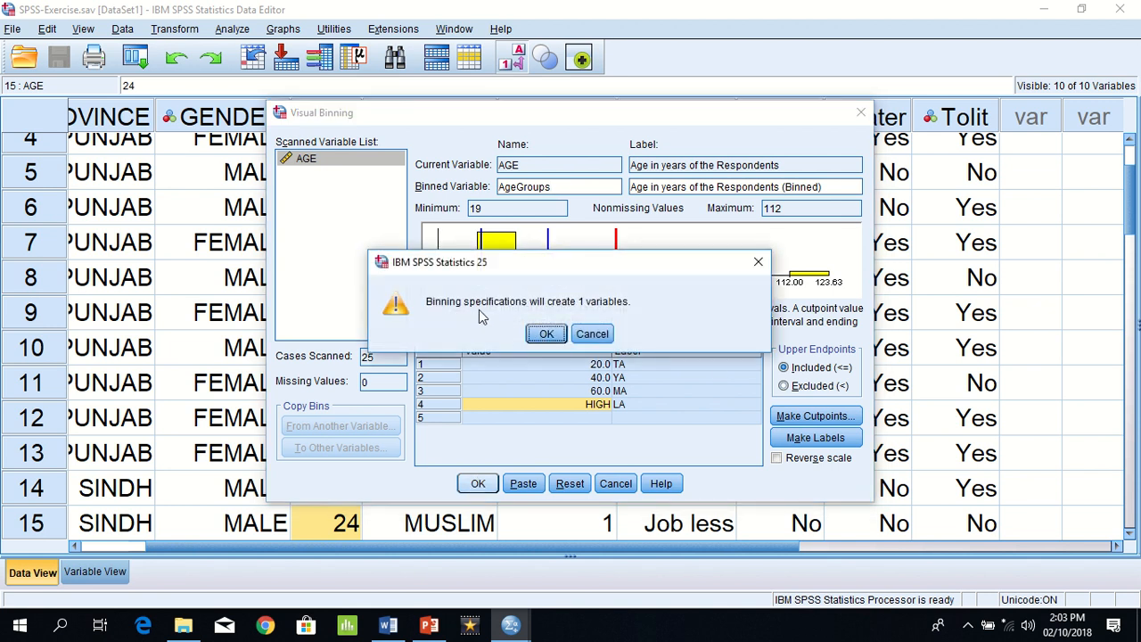
pyautogui.click(546, 334)
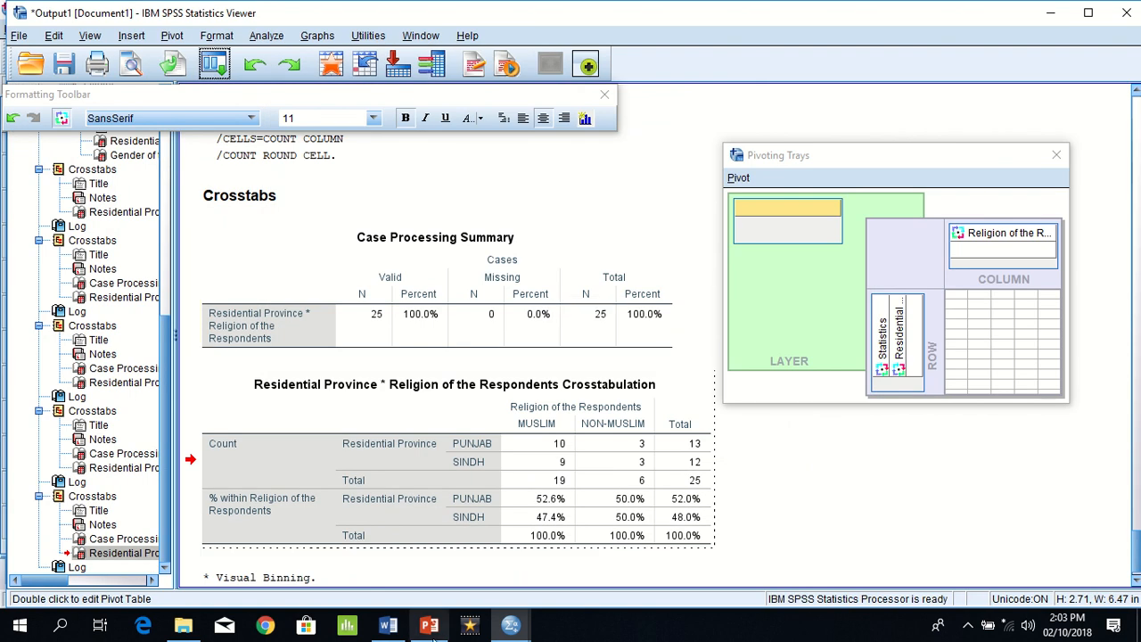
# Step: Return to the SPSS-Exercise.sav data and view the new AgeGroups column
pyautogui.moveTo(510, 626)
pyautogui.click(599, 568)
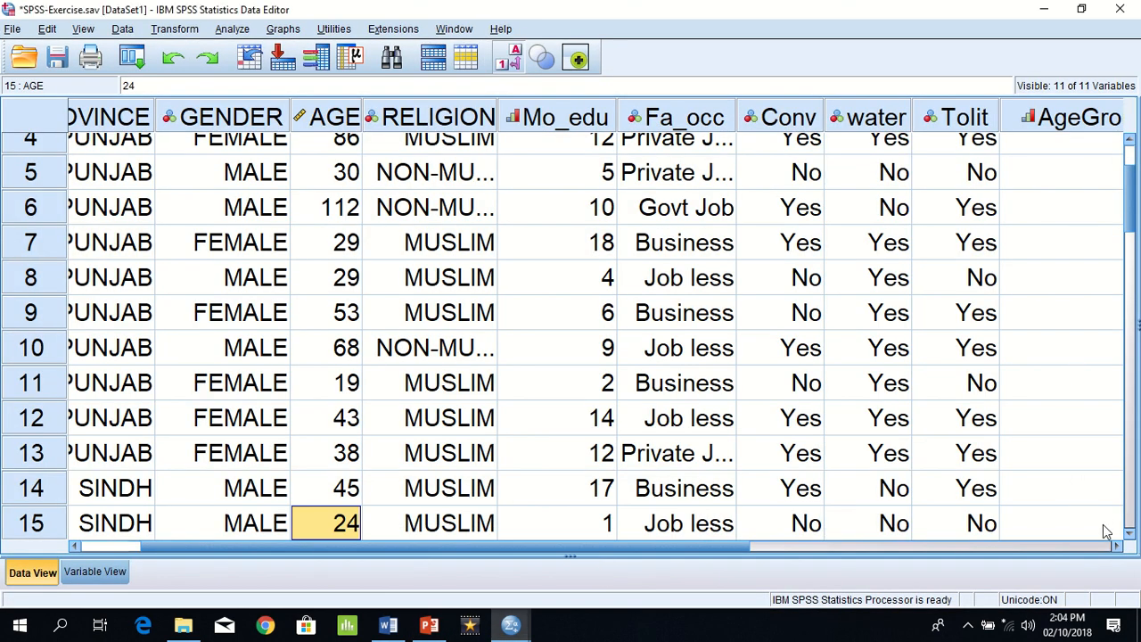
pyautogui.click(1120, 547)
pyautogui.click(1120, 546)
pyautogui.click(1120, 546)
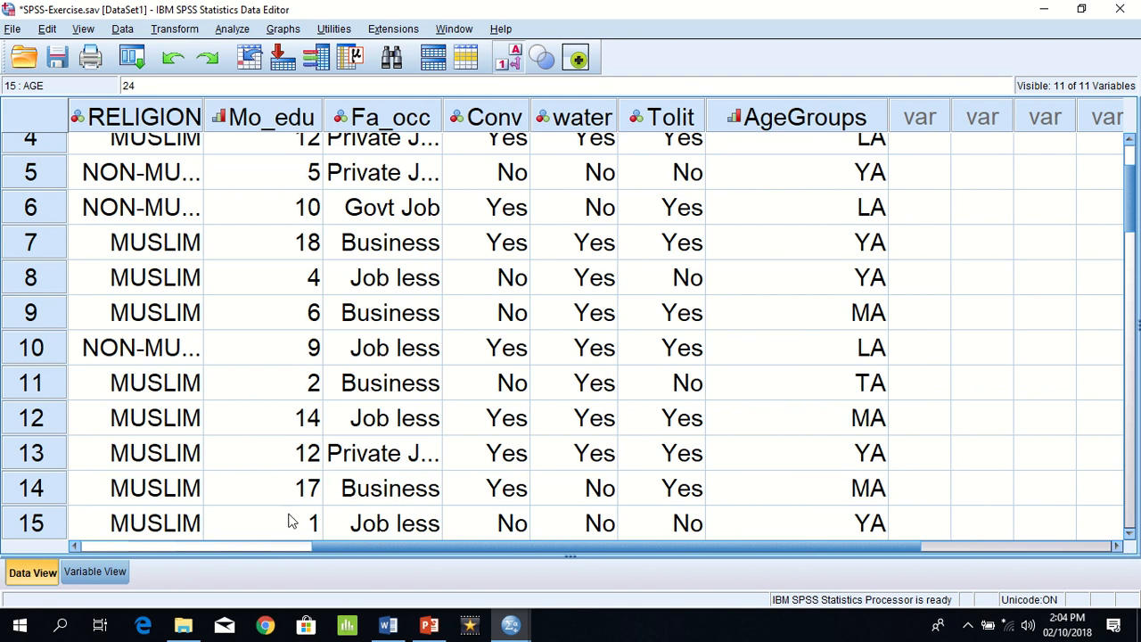
# Step: Move the AgeGroups variable directly below AGE in the variable list
pyautogui.click(96, 572)
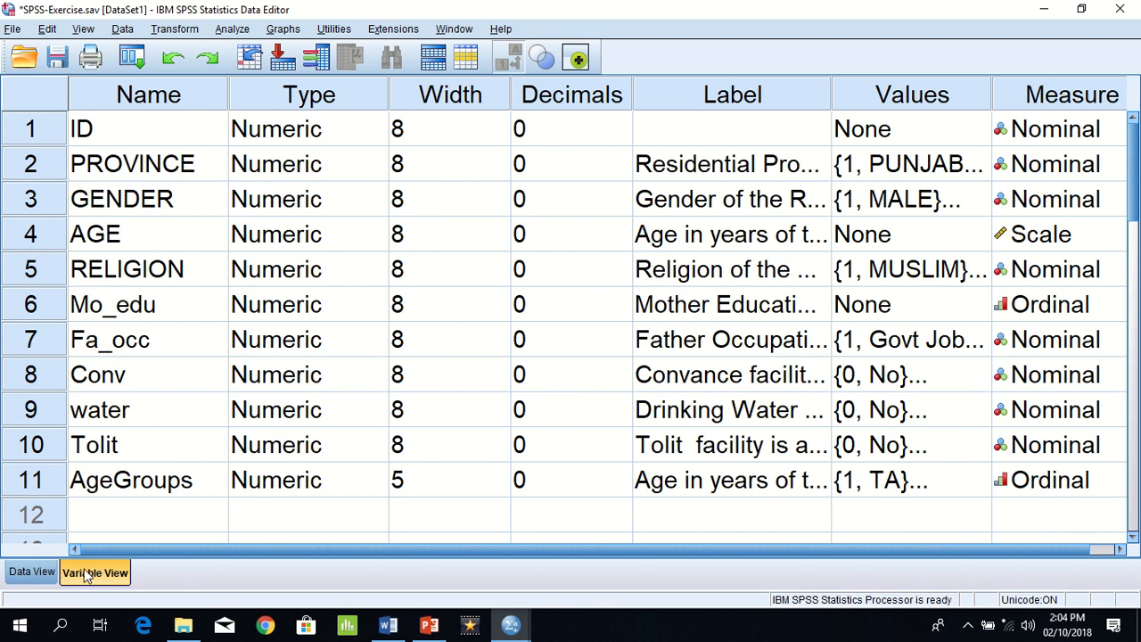
pyautogui.click(41, 572)
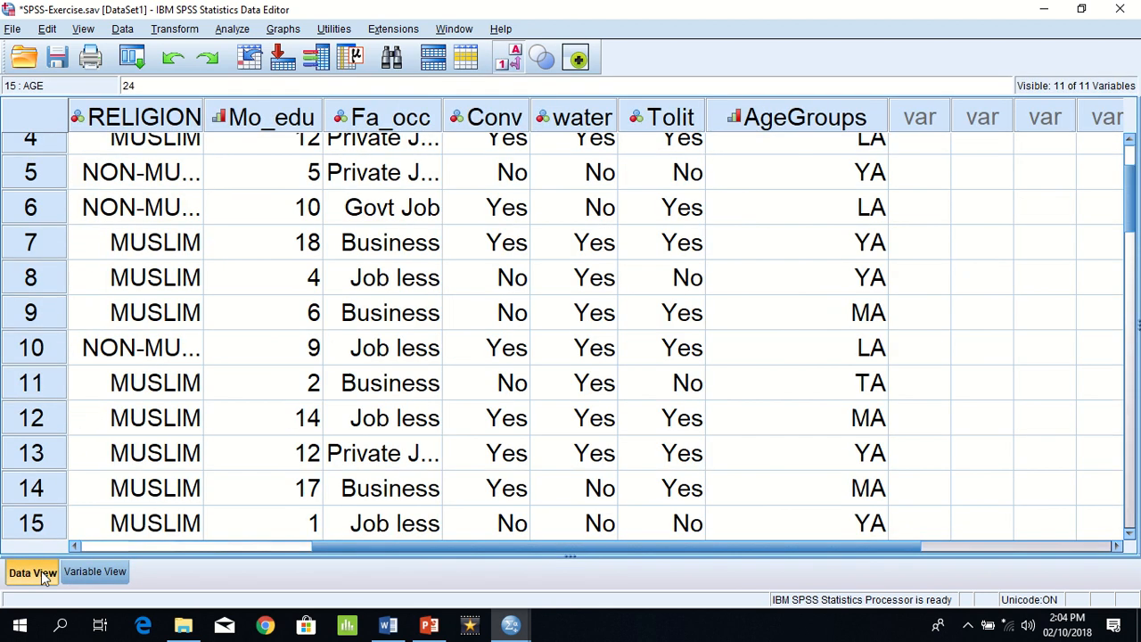
pyautogui.click(89, 572)
pyautogui.moveTo(41, 485); pyautogui.dragTo(120, 527)
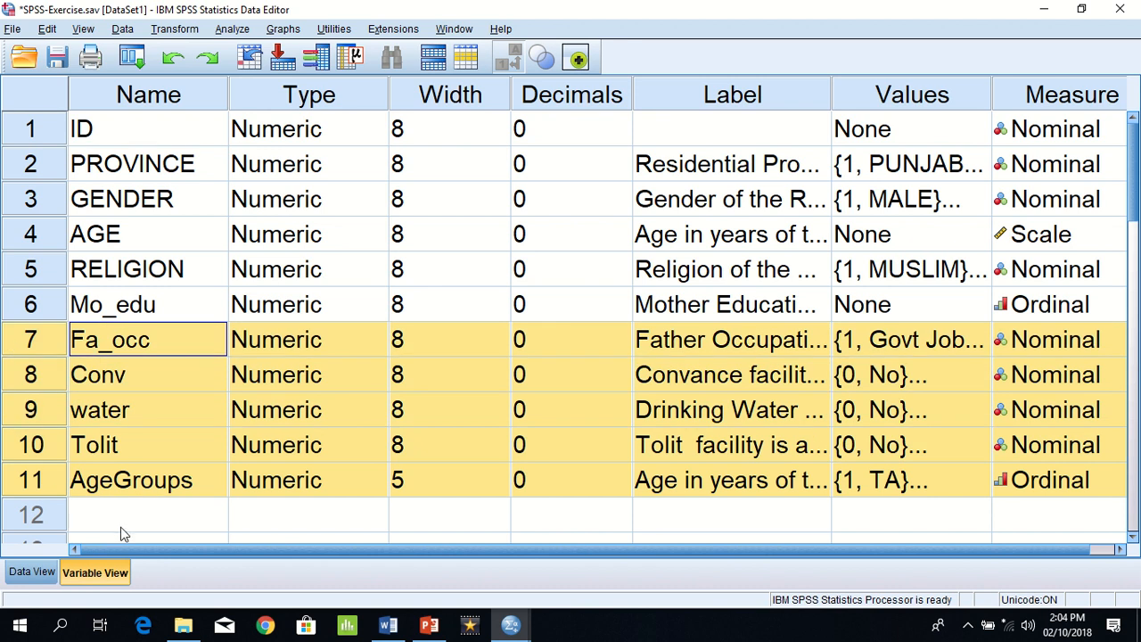
pyautogui.click(121, 527)
pyautogui.click(40, 483)
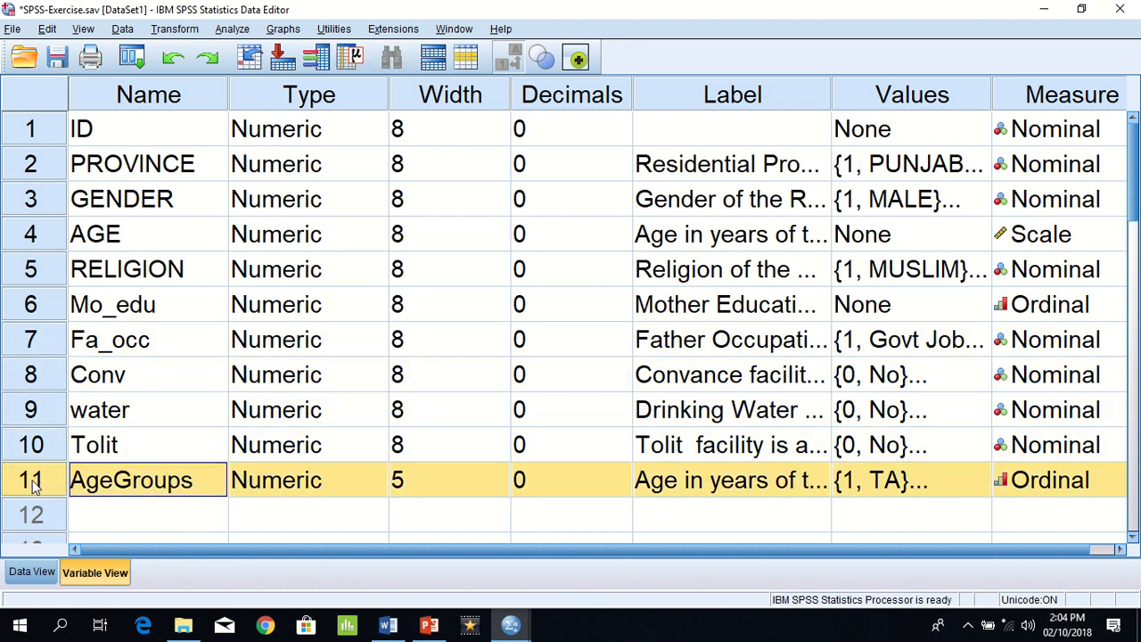
pyautogui.moveTo(32, 483); pyautogui.dragTo(25, 276)
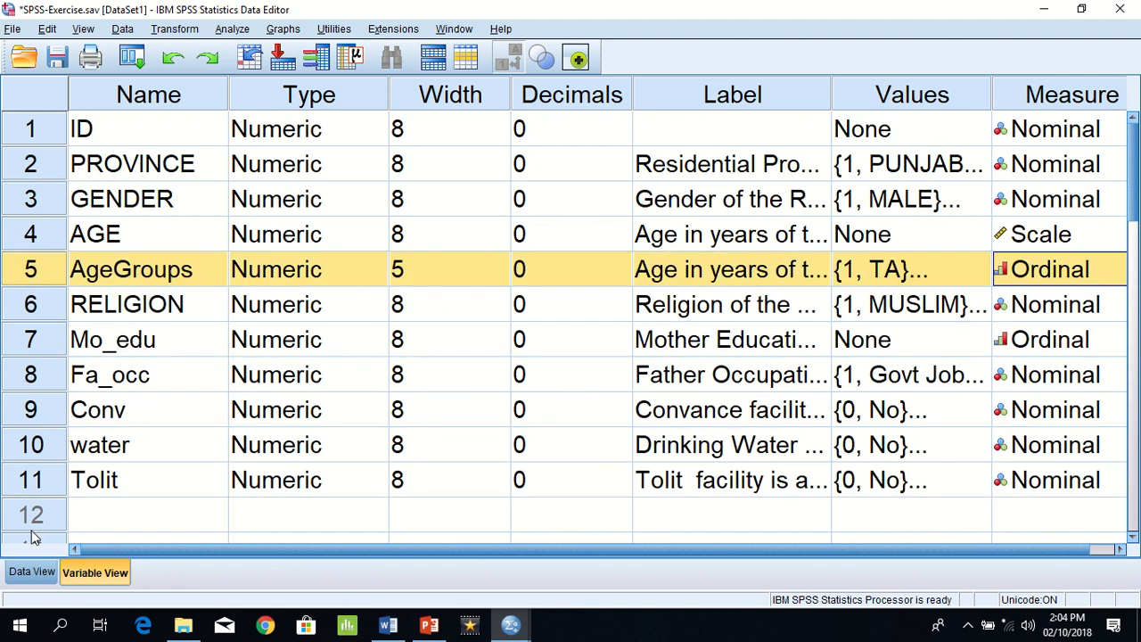
# Step: Compare the AGE values with their AgeGroups labels case by case in the data, from the first row to row 11
pyautogui.click(32, 572)
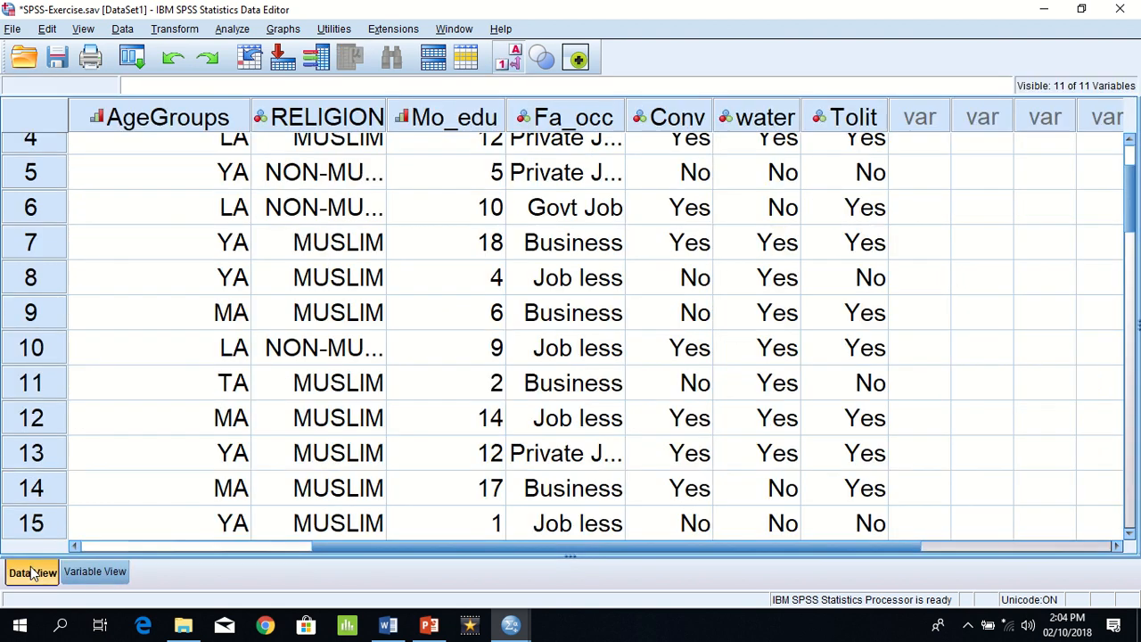
pyautogui.click(173, 304)
pyautogui.press('Left')
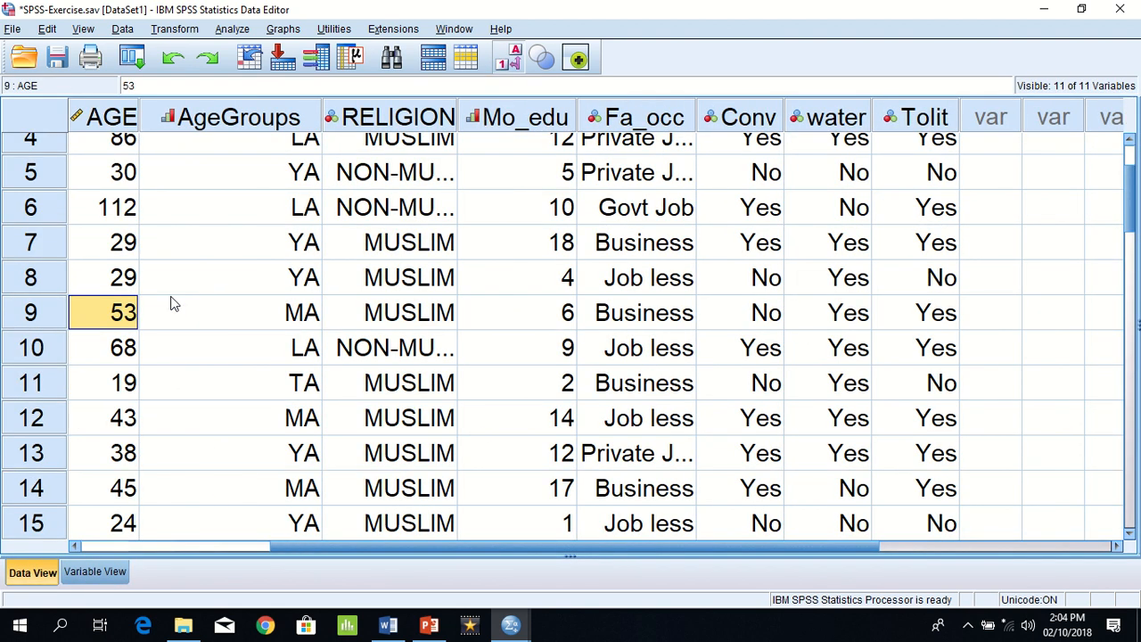
pyautogui.press('Up')
pyautogui.press('Up')
pyautogui.press('Up')
pyautogui.press('Up')
pyautogui.press('Up')
pyautogui.press('Up')
pyautogui.press('Up')
pyautogui.press('Up')
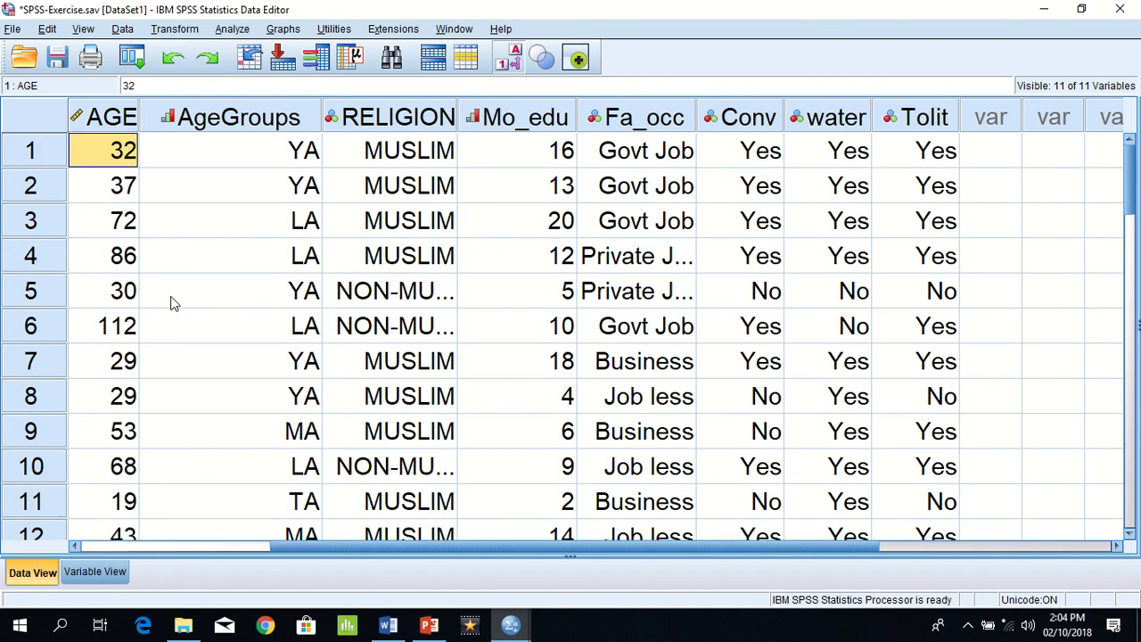
pyautogui.press('Right')
pyautogui.press('Down')
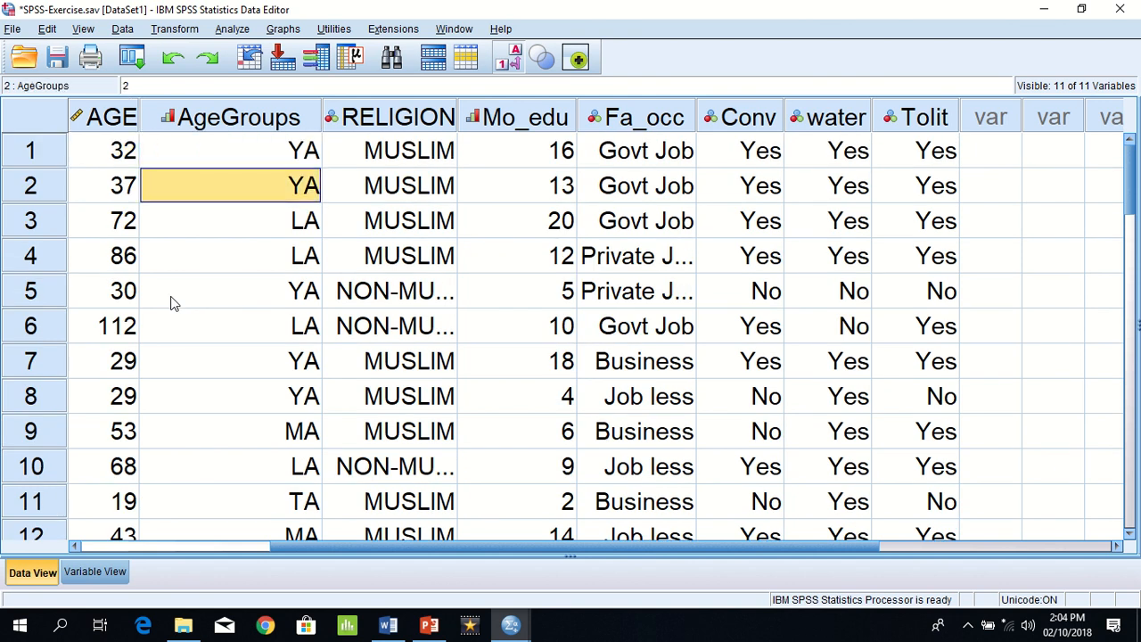
pyautogui.press('Down')
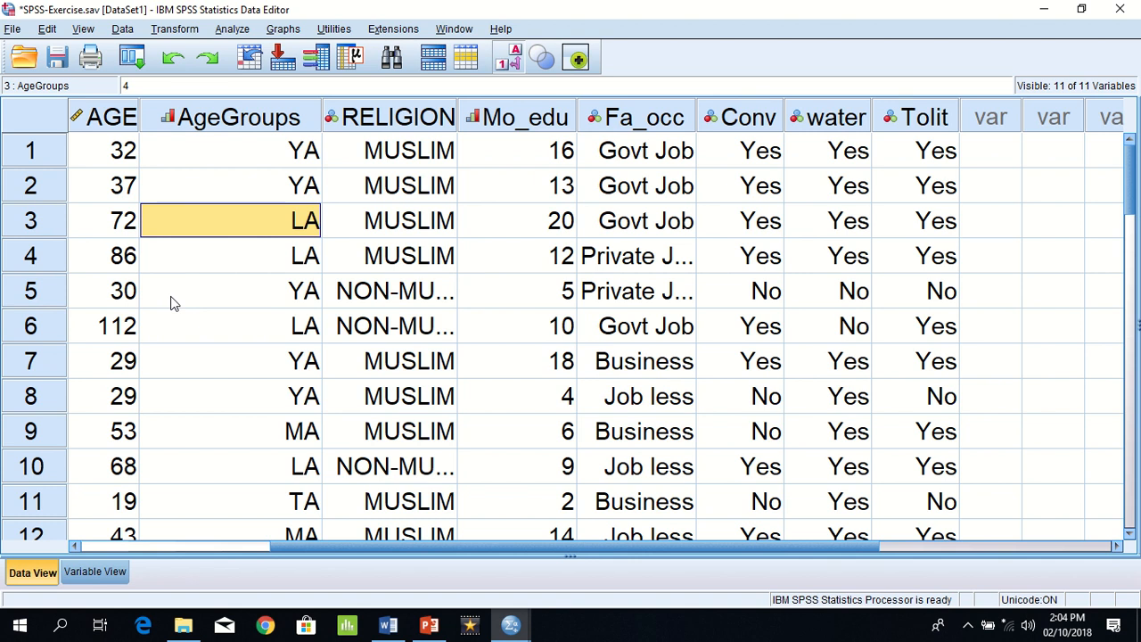
pyautogui.press('Down')
pyautogui.press('Down')
pyautogui.press('Down')
pyautogui.press('Down')
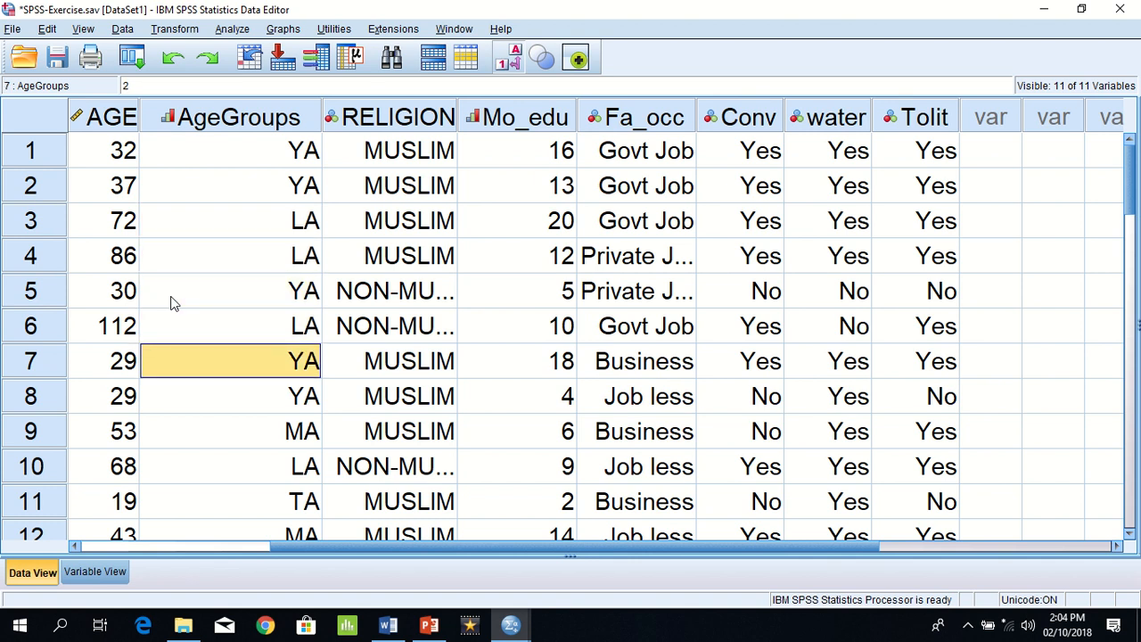
pyautogui.press('Down')
pyautogui.press('Down')
pyautogui.press('Down')
pyautogui.press('Down')
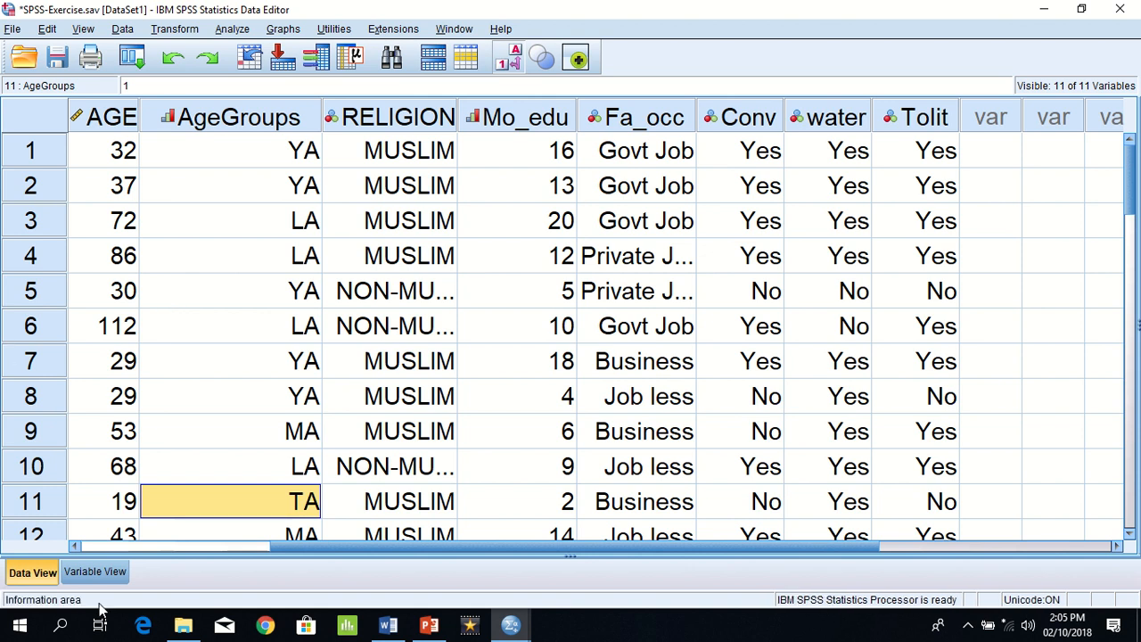
# Step: Review the value labels defined for AgeGroups and leave them without changes
pyautogui.click(114, 575)
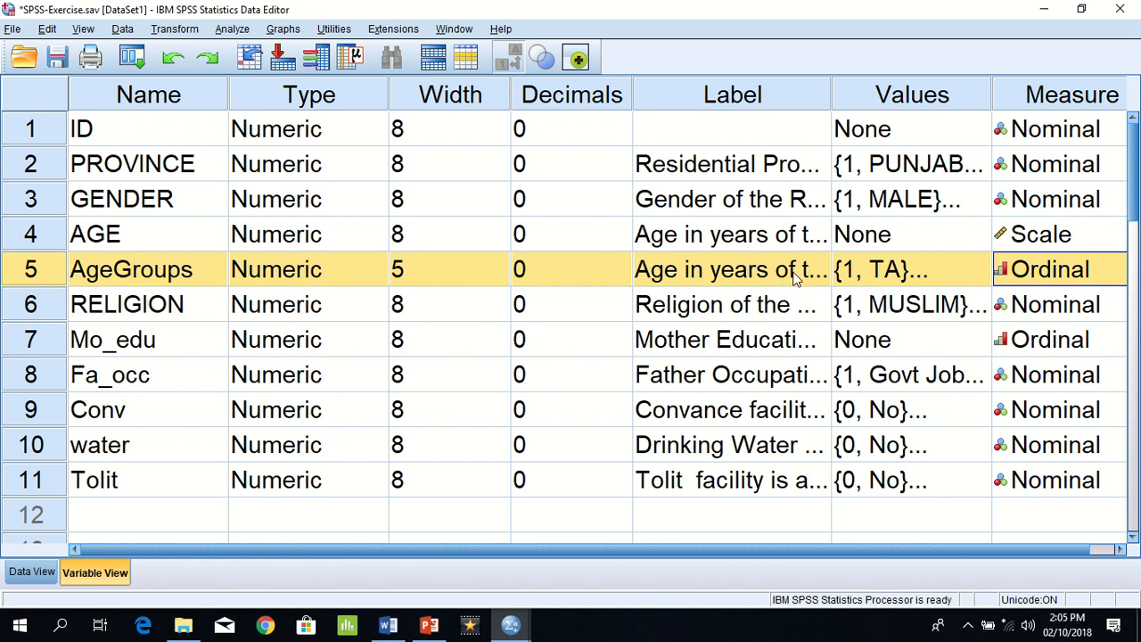
pyautogui.click(943, 274)
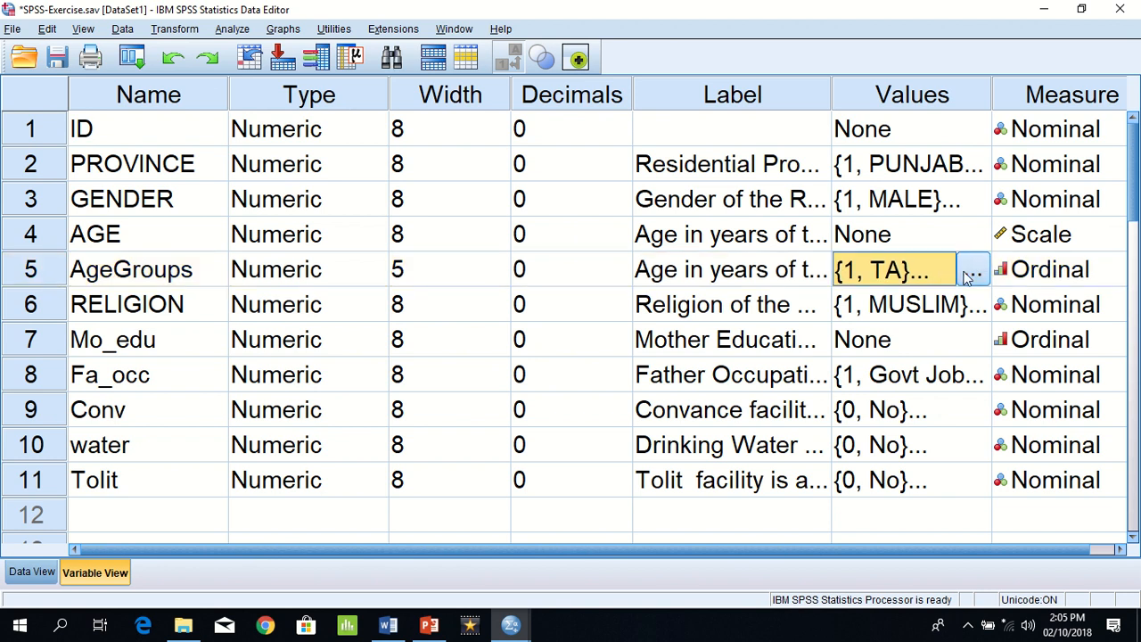
pyautogui.click(974, 275)
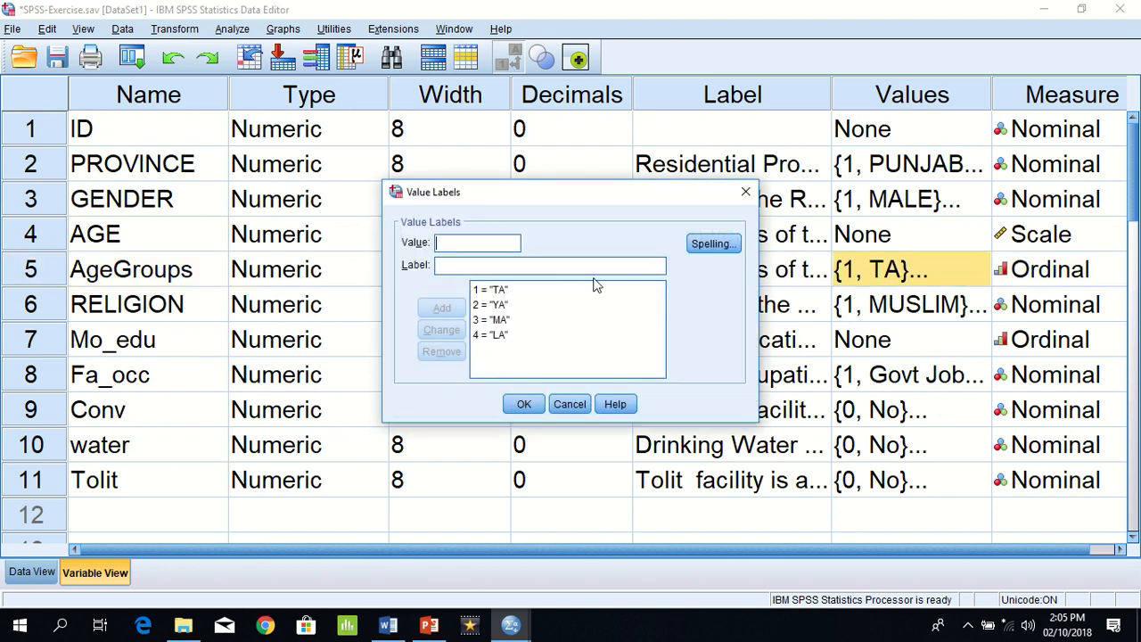
pyautogui.click(502, 334)
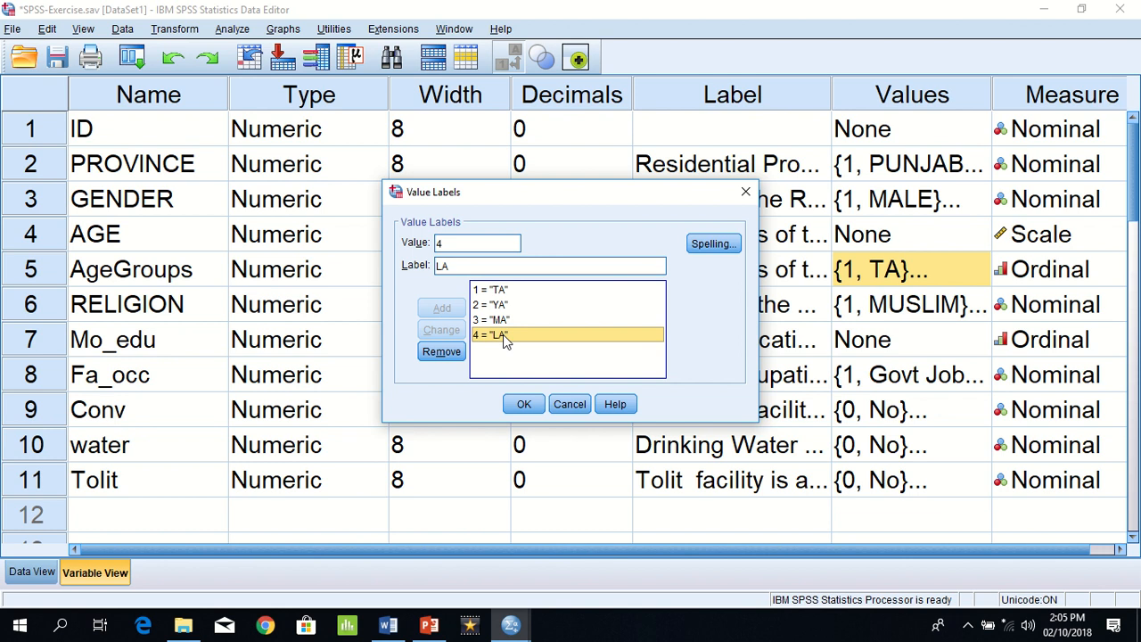
pyautogui.click(560, 405)
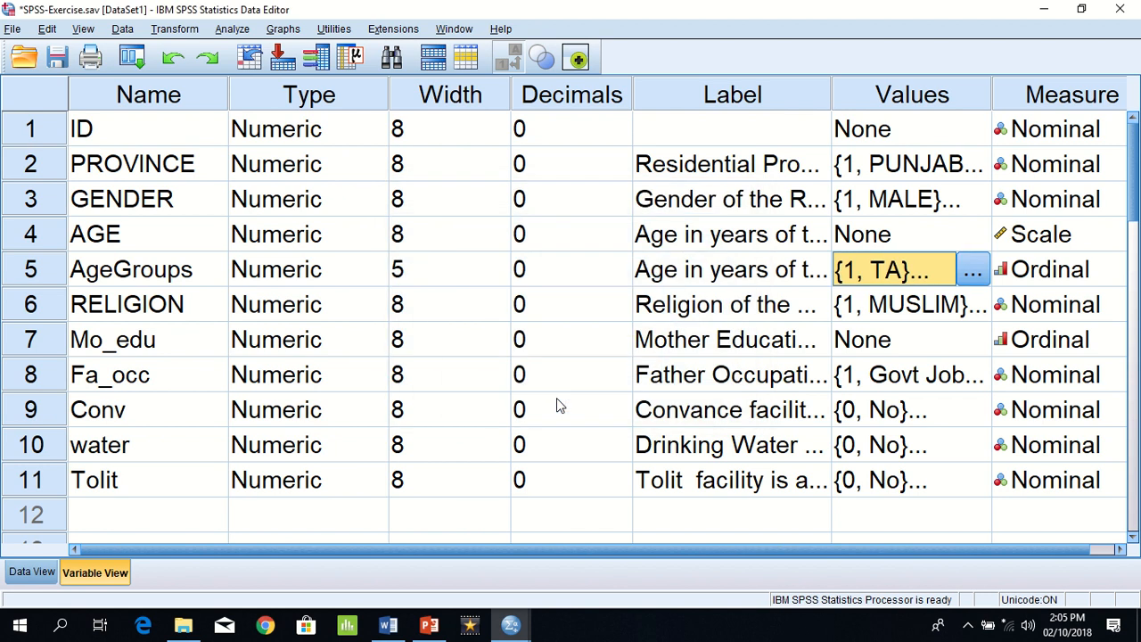
pyautogui.click(166, 32)
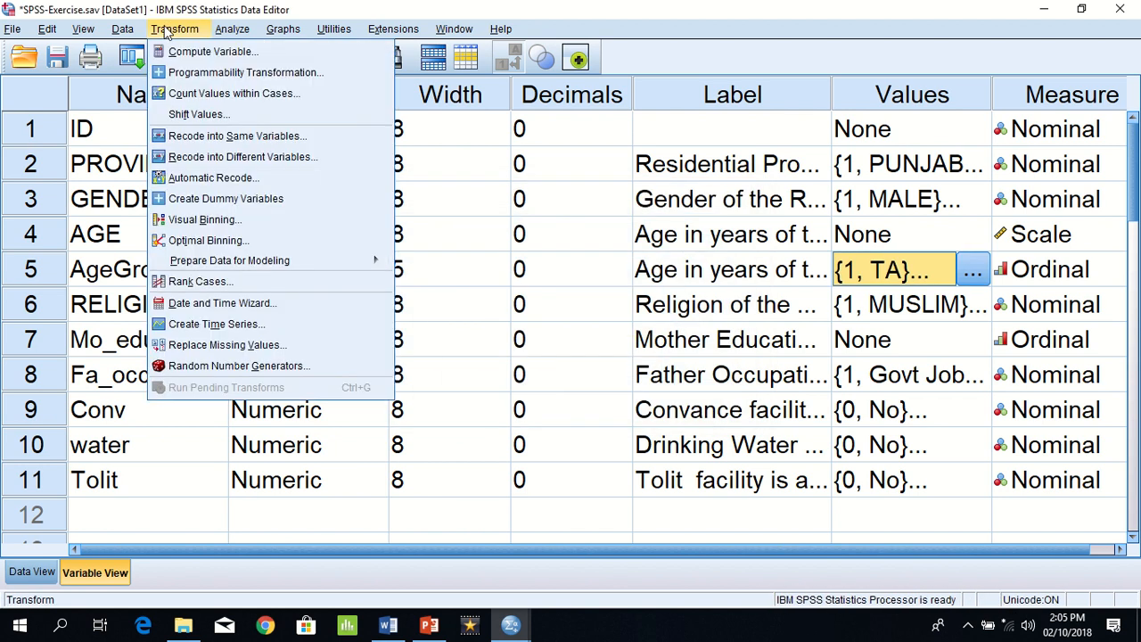
pyautogui.click(222, 224)
pyautogui.click(76, 114)
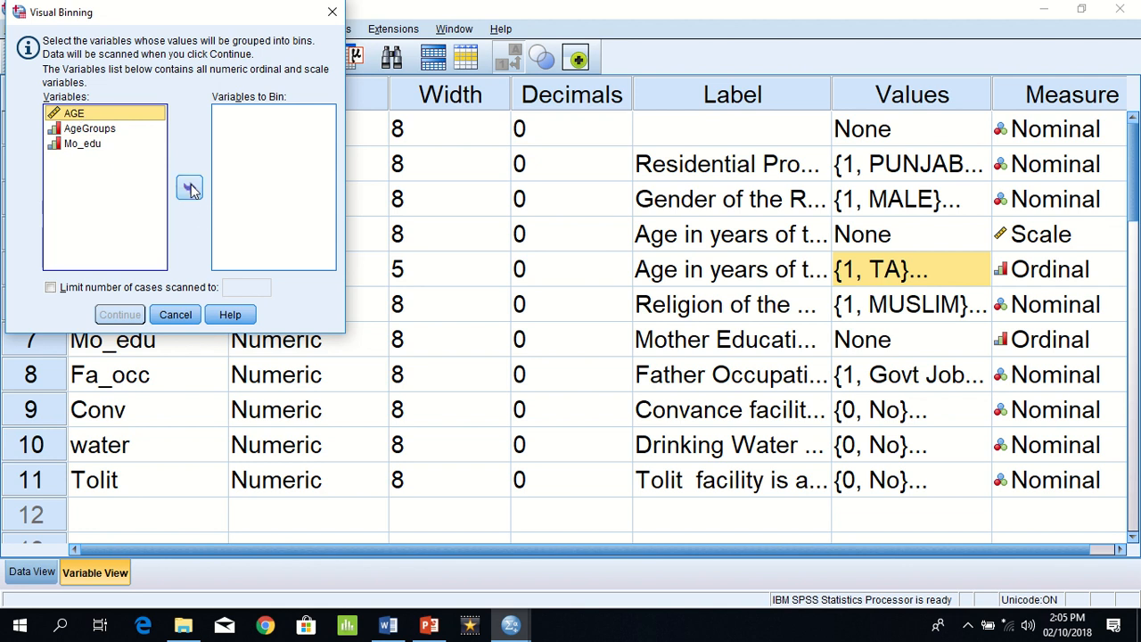
pyautogui.click(190, 187)
pyautogui.click(130, 315)
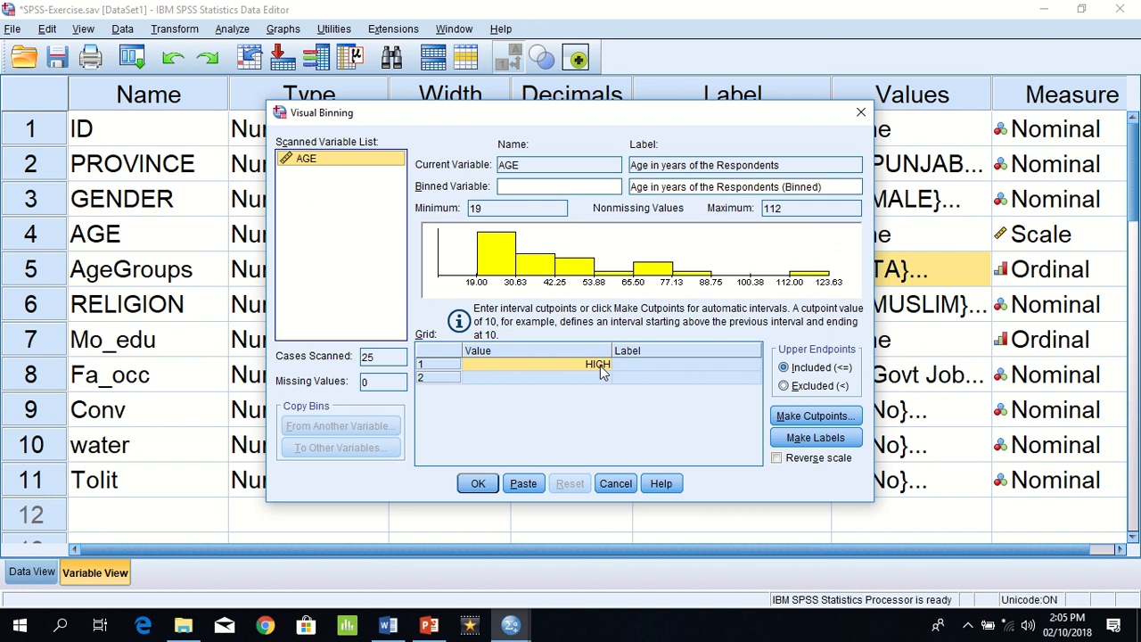
pyautogui.click(602, 371)
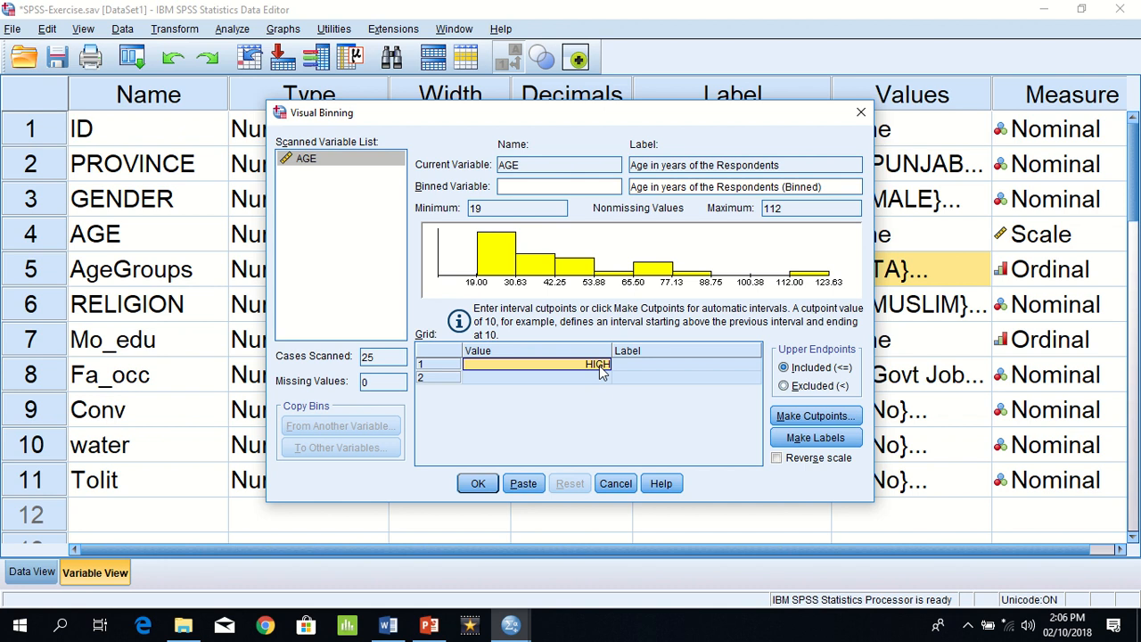
pyautogui.click(615, 483)
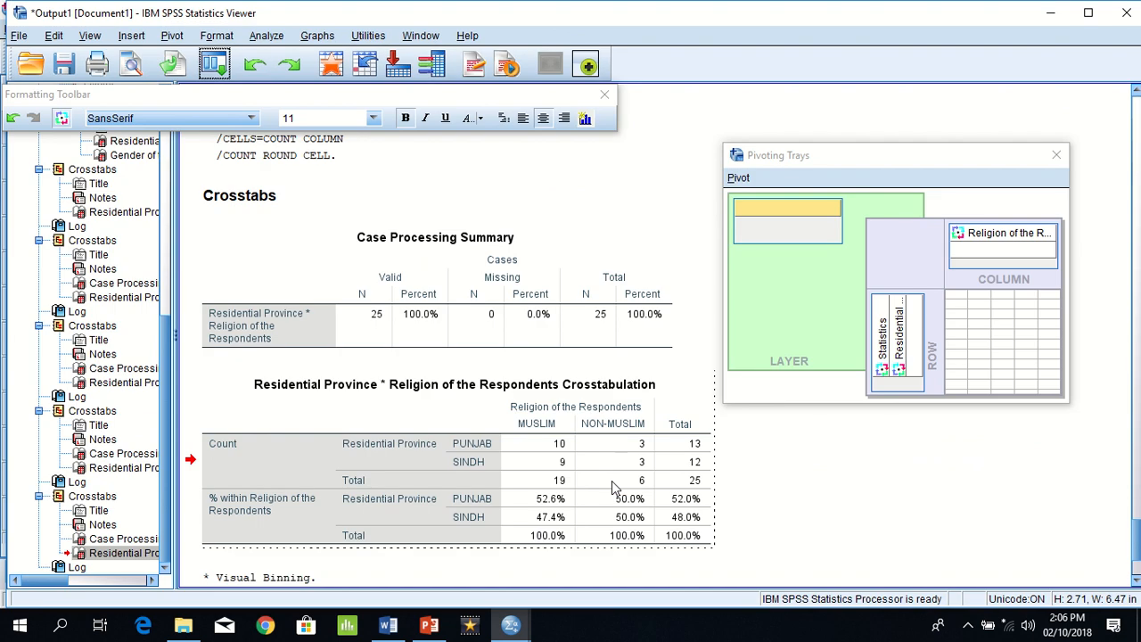
# Step: Switch to the Word exercise document and read the Example 3 questions on the AgeGroup frequencies, highlighting from question (b) into (e)
pyautogui.moveTo(388, 625)
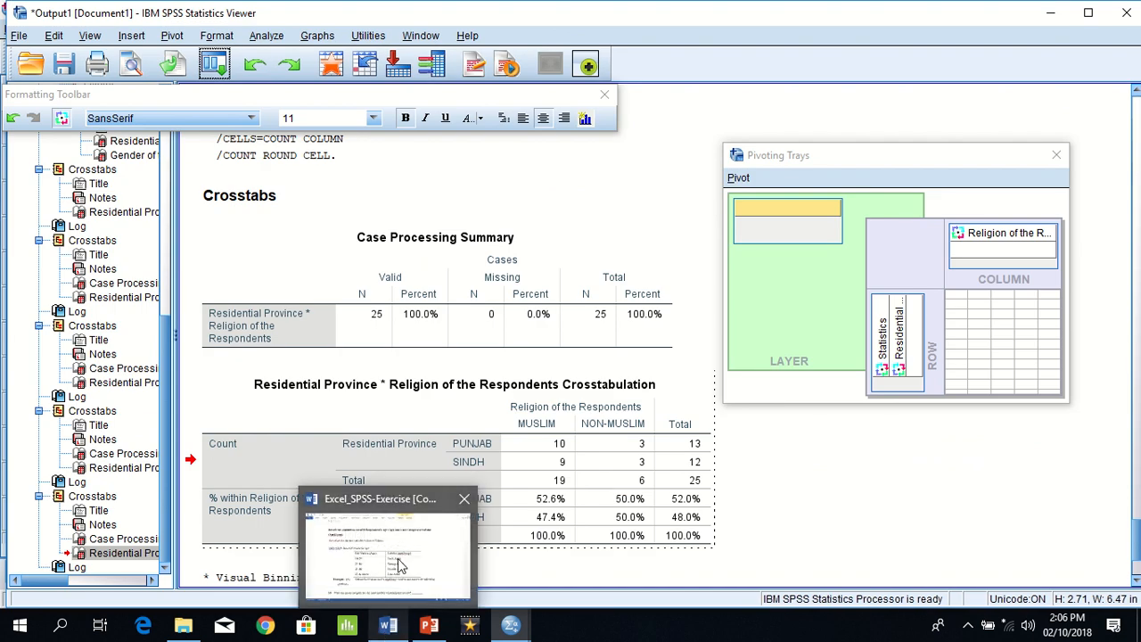
pyautogui.click(398, 564)
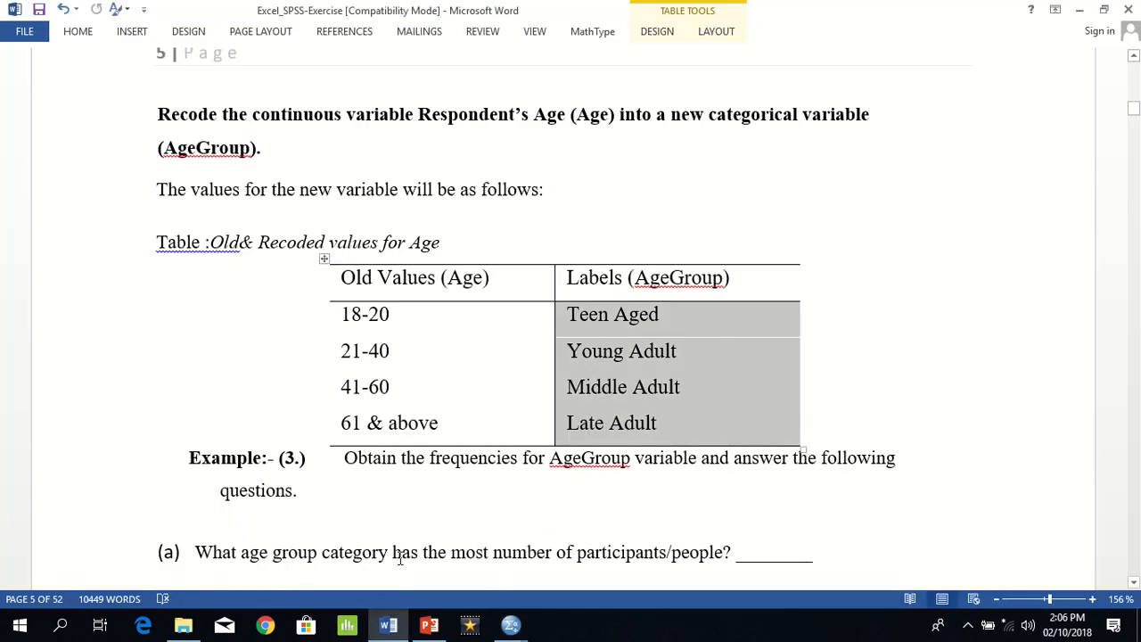
pyautogui.press('Down')
pyautogui.press('Down')
pyautogui.press('Down')
pyautogui.press('Down')
pyautogui.press('Down')
pyautogui.press('Down')
pyautogui.press('Down')
pyautogui.press('Down')
pyautogui.press('Down')
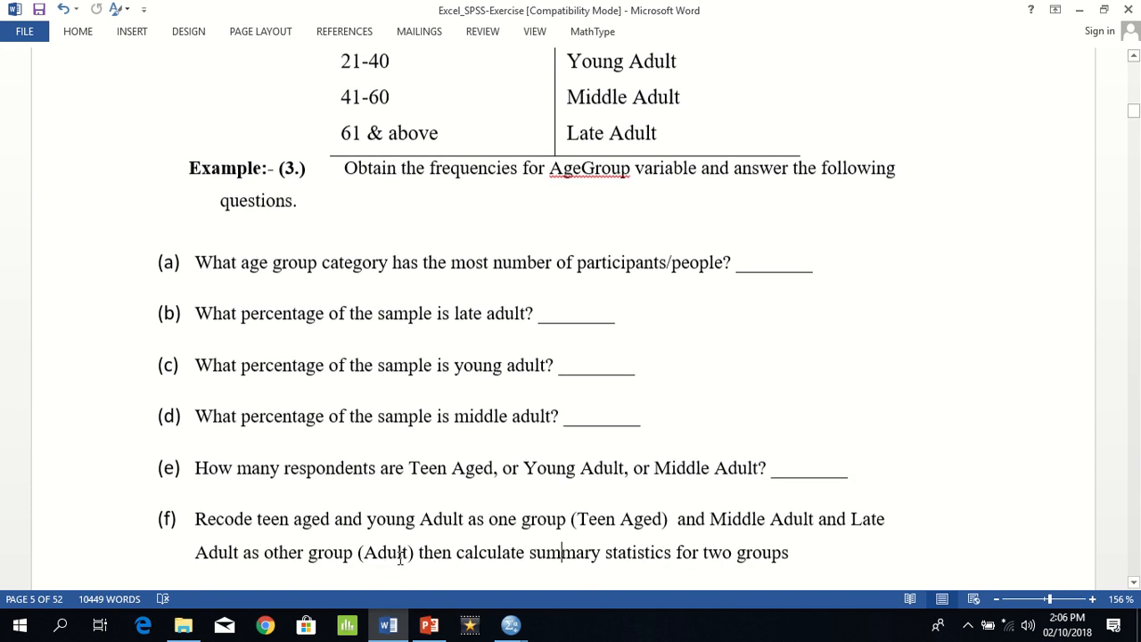
pyautogui.tripleClick(315, 307)
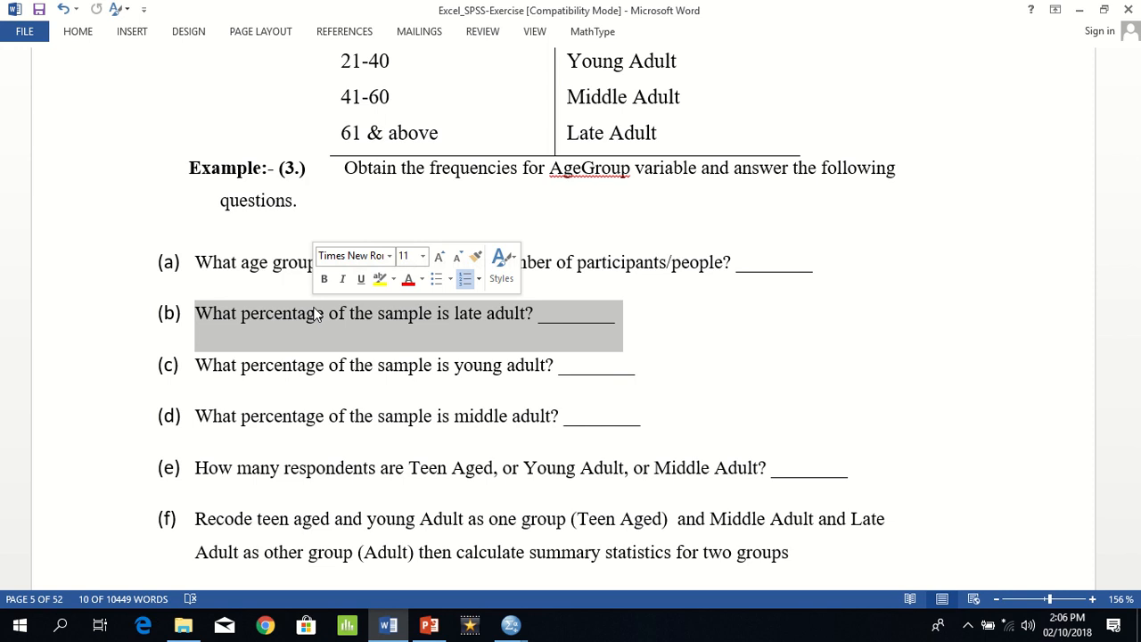
pyautogui.hotkey('shift', 'Down')
pyautogui.hotkey('shift', 'Down')
pyautogui.hotkey('shift', 'Down')
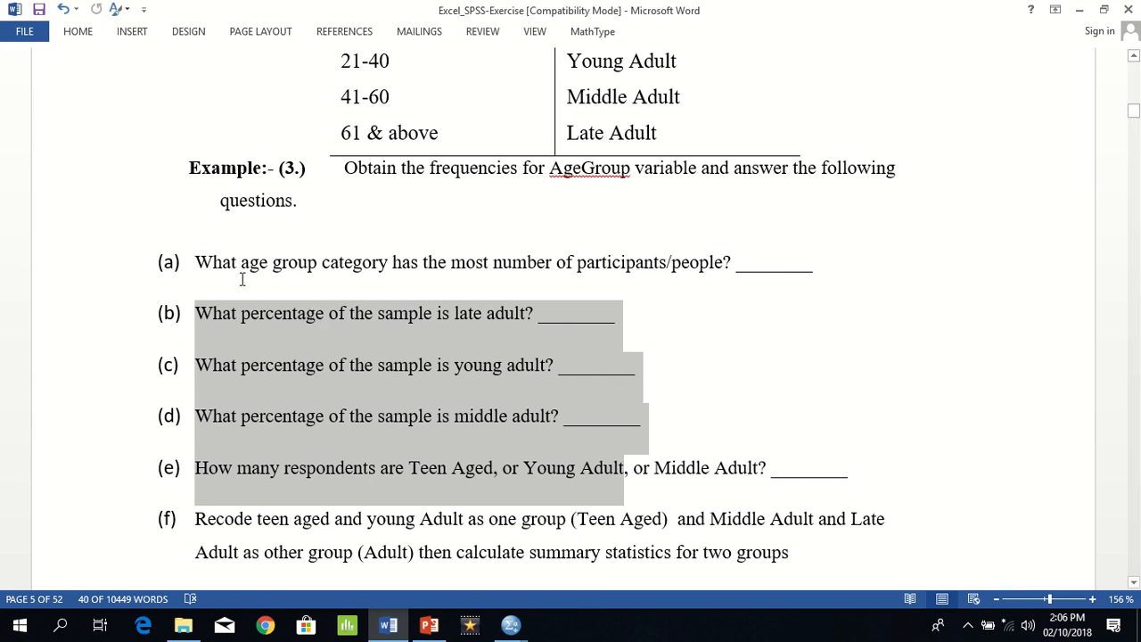
# Step: Switch to the SPSS output and run Frequencies with AgeGroups in place of PROVINCE and GENDER
pyautogui.hotkey('alt', 'Tab')
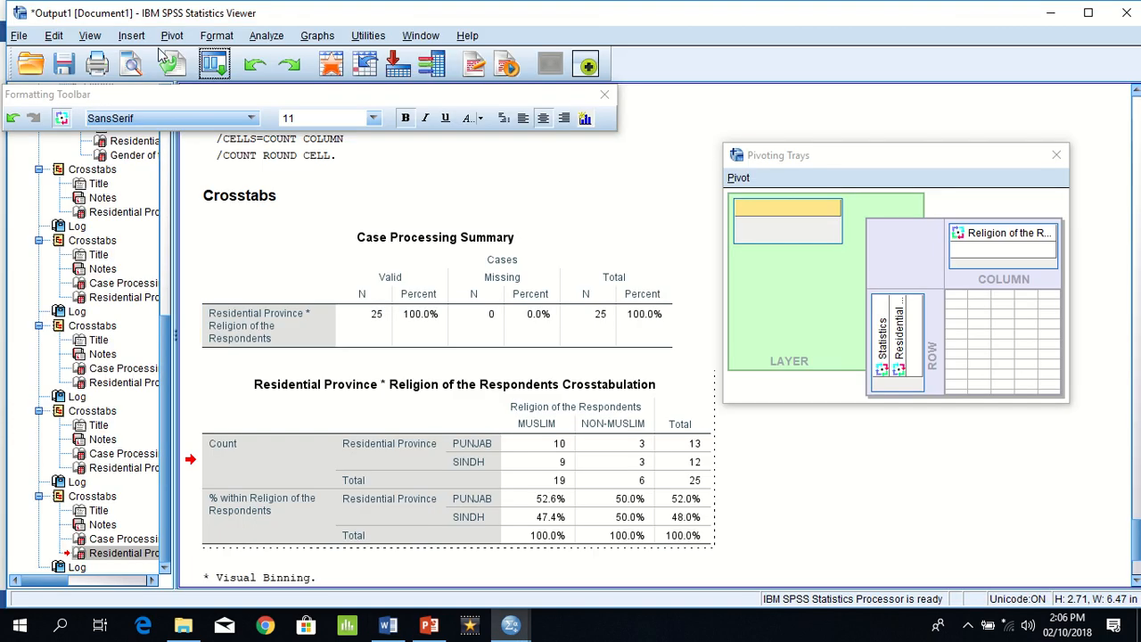
pyautogui.click(265, 37)
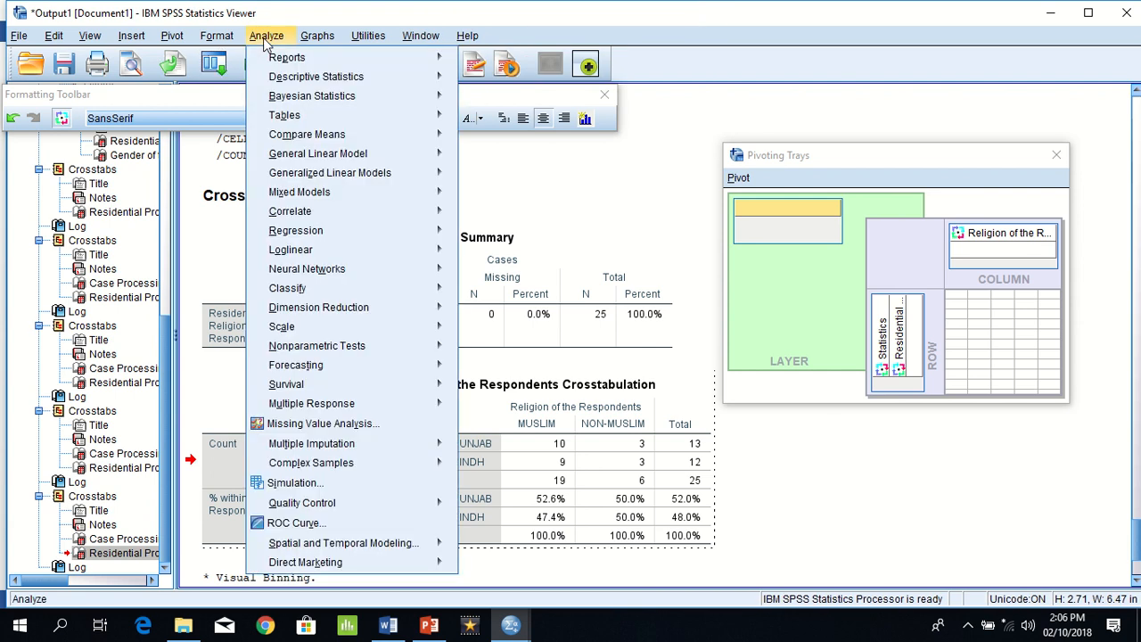
pyautogui.moveTo(282, 82)
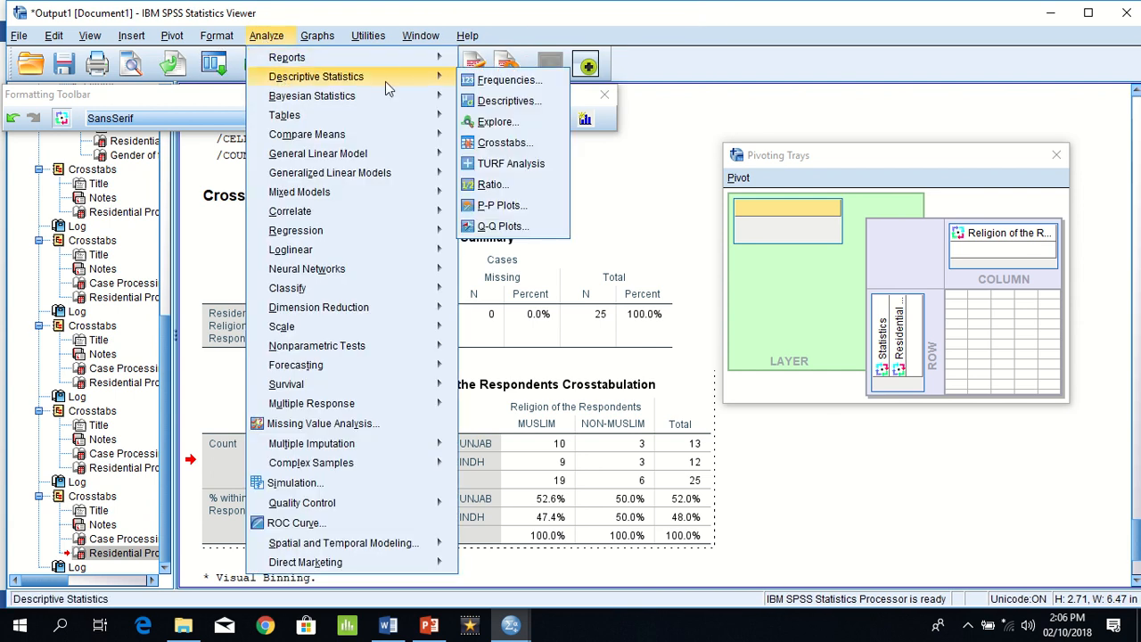
pyautogui.click(481, 84)
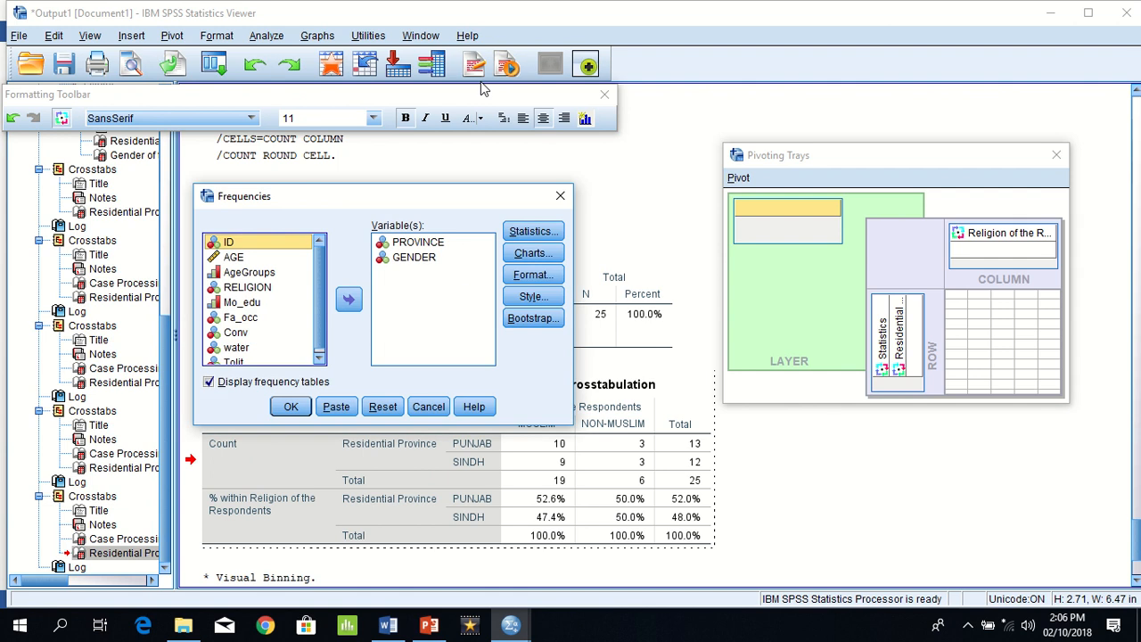
pyautogui.click(421, 242)
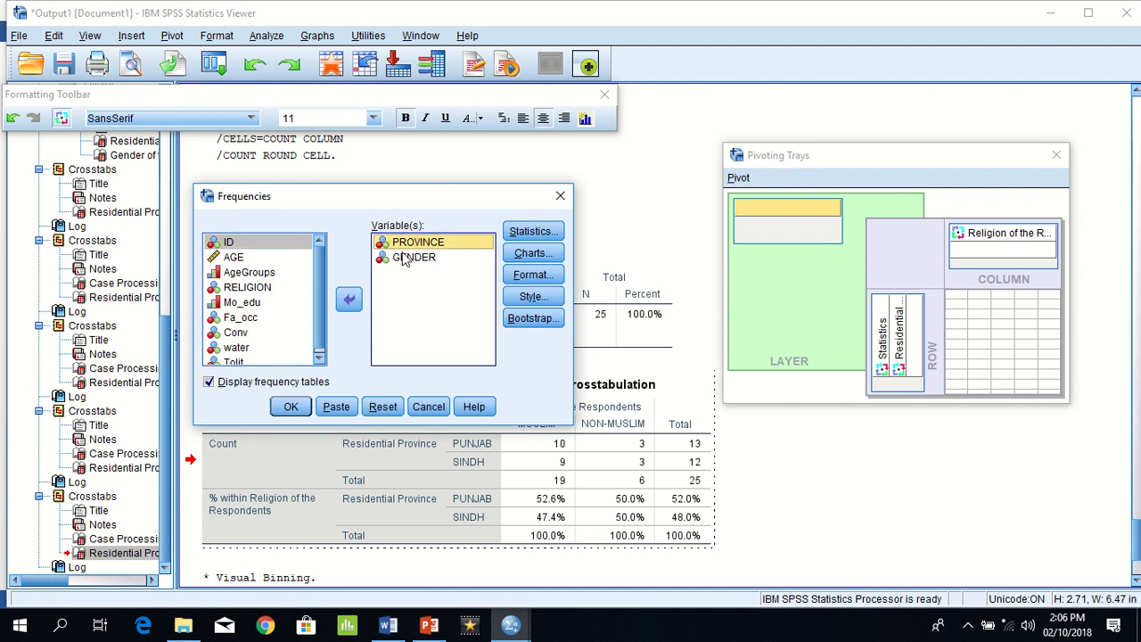
pyautogui.click(345, 303)
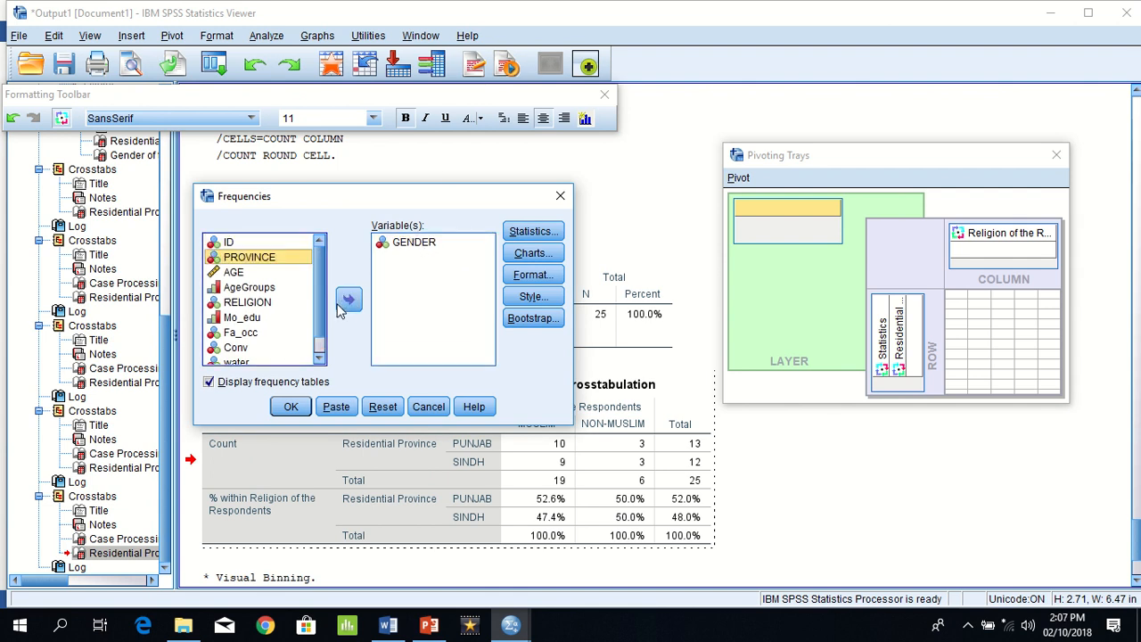
pyautogui.click(415, 249)
pyautogui.click(347, 304)
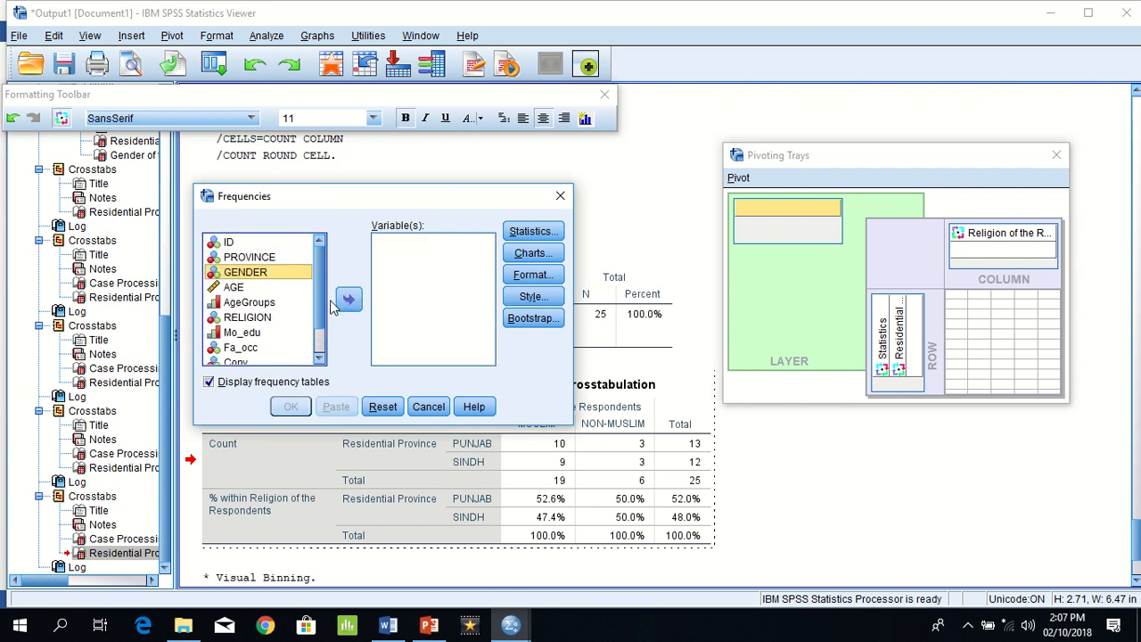
pyautogui.click(253, 303)
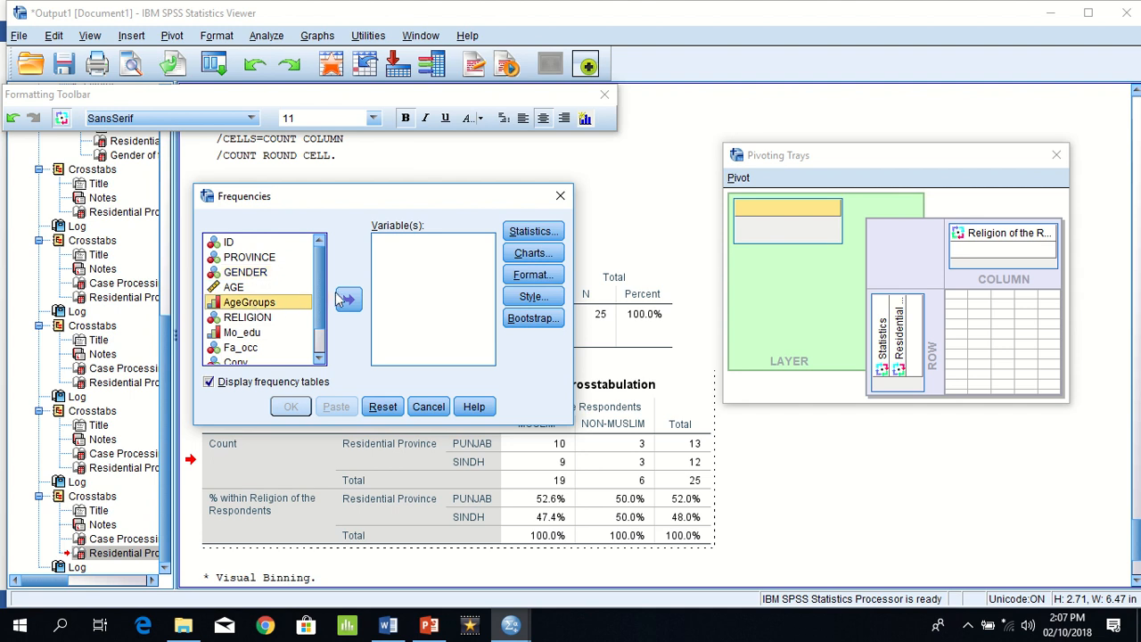
pyautogui.click(348, 299)
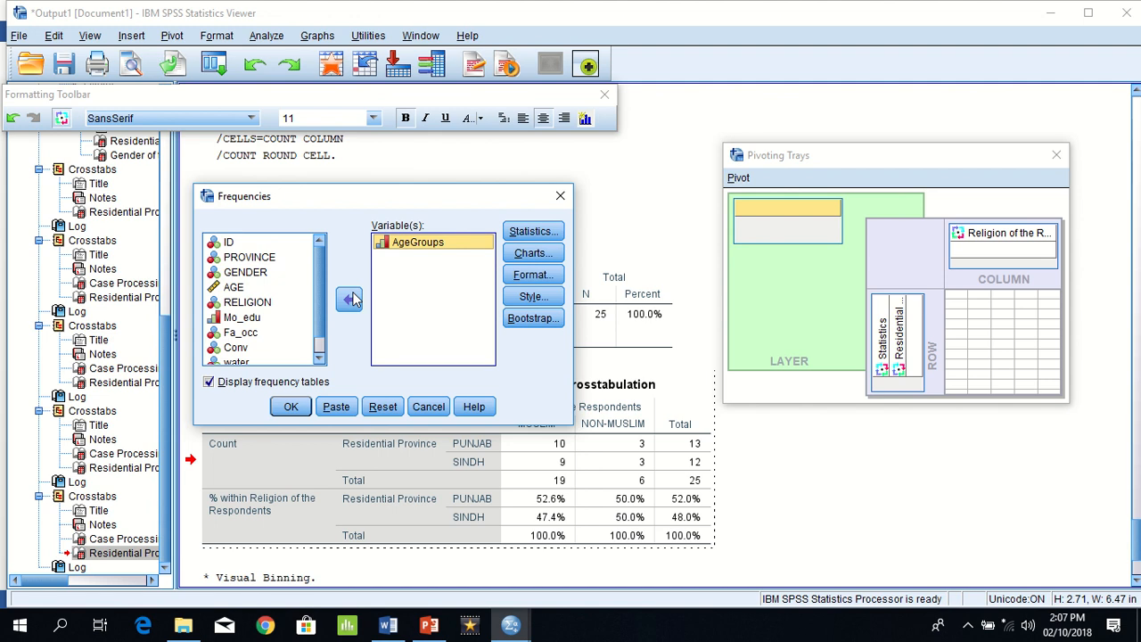
pyautogui.click(291, 407)
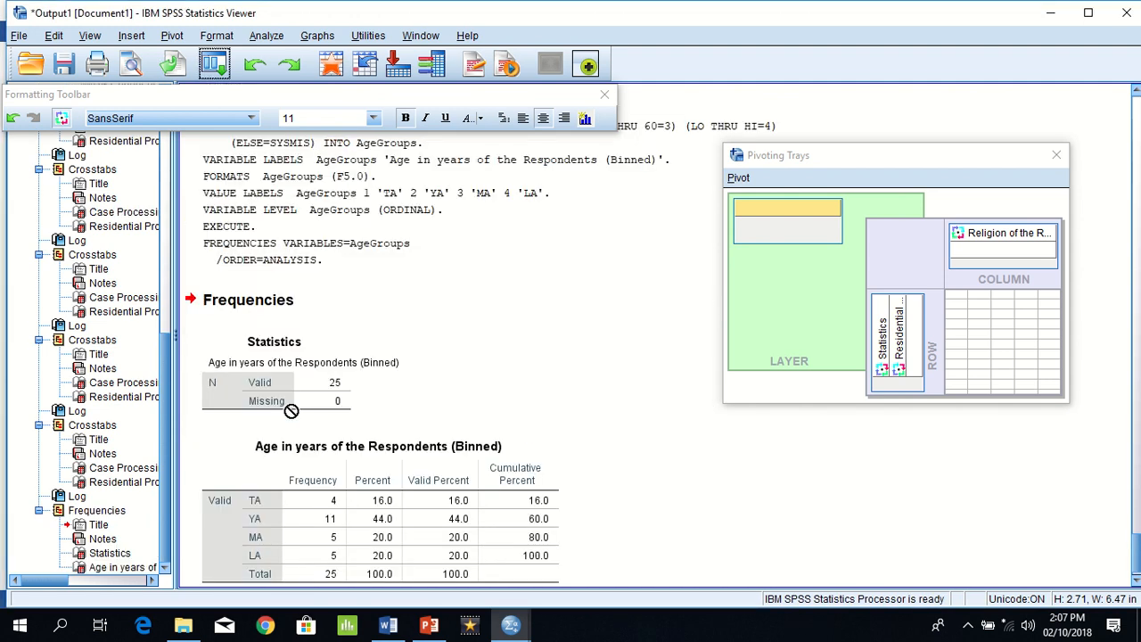
# Step: Examine the AgeGroups frequency table and read question (f) of Example 3 in the Word exercise document, highlighting its text
pyautogui.click(329, 508)
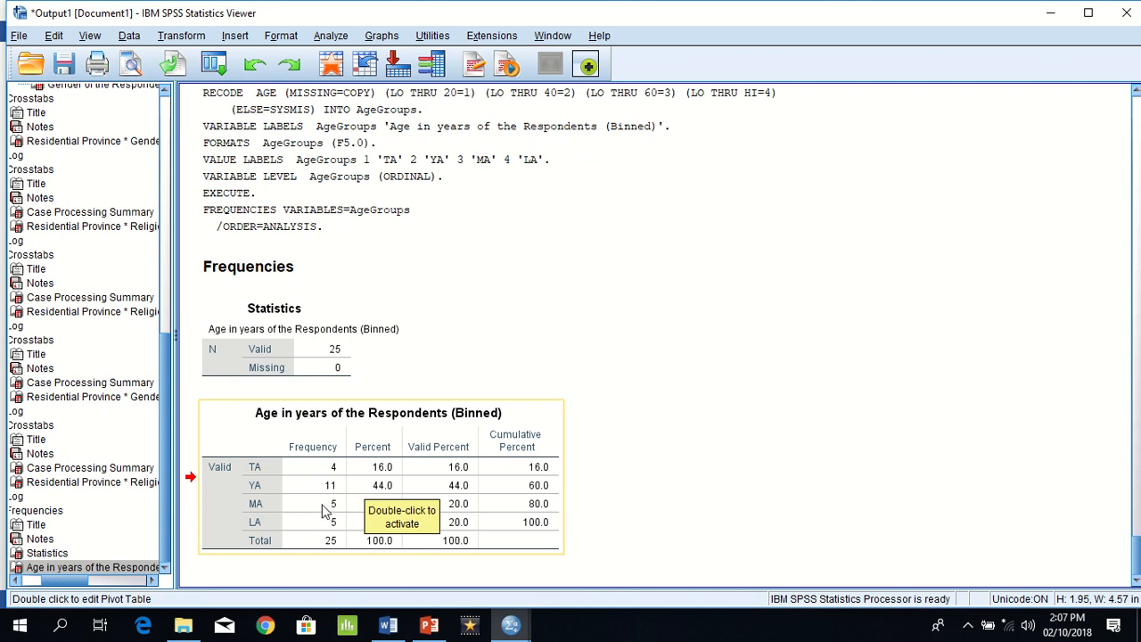
pyautogui.moveTo(514, 488); pyautogui.dragTo(588, 486)
pyautogui.click(599, 479)
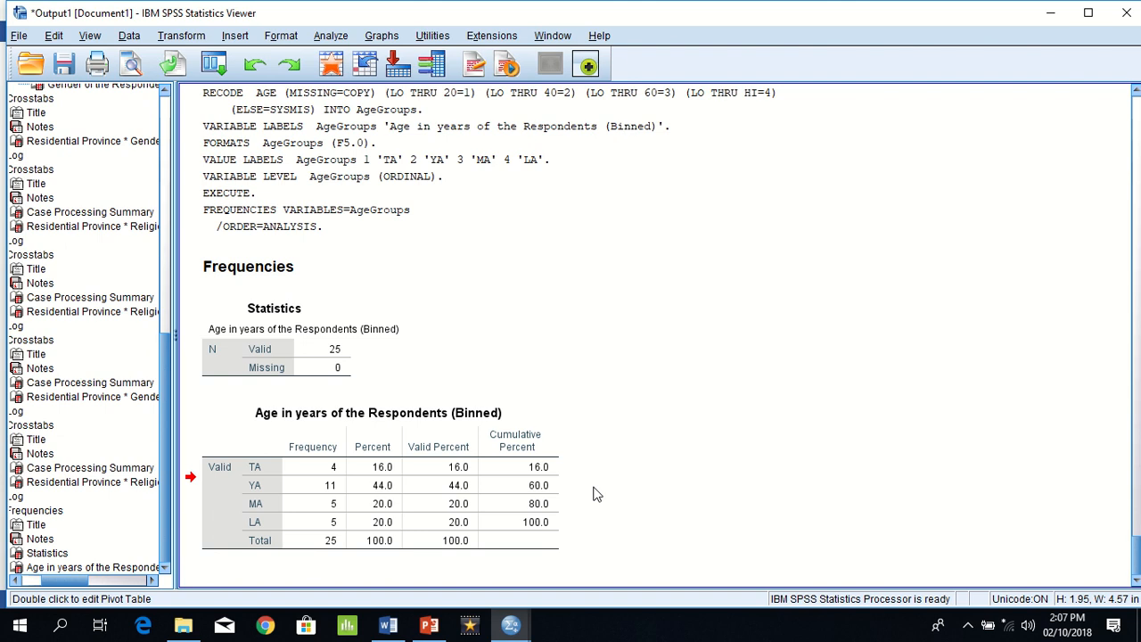
pyautogui.hotkey('alt', 'Tab')
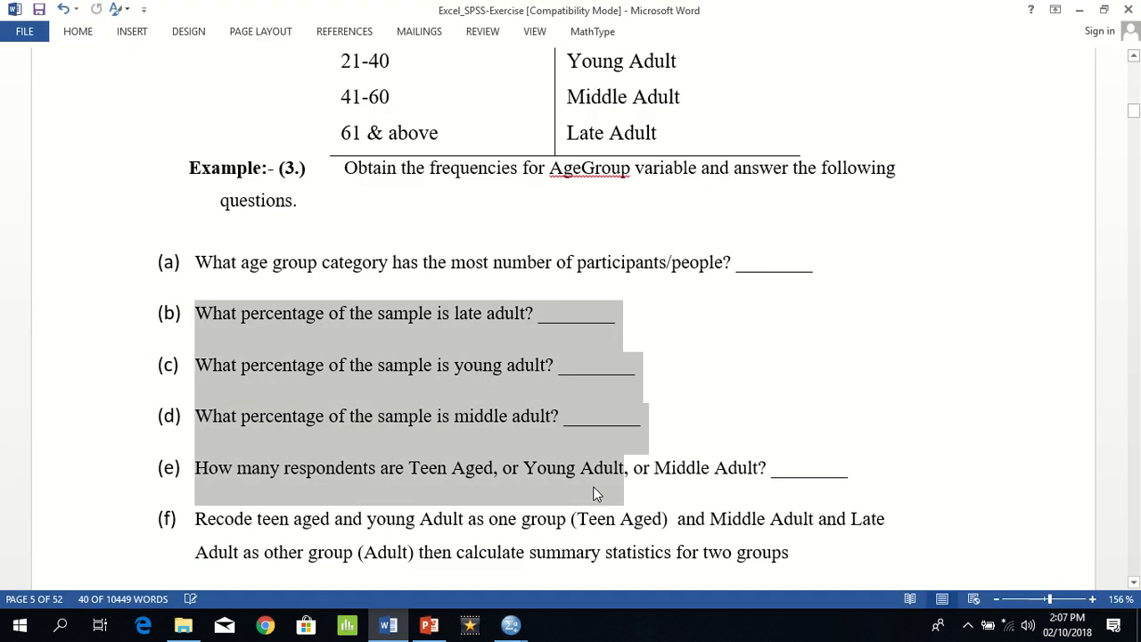
pyautogui.press('Down')
pyautogui.press('Down')
pyautogui.press('Down')
pyautogui.press('Down')
pyautogui.press('Down')
pyautogui.press('Down')
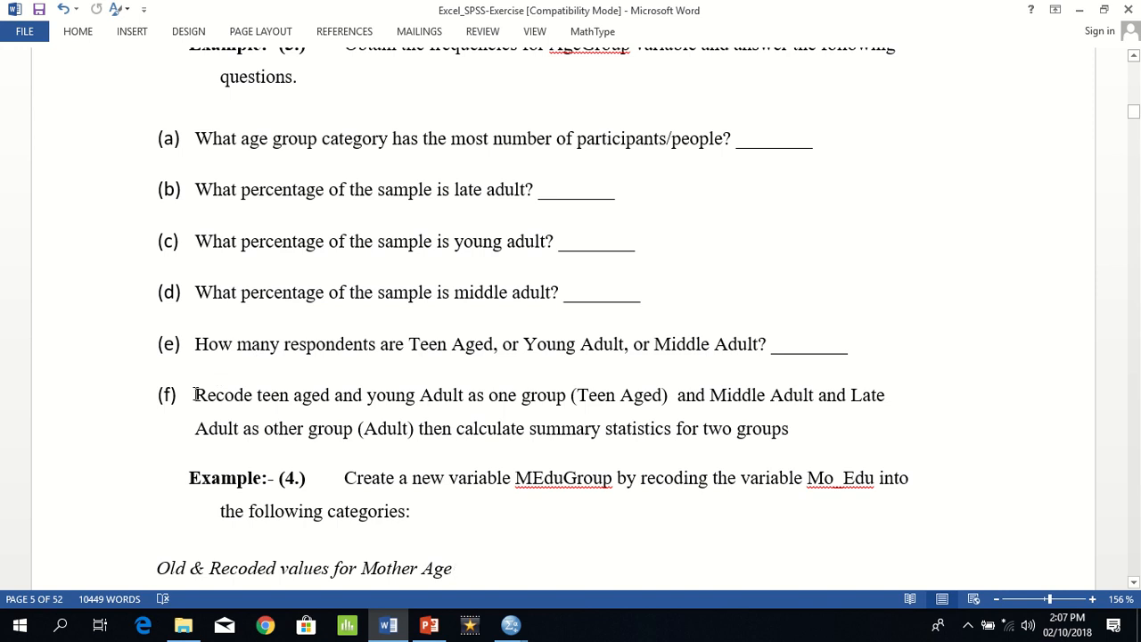
pyautogui.moveTo(194, 395); pyautogui.dragTo(807, 438)
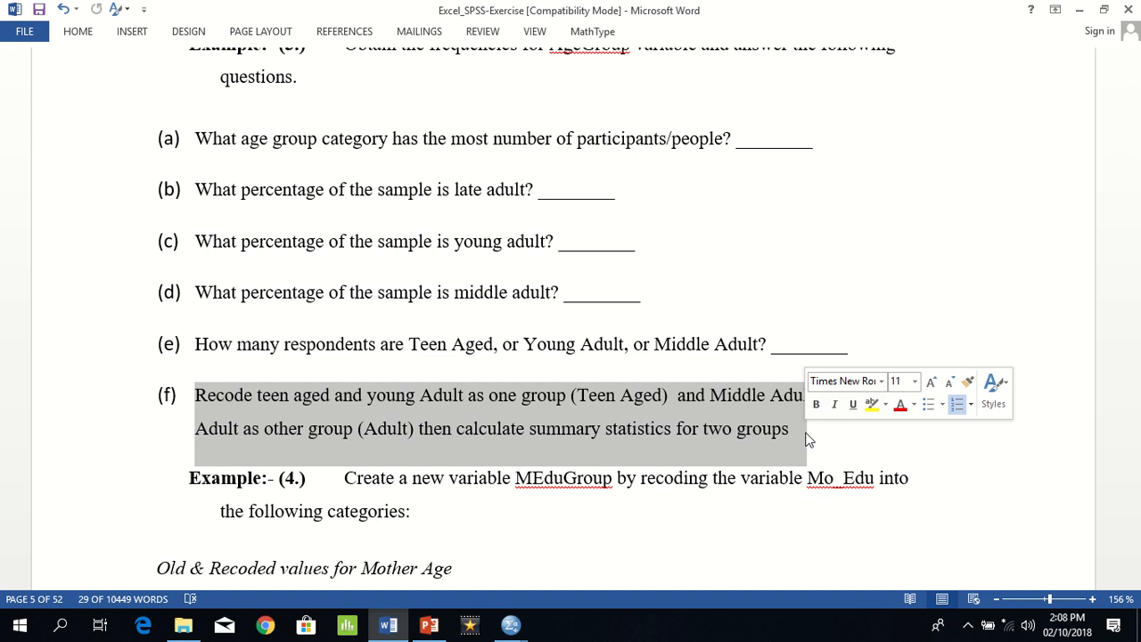
# Step: Switch back to SPSS and set up a recode of AgeGroups into a different variable named newAgeGroups
pyautogui.hotkey('alt', 'Tab')
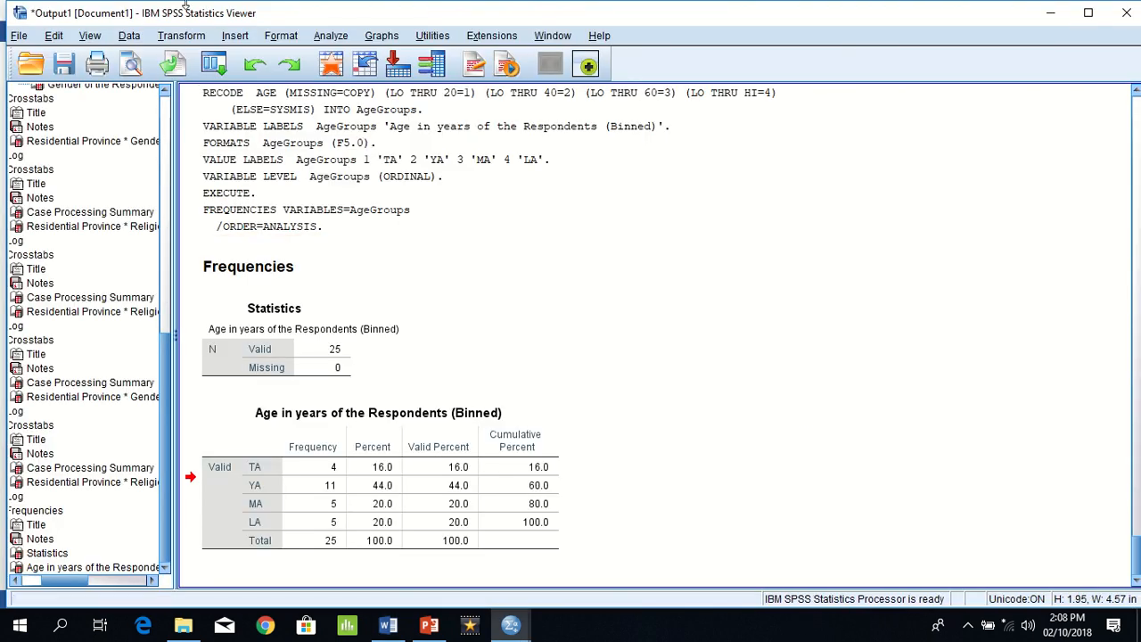
pyautogui.click(178, 40)
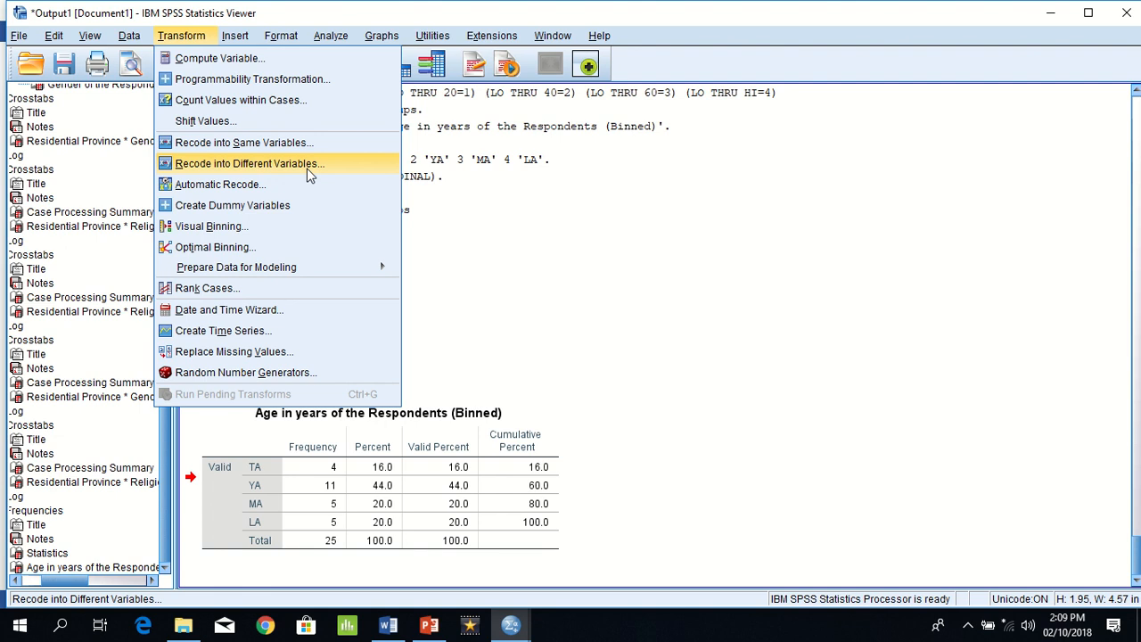
pyautogui.click(330, 172)
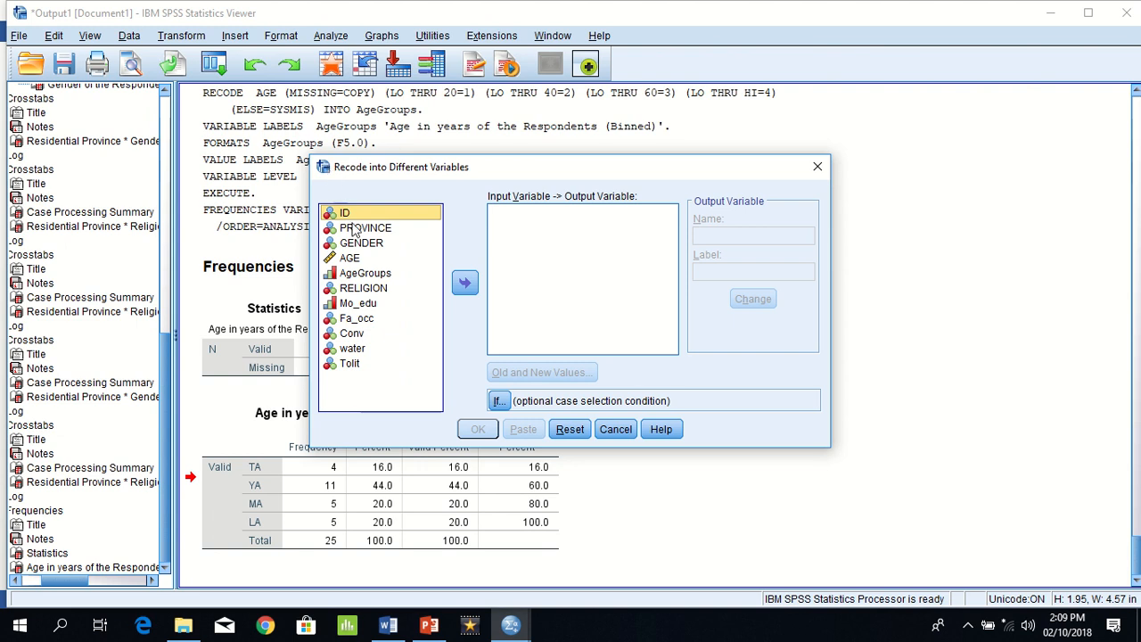
pyautogui.click(364, 272)
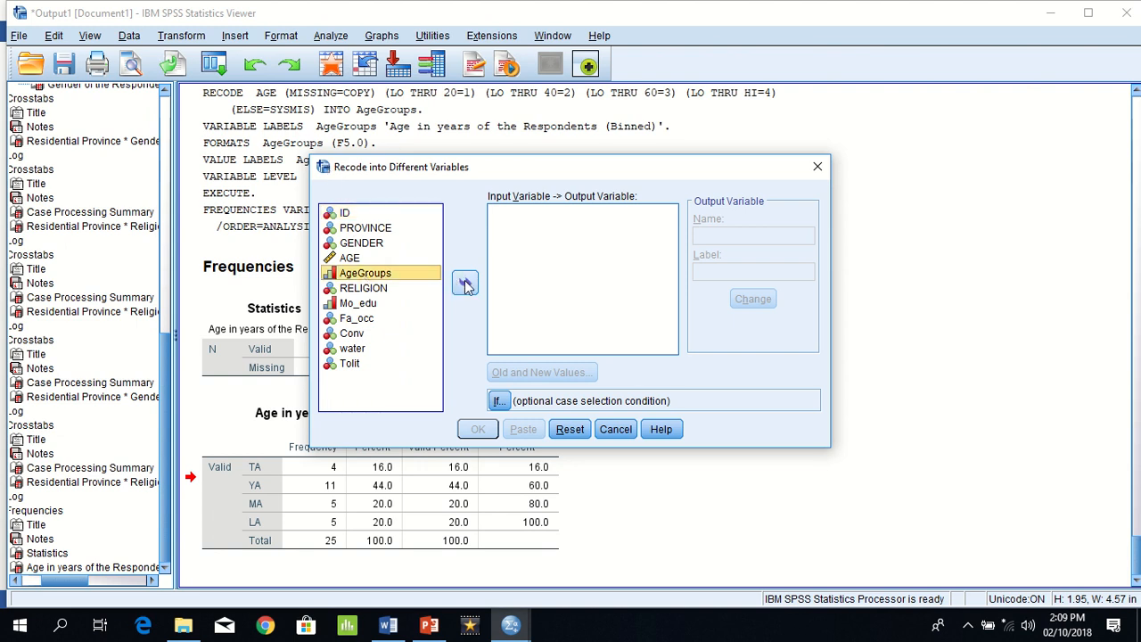
pyautogui.click(464, 283)
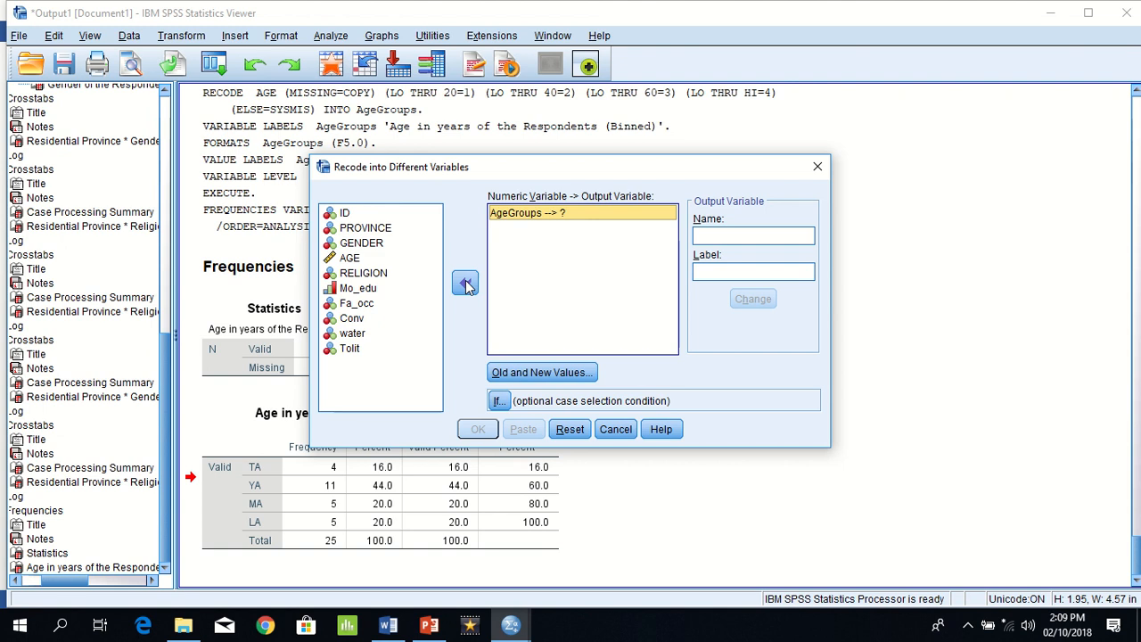
pyautogui.click(713, 236)
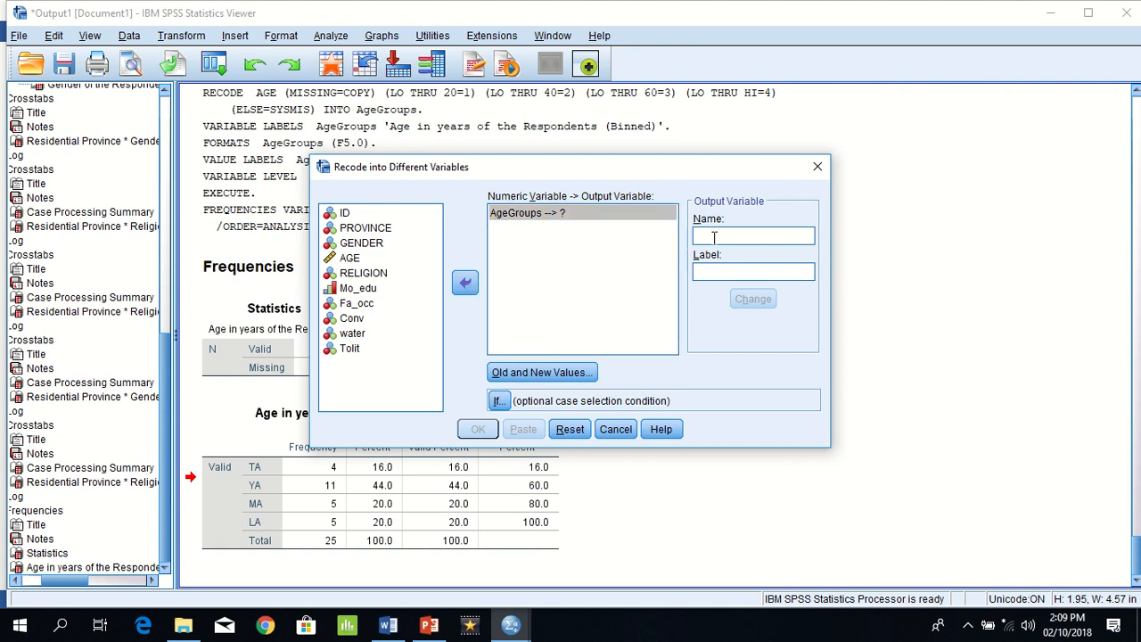
pyautogui.write('new')
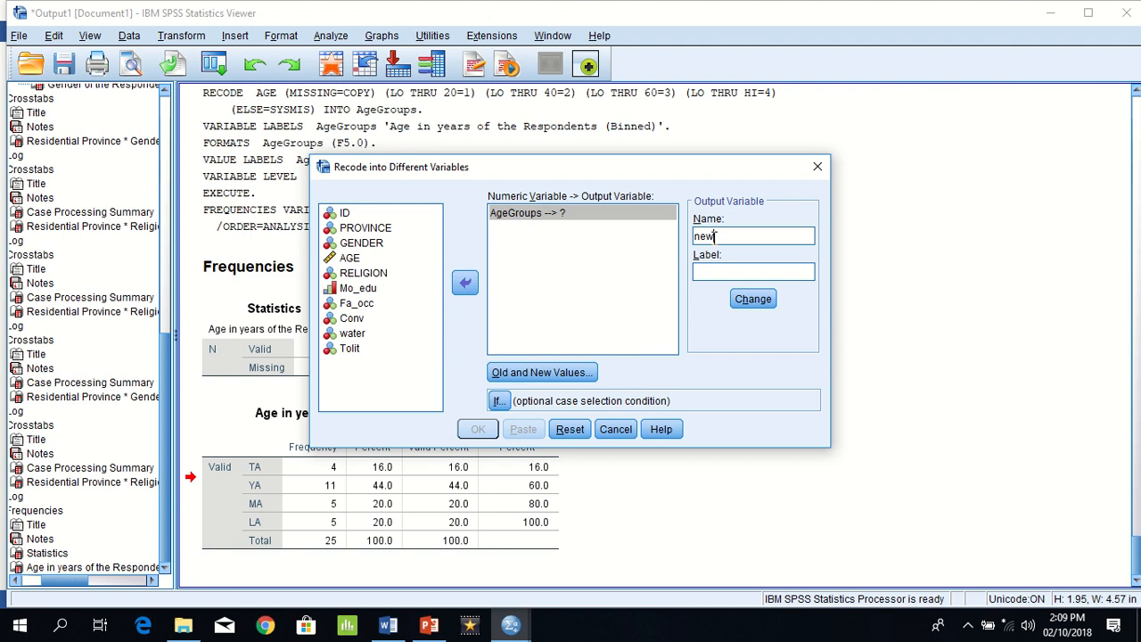
pyautogui.write('AgeGroups')
pyautogui.click(744, 301)
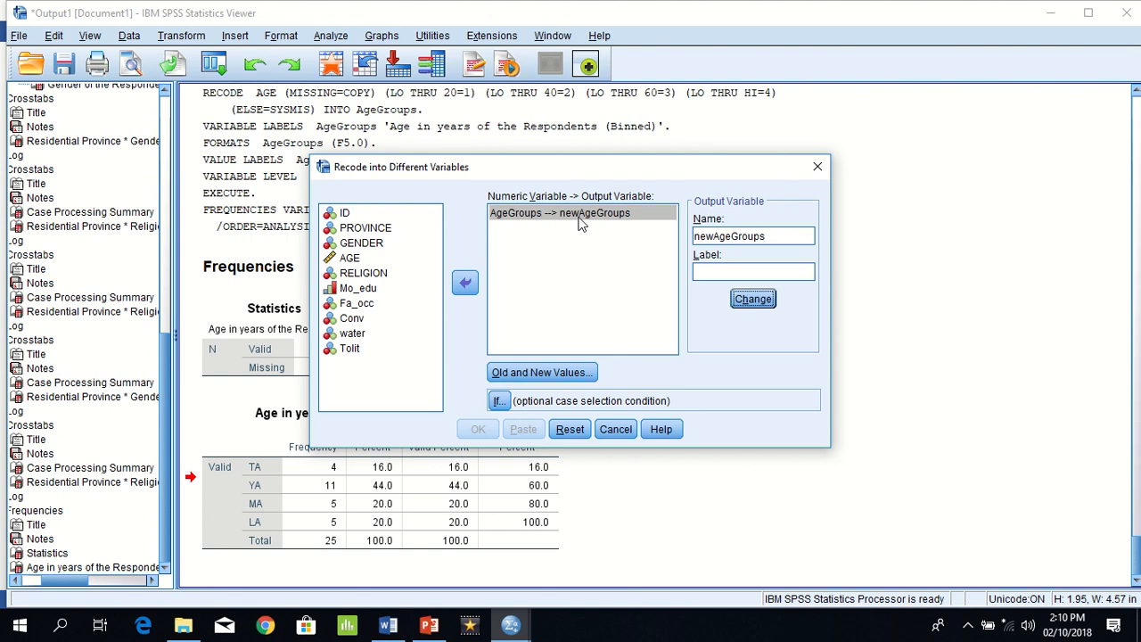
# Step: Add a recode rule for newAgeGroups that maps the old values 1 through 2 to the new value 1
pyautogui.click(511, 377)
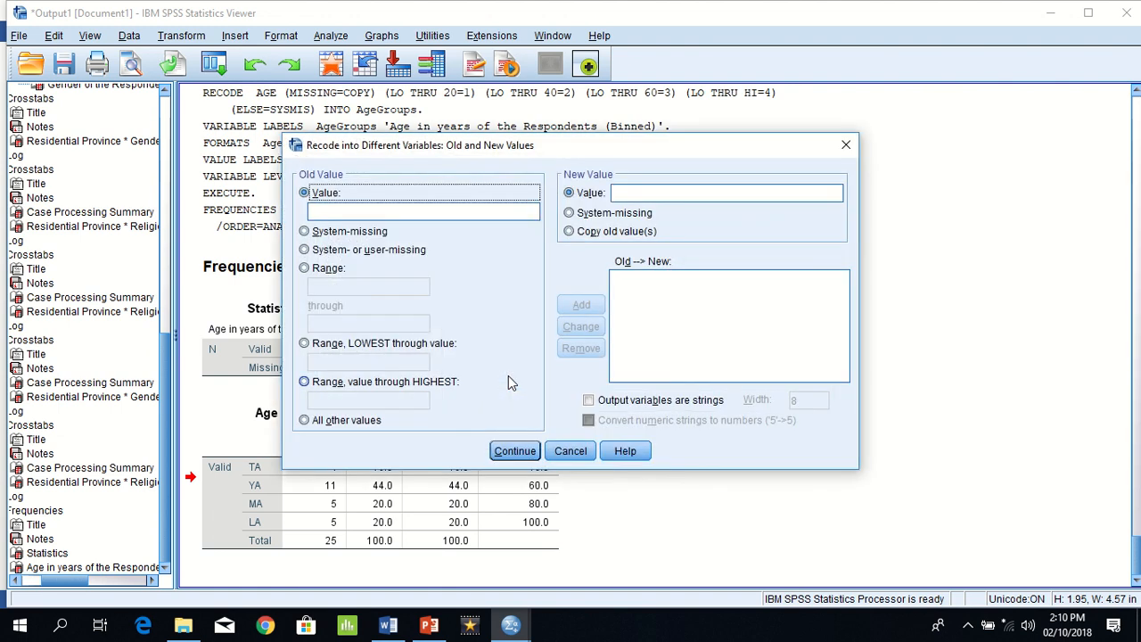
pyautogui.click(304, 268)
pyautogui.click(323, 286)
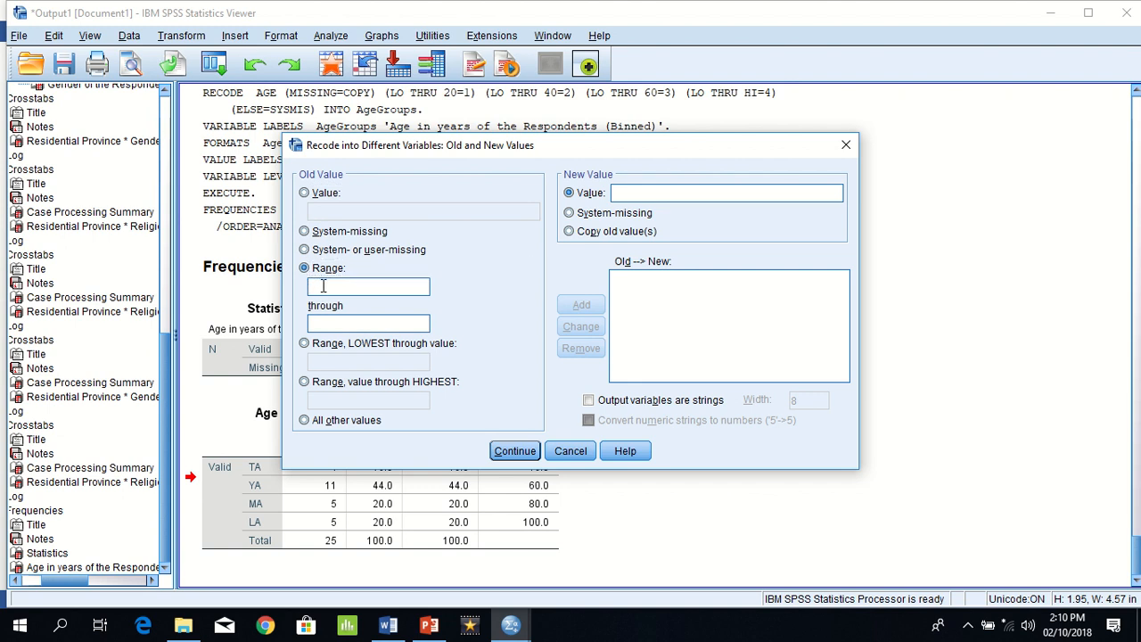
pyautogui.write('1')
pyautogui.click(332, 324)
pyautogui.write('2')
pyautogui.click(642, 192)
pyautogui.write('1')
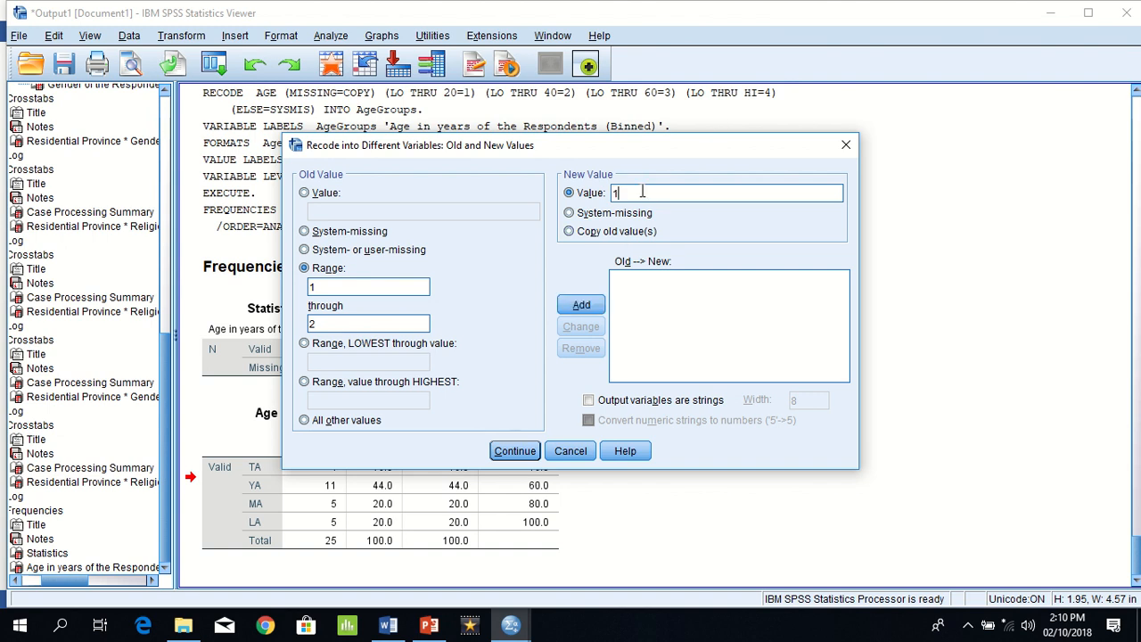
pyautogui.click(582, 308)
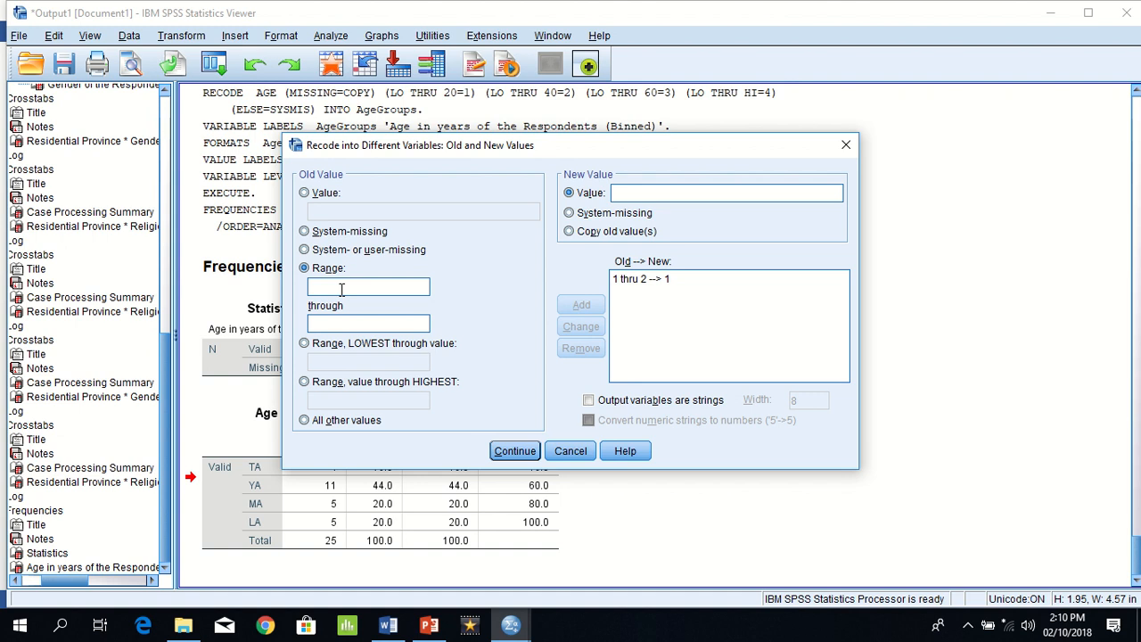
# Step: Add a rule mapping the old values 3 through 4 to the new value 2 and run the recode
pyautogui.write('3')
pyautogui.click(330, 325)
pyautogui.write('4')
pyautogui.click(670, 194)
pyautogui.write('2')
pyautogui.click(582, 304)
pyautogui.click(515, 450)
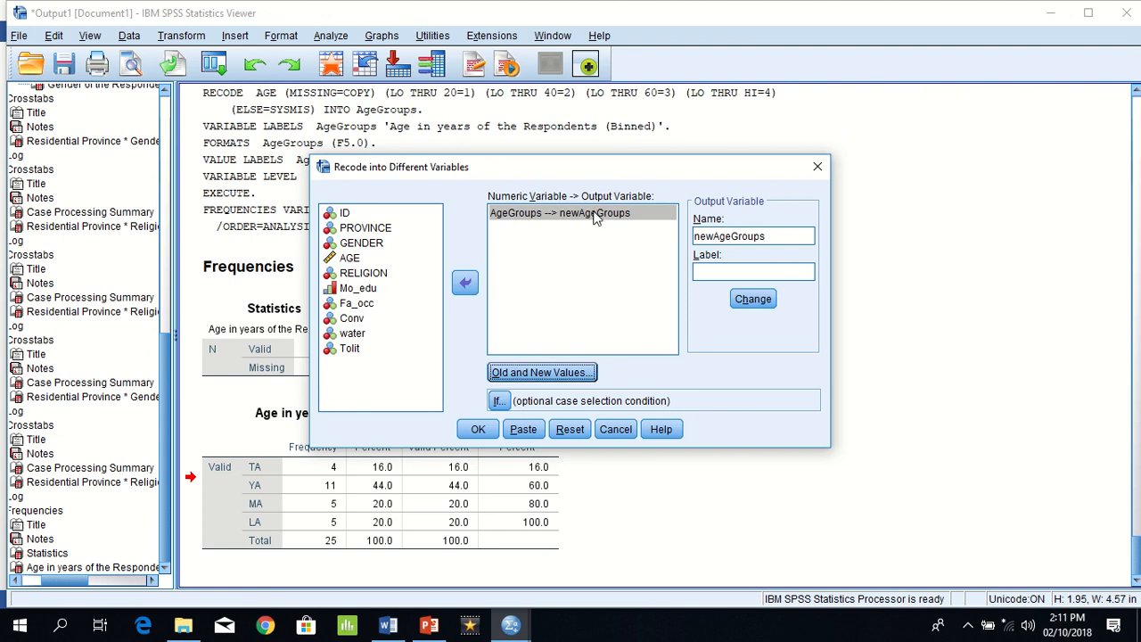
pyautogui.click(478, 429)
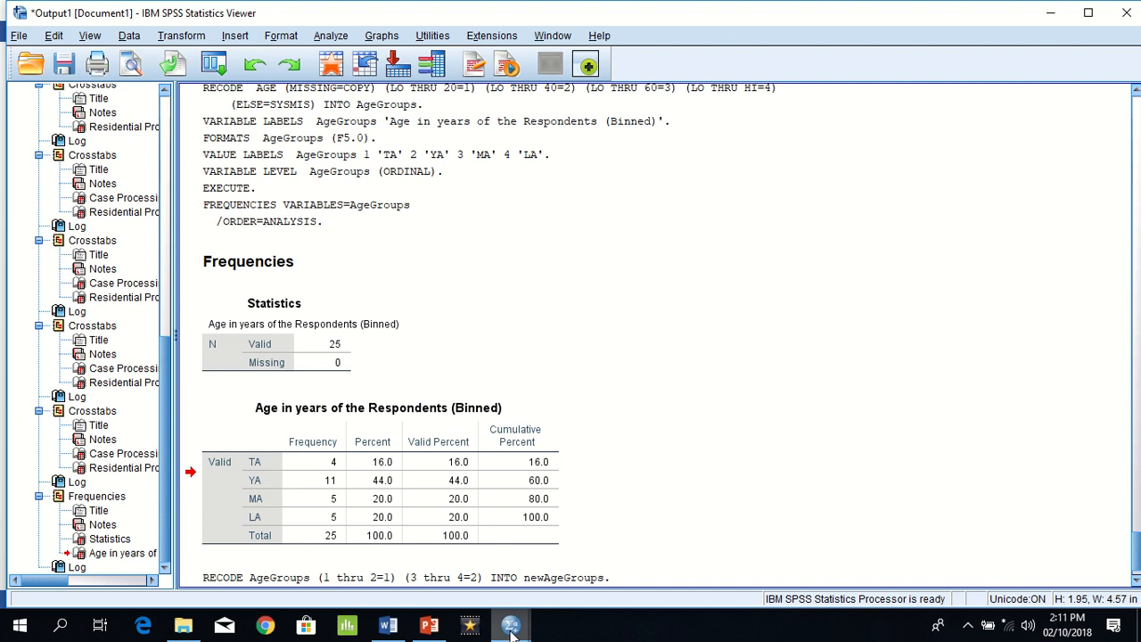
# Step: Switch to the SPSS Data Editor and examine the newAgeGroups variable and its values in the data
pyautogui.moveTo(512, 628)
pyautogui.click(676, 526)
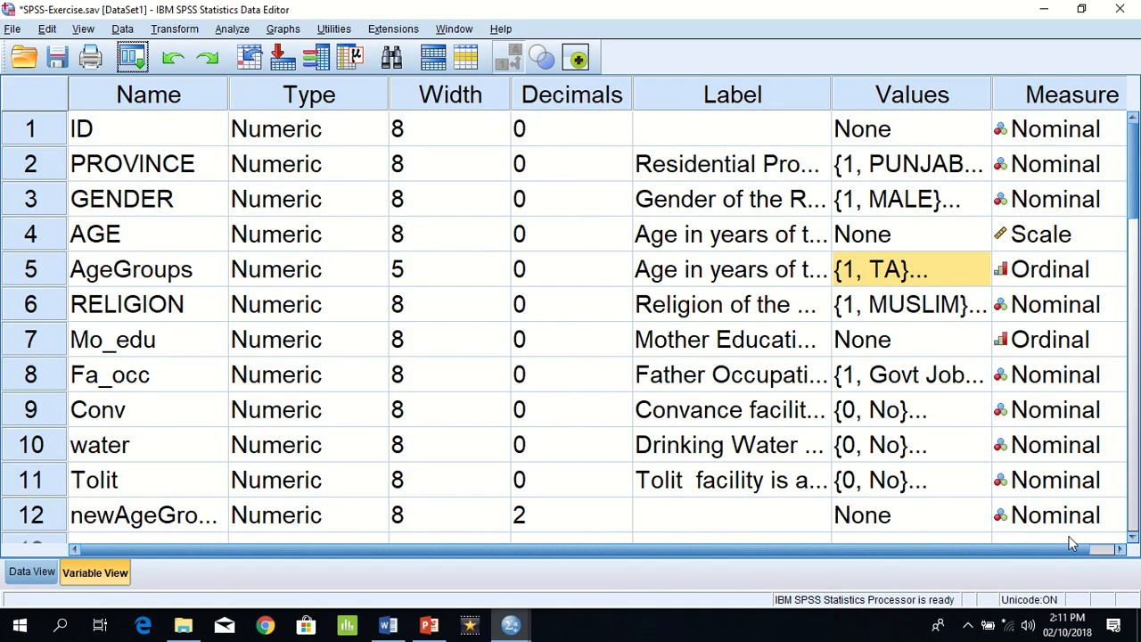
pyautogui.click(1123, 550)
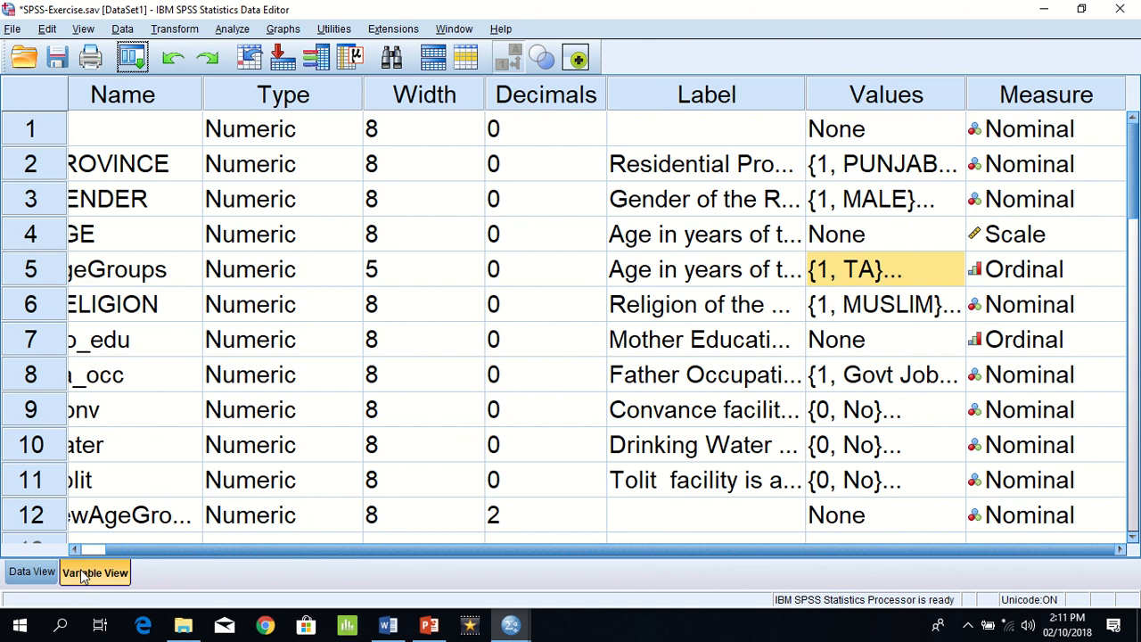
pyautogui.click(16, 573)
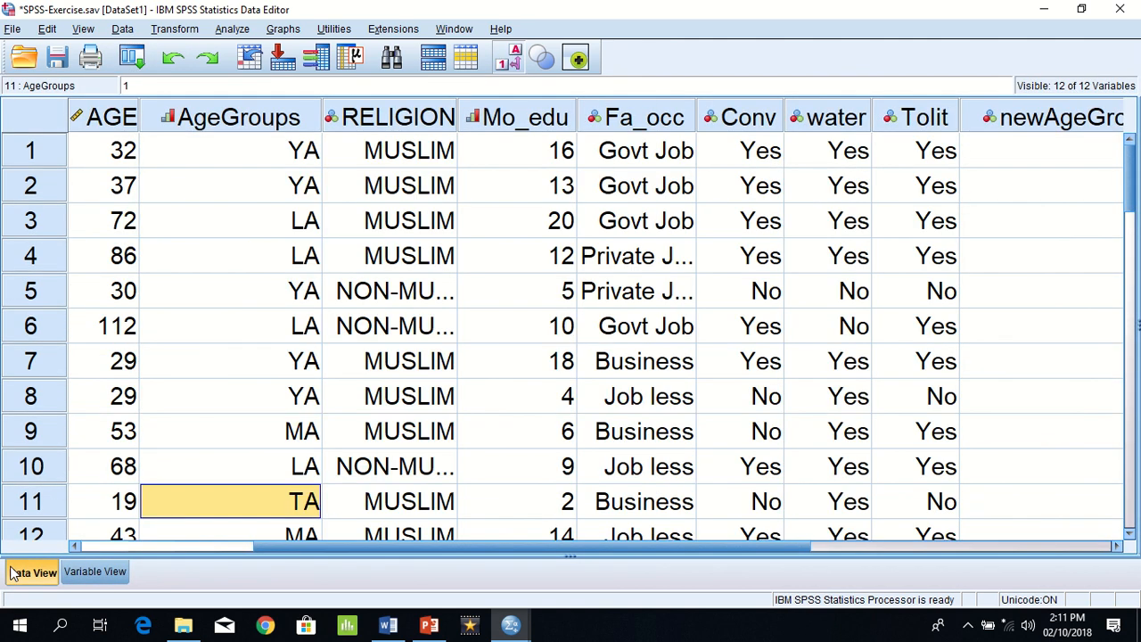
pyautogui.click(1117, 547)
pyautogui.click(1117, 546)
pyautogui.click(1117, 546)
pyautogui.click(1117, 547)
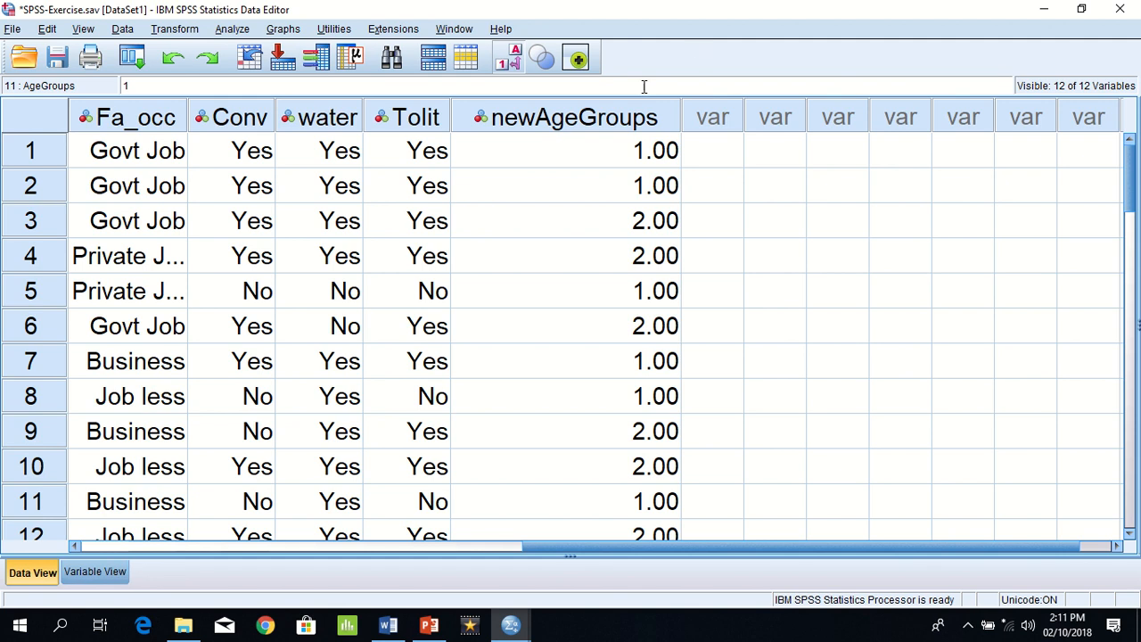
# Step: Add a value label to the newAgeGroups variable that assigns "Teen Age" to the value 1
pyautogui.doubleClick(626, 114)
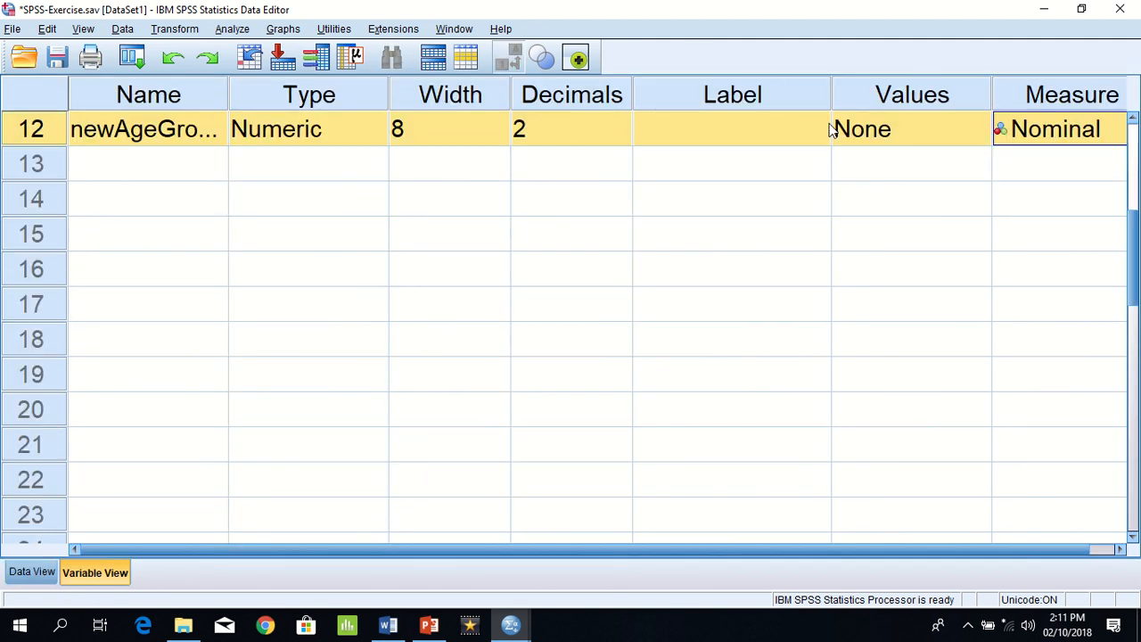
pyautogui.click(877, 130)
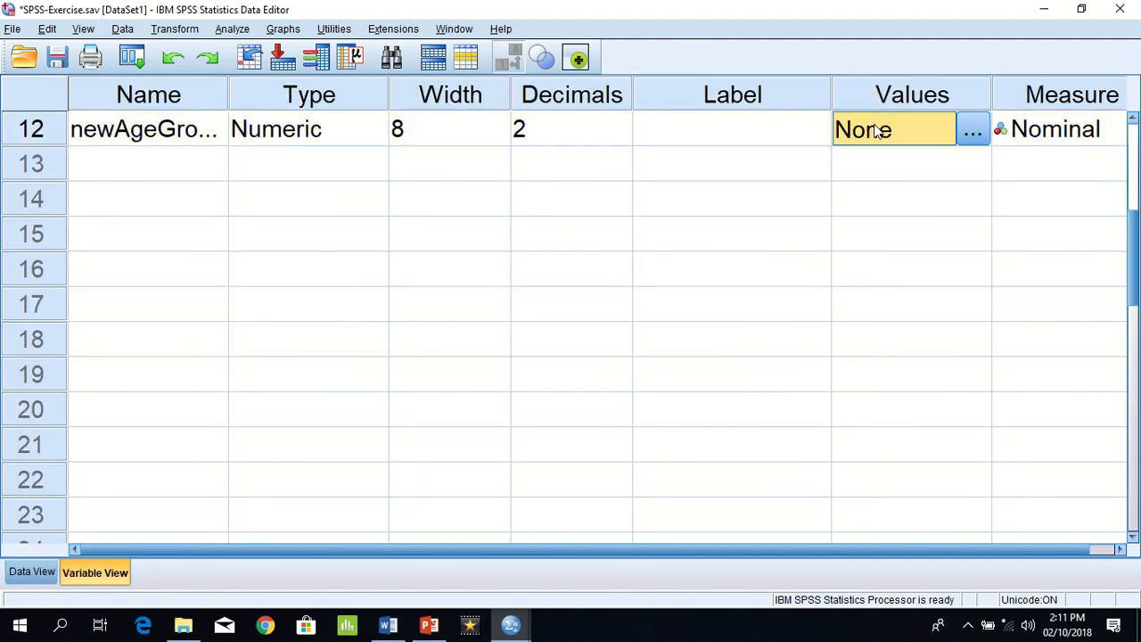
pyautogui.click(970, 132)
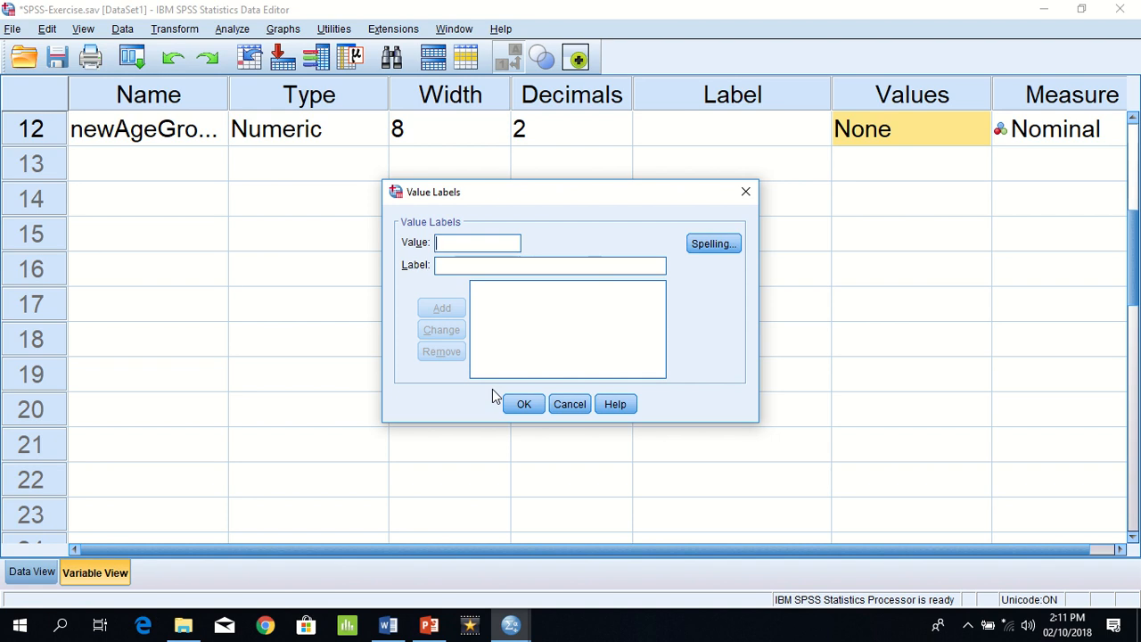
pyautogui.write('TA')
pyautogui.press('BackSpace')
pyautogui.press('BackSpace')
pyautogui.write('1')
pyautogui.click(470, 265)
pyautogui.write('T')
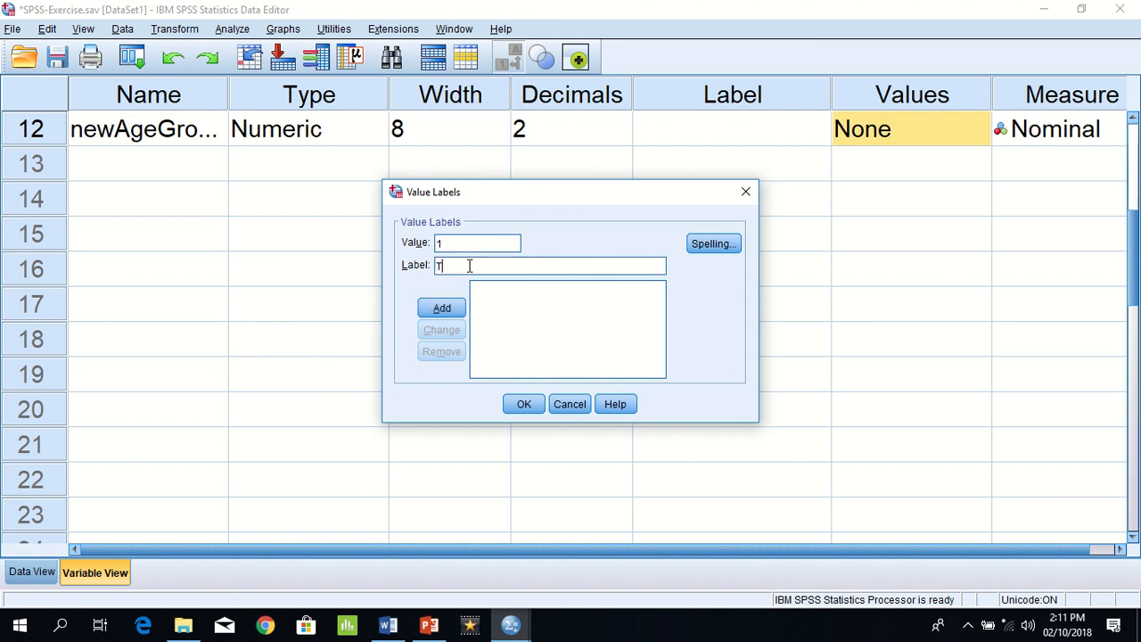
pyautogui.write('een Age')
pyautogui.click(446, 310)
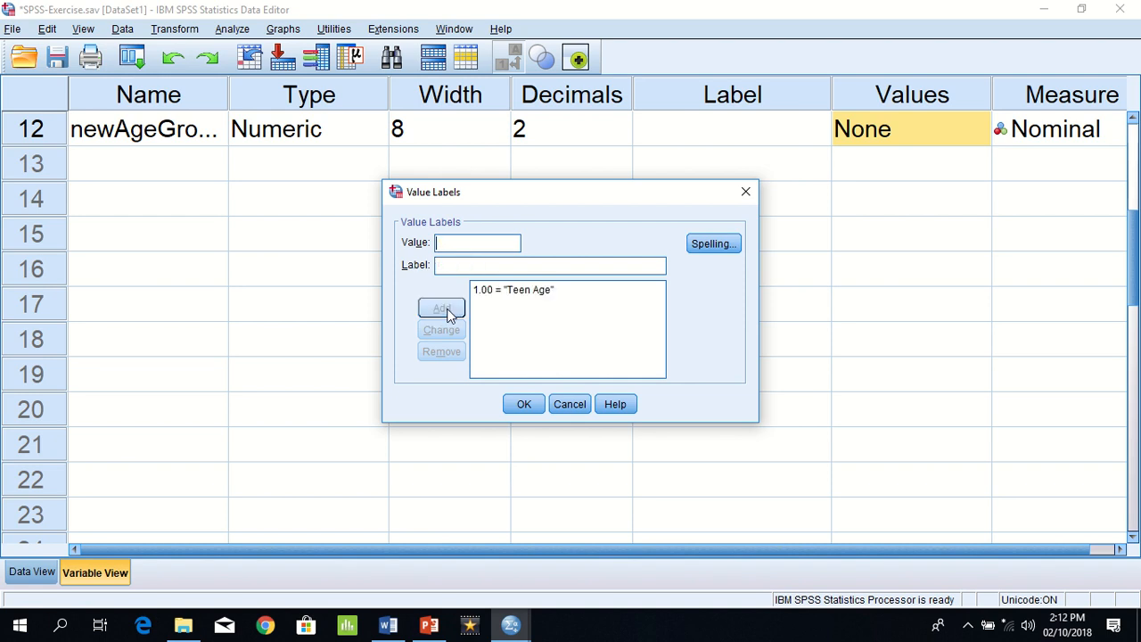
# Step: Add the label "Adult" for the value 2, apply the value labels and return to the data
pyautogui.write('2')
pyautogui.click(457, 268)
pyautogui.write('Adult')
pyautogui.click(442, 310)
pyautogui.click(526, 407)
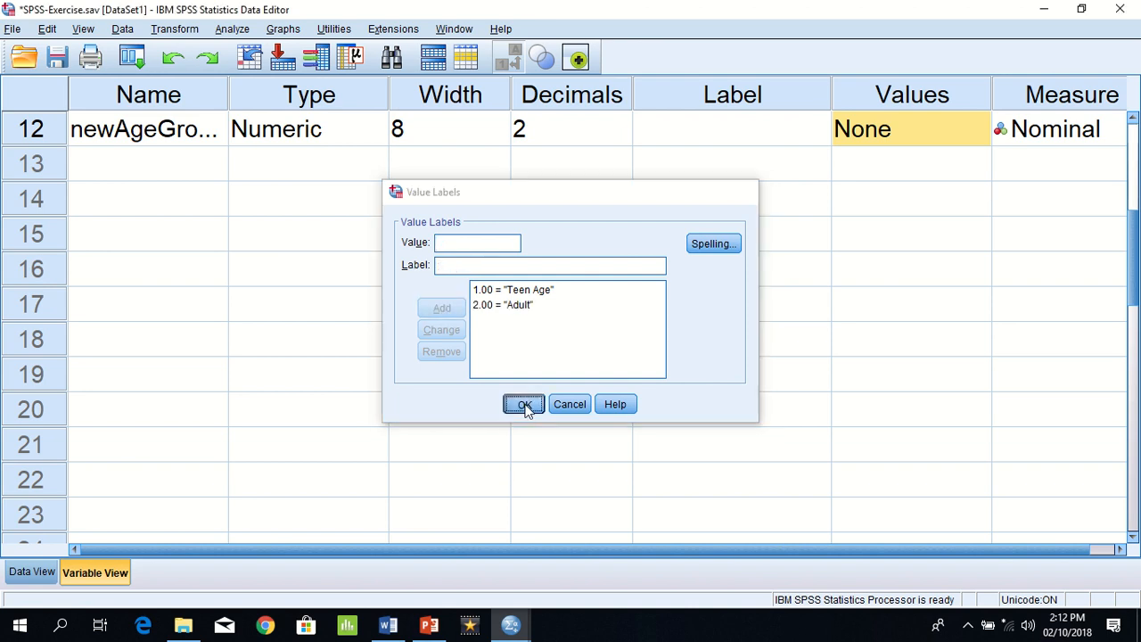
pyautogui.click(22, 576)
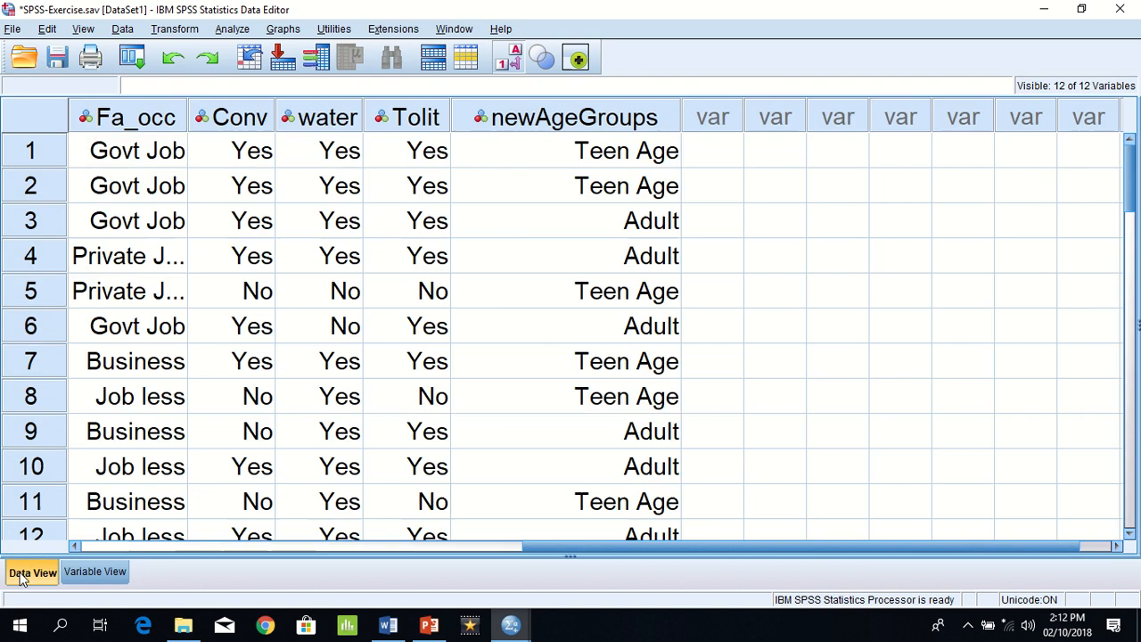
# Step: Move the newAgeGroups variable directly after AgeGroups in the variable list
pyautogui.click(90, 571)
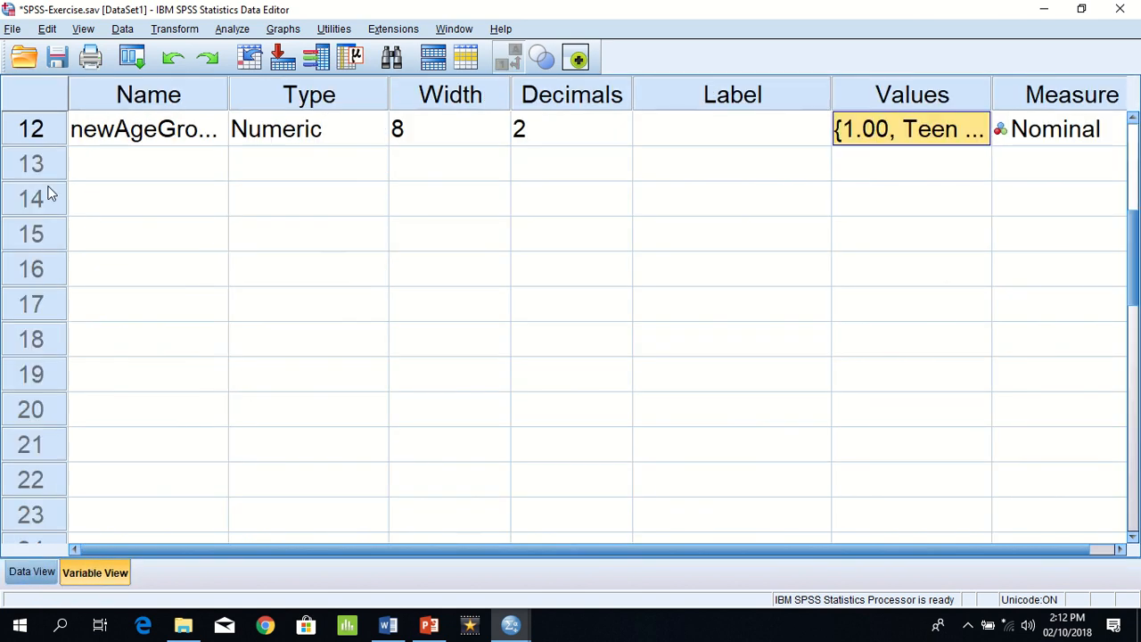
pyautogui.scroll(2, 82, 218)
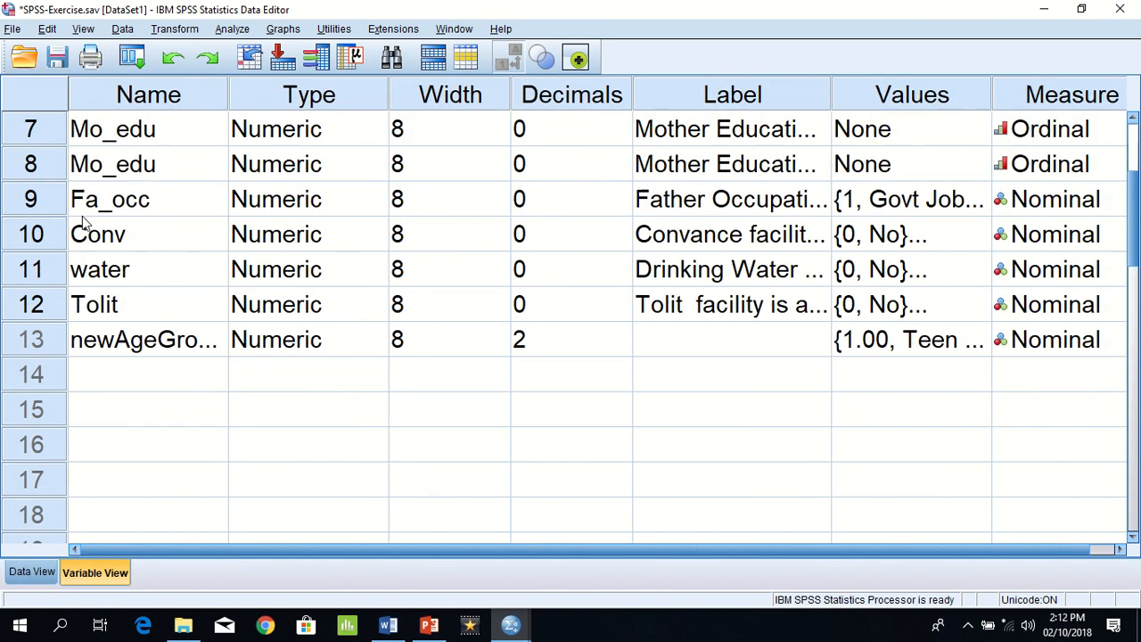
pyautogui.scroll(3, 82, 218)
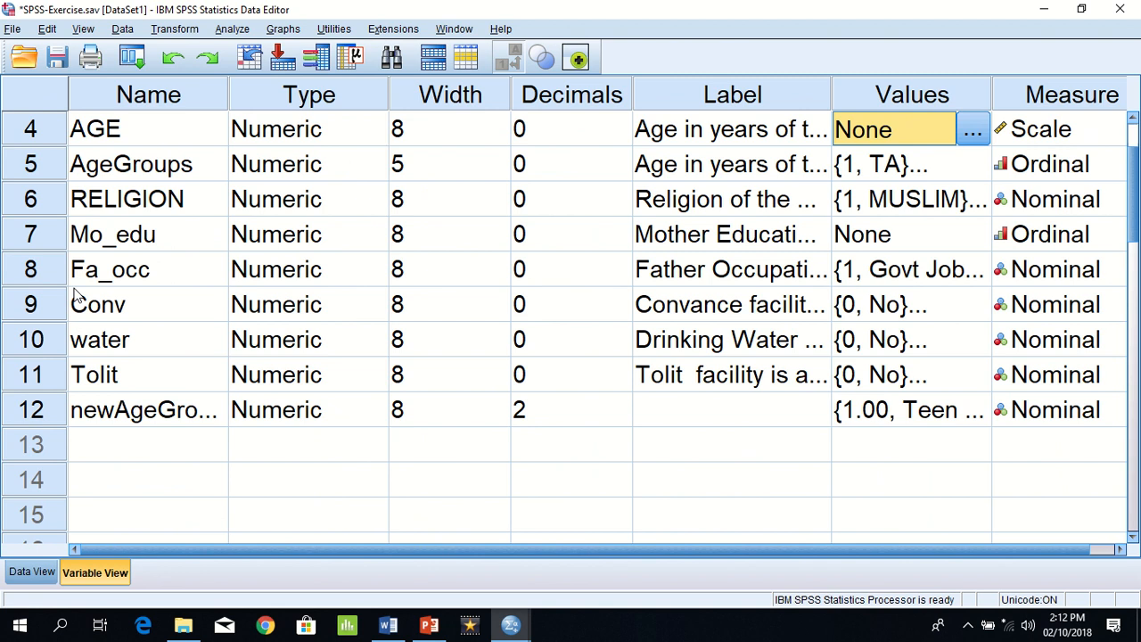
pyautogui.click(36, 409)
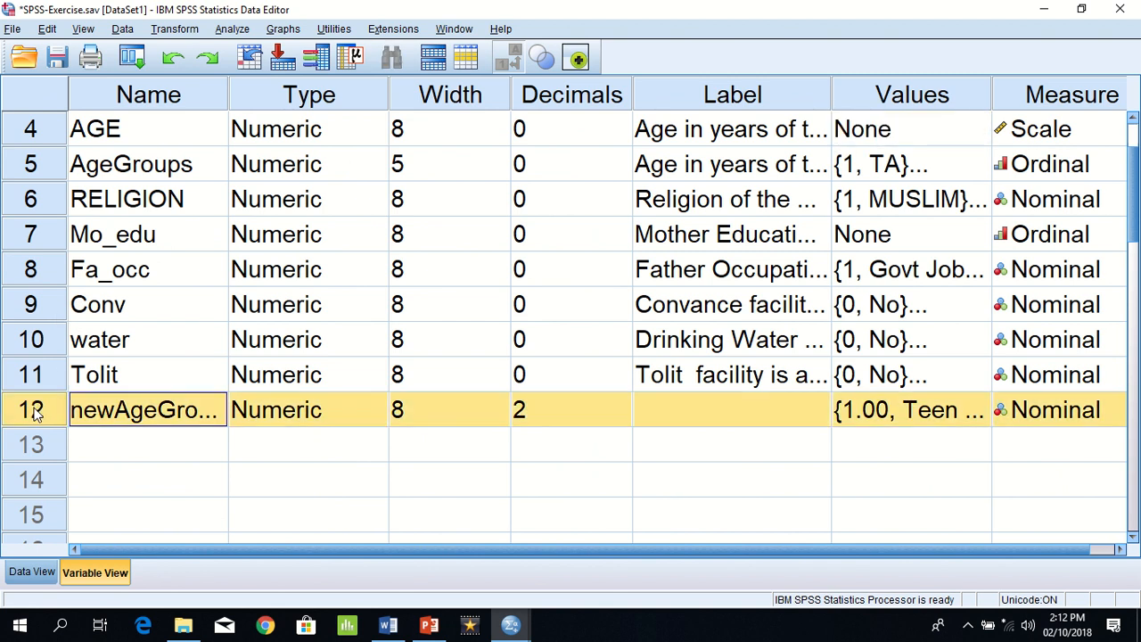
pyautogui.moveTo(36, 412); pyautogui.dragTo(56, 201)
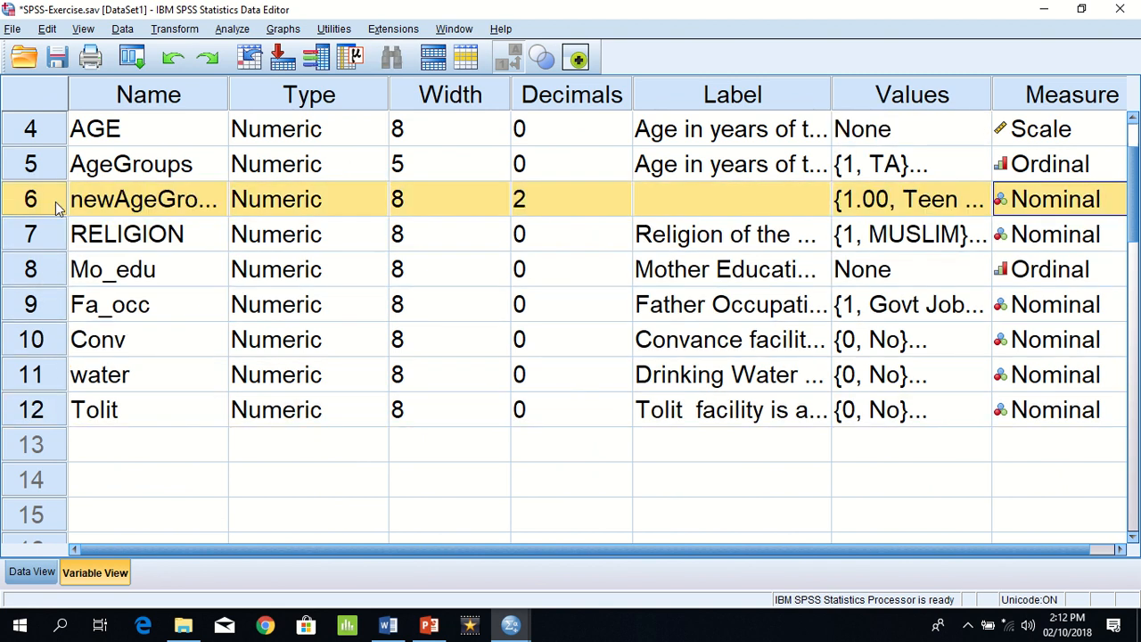
# Step: Return to the data and compare the first case's values in AGE, AgeGroups and newAgeGroups
pyautogui.click(32, 571)
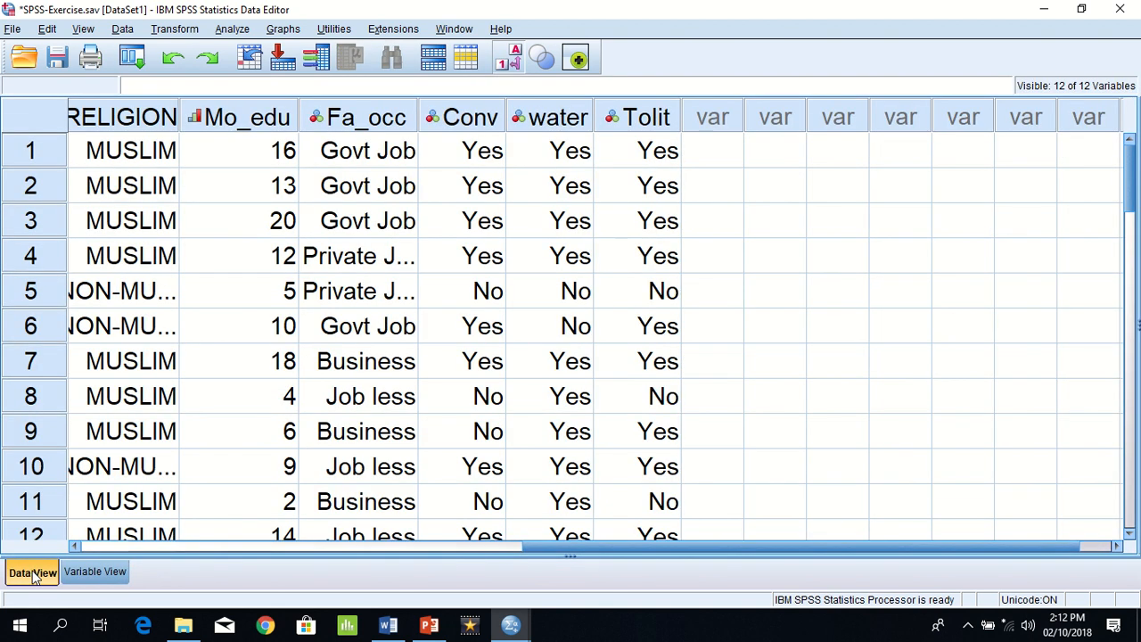
pyautogui.click(251, 338)
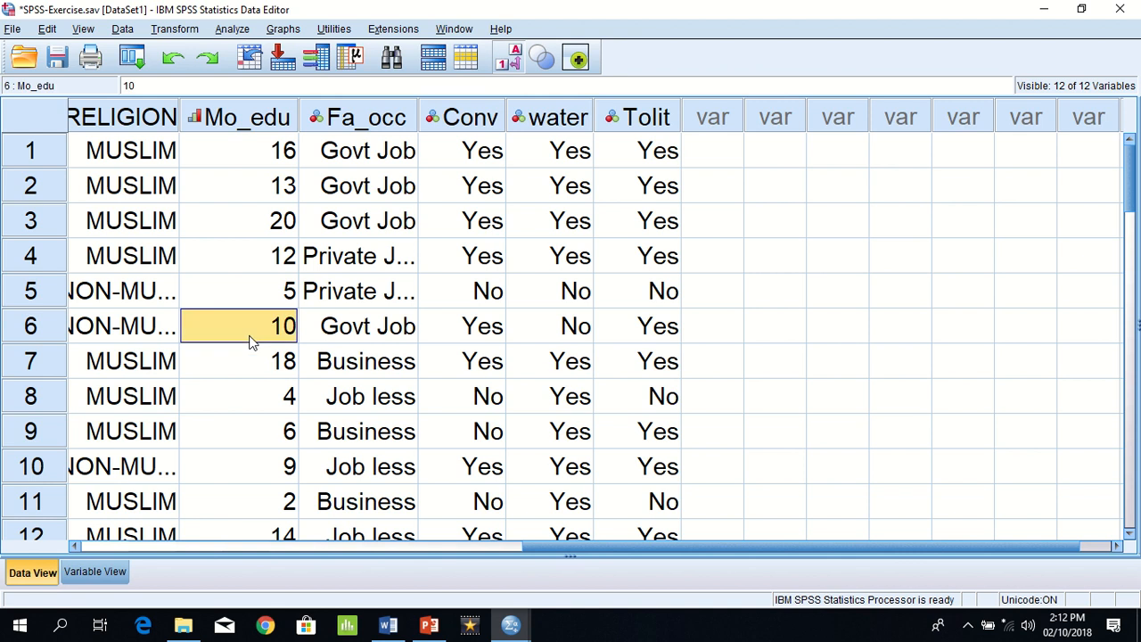
pyautogui.press('Left')
pyautogui.press('Left')
pyautogui.press('Left')
pyautogui.press('Left')
pyautogui.press('Left')
pyautogui.press('Left')
pyautogui.press('Left')
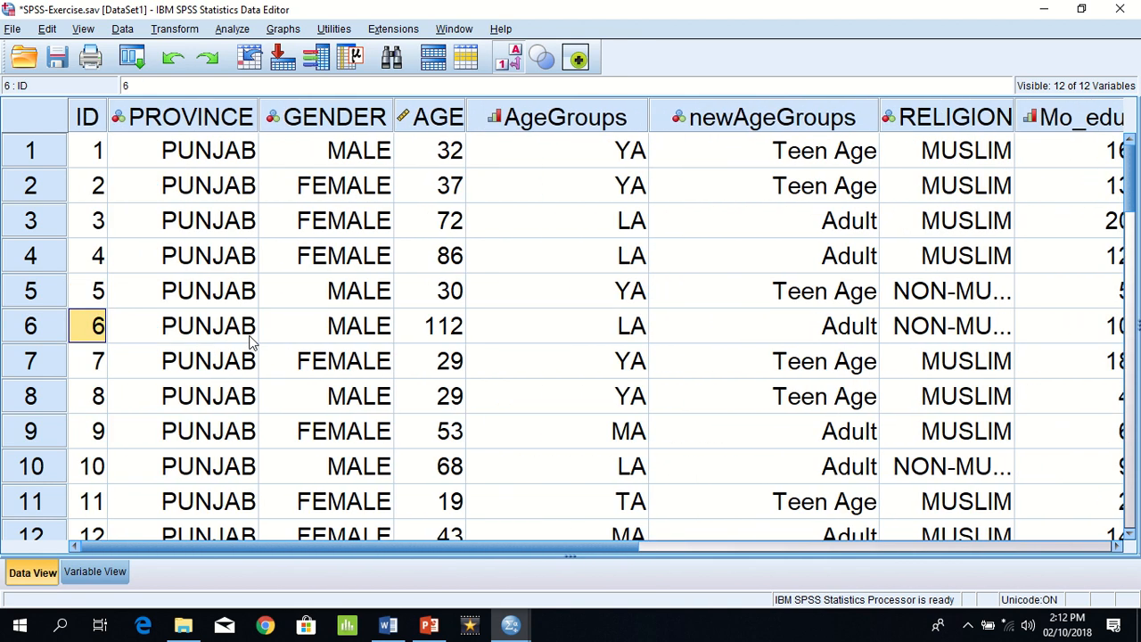
pyautogui.click(451, 153)
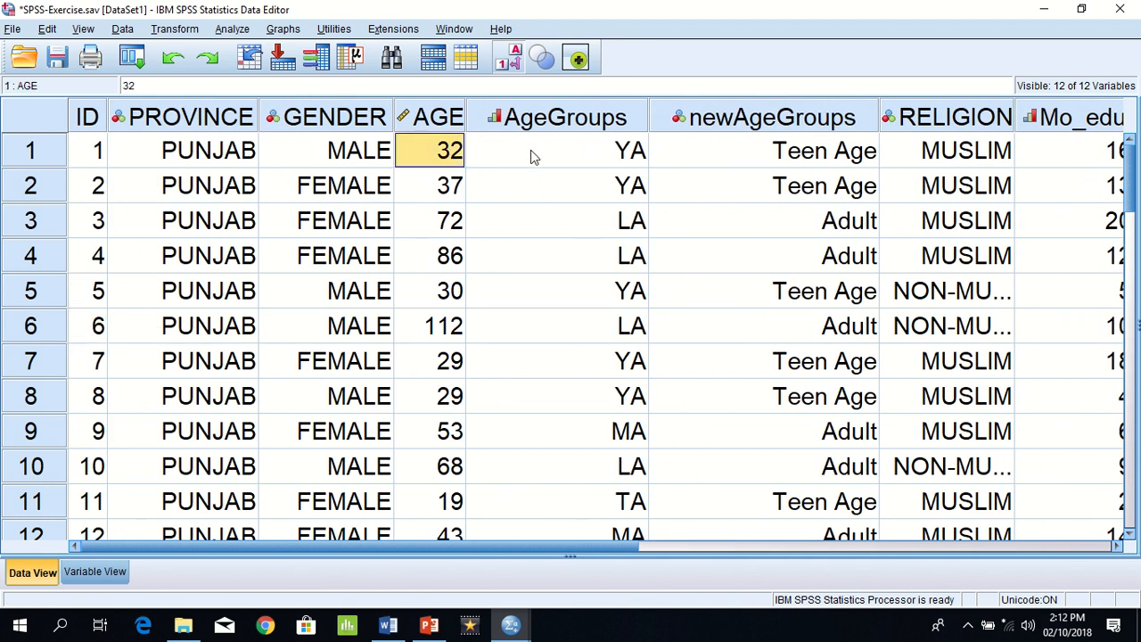
pyautogui.click(530, 153)
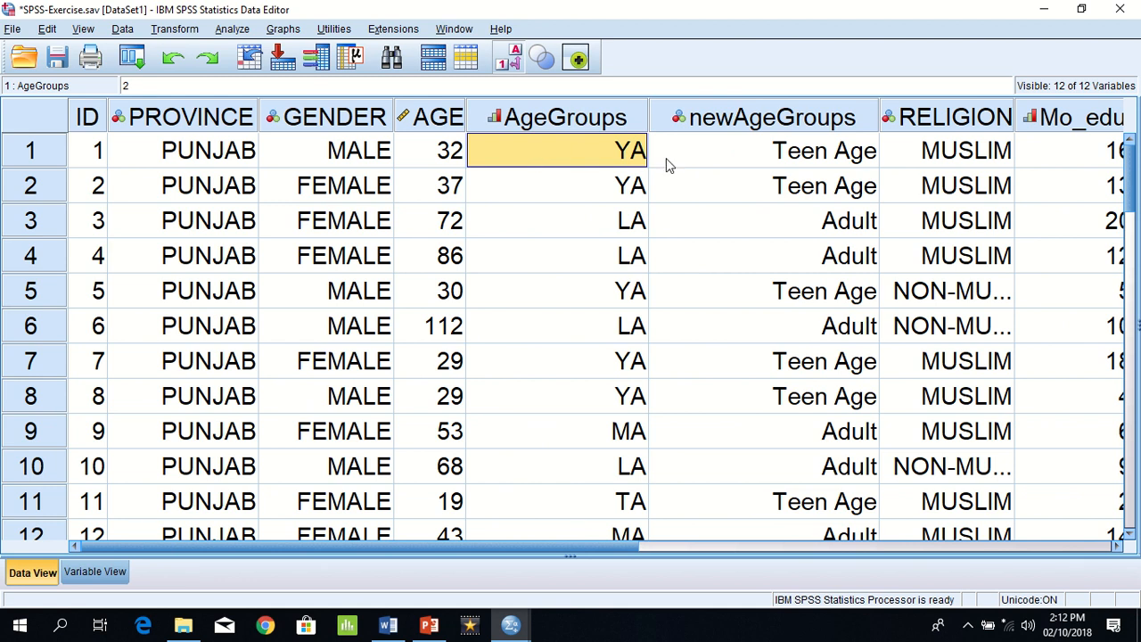
pyautogui.click(725, 165)
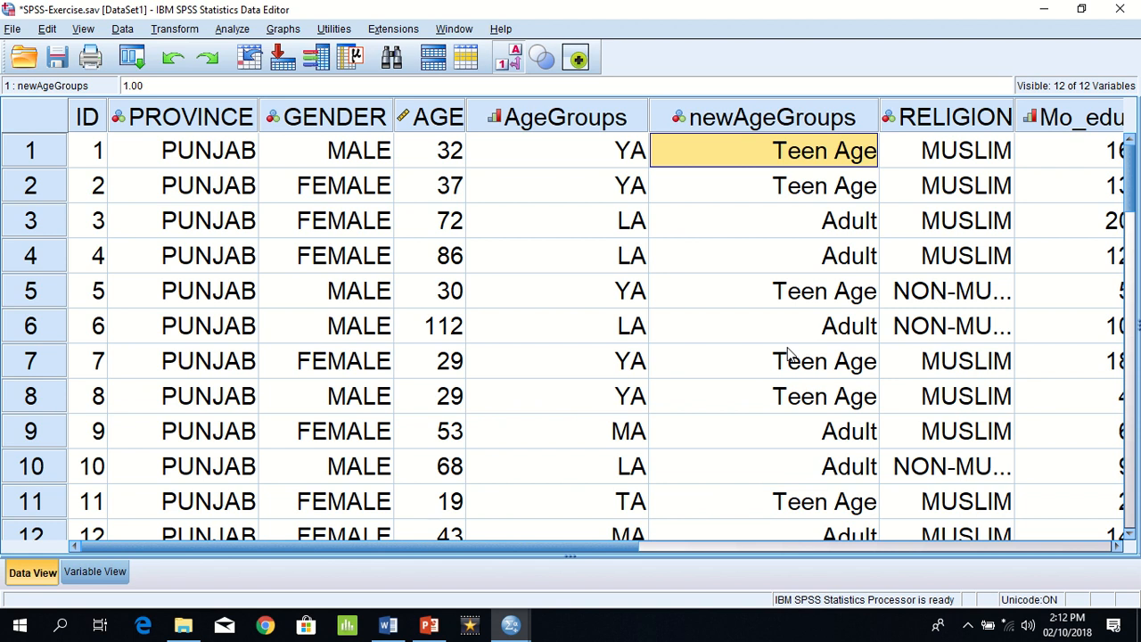
# Step: Display the numeric codes instead of value labels and compare AgeGroups with newAgeGroups case by case
pyautogui.click(504, 66)
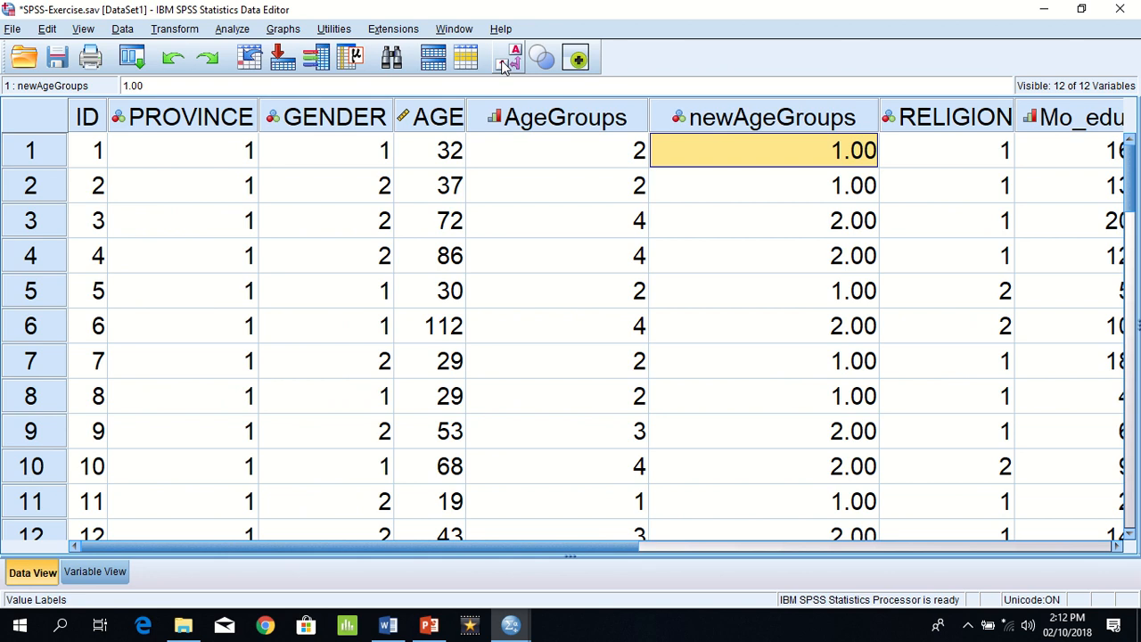
pyautogui.press('Left')
pyautogui.press('Right')
pyautogui.press('Down')
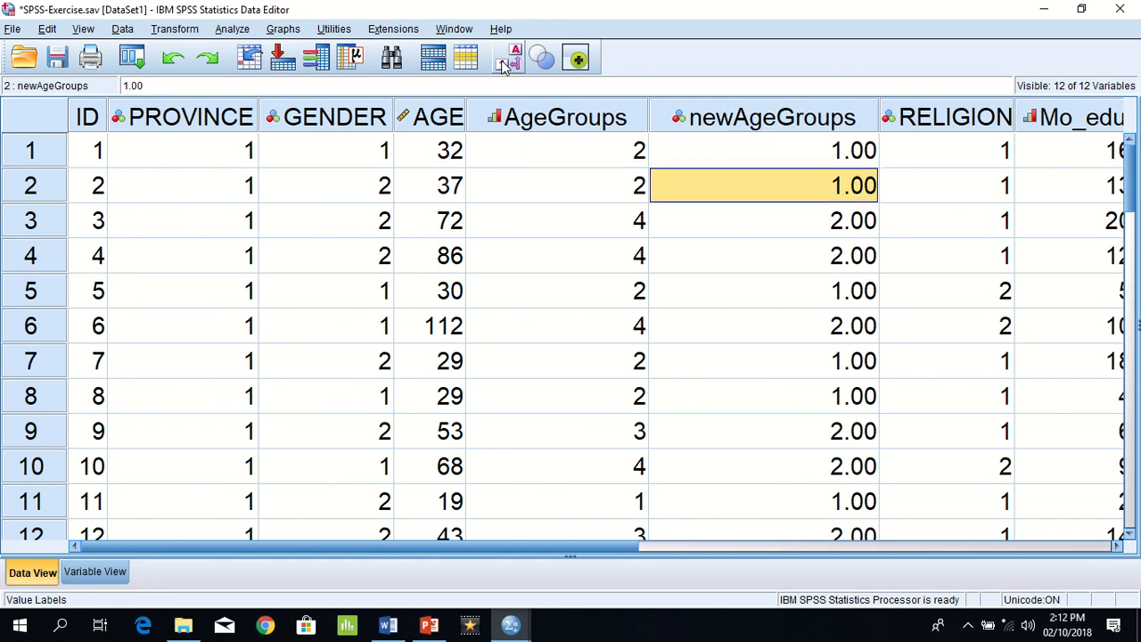
pyautogui.press('Left')
pyautogui.press('Right')
pyautogui.press('Down')
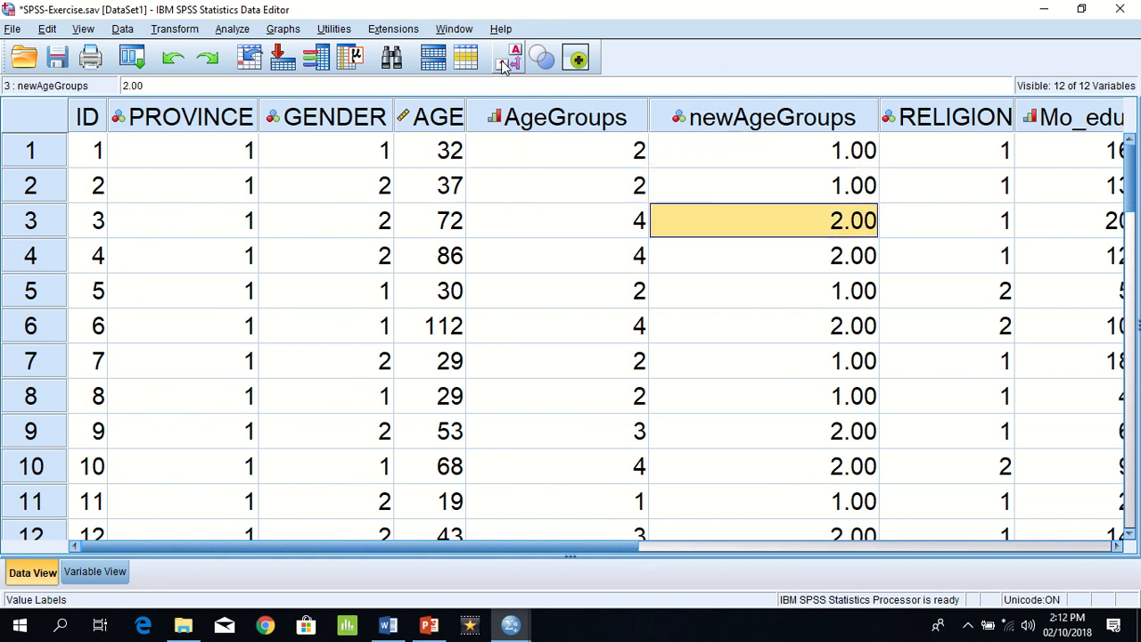
pyautogui.press('Left')
pyautogui.press('Right')
pyautogui.press('Down')
pyautogui.press('Down')
pyautogui.press('Down')
pyautogui.press('Down')
pyautogui.press('Down')
pyautogui.press('Down')
pyautogui.press('Left')
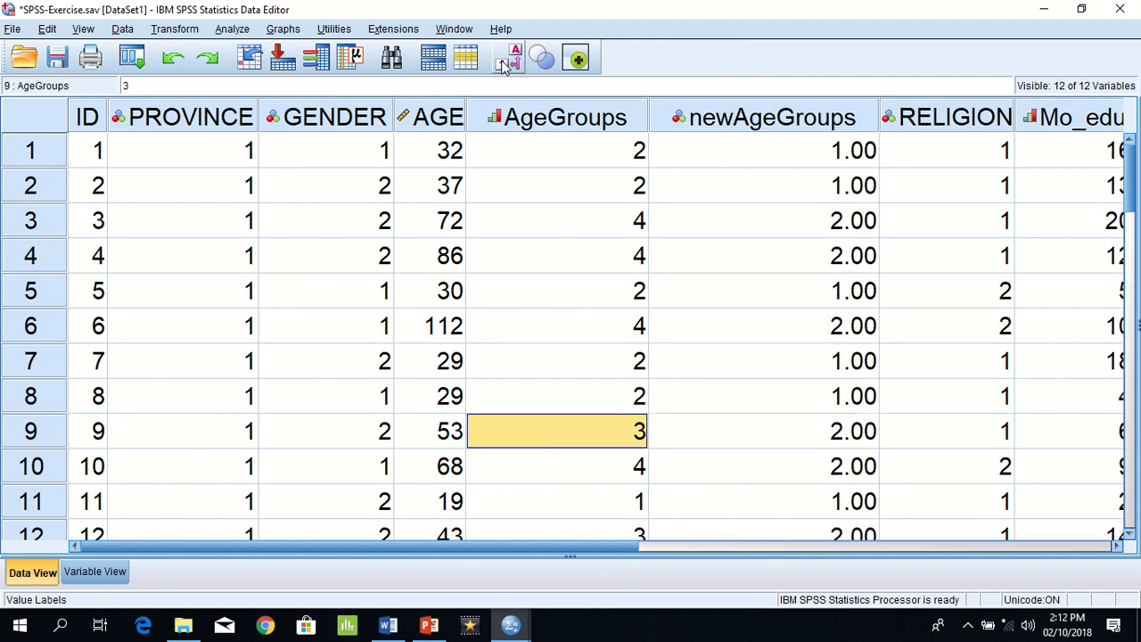
pyautogui.press('Right')
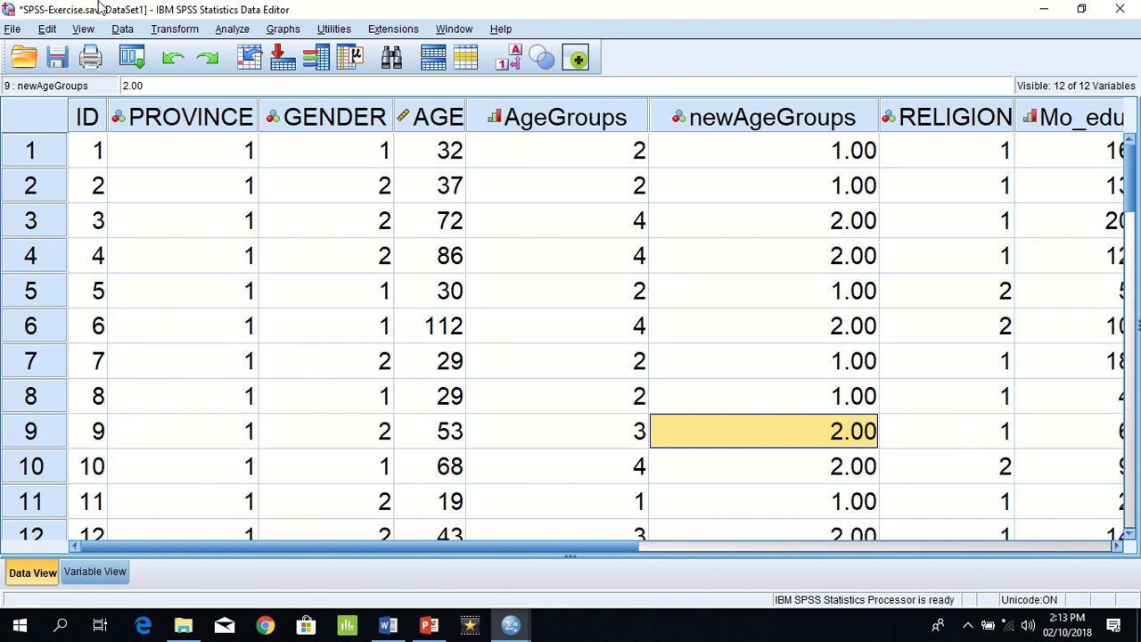
# Step: Switch to the exercise document in Word and read Example 4 on recoding Mo_Edu into MEduGroup, including its table of old and new values
pyautogui.click(169, 29)
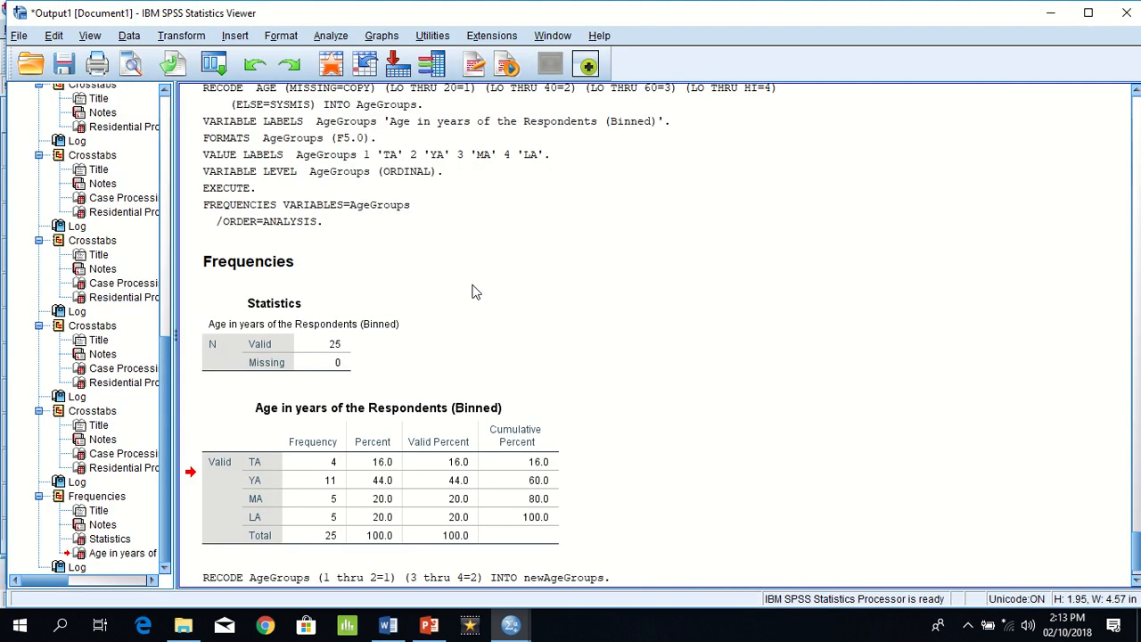
pyautogui.click(406, 566)
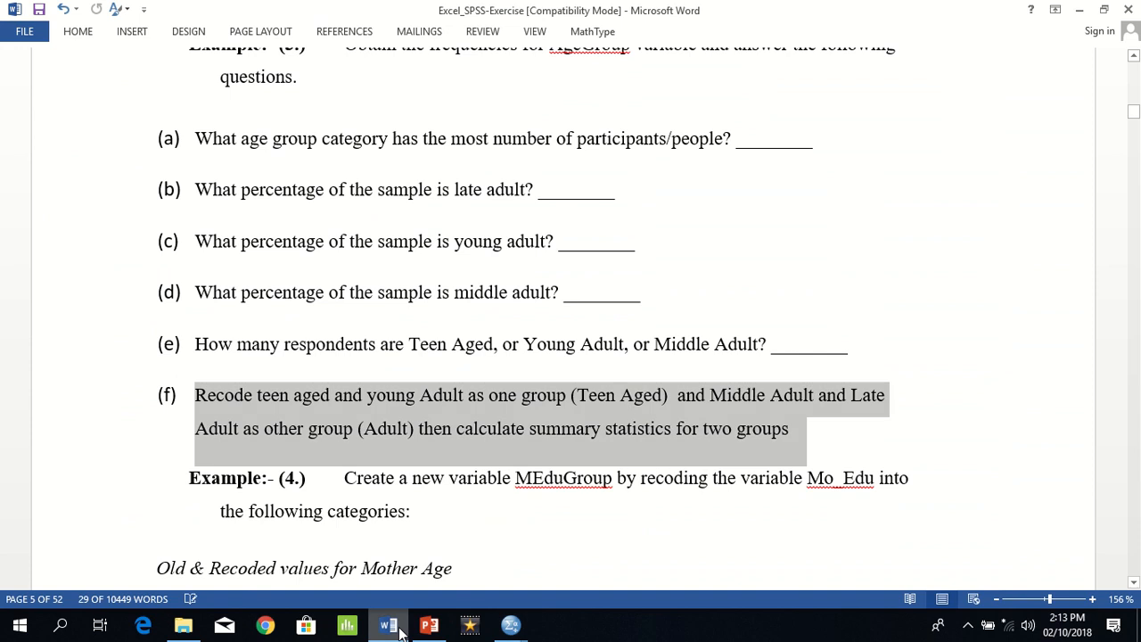
pyautogui.click(433, 547)
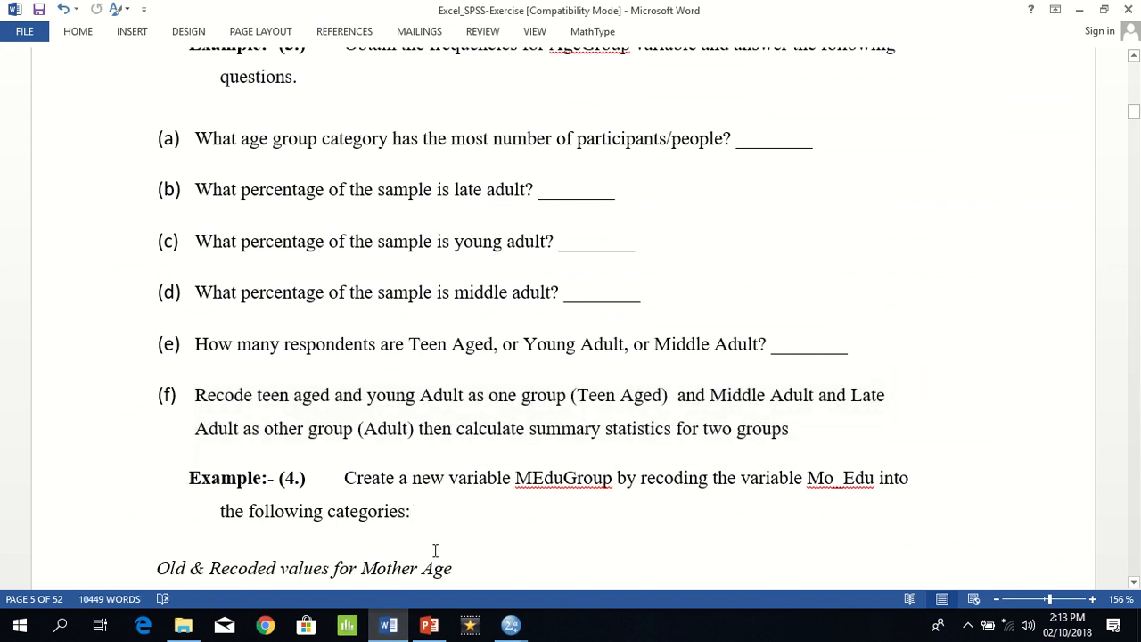
pyautogui.press('Down')
pyautogui.press('Down')
pyautogui.press('Down')
pyautogui.press('Down')
pyautogui.press('Down')
pyautogui.press('Down')
pyautogui.press('Down')
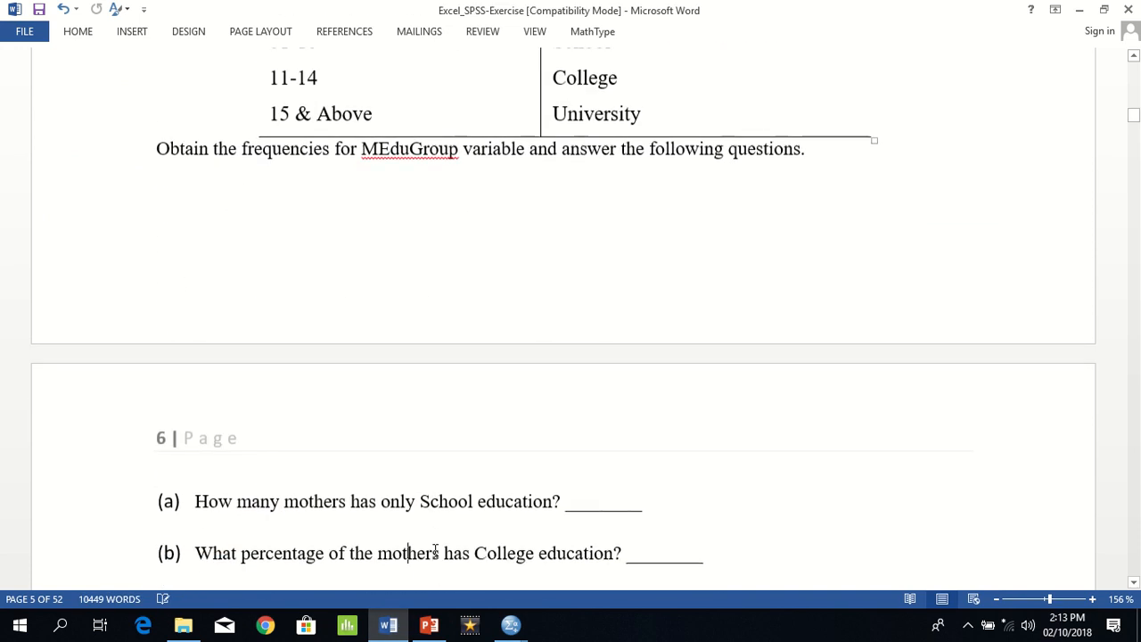
pyautogui.press('Up')
pyautogui.press('Up')
pyautogui.press('Up')
pyautogui.press('Up')
pyautogui.press('Up')
pyautogui.press('Up')
pyautogui.press('Up')
pyautogui.press('Up')
pyautogui.press('Up')
pyautogui.press('Up')
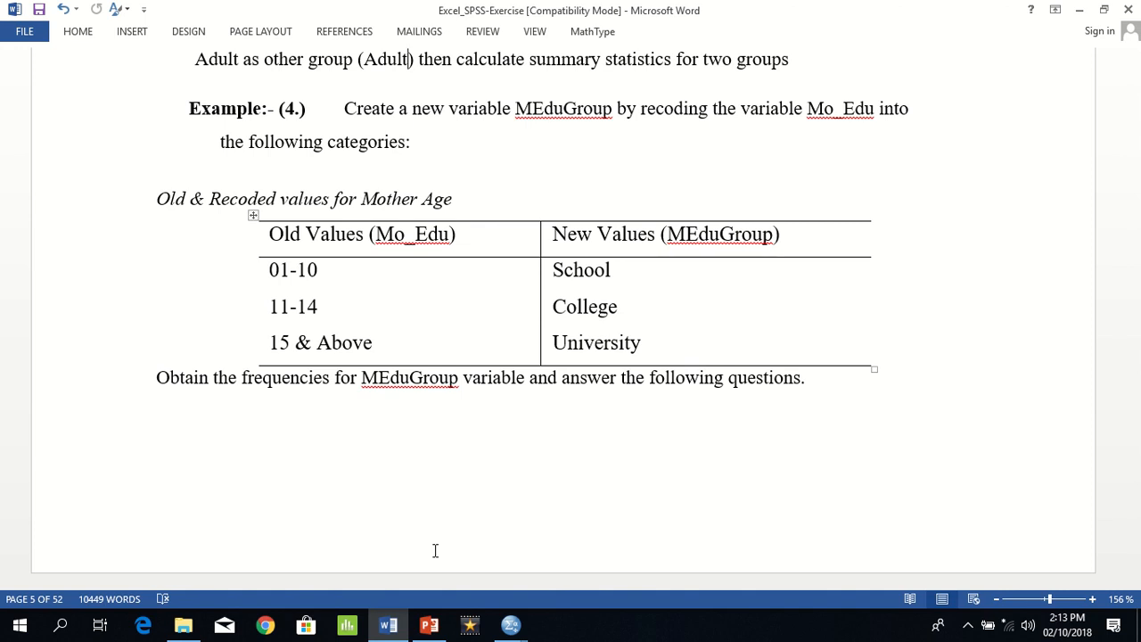
# Step: Switch back to the SPSS Data Editor and display the value labels instead of numeric codes
pyautogui.hotkey('alt', 'Tab')
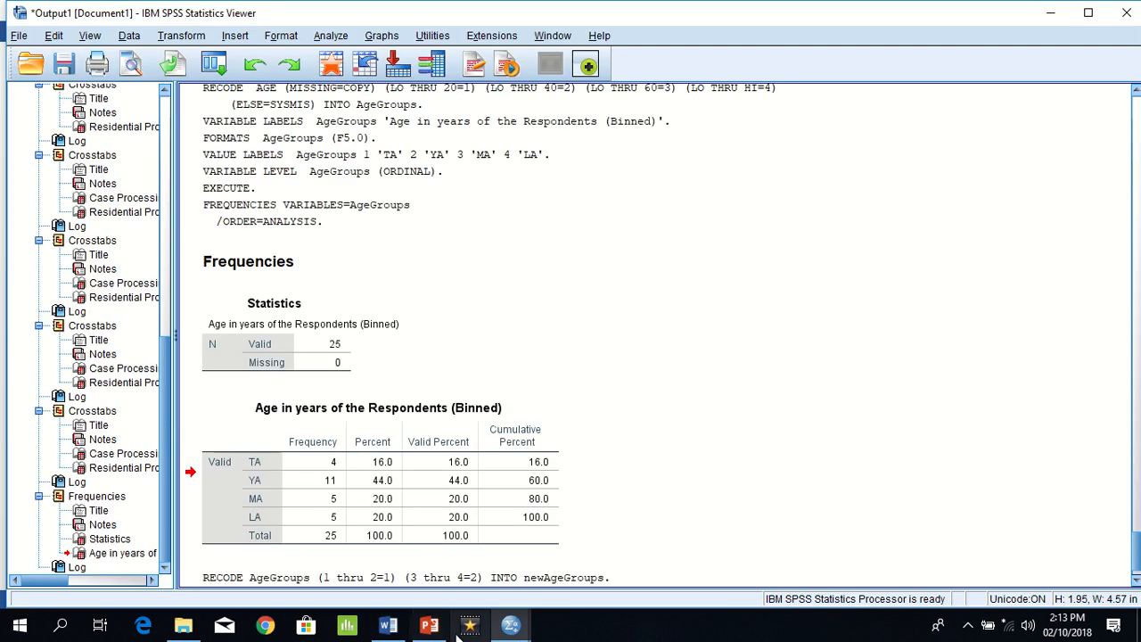
pyautogui.moveTo(502, 628)
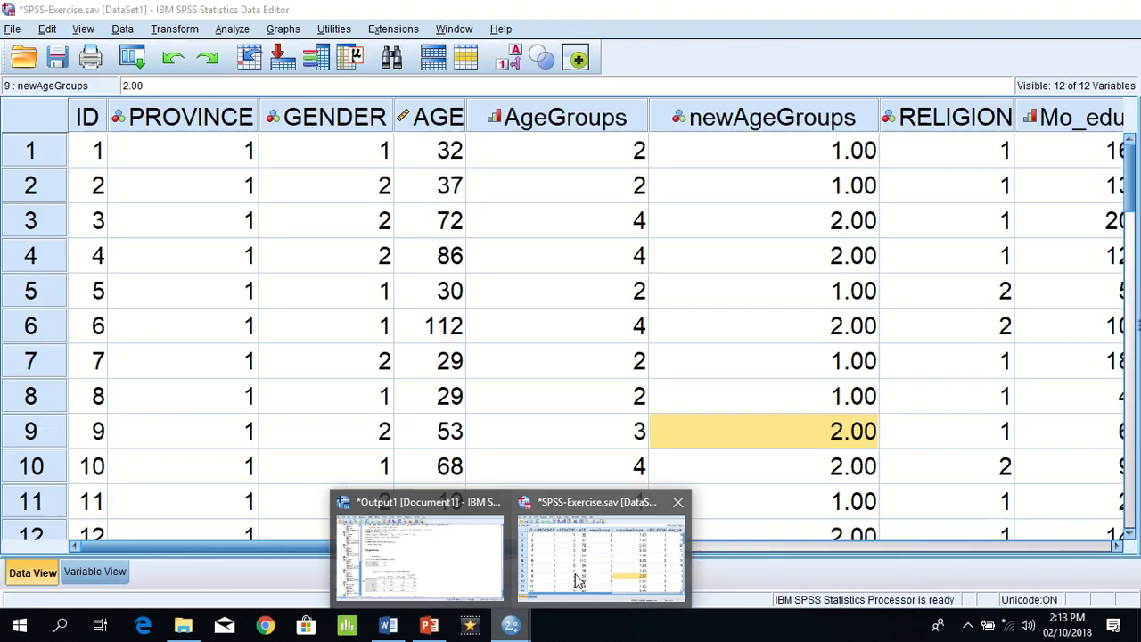
pyautogui.click(575, 570)
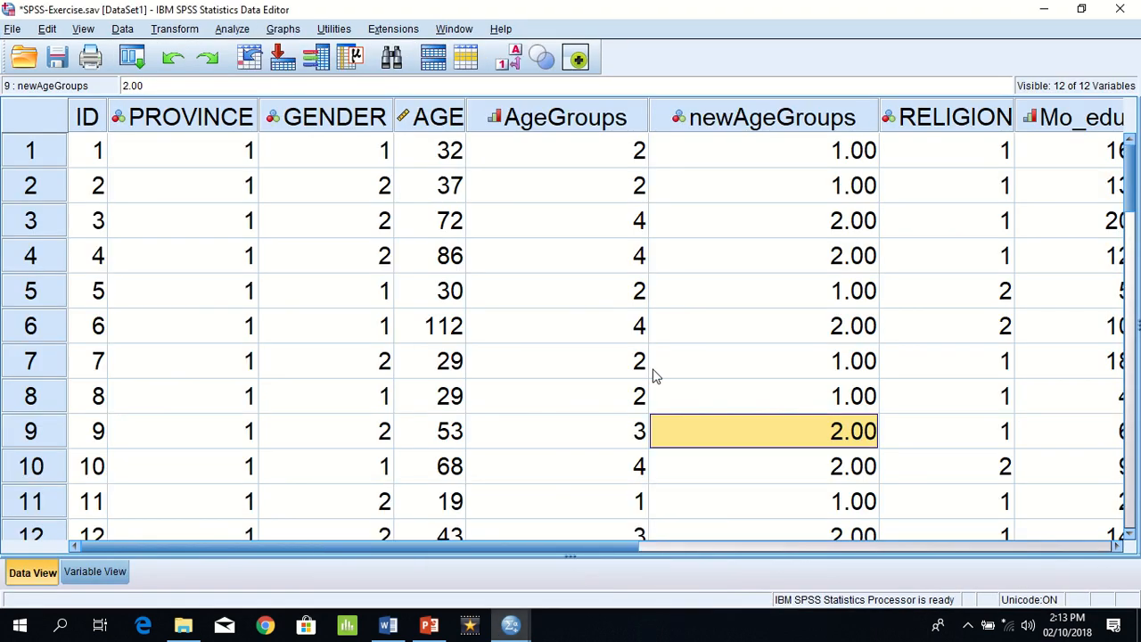
pyautogui.press('Right')
pyautogui.press('Right')
pyautogui.press('Right')
pyautogui.press('Right')
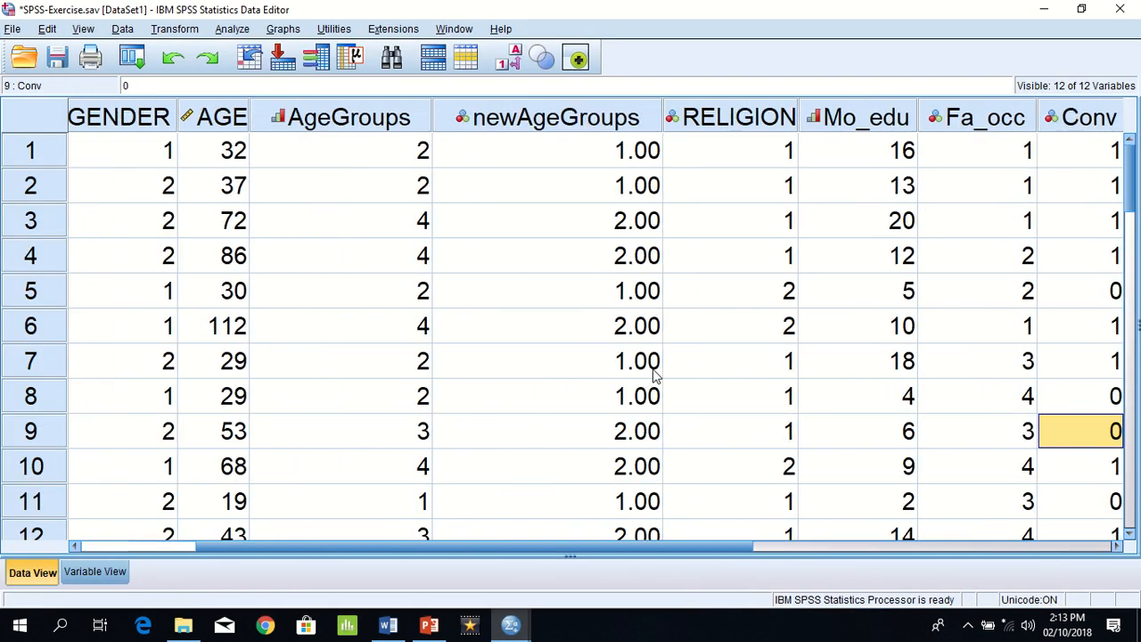
pyautogui.click(502, 76)
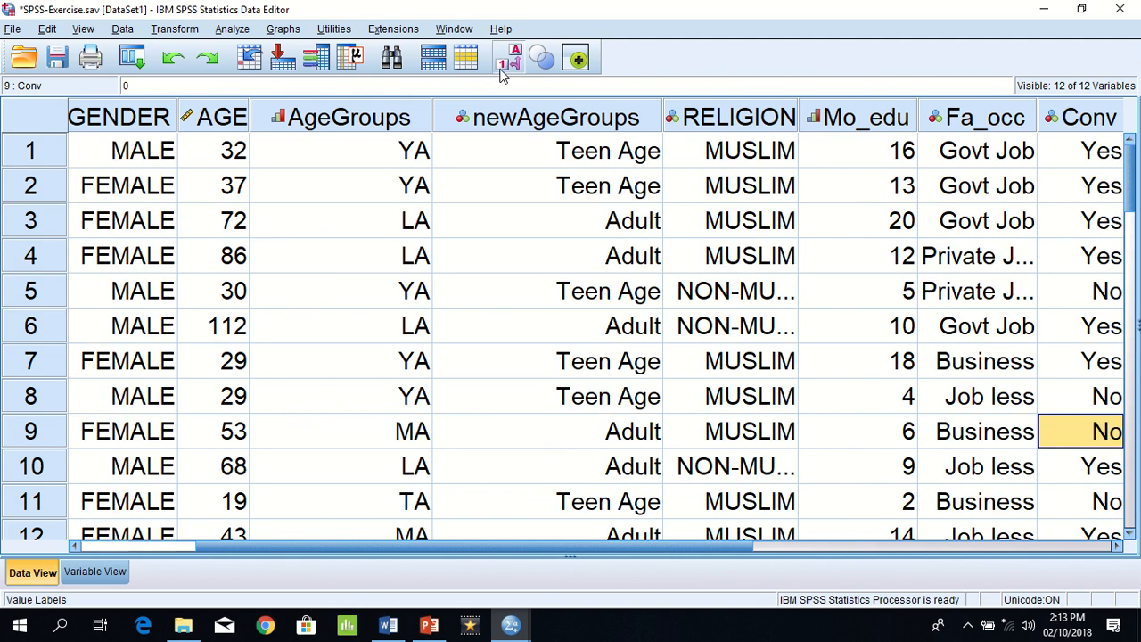
# Step: Examine the values of the Mo_edu variable case by case
pyautogui.click(824, 166)
pyautogui.press('Down')
pyautogui.press('Down')
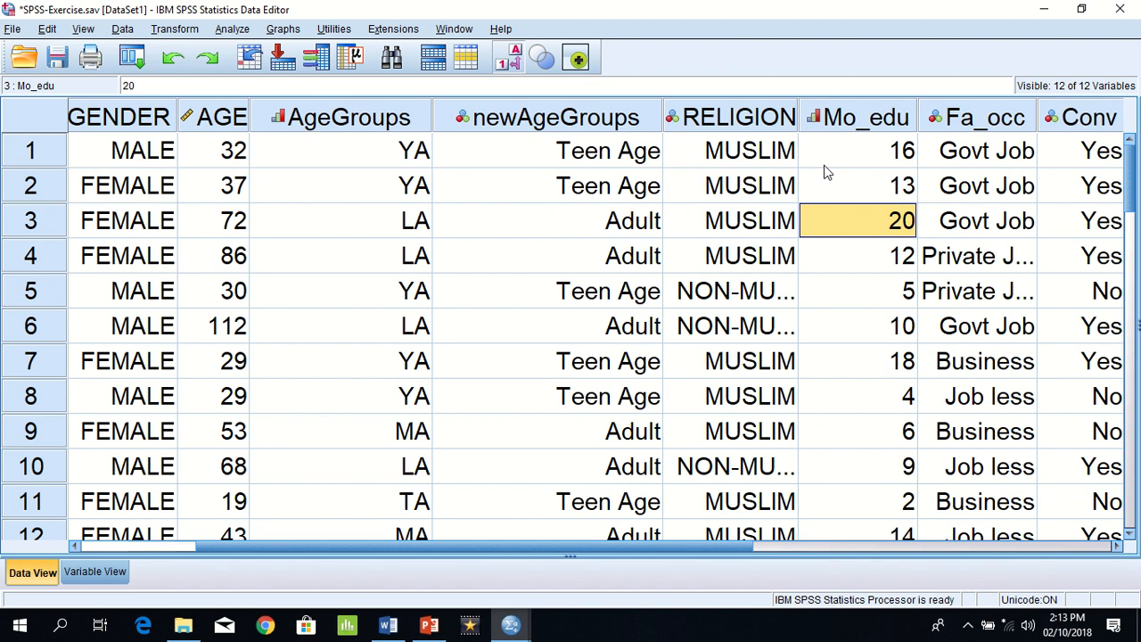
pyautogui.press('Down')
pyautogui.press('Down')
pyautogui.press('Down')
pyautogui.press('Down')
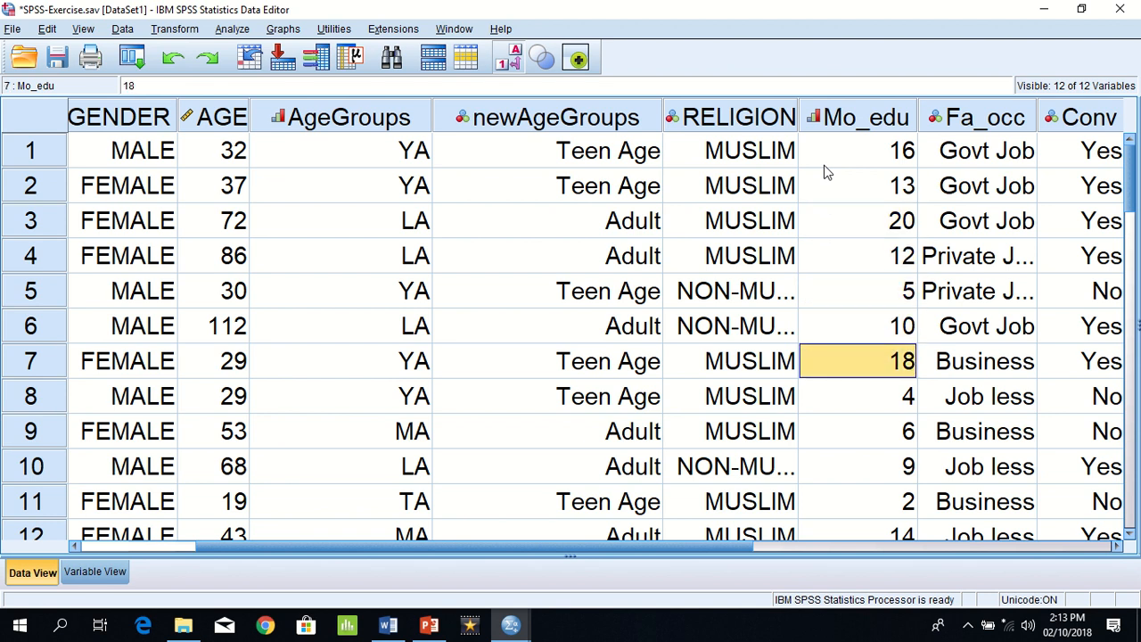
# Step: Examine the remaining Mo_edu values down to case 20
pyautogui.press('Down')
pyautogui.press('Down')
pyautogui.press('Down')
pyautogui.press('Down')
pyautogui.press('Down')
pyautogui.press('Down')
pyautogui.press('Down')
pyautogui.press('Down')
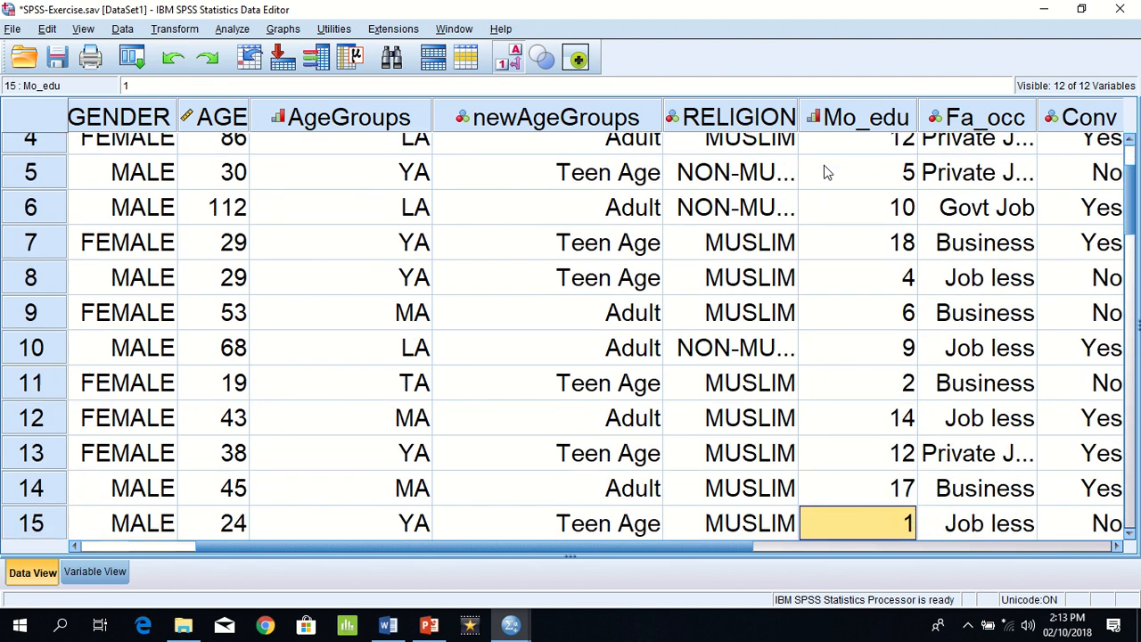
pyautogui.press('Down')
pyautogui.press('Down')
pyautogui.press('Down')
pyautogui.press('Down')
pyautogui.press('Down')
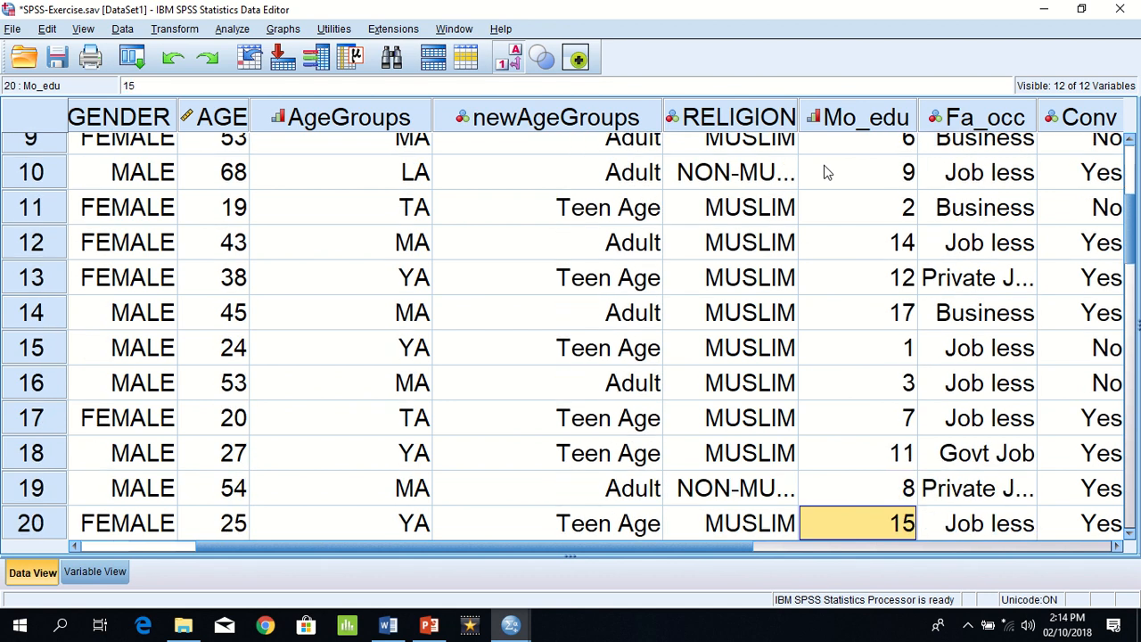
# Step: Switch to the exercise document in Word to reread Example 4's table of old and new values, and return to the SPSS output
pyautogui.hotkey('alt', 'Tab')
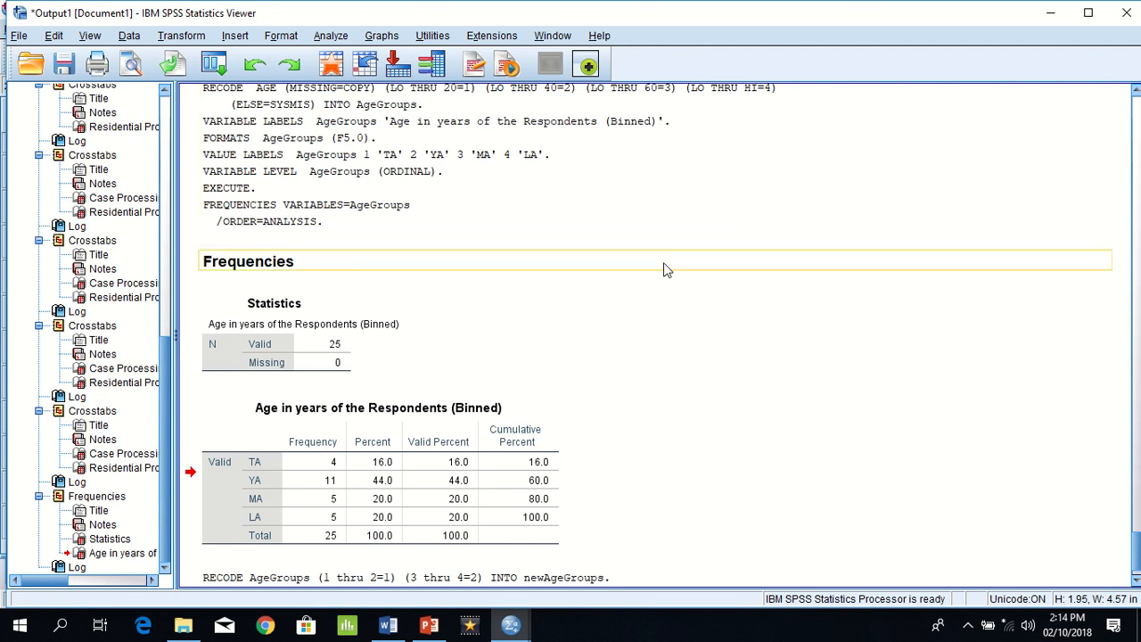
pyautogui.click(389, 627)
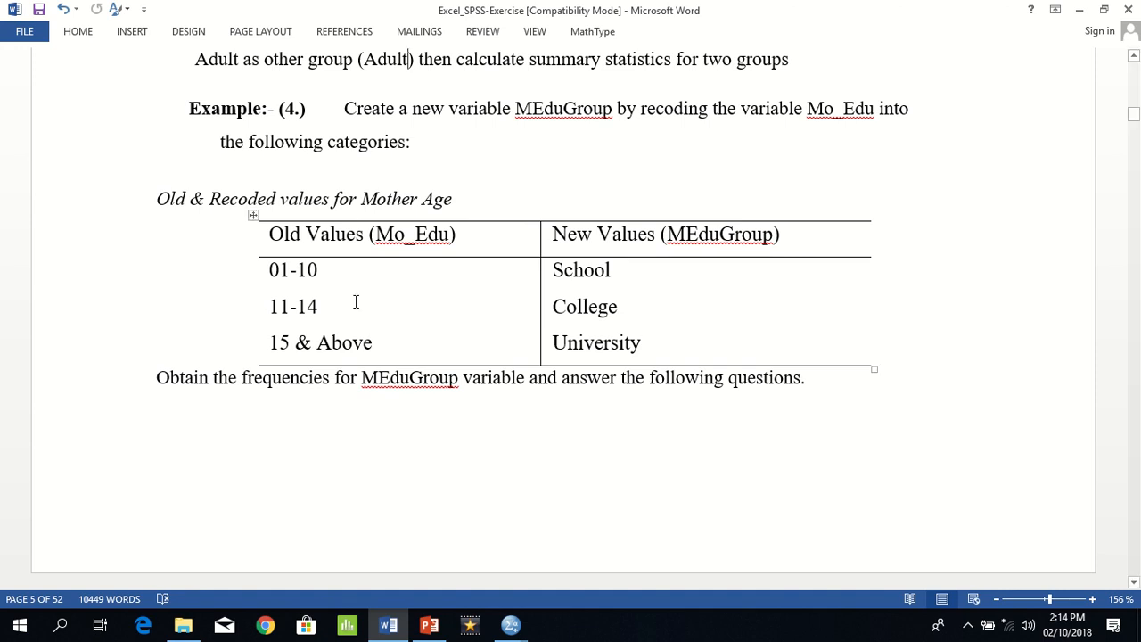
pyautogui.hotkey('alt', 'Tab')
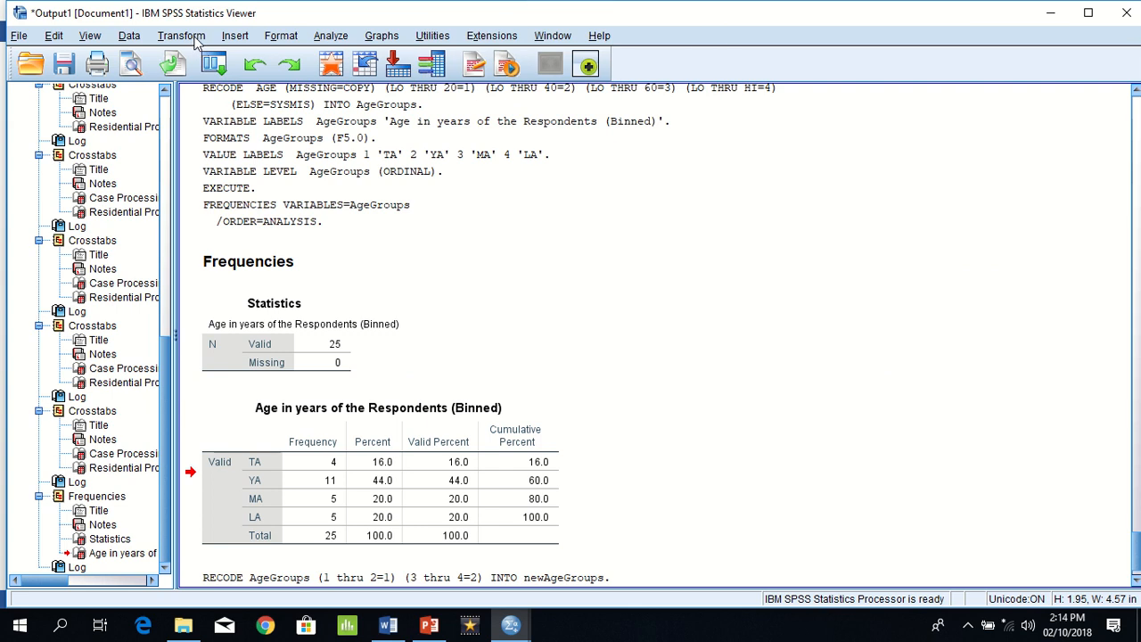
# Step: Start Visual Binning with Mo_edu as the variable to bin and scan its data
pyautogui.click(181, 36)
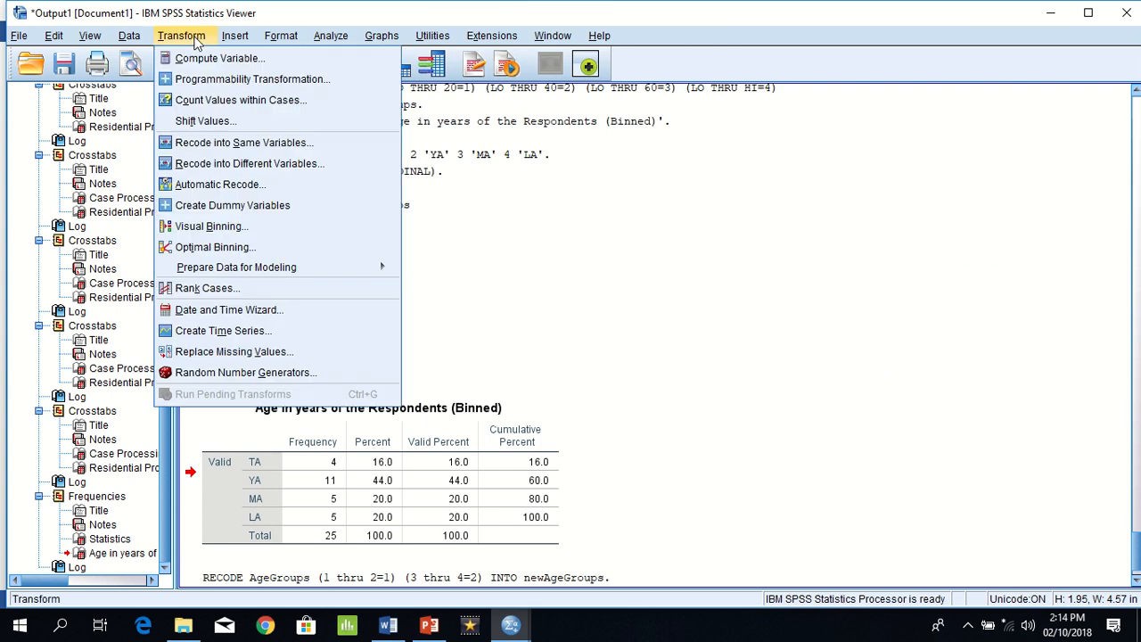
pyautogui.click(226, 234)
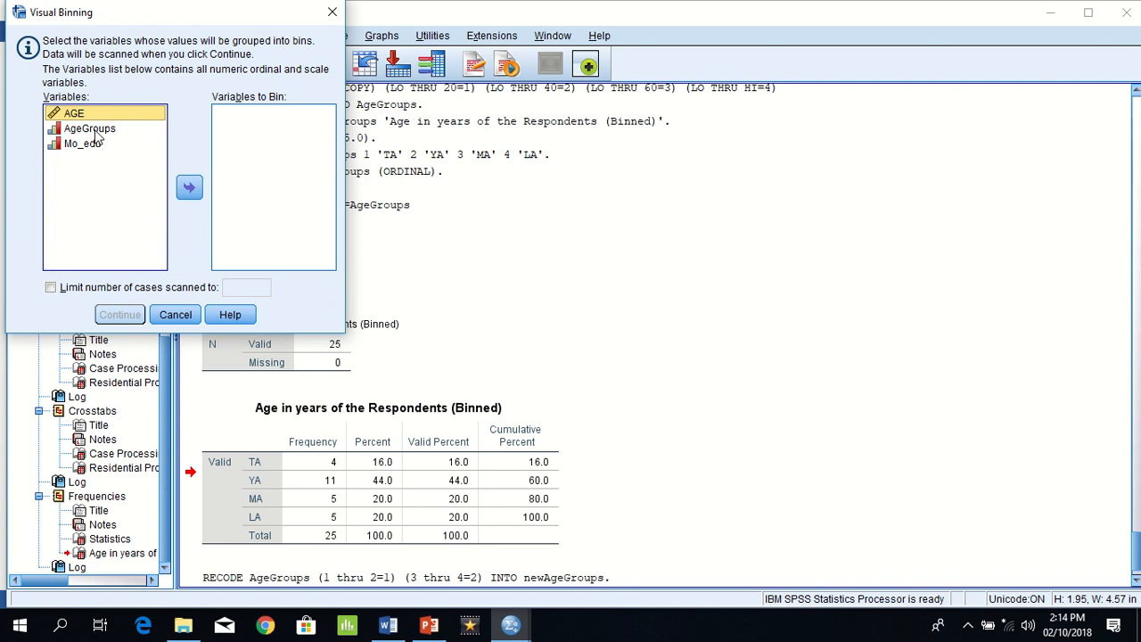
pyautogui.click(91, 147)
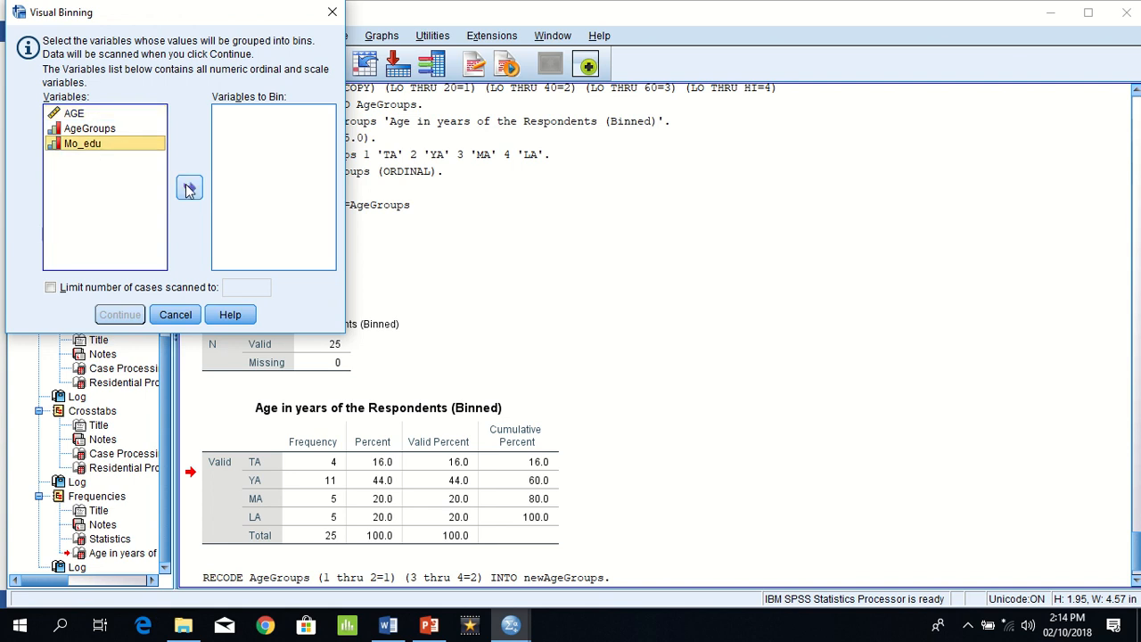
pyautogui.click(188, 186)
pyautogui.click(130, 315)
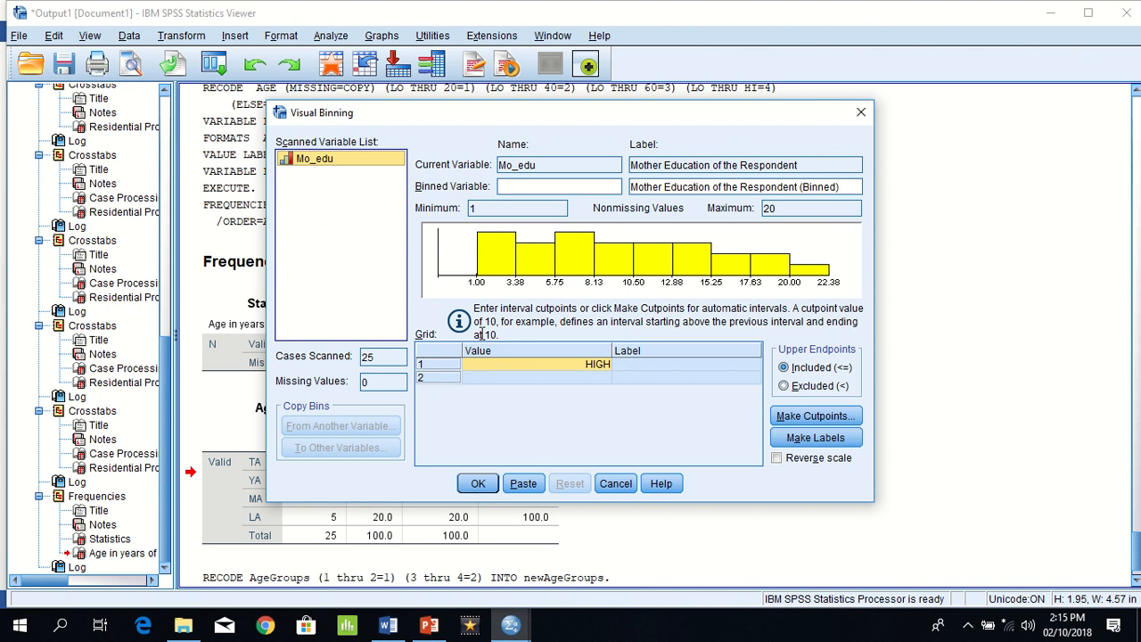
# Step: Define the first two bins with cutpoint 10 labelled School and cutpoint 14 labelled College
pyautogui.click(590, 365)
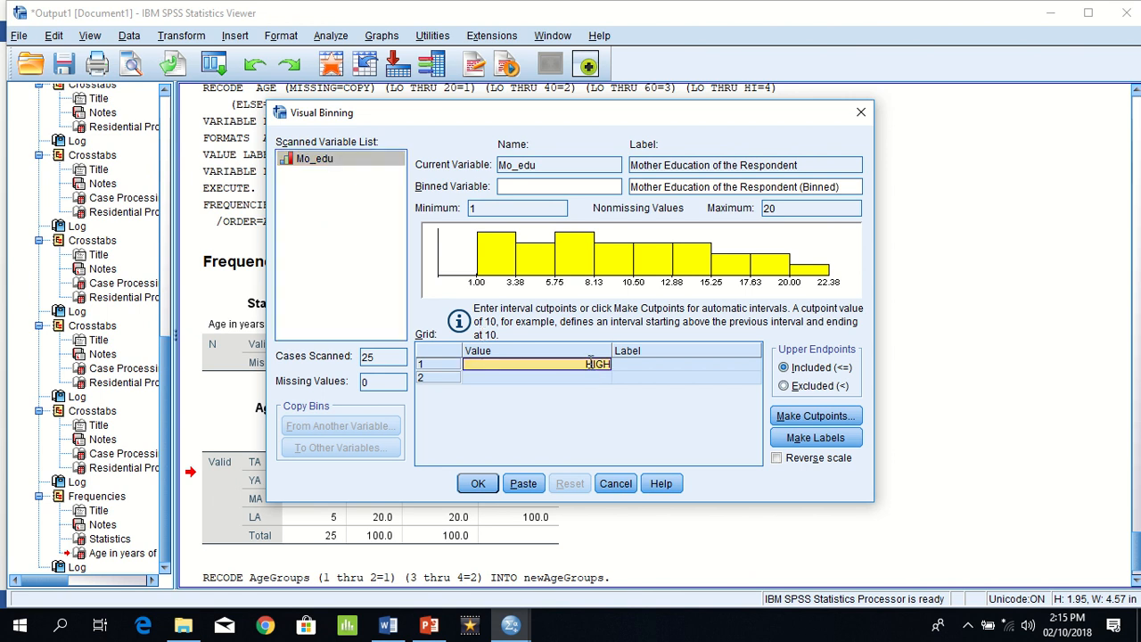
pyautogui.write('10')
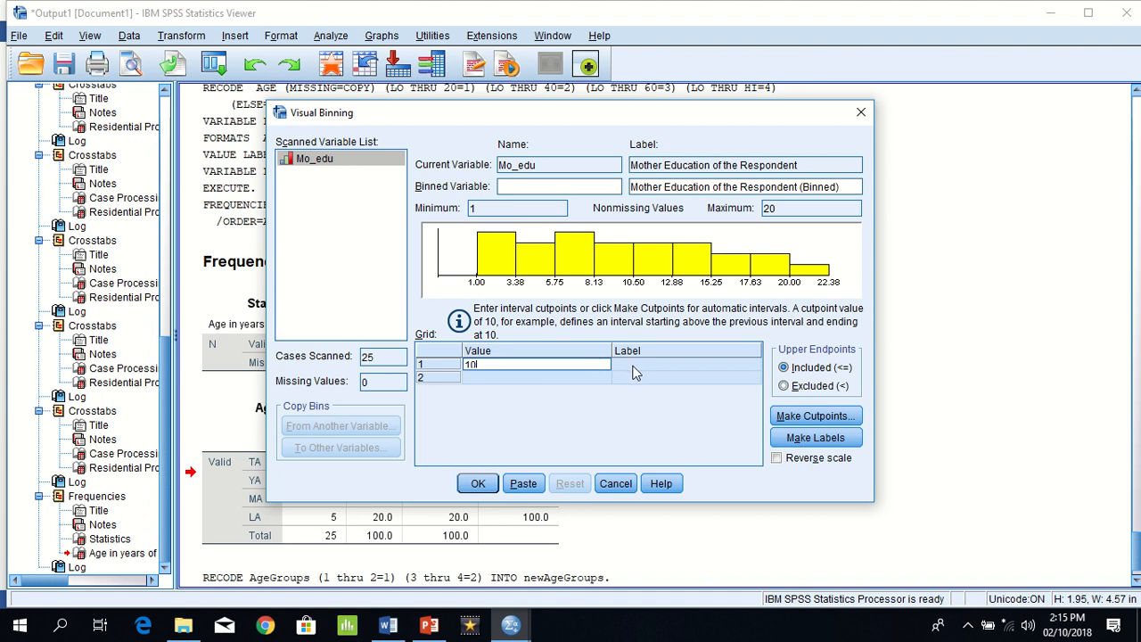
pyautogui.click(634, 366)
pyautogui.write('School')
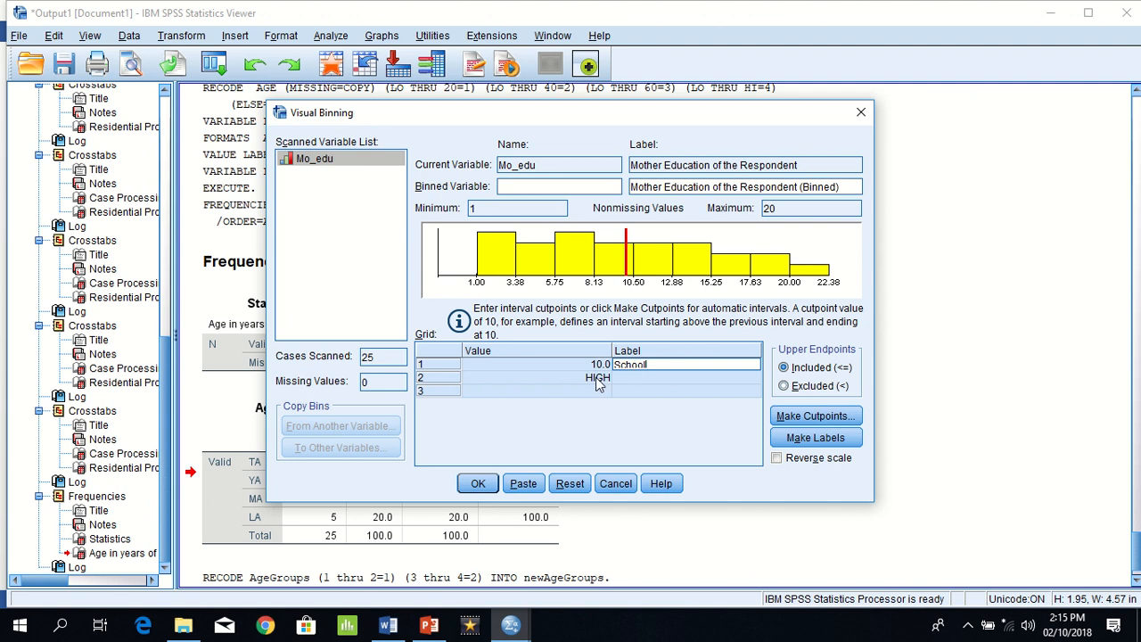
pyautogui.click(599, 380)
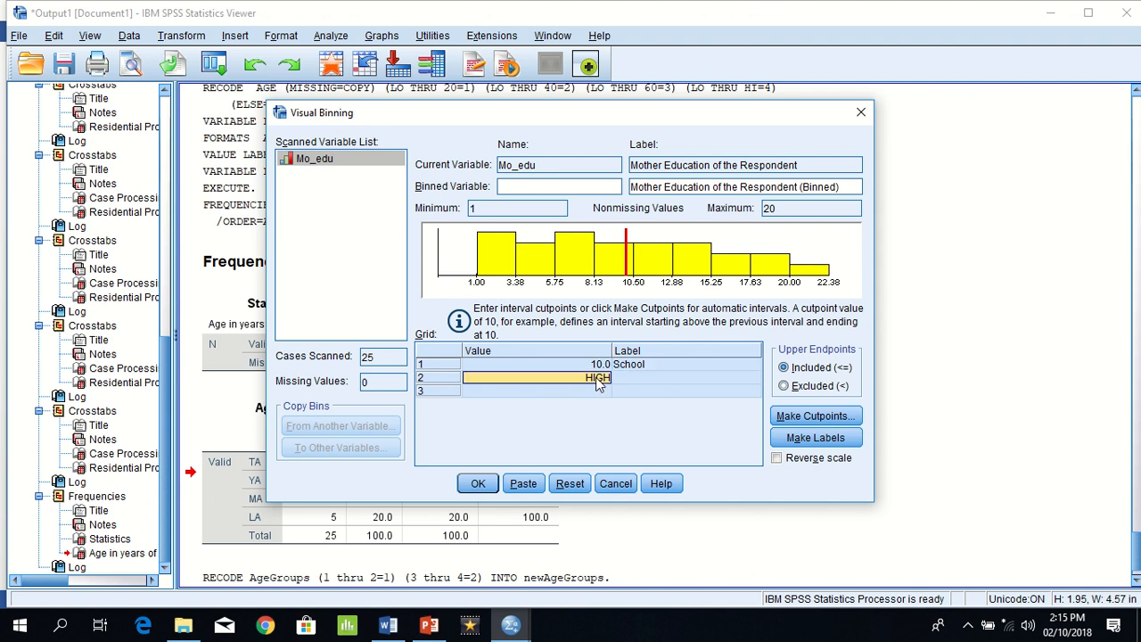
pyautogui.write('14')
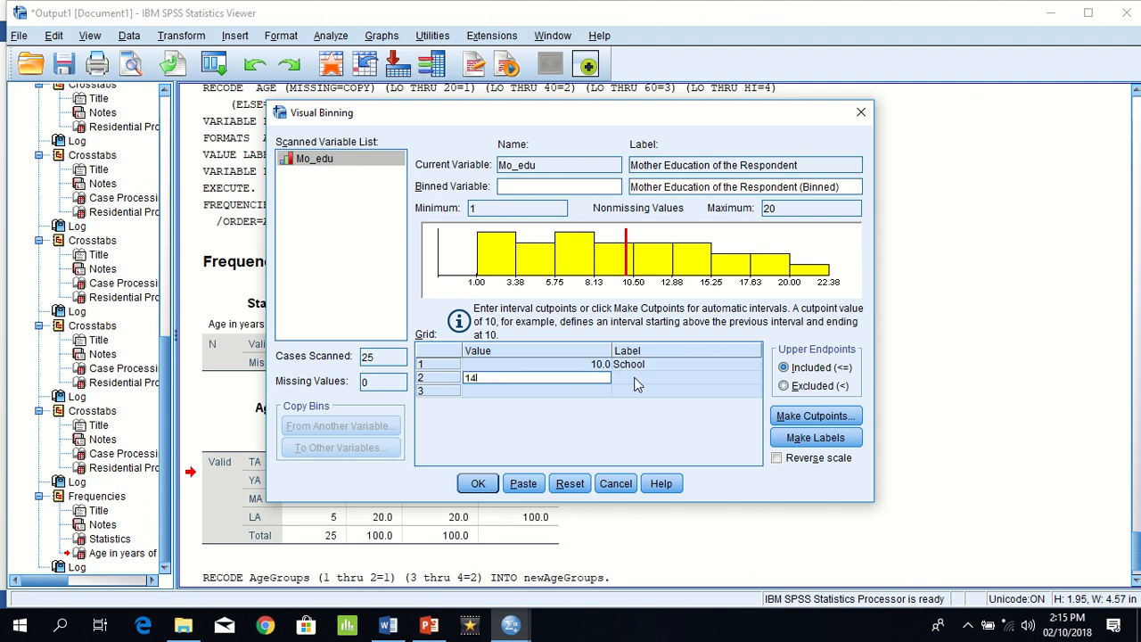
pyautogui.click(635, 381)
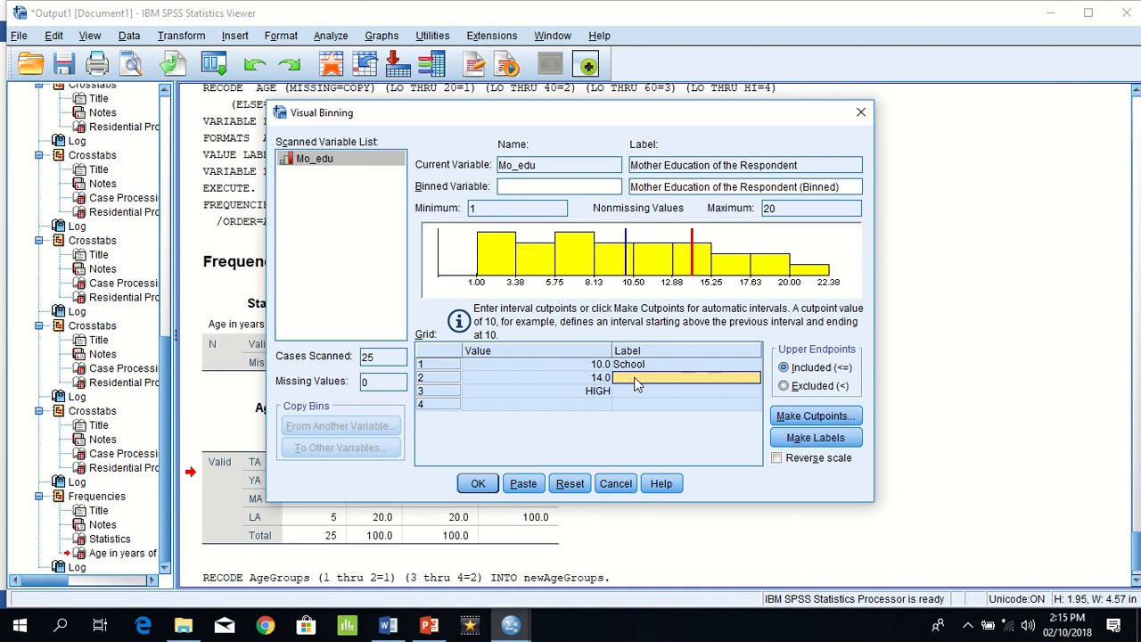
pyautogui.write('College')
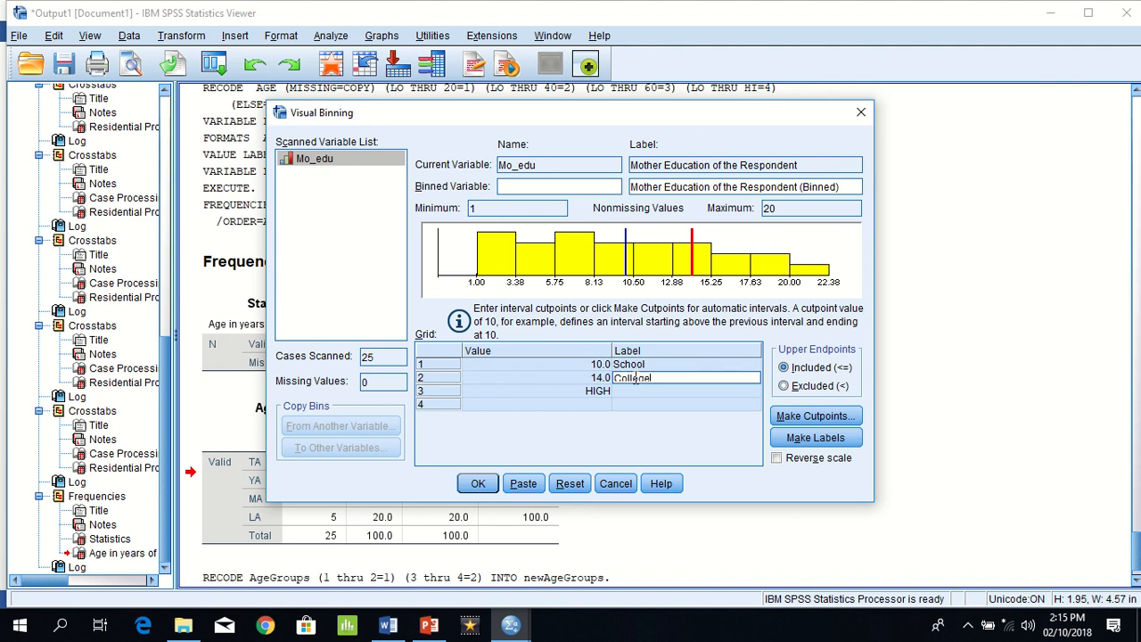
# Step: Label the HIGH bin above the College cutpoint as University
pyautogui.click(557, 391)
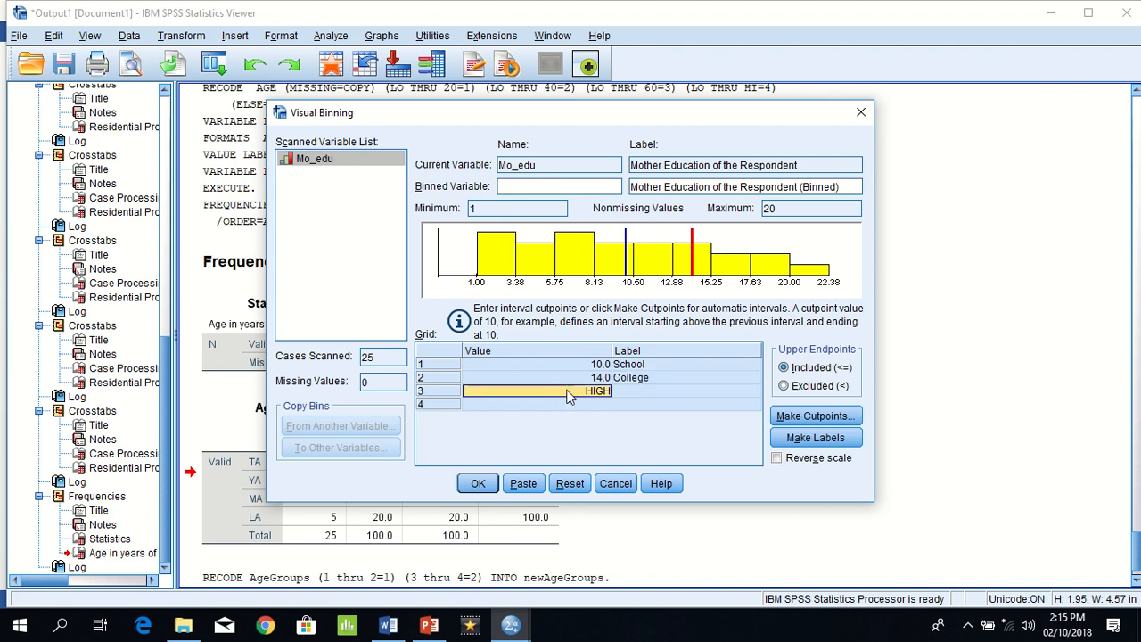
pyautogui.click(636, 393)
pyautogui.write('Uni')
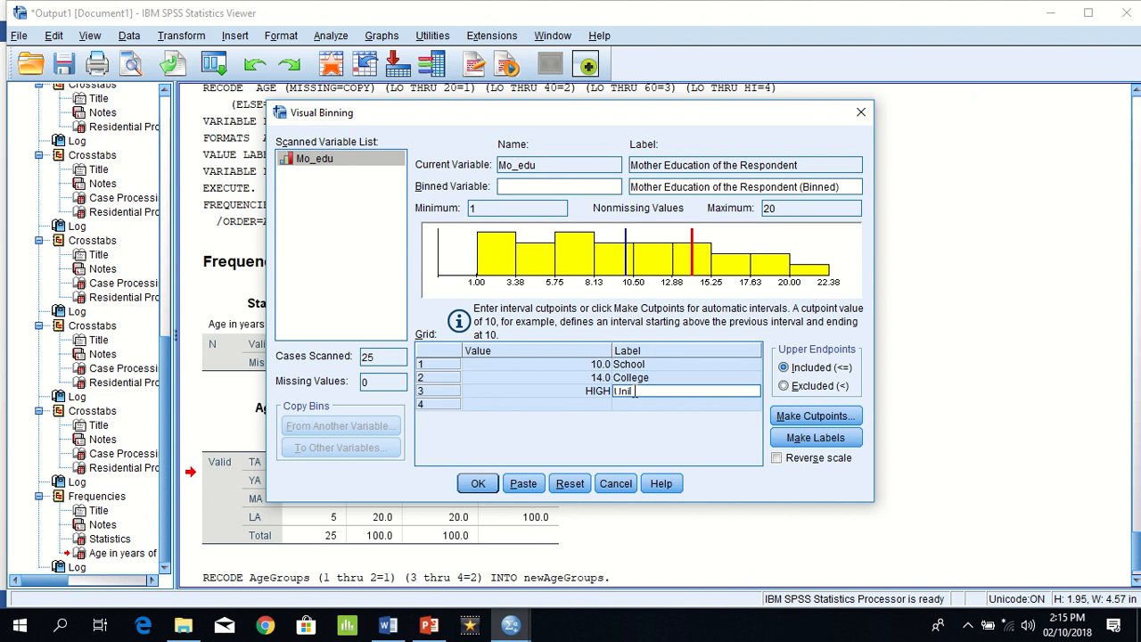
pyautogui.write('versity')
pyautogui.click(620, 406)
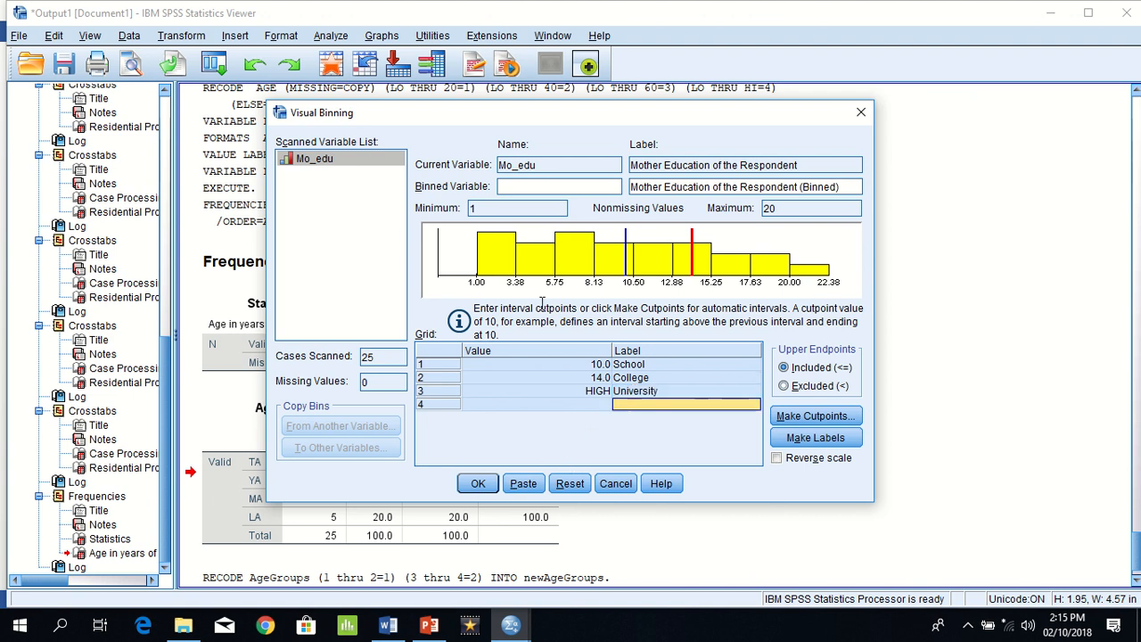
# Step: Name the binned variable Mo_Edu_groups and create it from the binning specifications
pyautogui.click(546, 188)
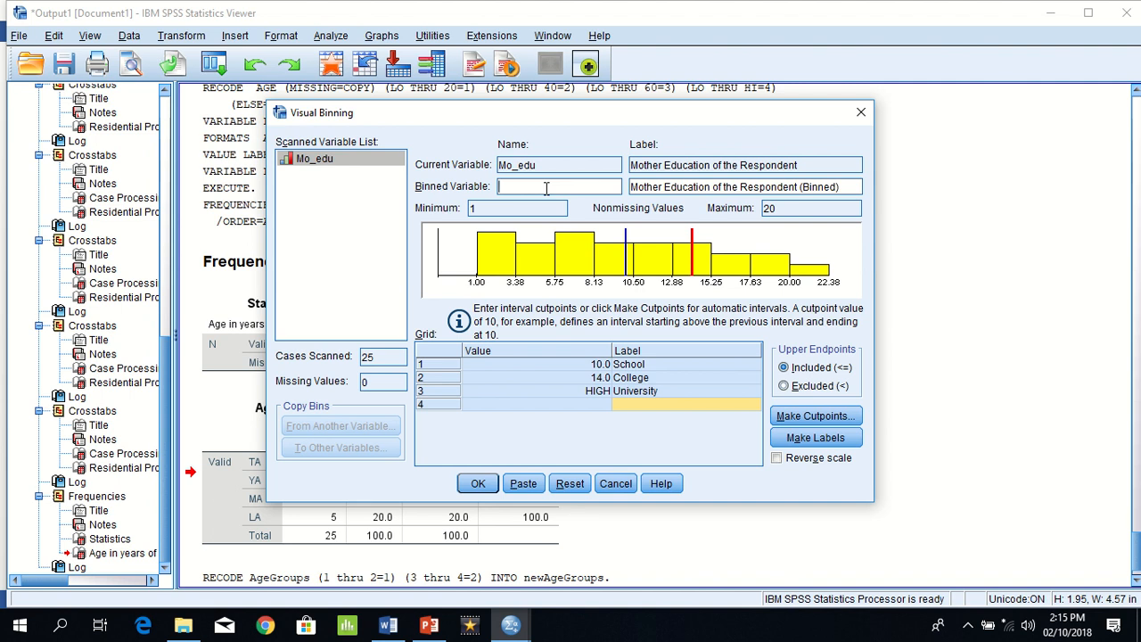
pyautogui.write('Mo_Edu_Groups')
pyautogui.click(478, 484)
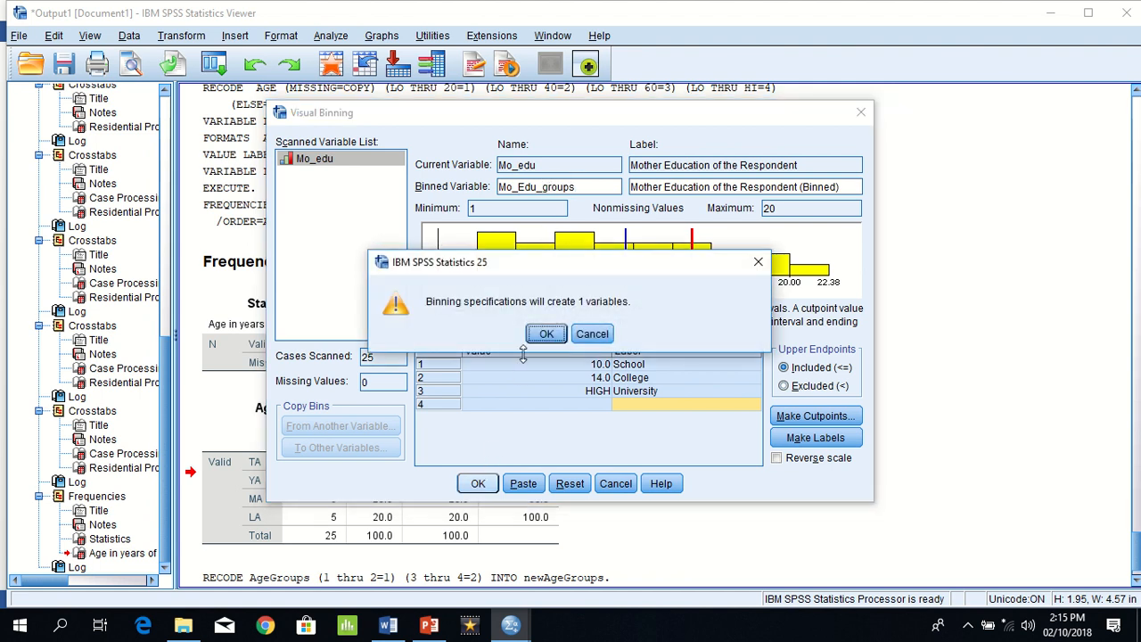
pyautogui.click(542, 335)
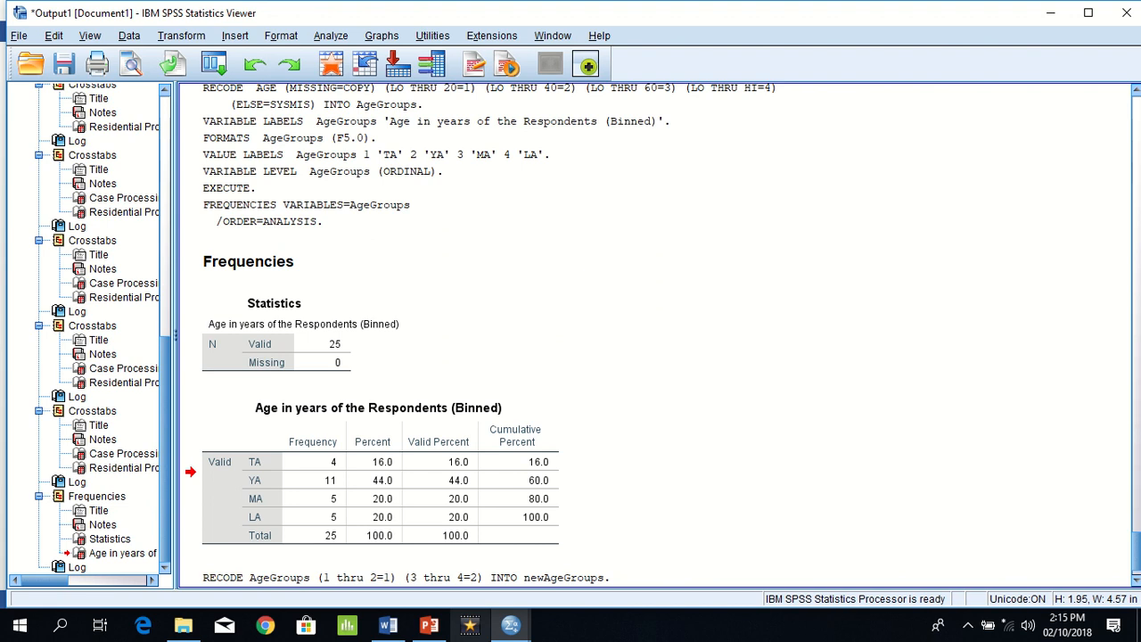
# Step: Switch to the SPSS Data Editor and compare the Mo_Edu_groups categories with the Mo_edu values case by case
pyautogui.moveTo(515, 628)
pyautogui.click(588, 553)
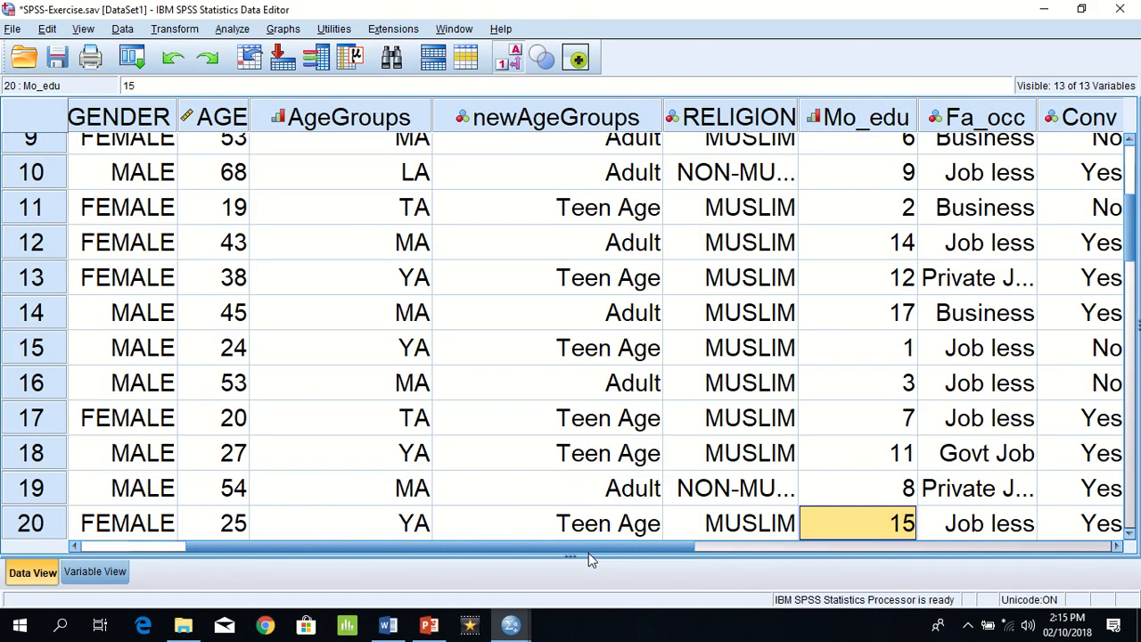
pyautogui.press('Right')
pyautogui.press('Right')
pyautogui.press('Right')
pyautogui.press('Right')
pyautogui.press('Right')
pyautogui.press('Right')
pyautogui.press('Right')
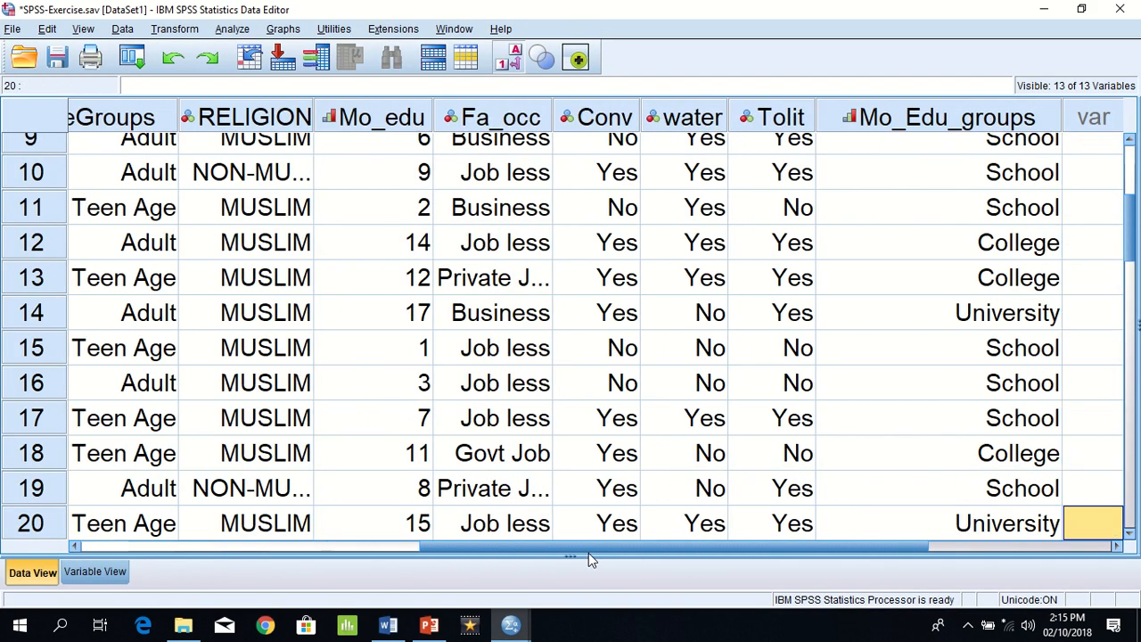
pyautogui.press('Up')
pyautogui.press('Up')
pyautogui.press('Up')
pyautogui.press('Up')
pyautogui.press('Up')
pyautogui.press('Up')
pyautogui.press('Up')
pyautogui.press('Up')
pyautogui.press('Up')
pyautogui.press('Up')
pyautogui.press('Up')
pyautogui.press('Up')
pyautogui.press('Up')
pyautogui.press('Up')
pyautogui.press('Up')
pyautogui.press('Up')
pyautogui.press('Up')
pyautogui.press('Up')
pyautogui.press('Up')
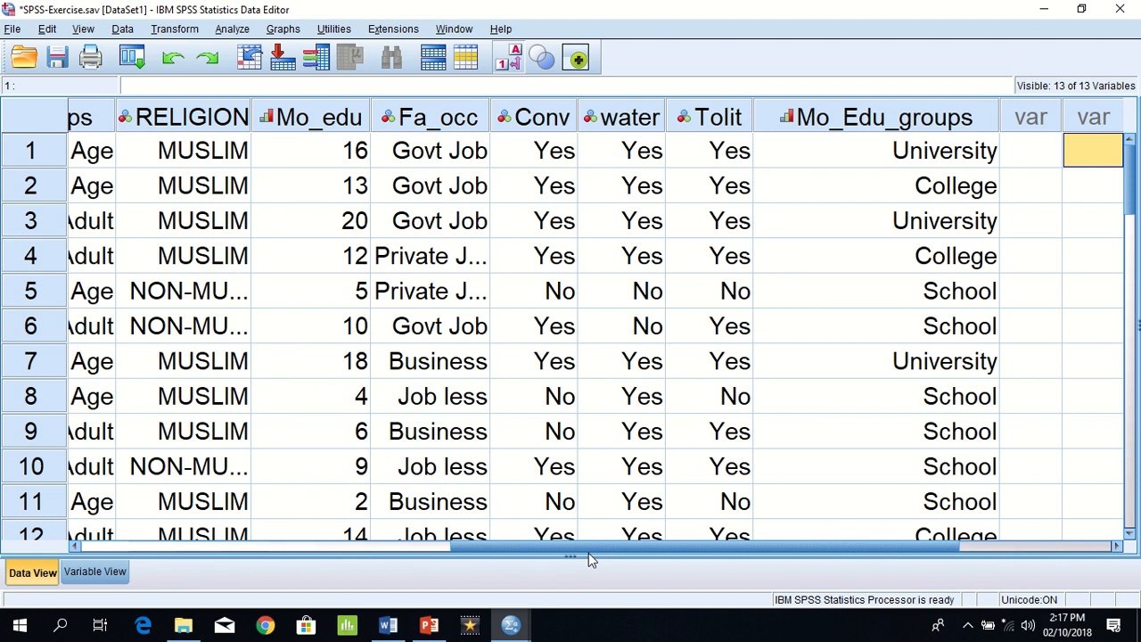
# Step: Start Recode into Different Variables, clear the previous AgeGroups recode, and add Mo_Edu_groups as the input variable
pyautogui.click(162, 33)
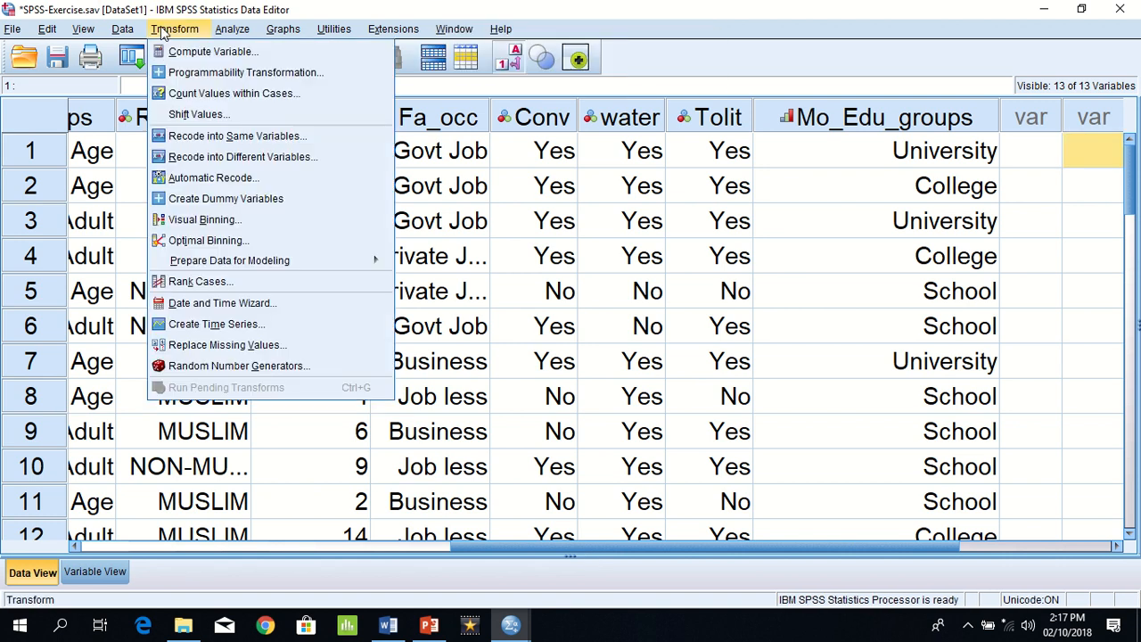
pyautogui.click(239, 158)
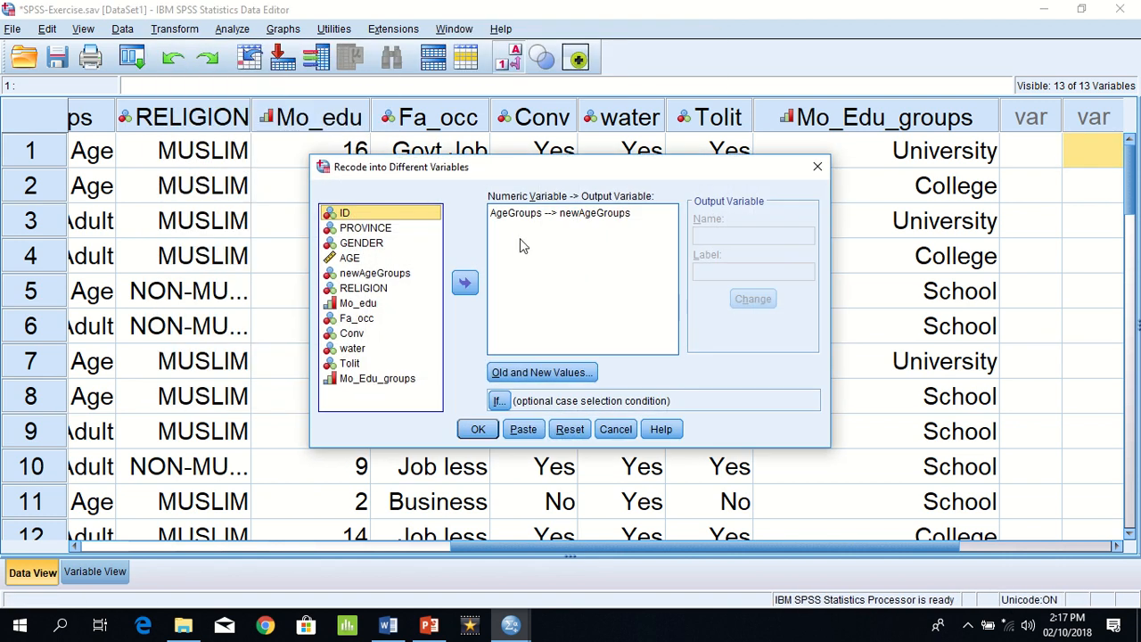
pyautogui.click(563, 430)
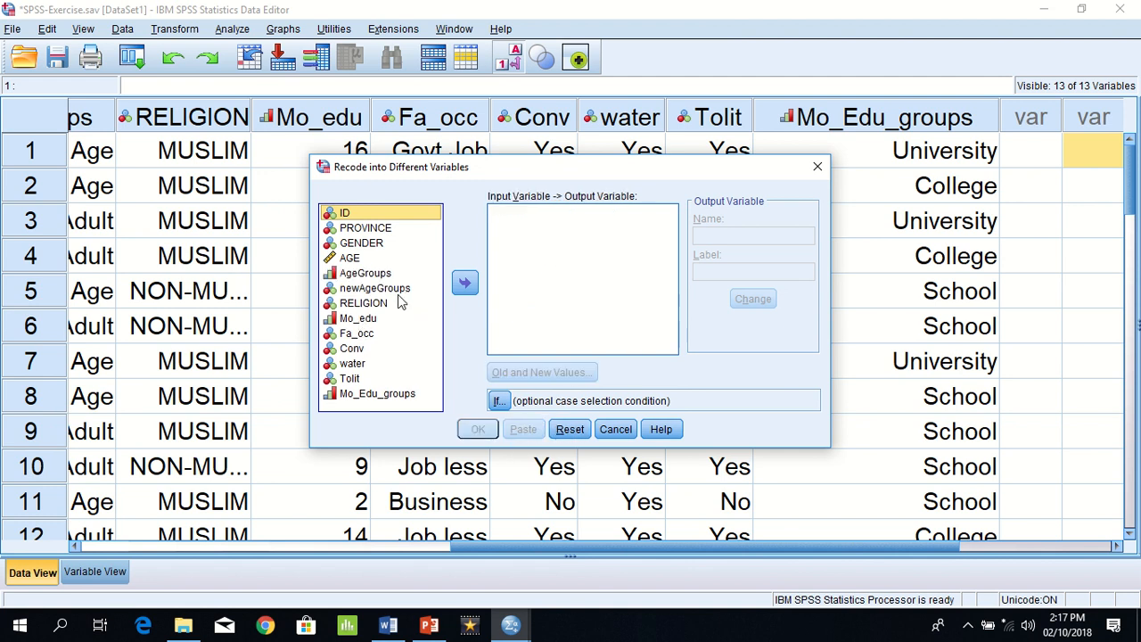
pyautogui.click(393, 393)
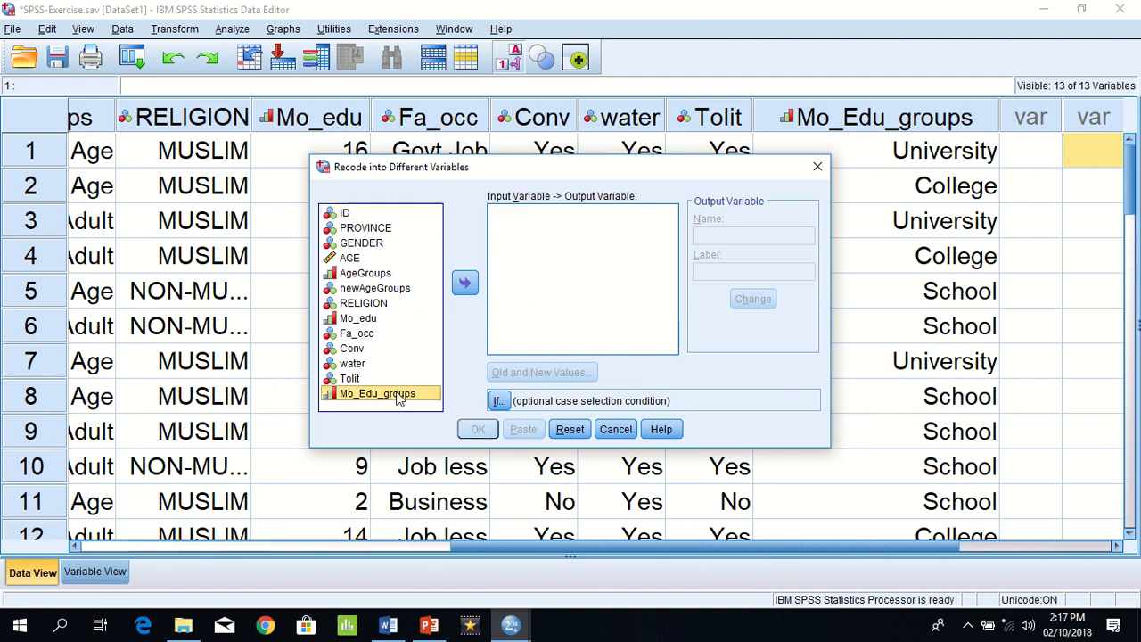
pyautogui.click(464, 283)
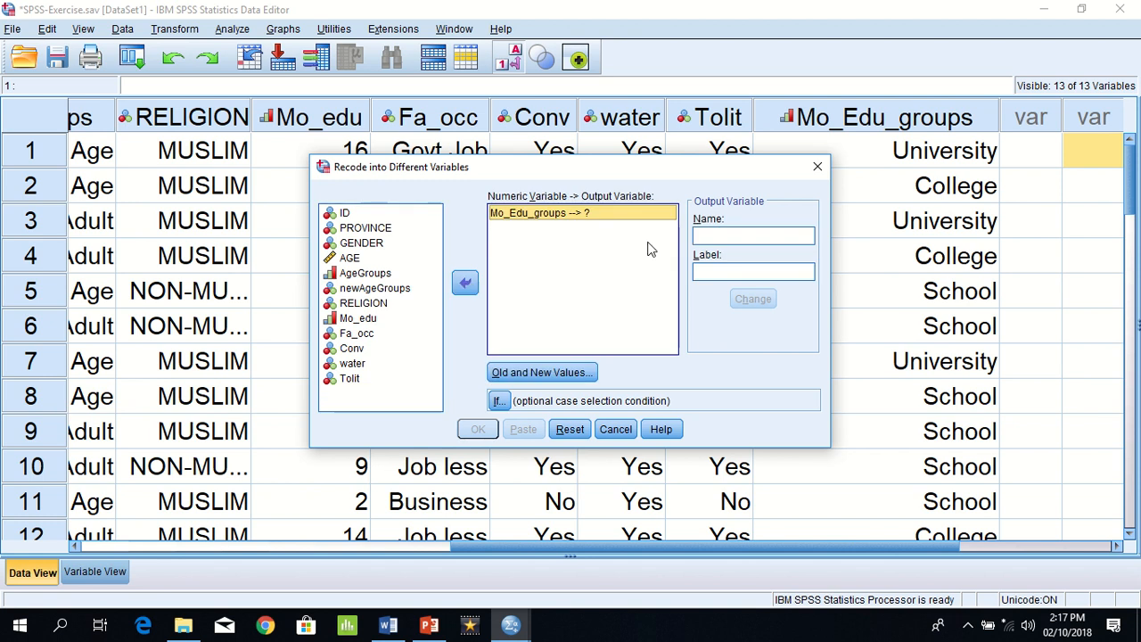
# Step: Name the output variable New_M_Edu_groups and assign it to the Mo_Edu_groups recode
pyautogui.click(717, 238)
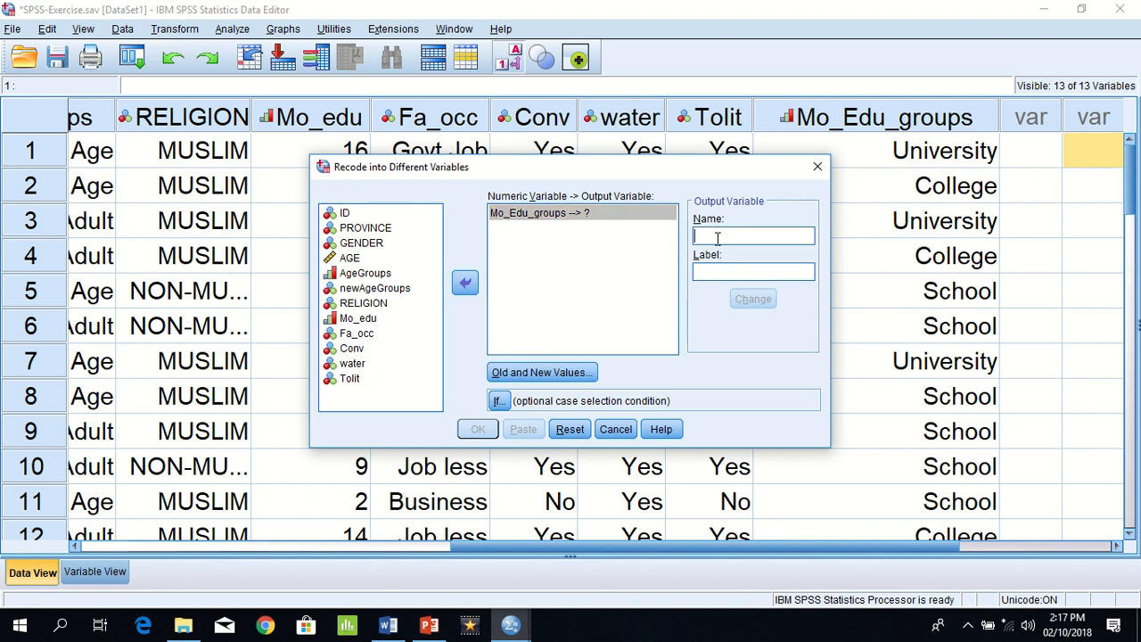
pyautogui.write('New_')
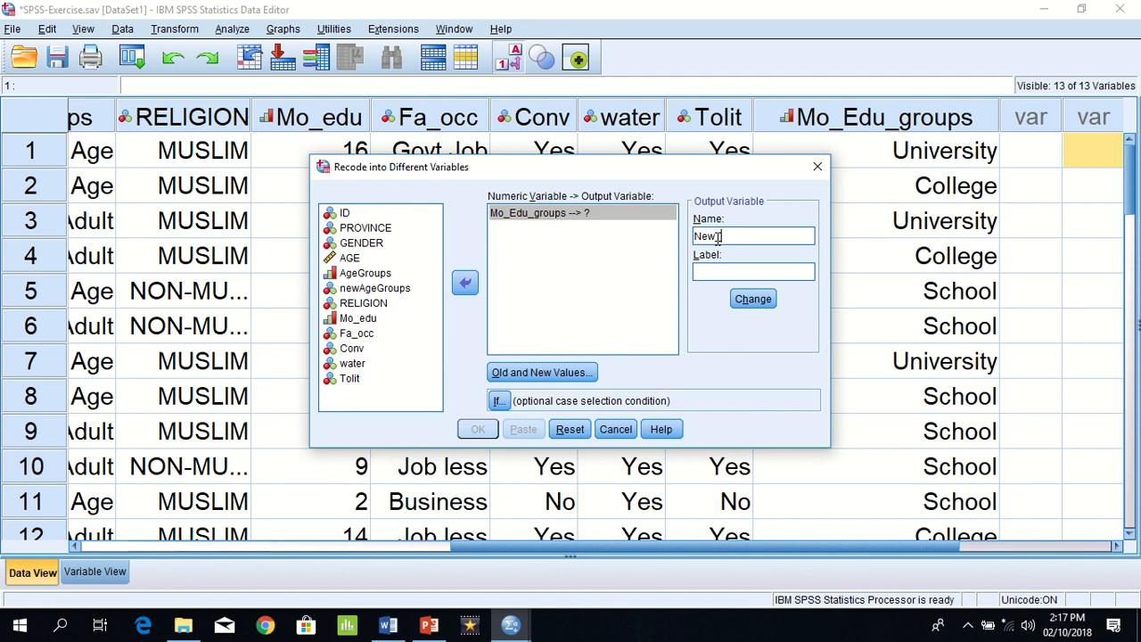
pyautogui.write('M_Edu_groups')
pyautogui.click(756, 301)
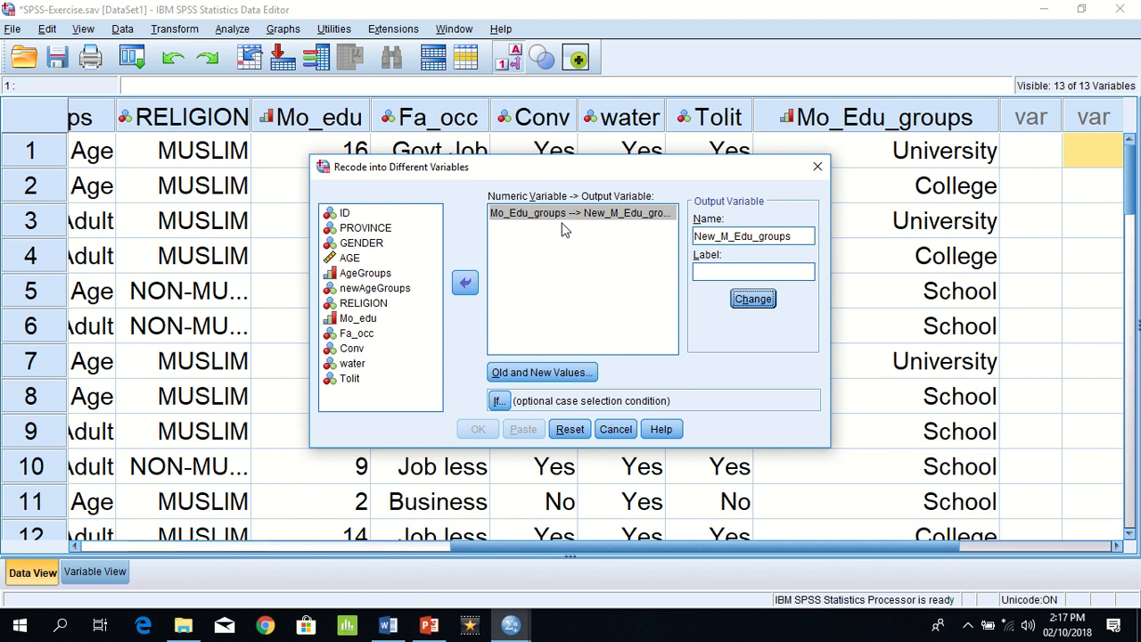
# Step: Open the old and new values of the recode and map old value 1 to new value 1
pyautogui.click(515, 370)
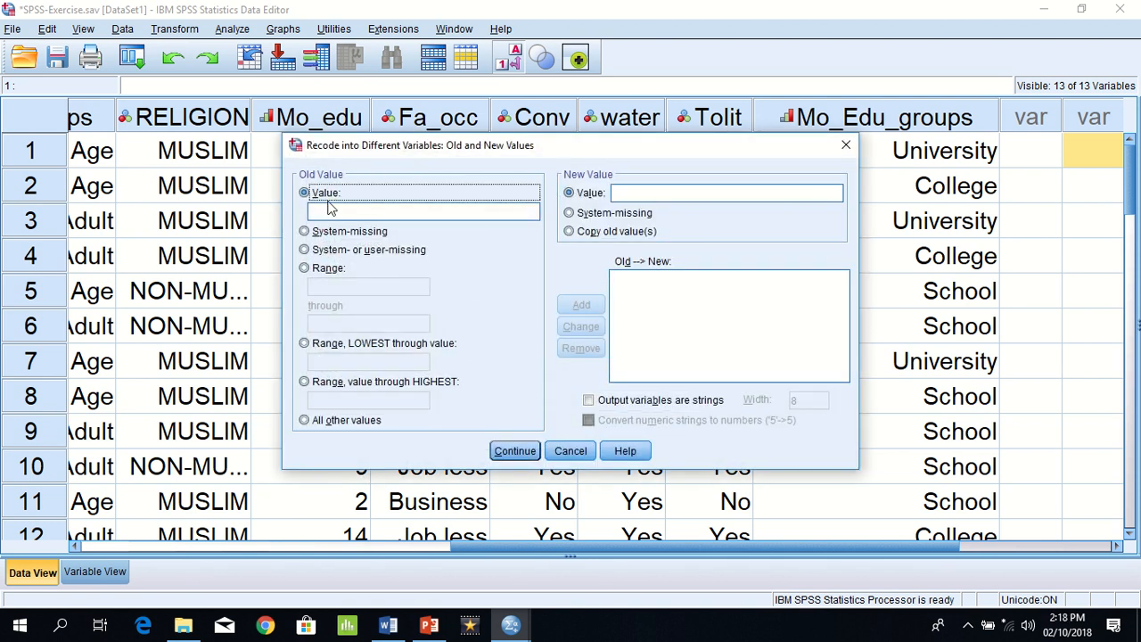
pyautogui.click(329, 211)
pyautogui.write('1')
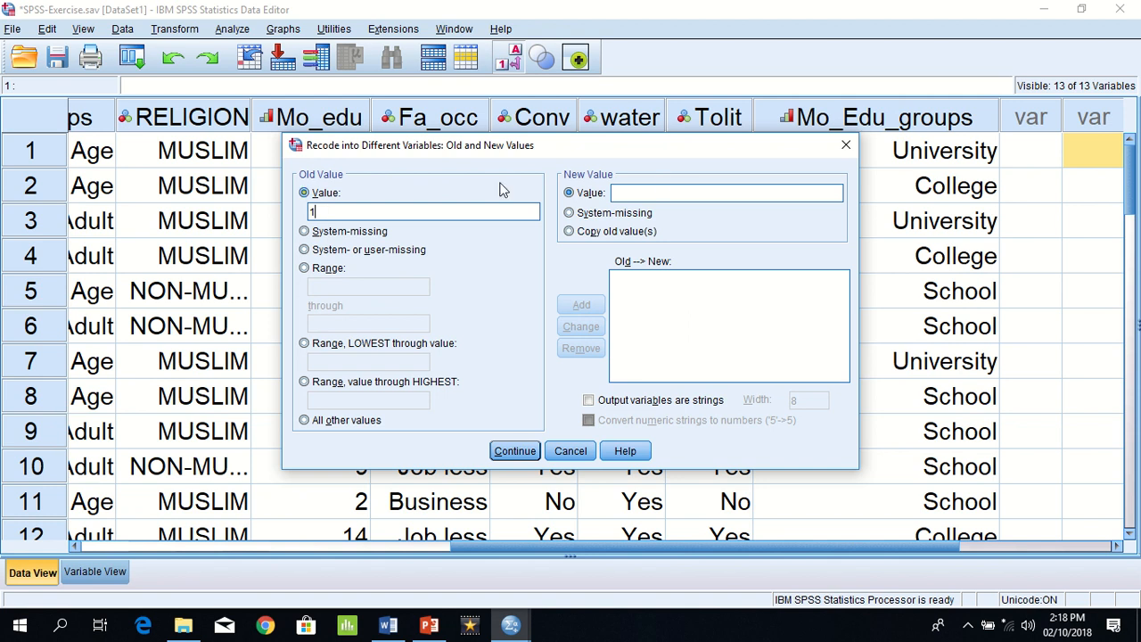
pyautogui.click(648, 190)
pyautogui.write('1')
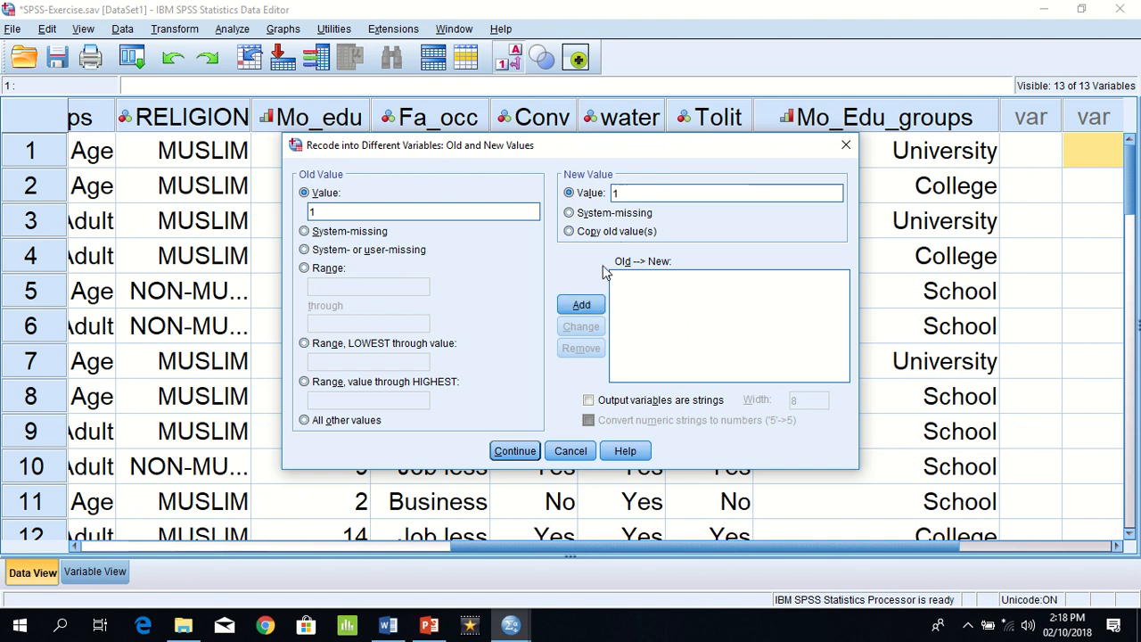
pyautogui.click(582, 305)
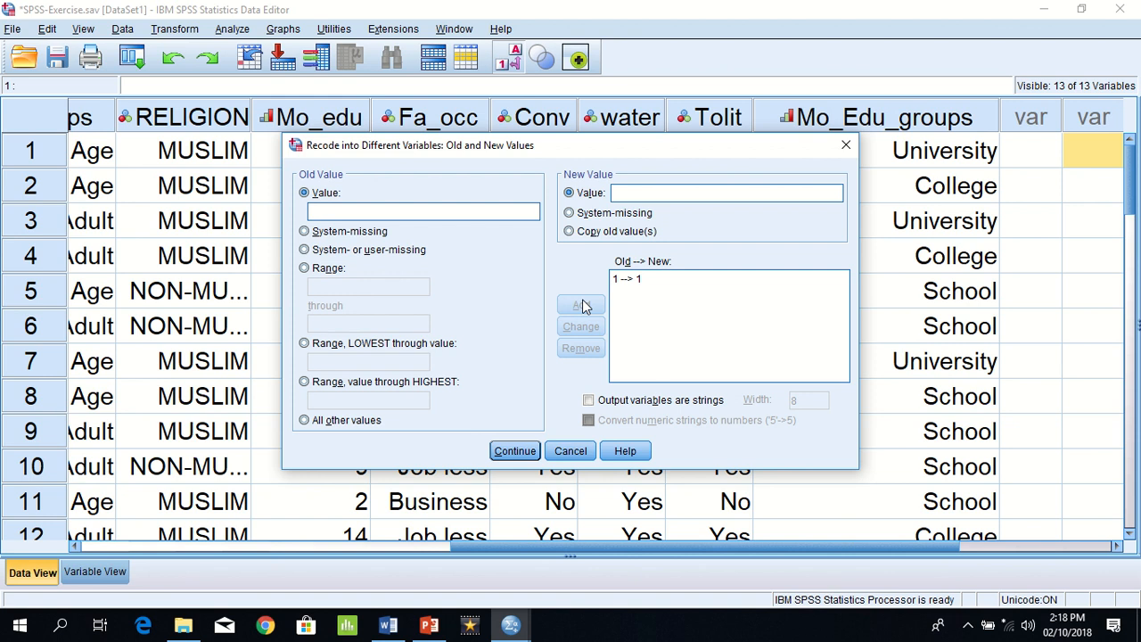
# Step: Map the old value range 2 through 3 to new value 2 and run the recode
pyautogui.click(322, 268)
pyautogui.click(326, 285)
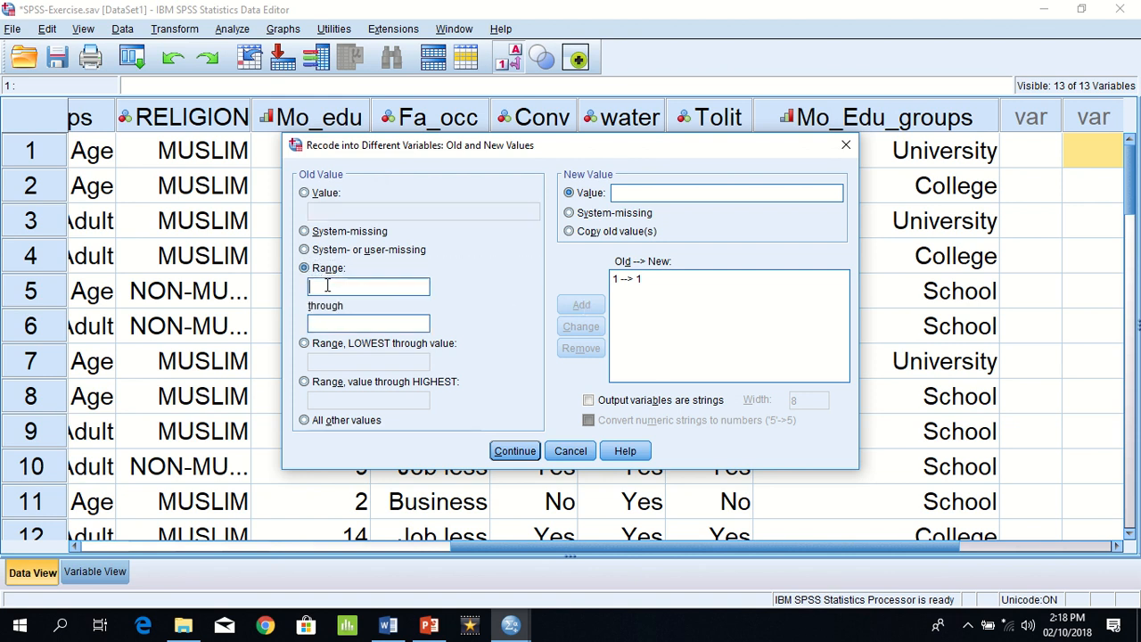
pyautogui.write('2')
pyautogui.click(328, 329)
pyautogui.write('3')
pyautogui.click(699, 193)
pyautogui.write('2')
pyautogui.click(583, 306)
pyautogui.click(520, 452)
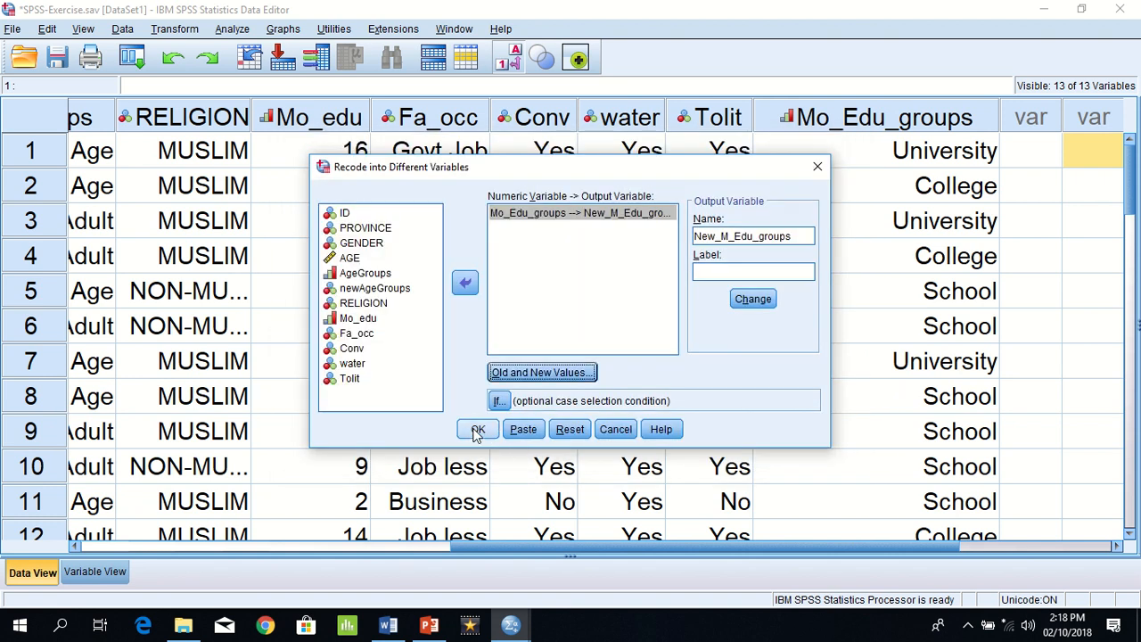
pyautogui.click(478, 429)
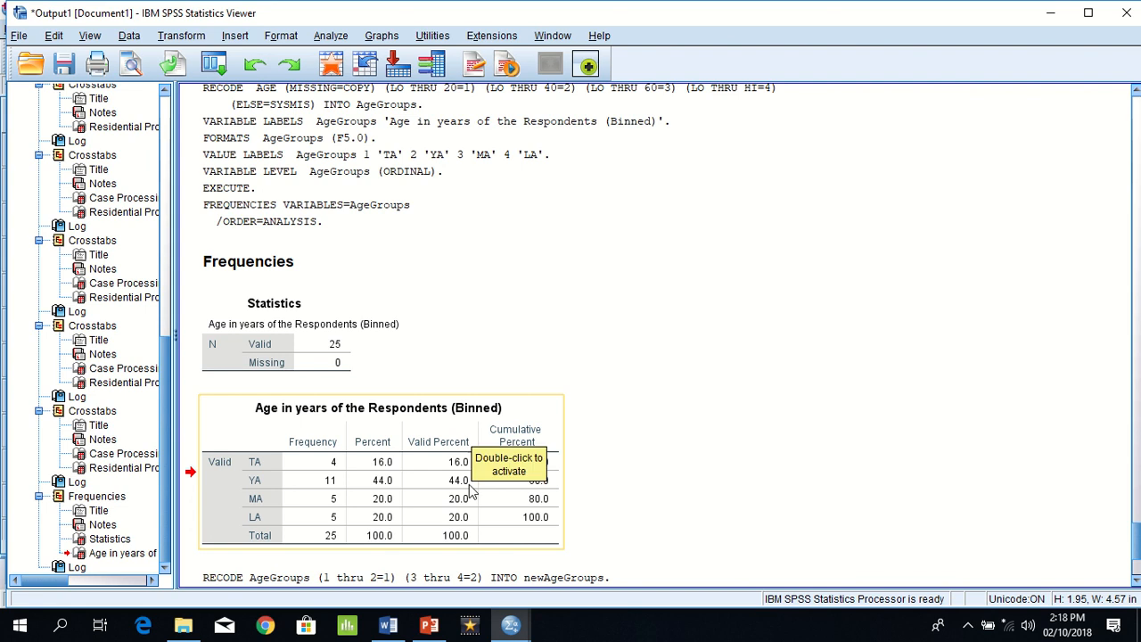
# Step: Switch to the SPSS Data Editor and open the variable definition of New_M_Edu_groups
pyautogui.moveTo(511, 625)
pyautogui.click(650, 568)
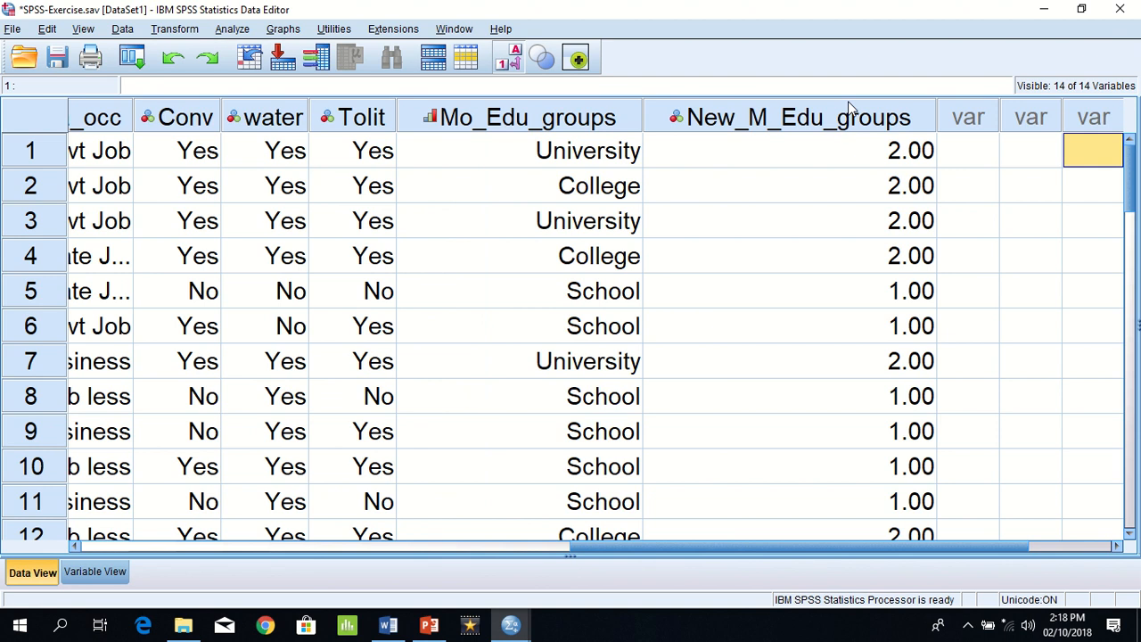
pyautogui.click(847, 123)
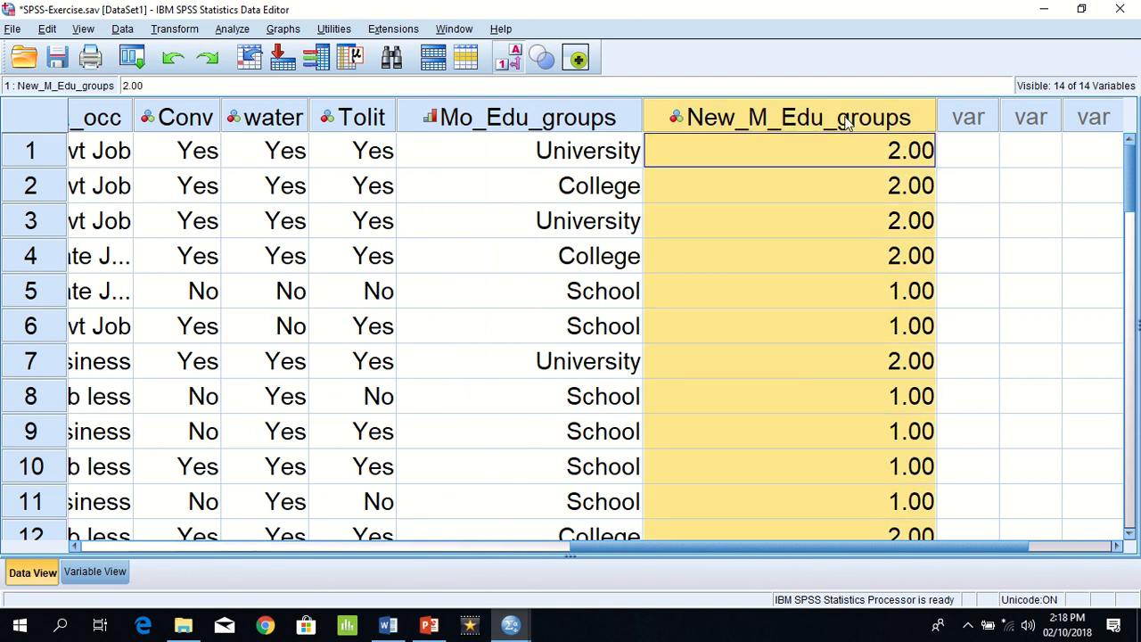
pyautogui.doubleClick(847, 123)
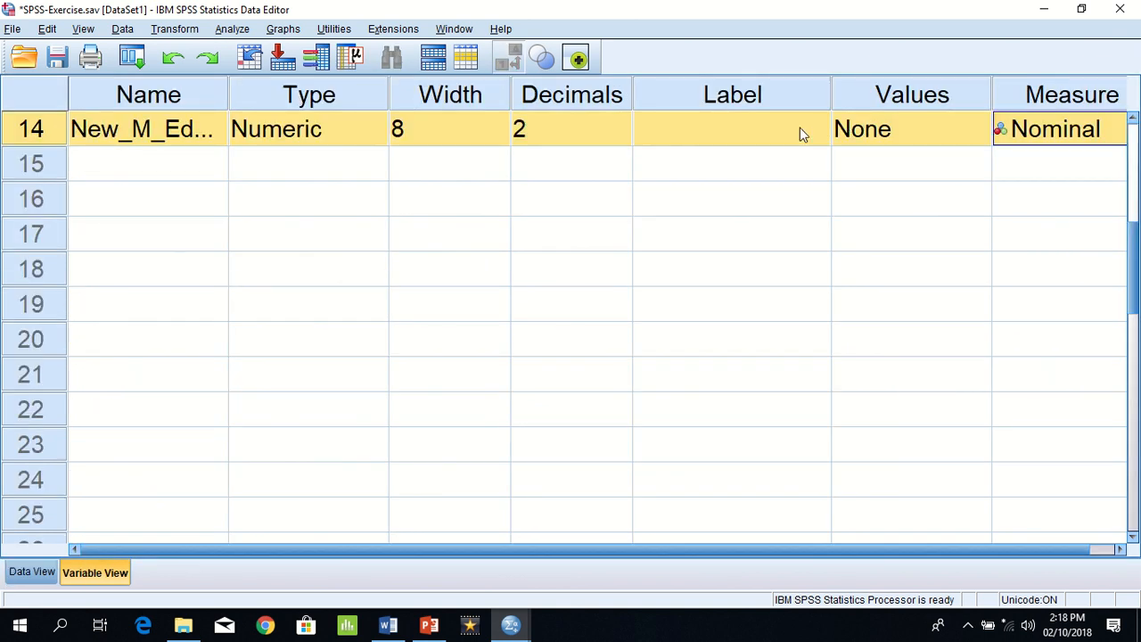
# Step: Add the value label "Low Edu" for value 1 of New_M_Edu_groups
pyautogui.click(881, 132)
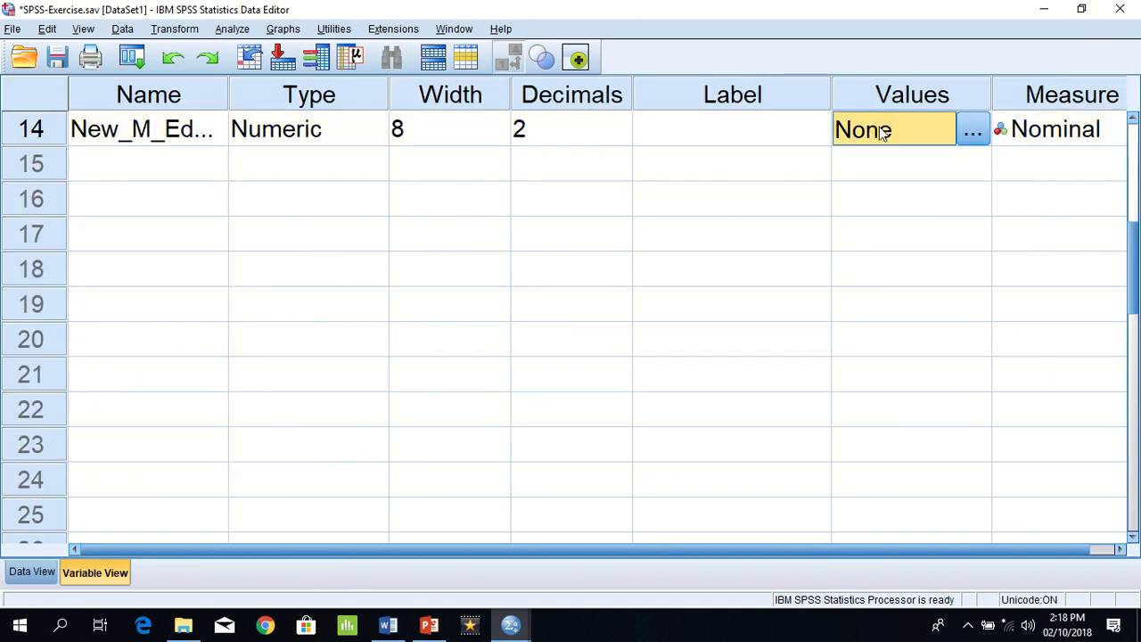
pyautogui.click(980, 132)
pyautogui.write('1')
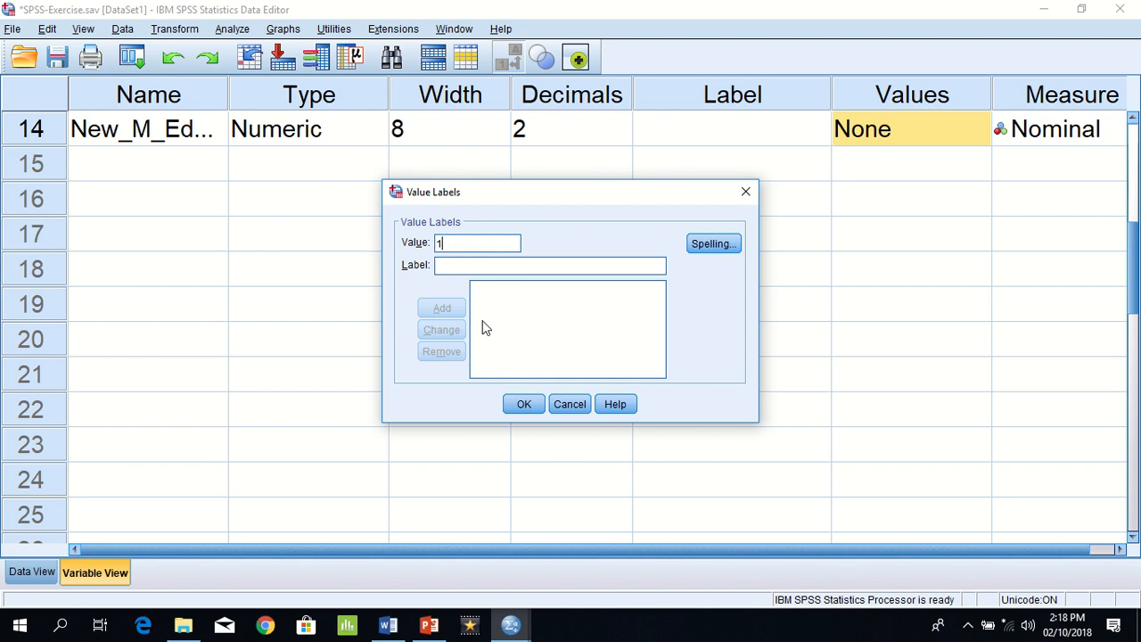
pyautogui.click(479, 264)
pyautogui.write('Low')
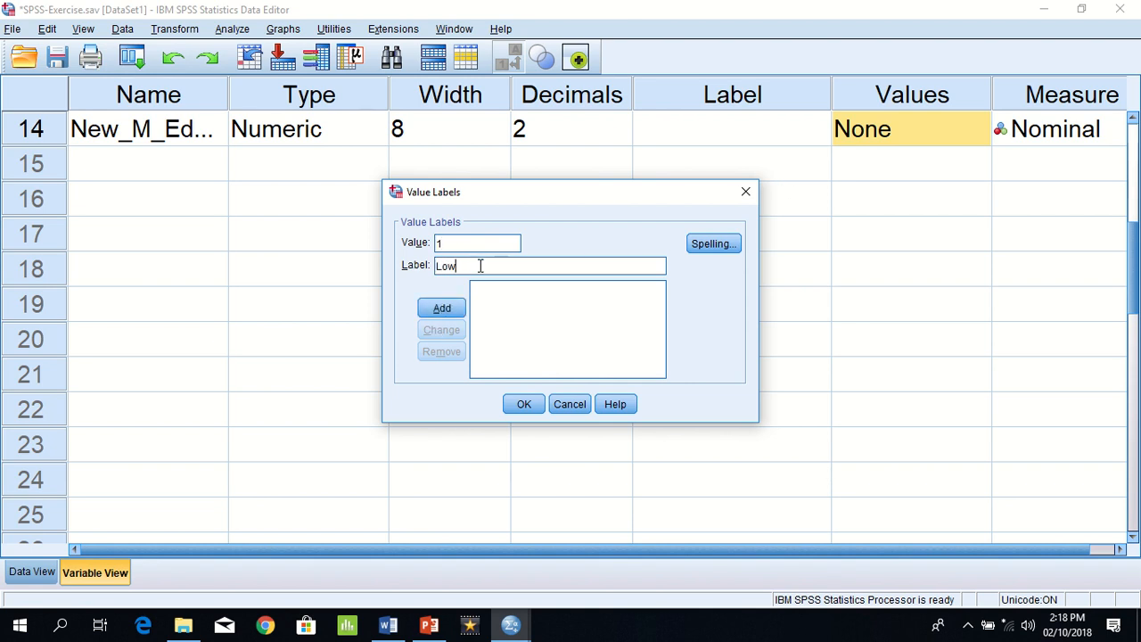
pyautogui.write(' Edu')
pyautogui.click(444, 308)
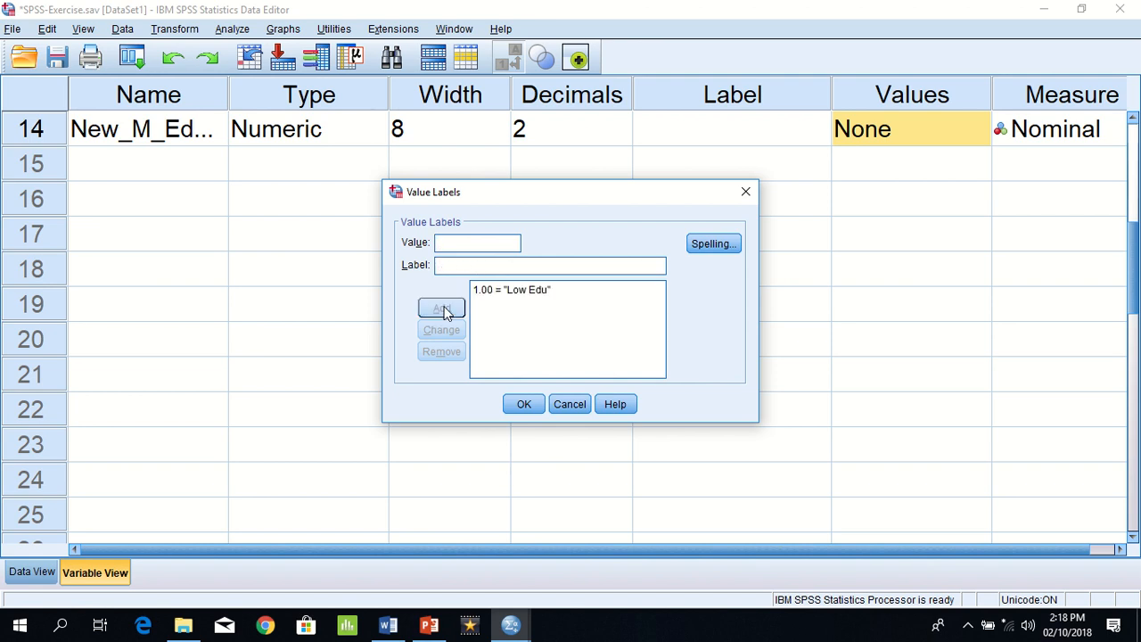
# Step: Add the value label "High Edu" for value 2 and apply the value labels
pyautogui.write('2')
pyautogui.click(453, 265)
pyautogui.write('High Edu')
pyautogui.click(442, 311)
pyautogui.click(522, 411)
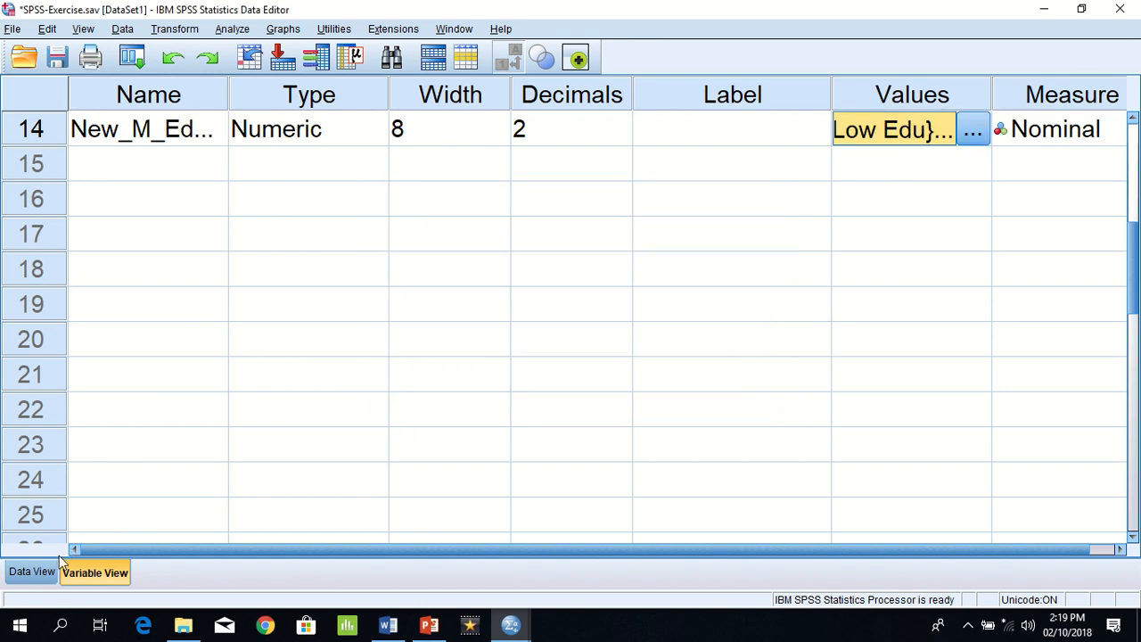
# Step: Return to the case data and compare the New_M_Edu_groups labels with the Mo_Edu_groups categories case by case
pyautogui.click(35, 571)
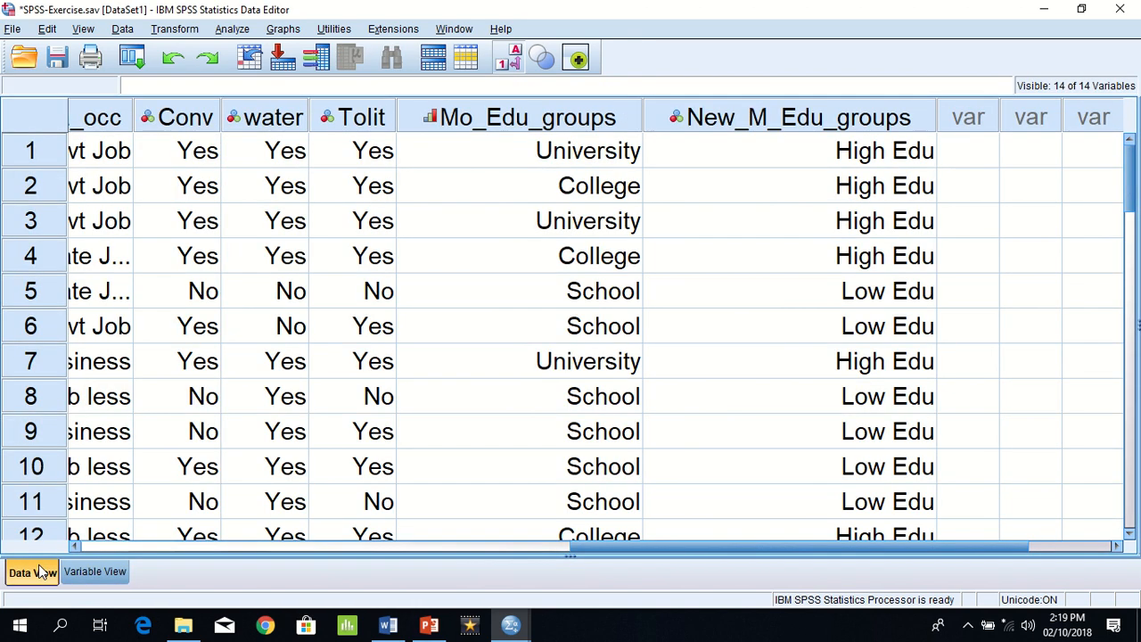
pyautogui.click(837, 160)
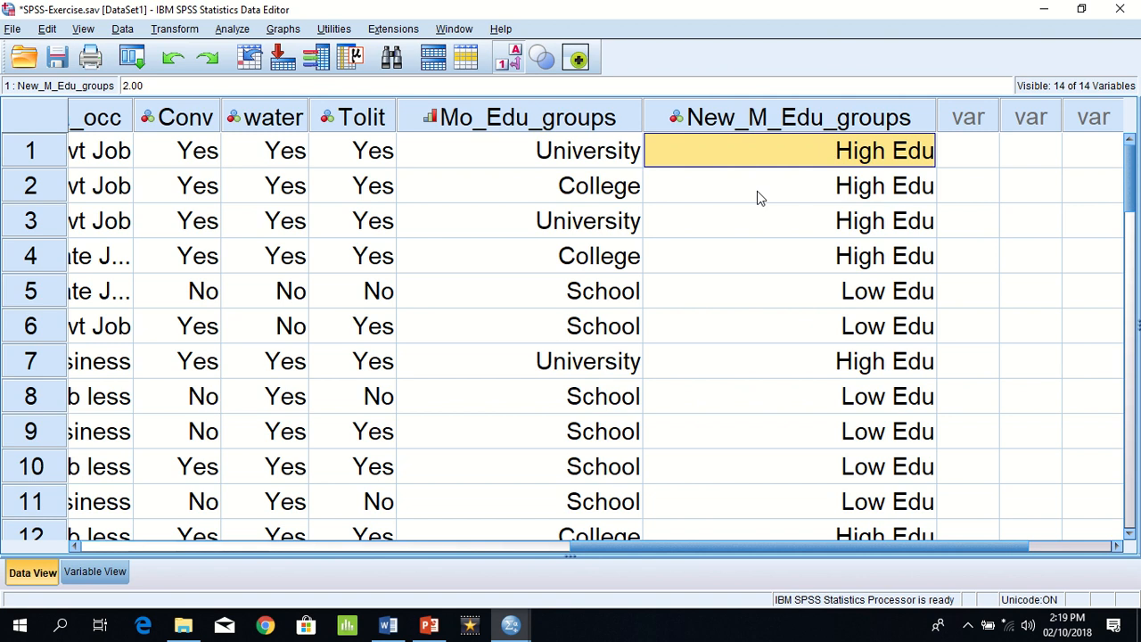
pyautogui.click(608, 192)
pyautogui.click(611, 223)
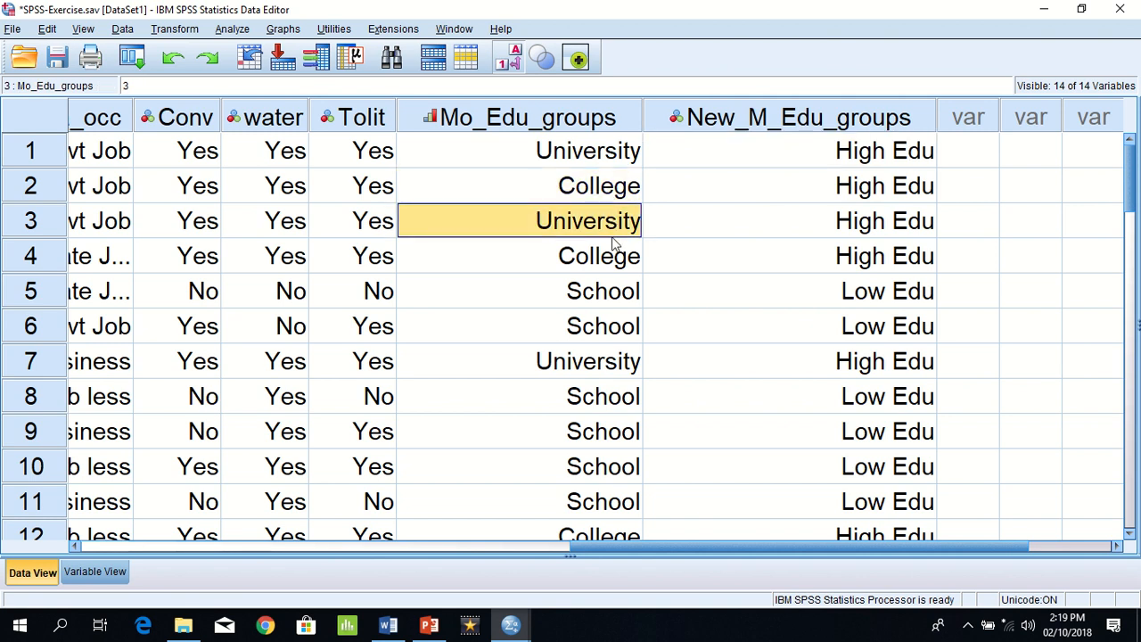
pyautogui.click(615, 264)
pyautogui.click(614, 297)
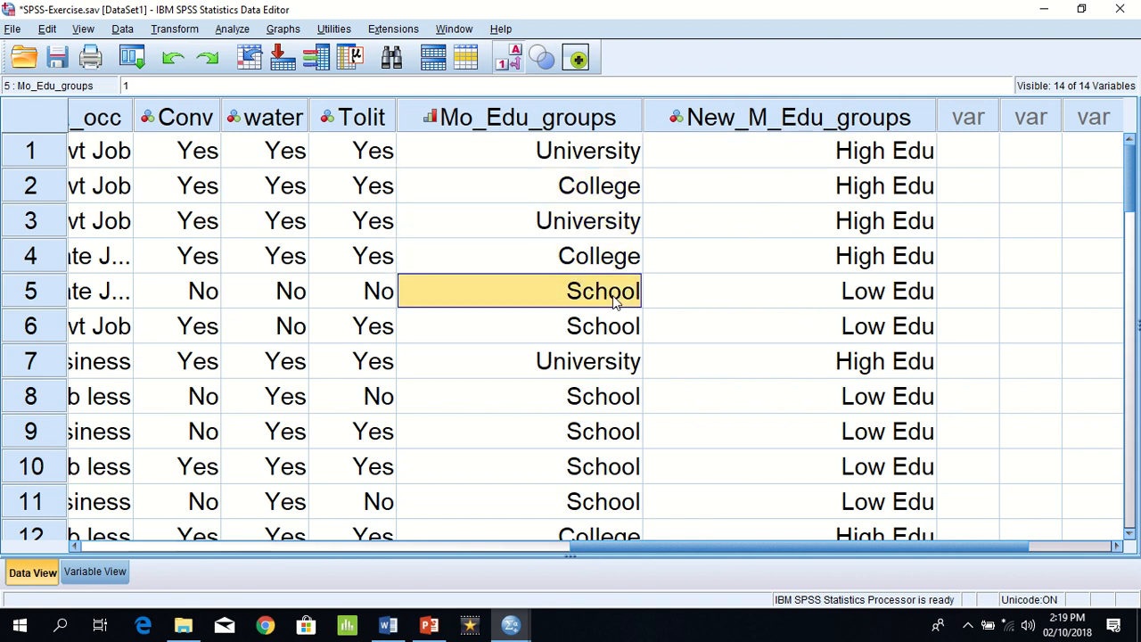
pyautogui.press('Right')
pyautogui.press('Down')
pyautogui.press('Left')
pyautogui.press('Right')
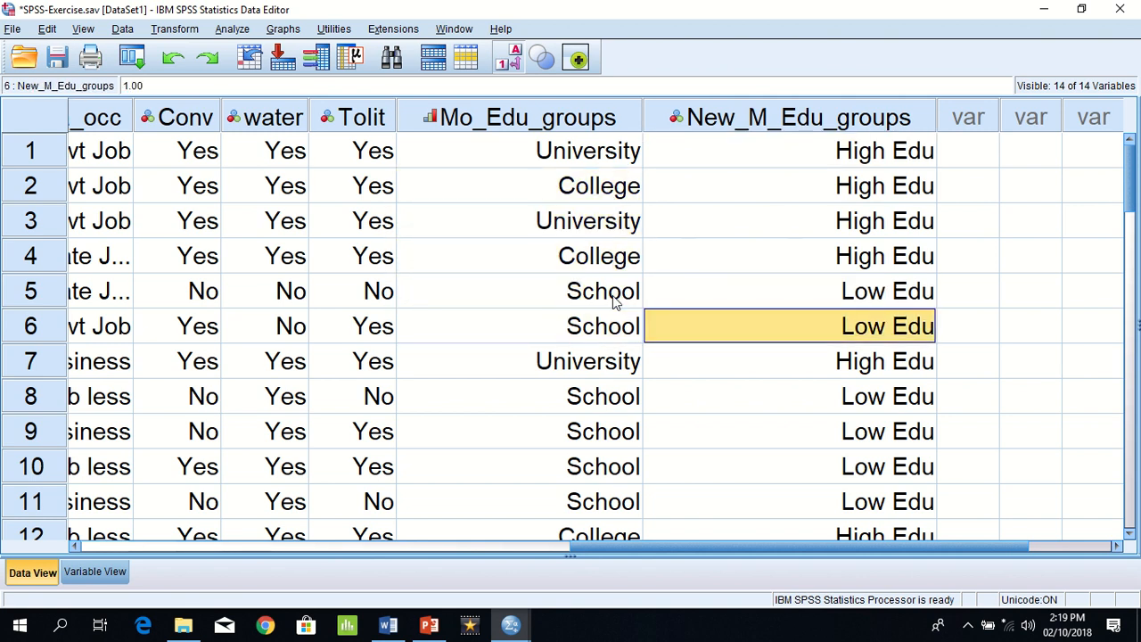
pyautogui.press('Down')
pyautogui.press('Left')
pyautogui.press('Right')
pyautogui.press('Down')
pyautogui.press('Left')
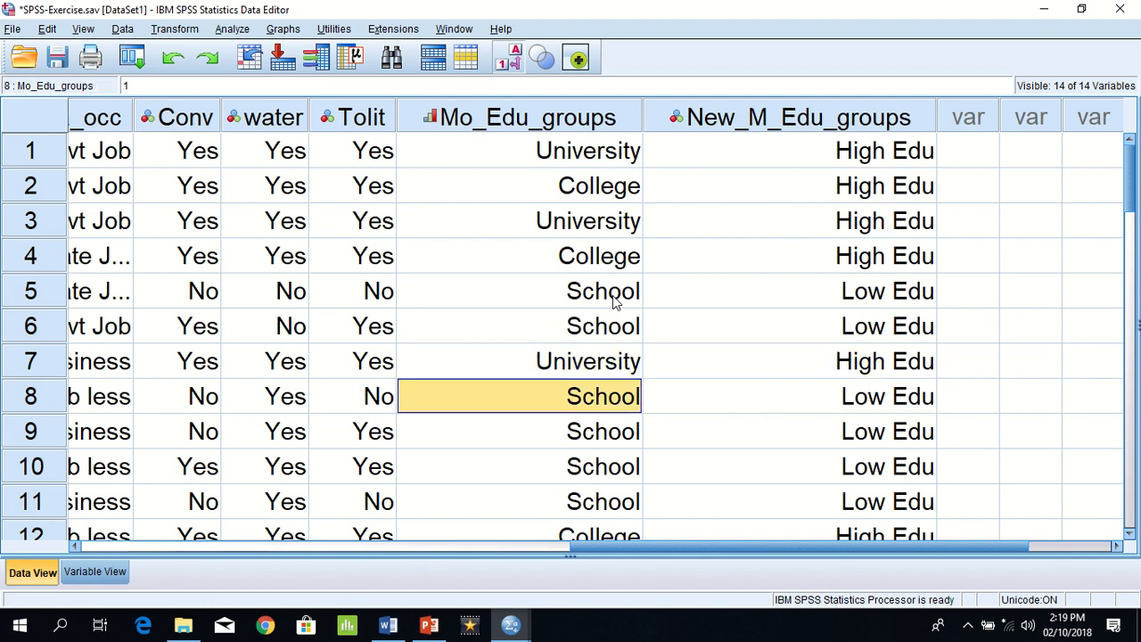
pyautogui.press('Right')
pyautogui.press('Down')
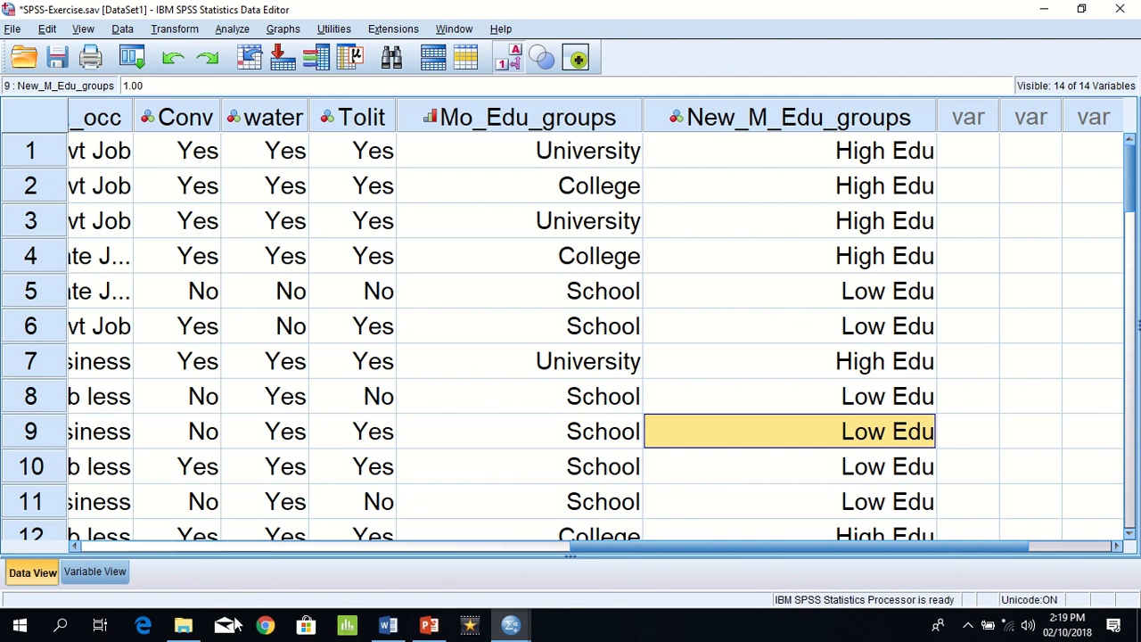
# Step: Switch to the Word exercise document, read the questions on mothers' education levels, and return to the SPSS Data Editor
pyautogui.click(389, 626)
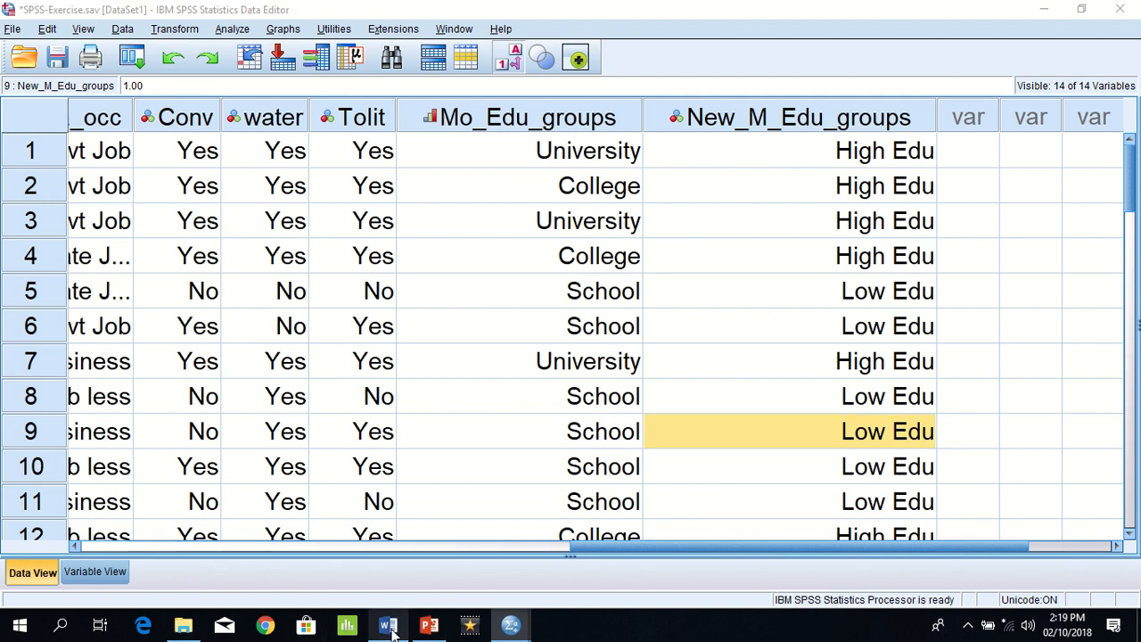
pyautogui.scroll(-10, 403, 535)
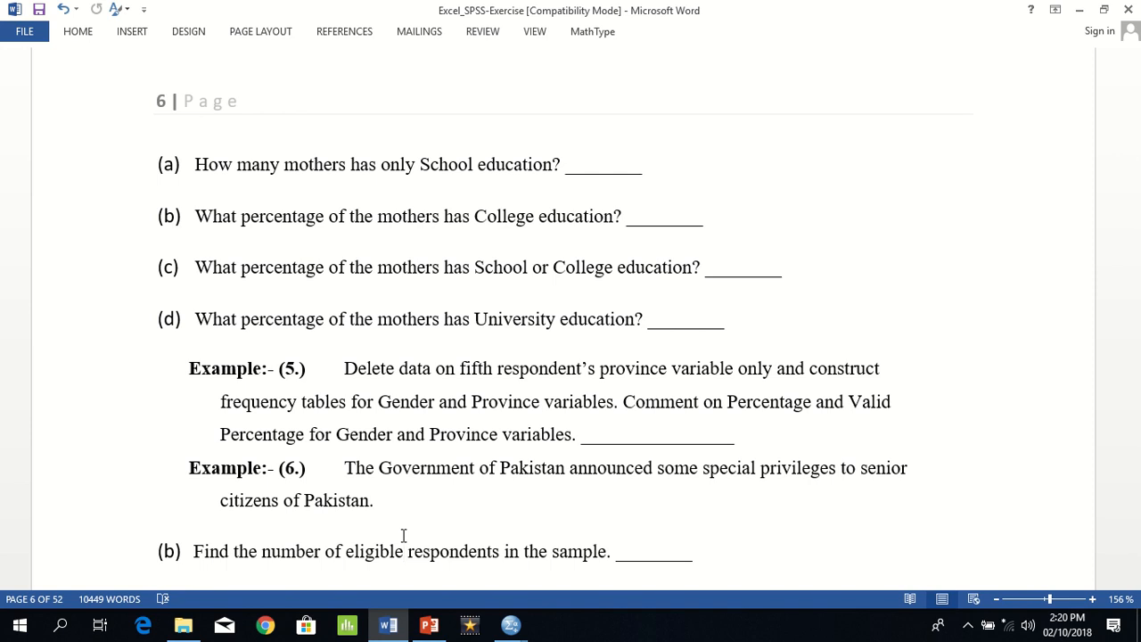
pyautogui.hotkey('alt', 'Tab')
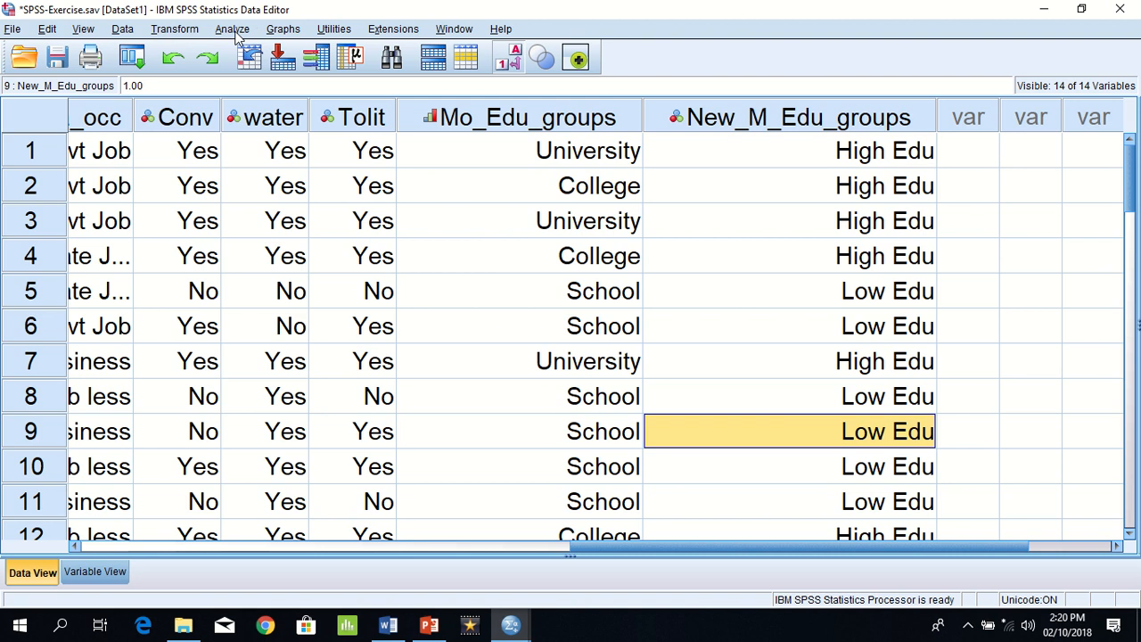
# Step: Start a Frequencies analysis and remove AgeGroups from its variables
pyautogui.click(237, 32)
pyautogui.moveTo(260, 70)
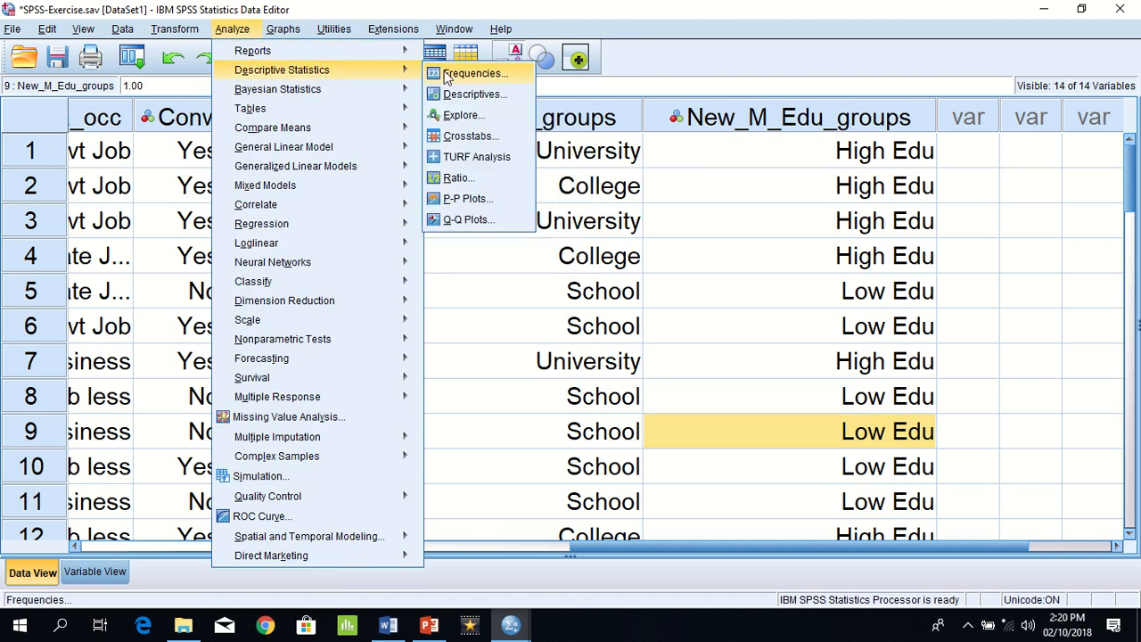
pyautogui.click(448, 77)
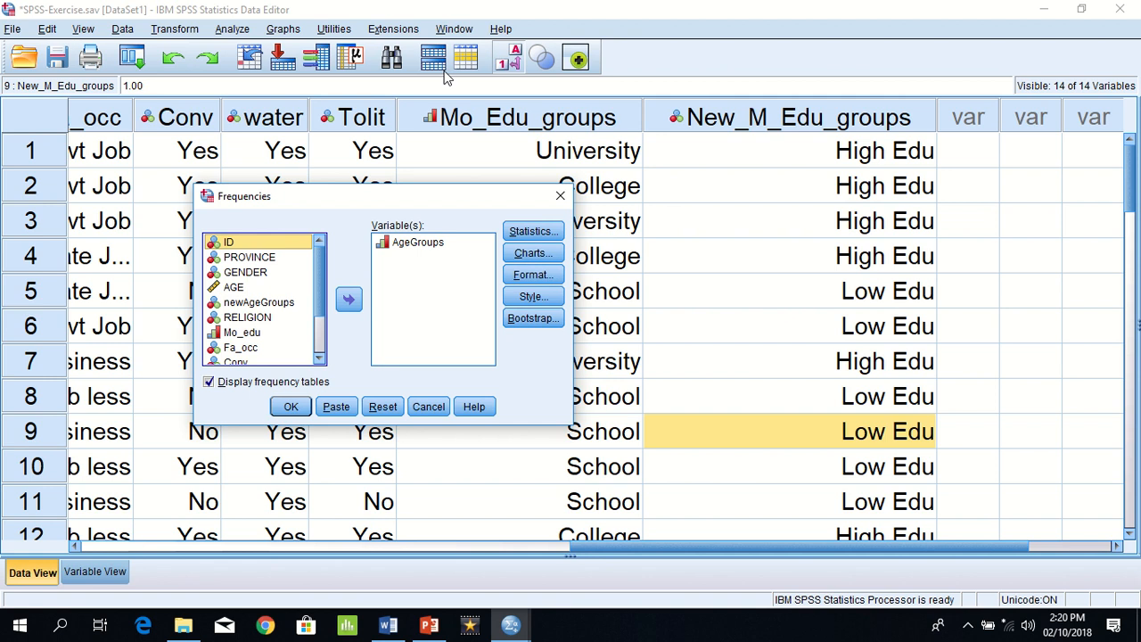
pyautogui.click(410, 243)
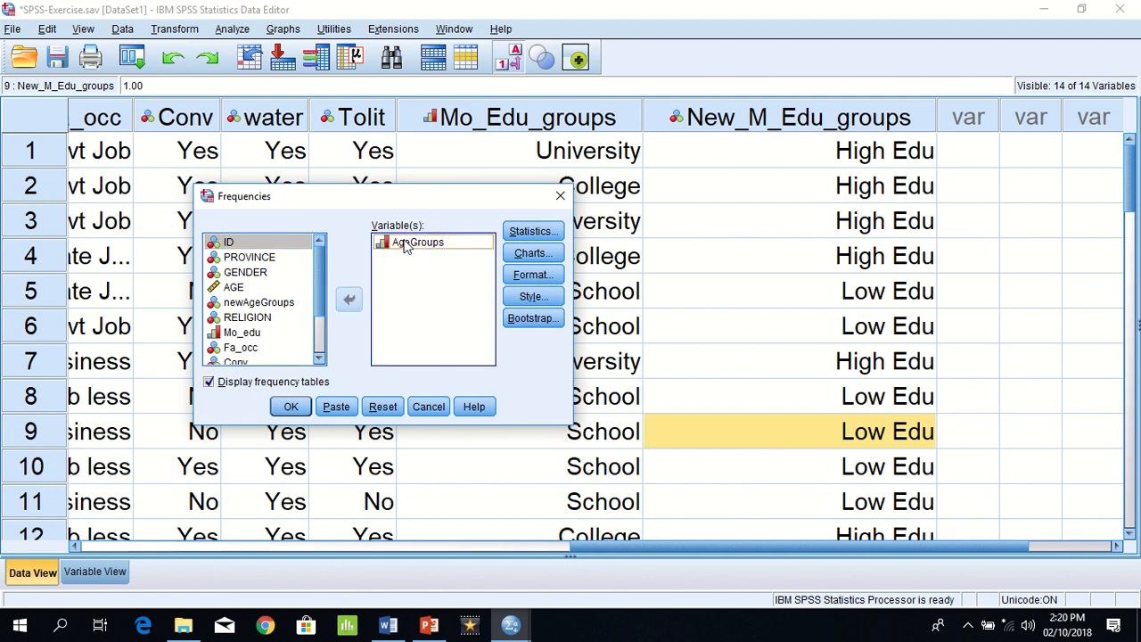
pyautogui.click(347, 302)
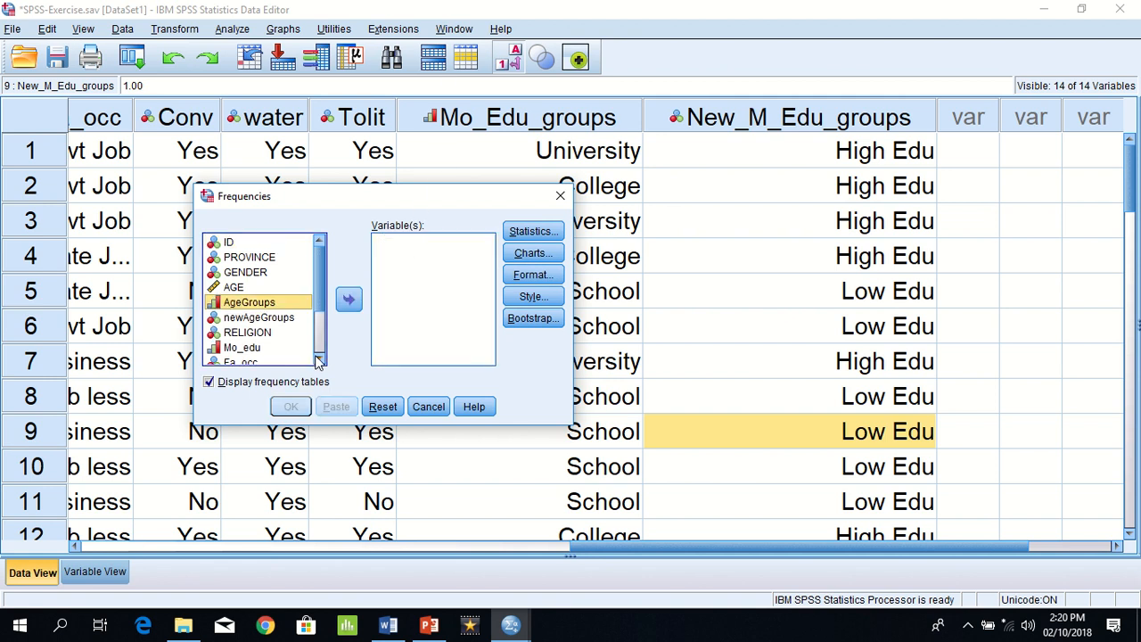
# Step: Add Mo_Edu_groups to the Frequencies analysis, run it, and select the resulting frequency table in the output
pyautogui.click(319, 360)
pyautogui.click(319, 360)
pyautogui.click(319, 359)
pyautogui.click(319, 359)
pyautogui.click(319, 359)
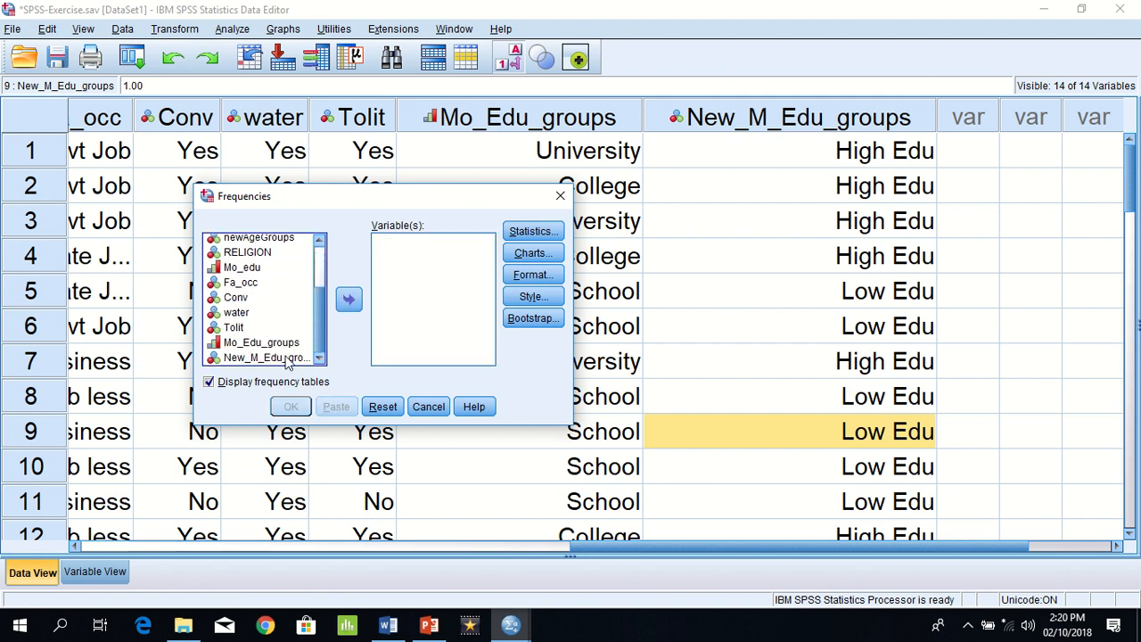
pyautogui.click(287, 357)
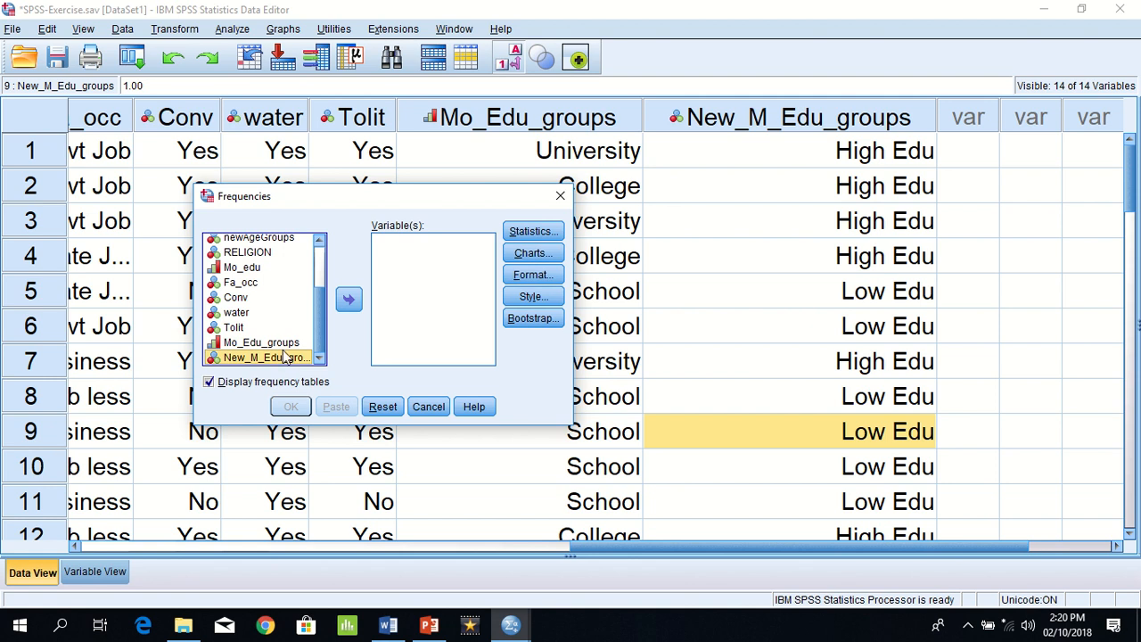
pyautogui.click(283, 344)
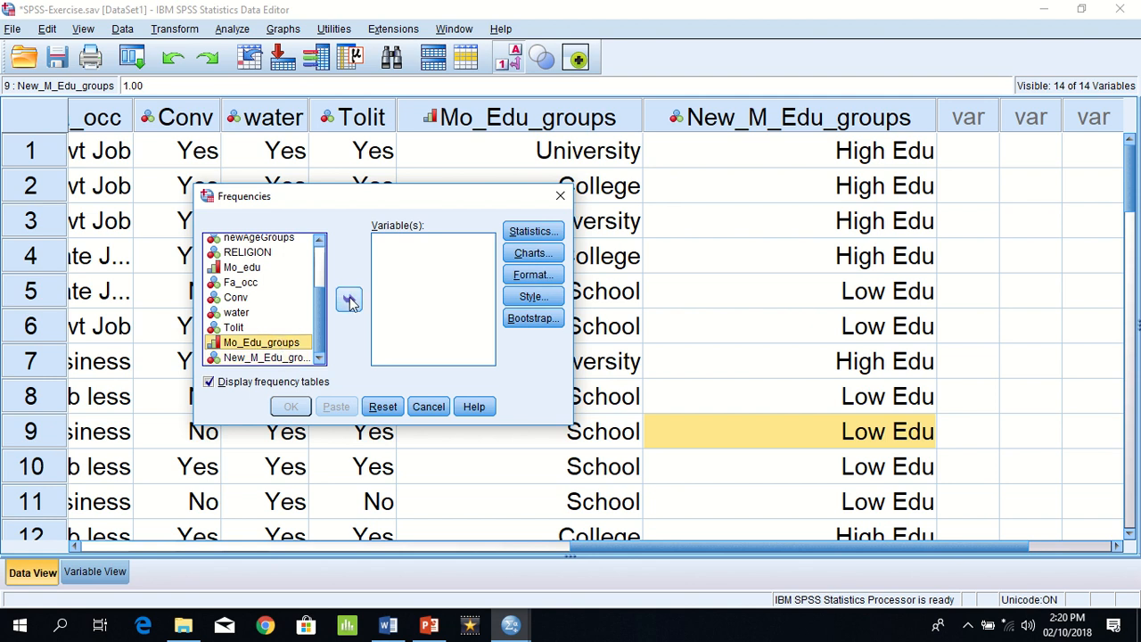
pyautogui.click(349, 302)
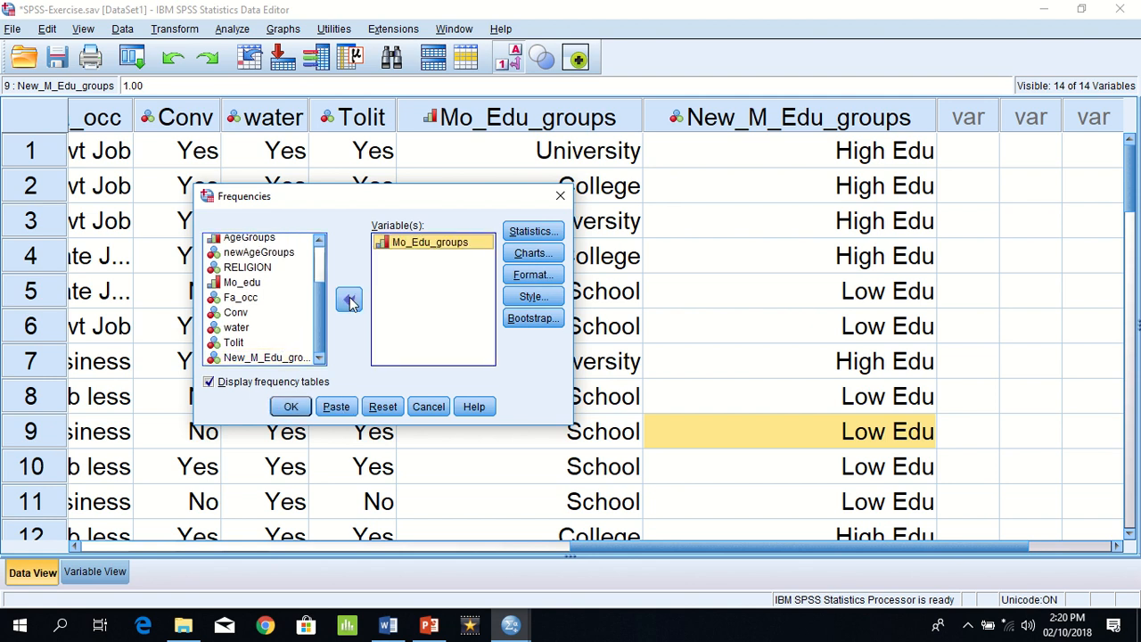
pyautogui.click(289, 407)
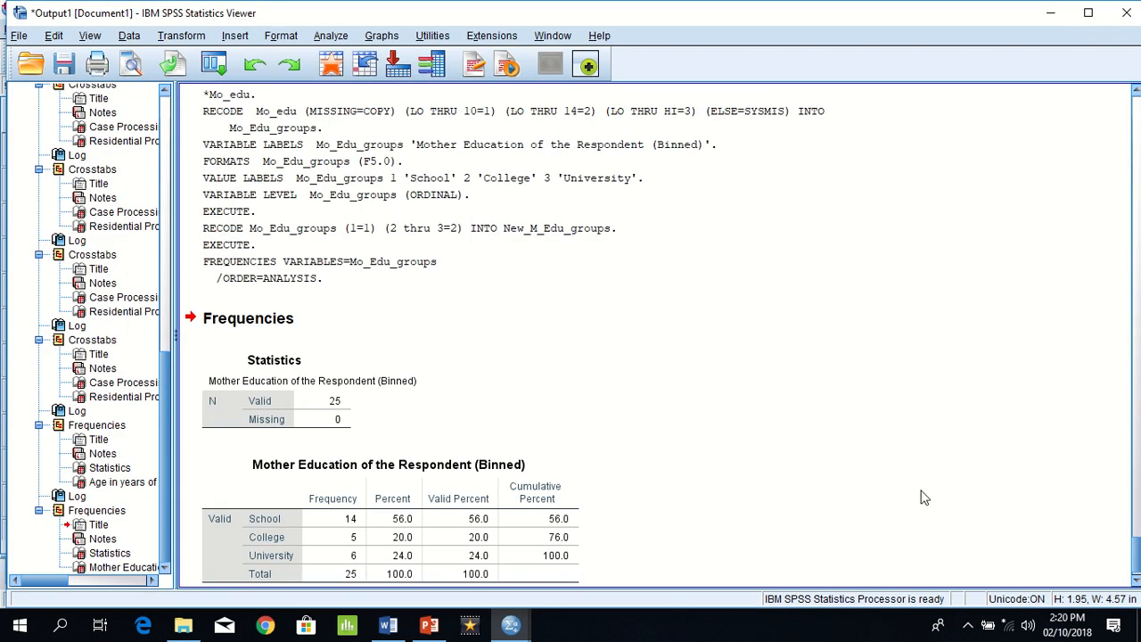
pyautogui.click(438, 478)
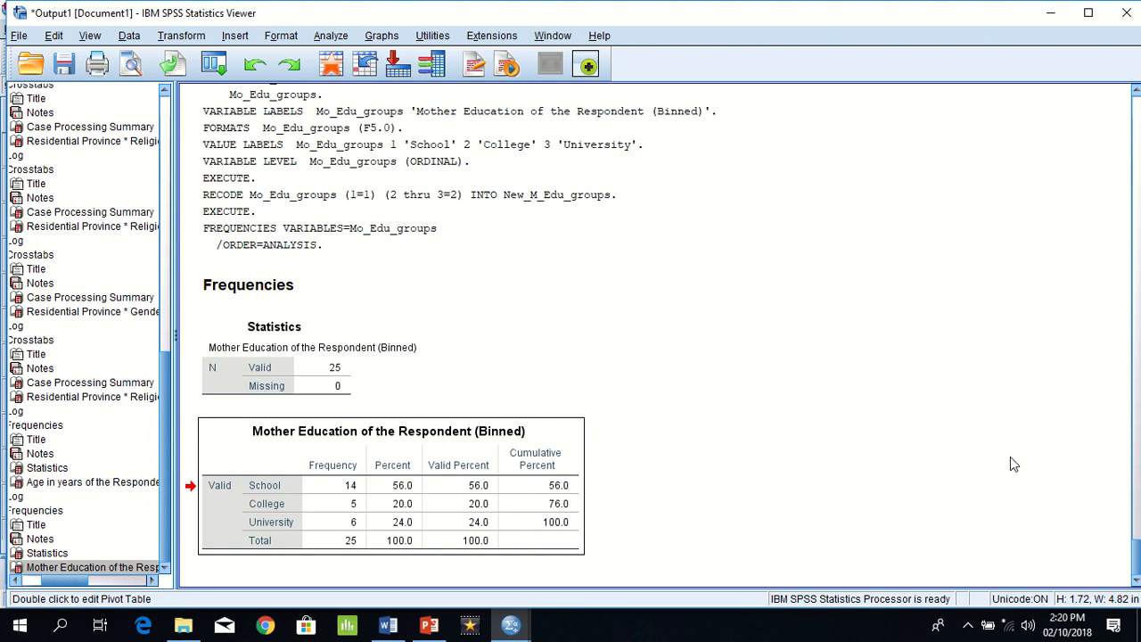
# Step: Switch to the Word exercise document and select question (c) on the percentage of mothers with School or College education
pyautogui.hotkey('alt', 'Tab')
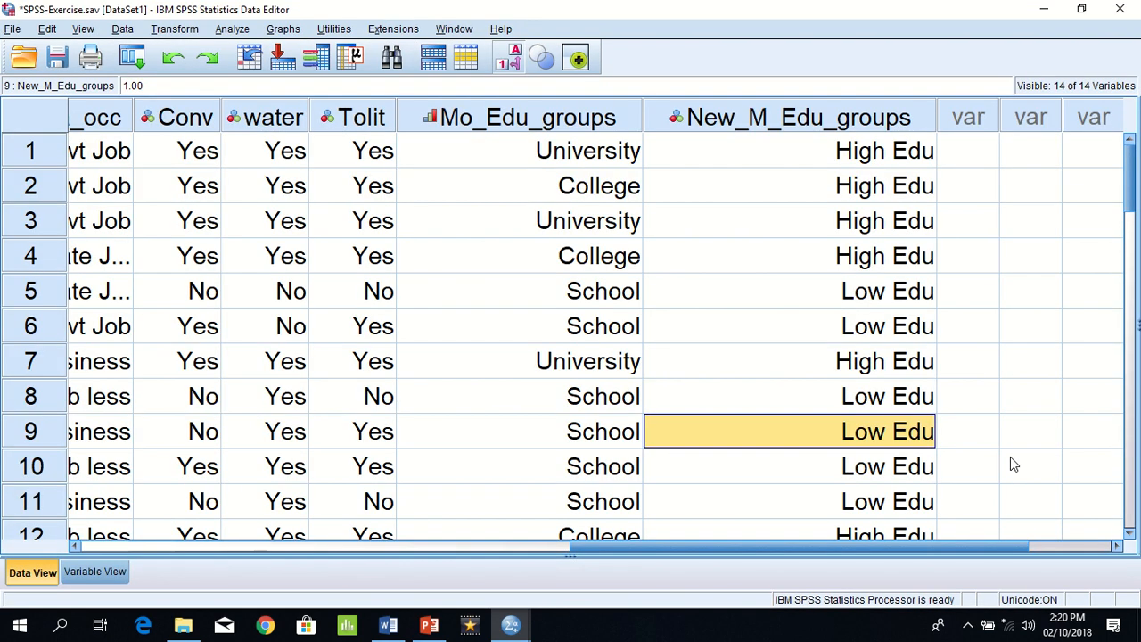
pyautogui.click(391, 626)
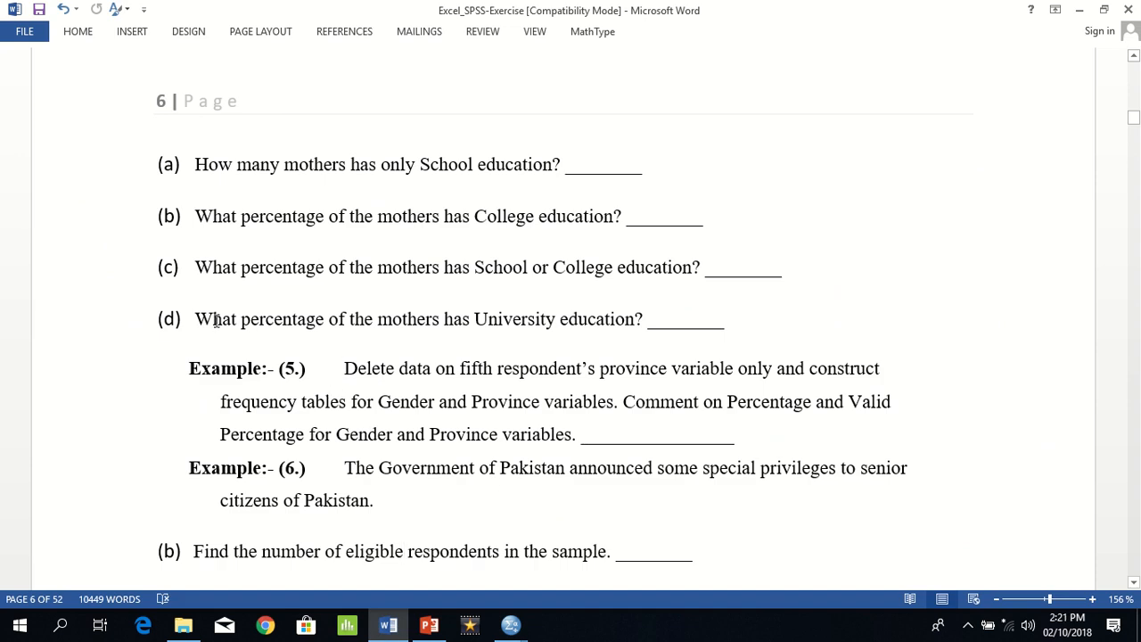
pyautogui.click(205, 266)
pyautogui.moveTo(205, 266); pyautogui.dragTo(724, 273)
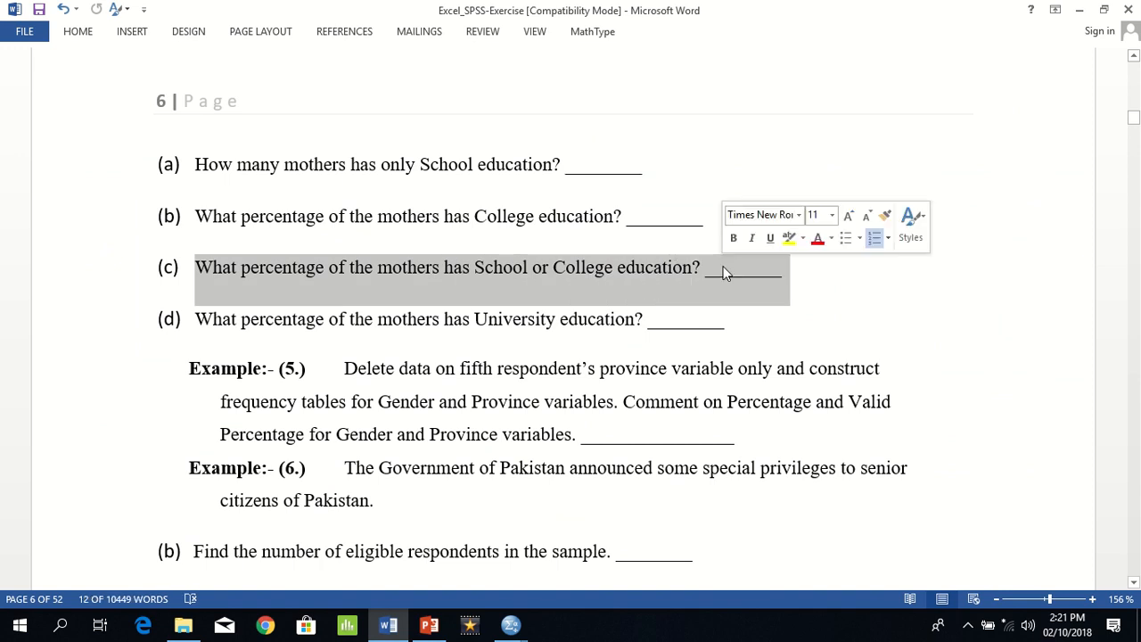
# Step: Consult the mother education frequency table in the SPSS output for question (c), and return to the Word exercise document
pyautogui.hotkey('alt', 'Tab')
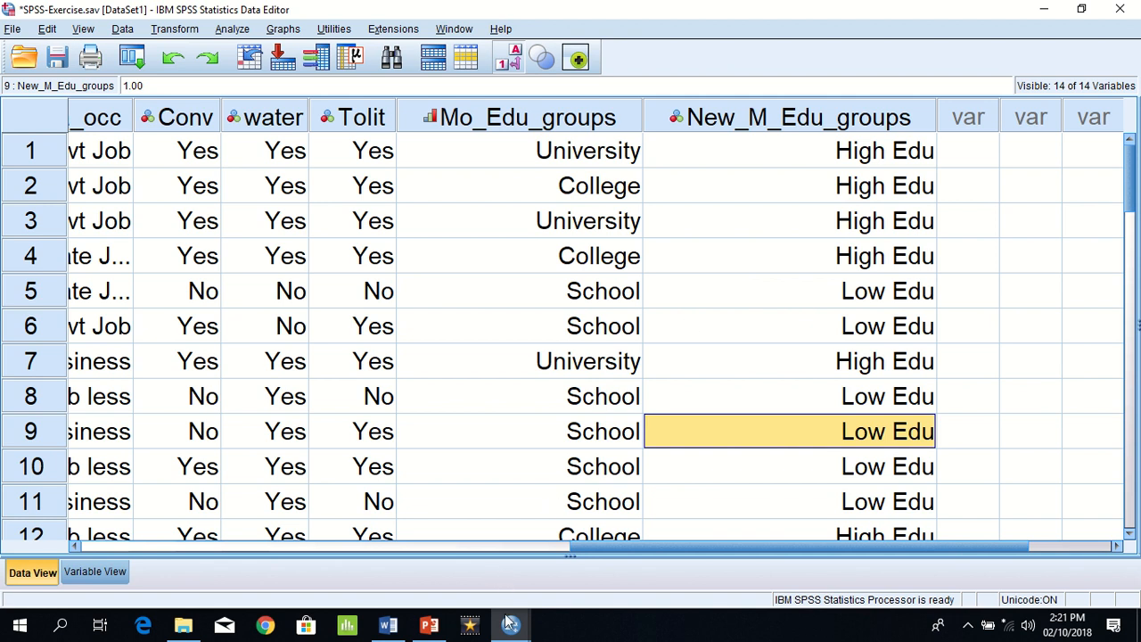
pyautogui.moveTo(509, 623)
pyautogui.click(427, 554)
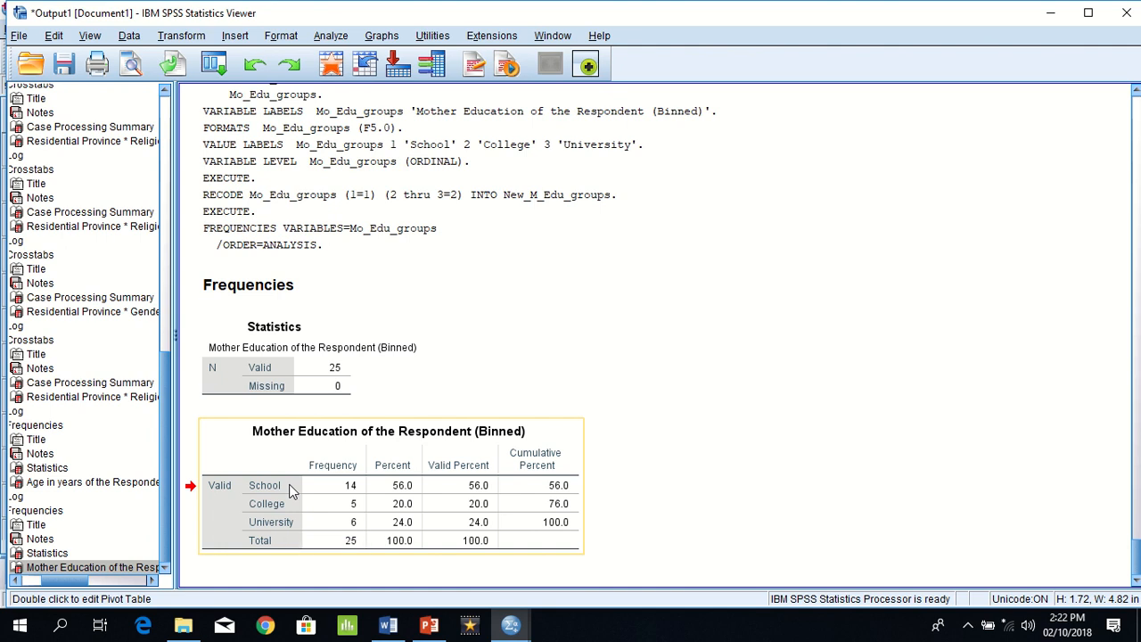
pyautogui.hotkey('alt', 'Tab')
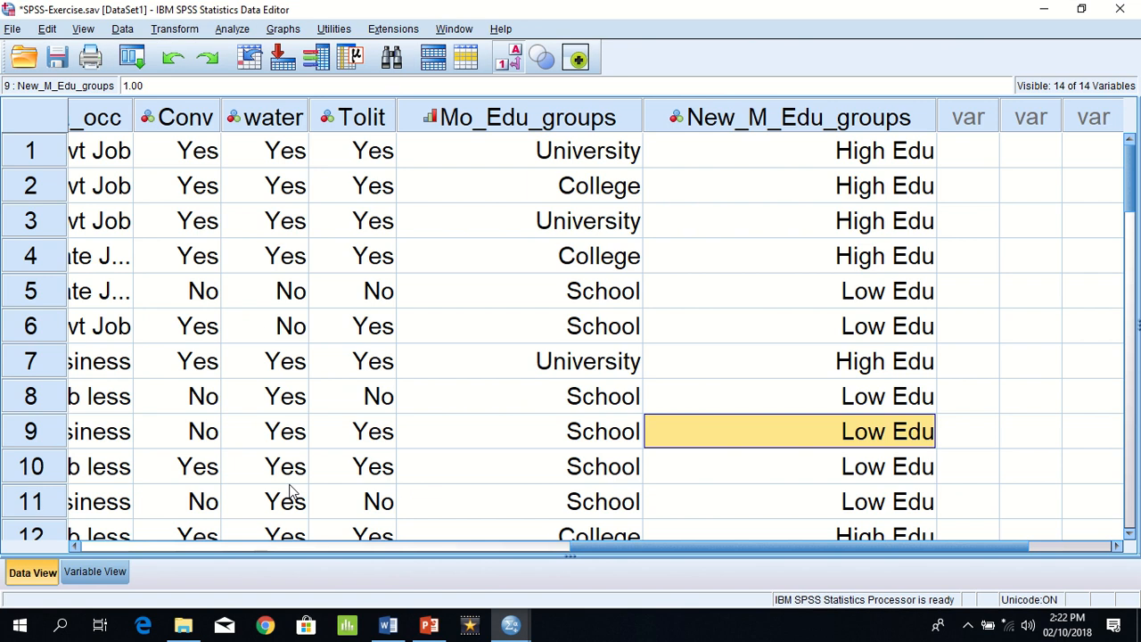
pyautogui.click(388, 626)
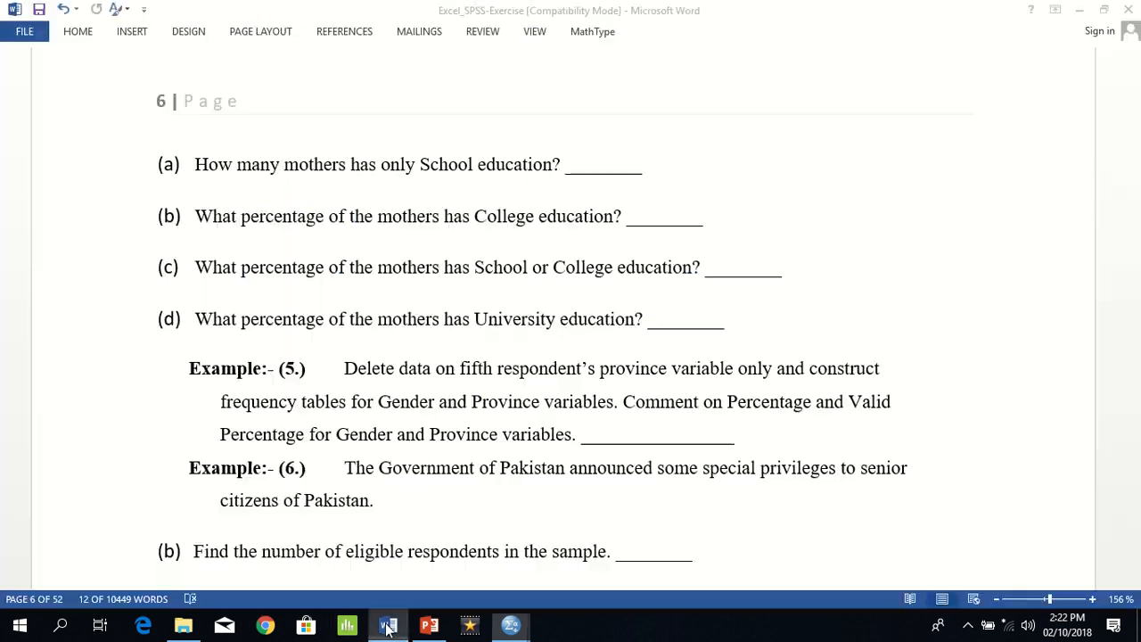
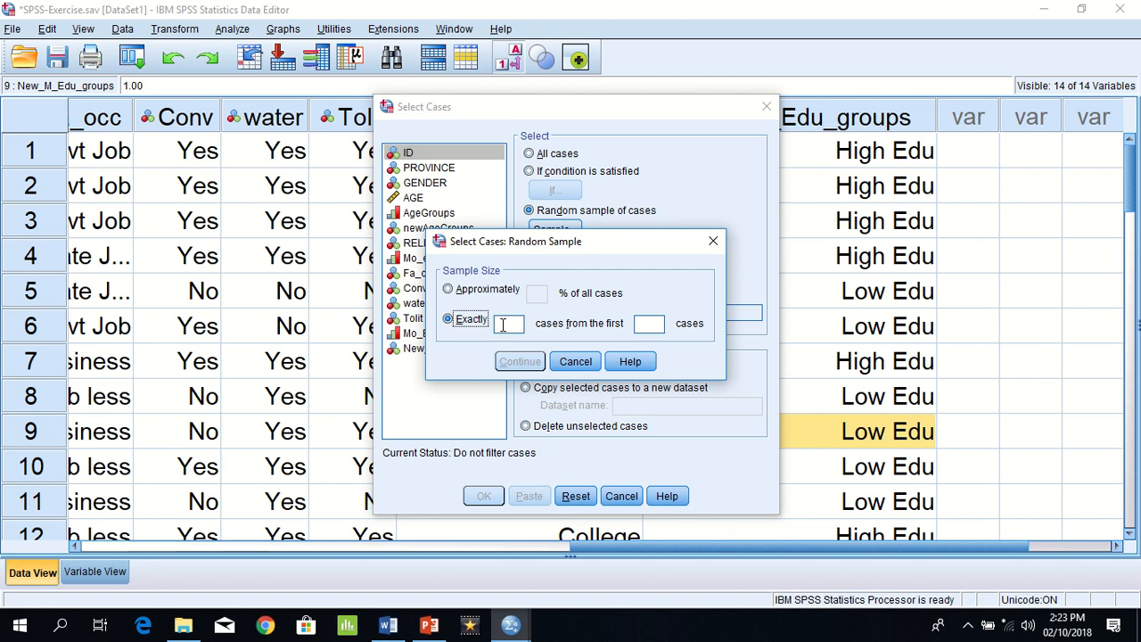
# Step: Draw a random sample of exactly 3 cases from the first 25 cases, filtering out the unselected cases
pyautogui.click(503, 325)
pyautogui.write('3')
pyautogui.click(650, 326)
pyautogui.write('25')
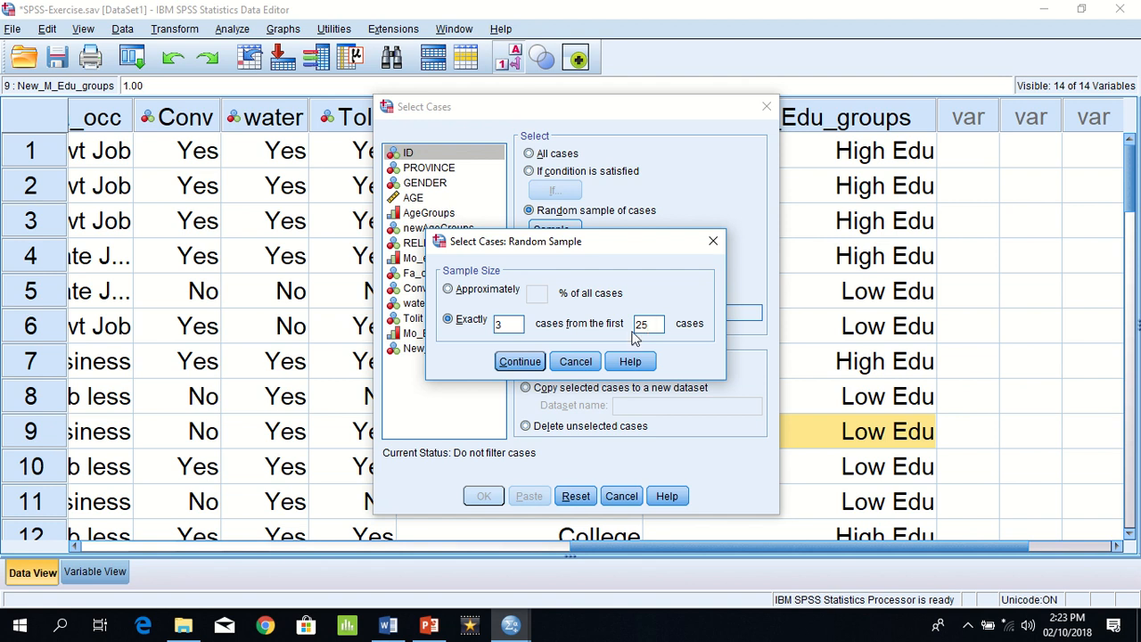
pyautogui.click(537, 360)
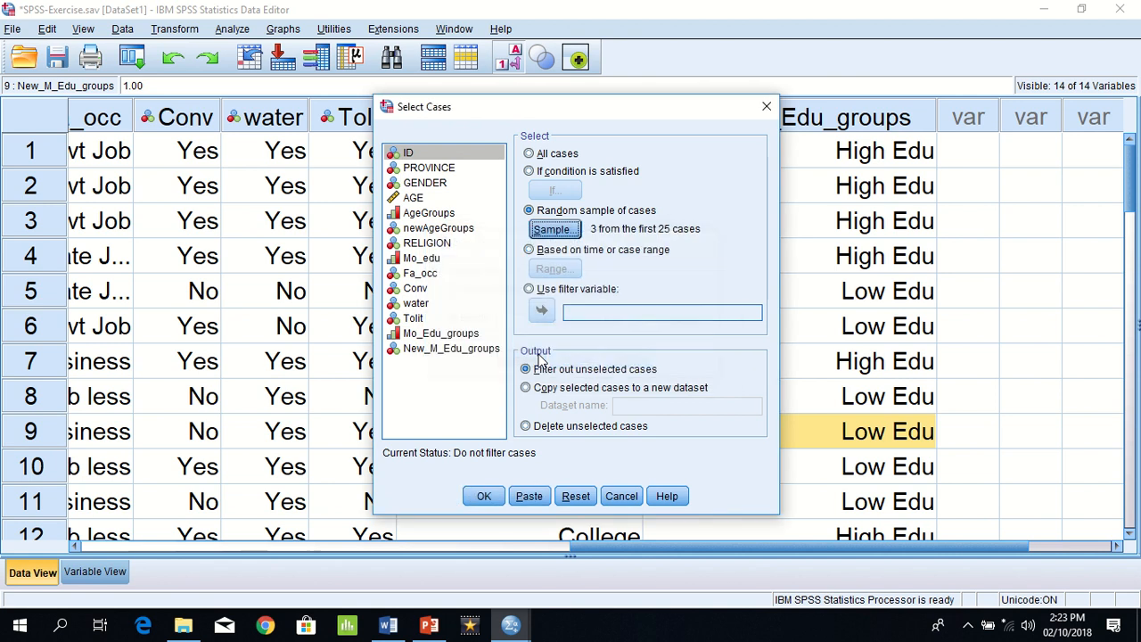
pyautogui.click(484, 496)
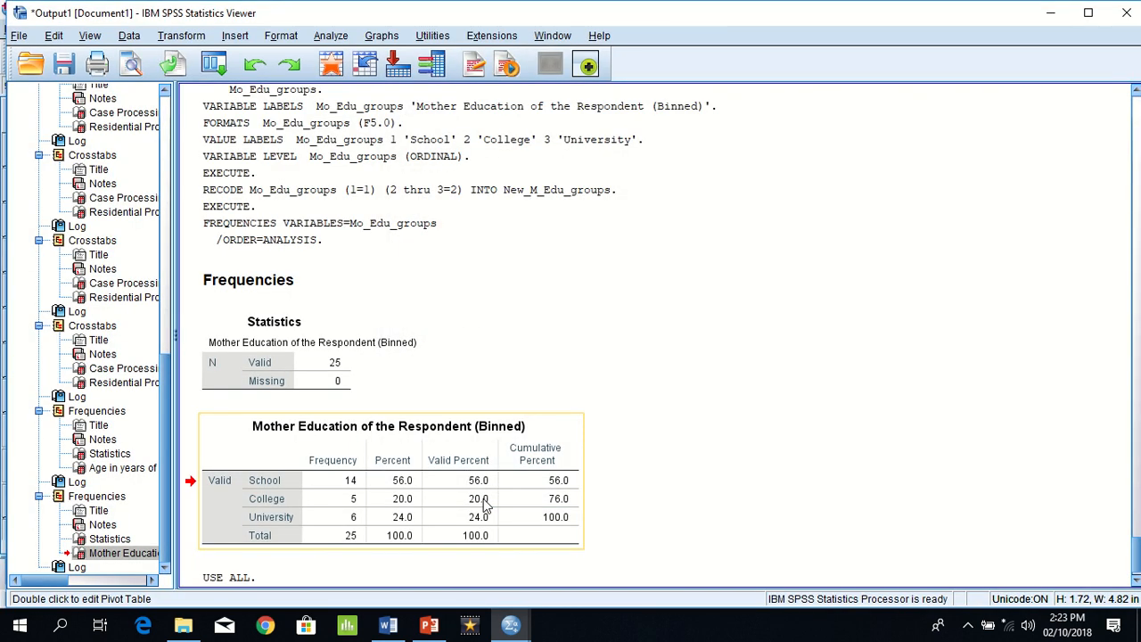
# Step: Return to the data editor and examine which rows were kept in the random sample of 3 cases
pyautogui.moveTo(528, 629)
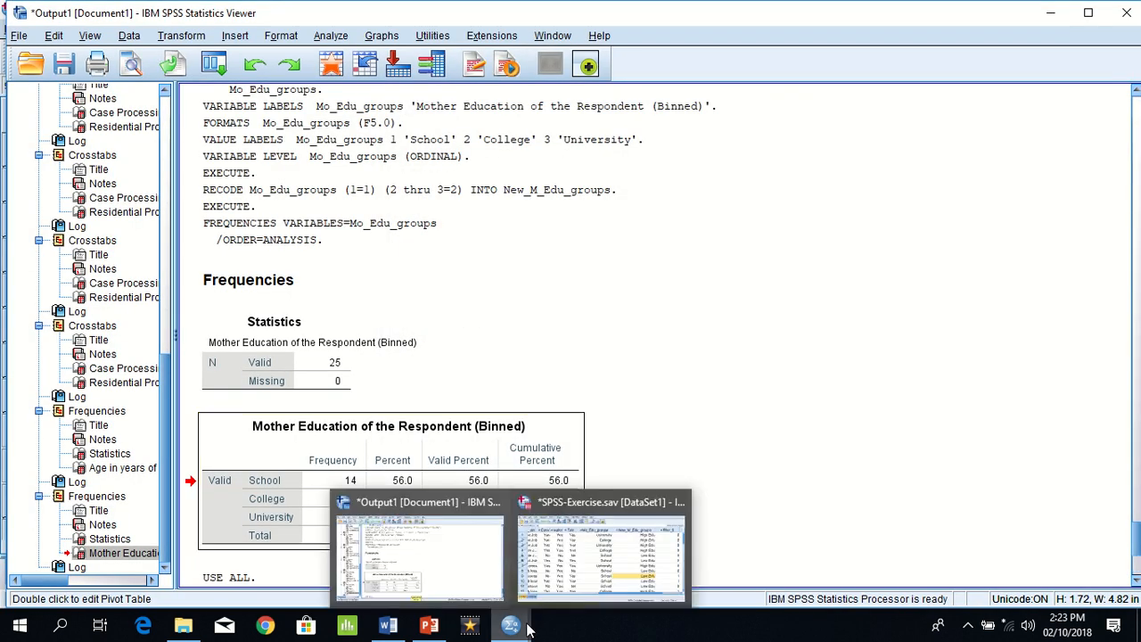
pyautogui.click(622, 541)
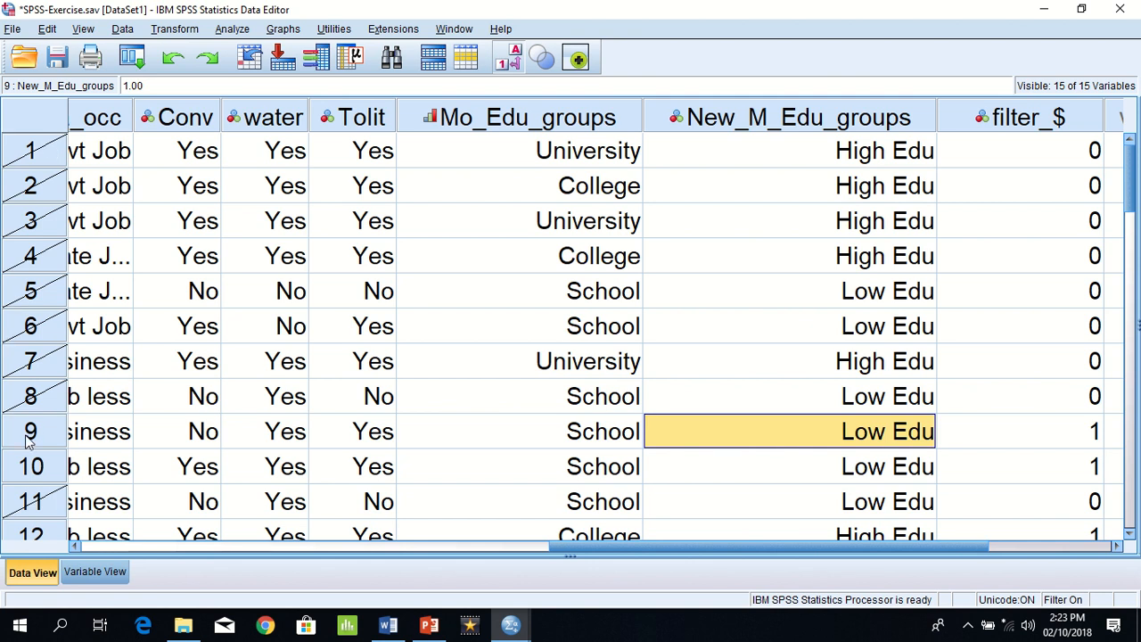
pyautogui.click(51, 532)
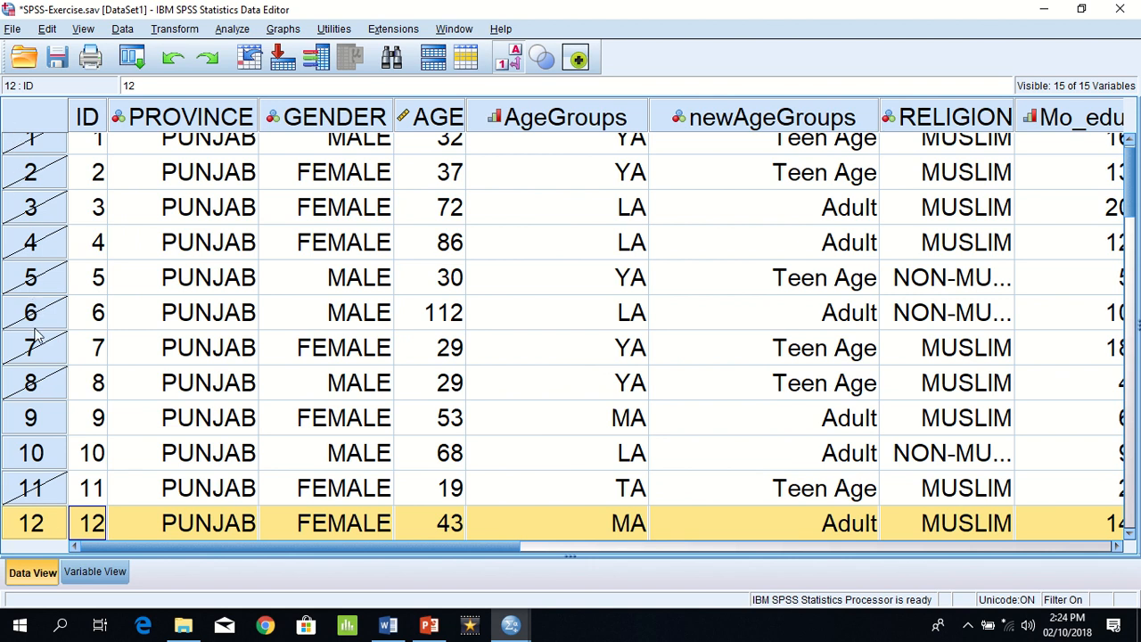
pyautogui.click(46, 416)
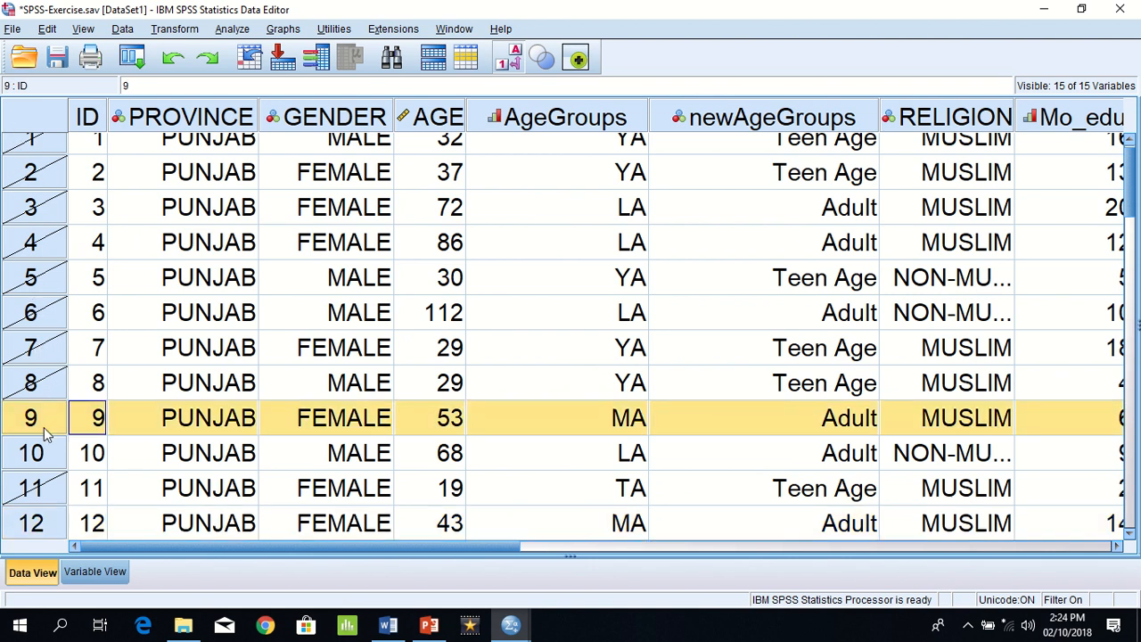
pyautogui.click(41, 455)
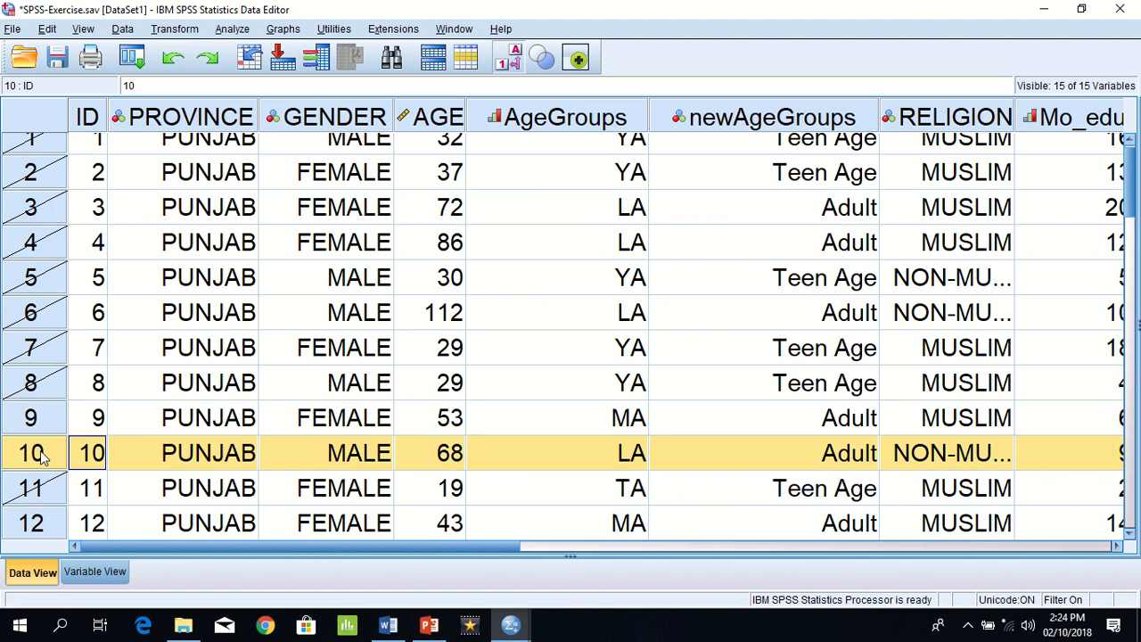
pyautogui.click(35, 526)
pyautogui.press('Down')
pyautogui.press('Down')
pyautogui.press('Down')
pyautogui.press('Down')
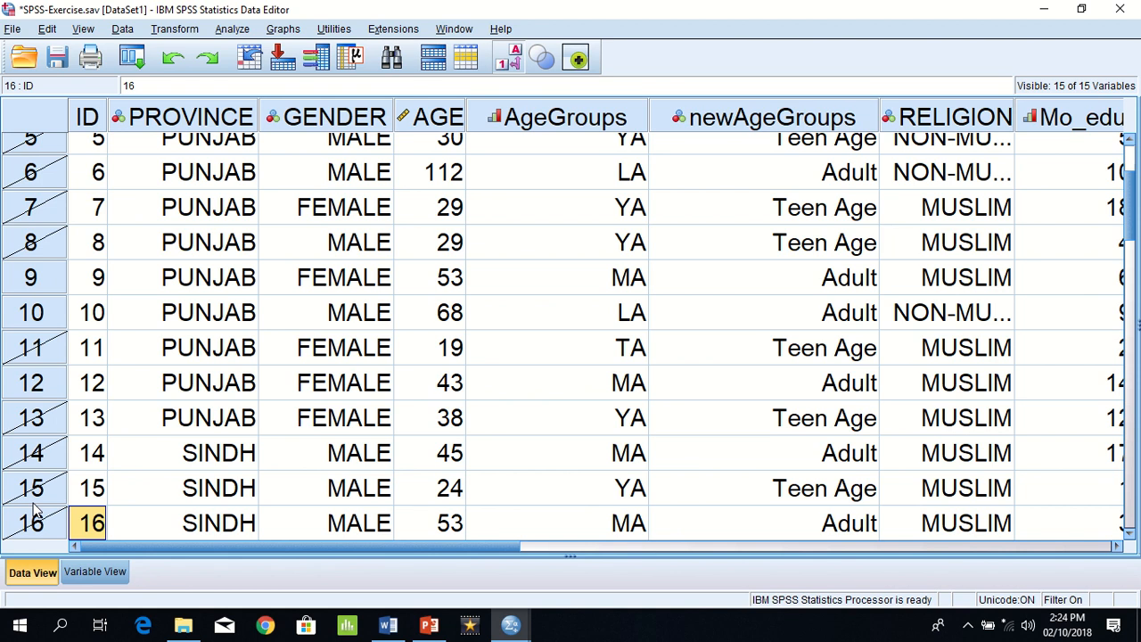
# Step: Rerun Select Cases with the same random sample of 3 from the first 25 cases
pyautogui.click(129, 62)
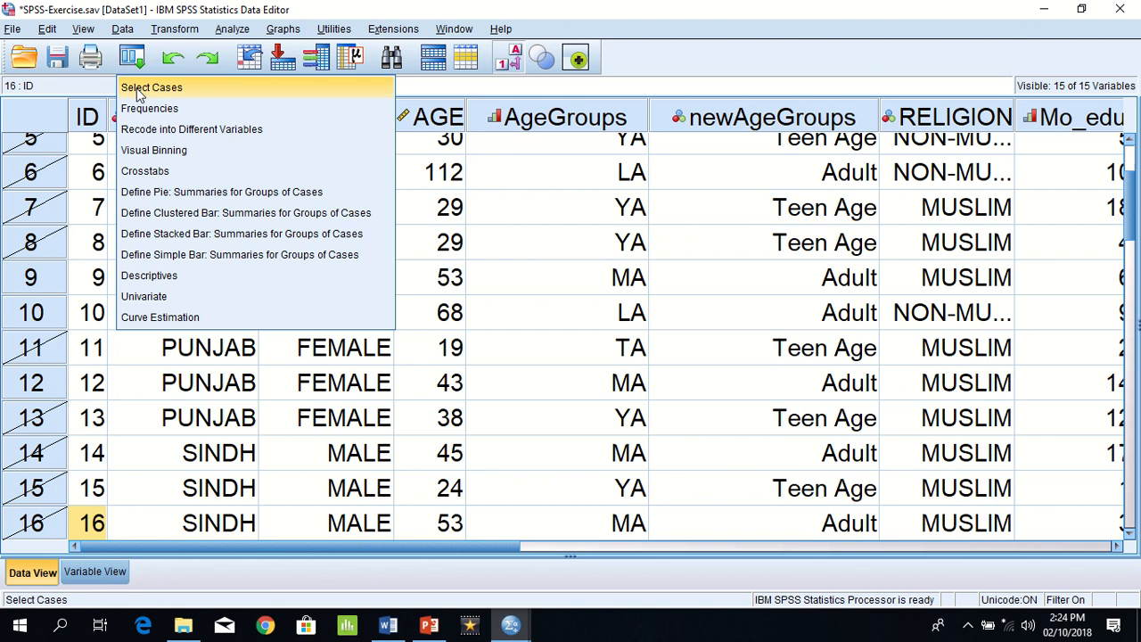
pyautogui.click(138, 89)
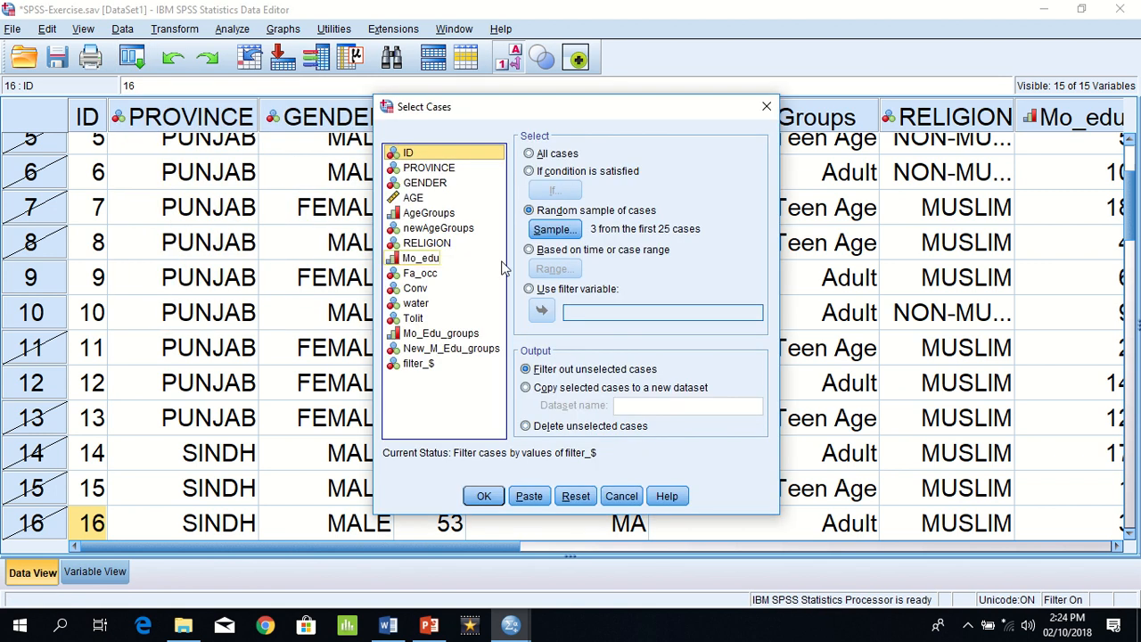
pyautogui.click(484, 497)
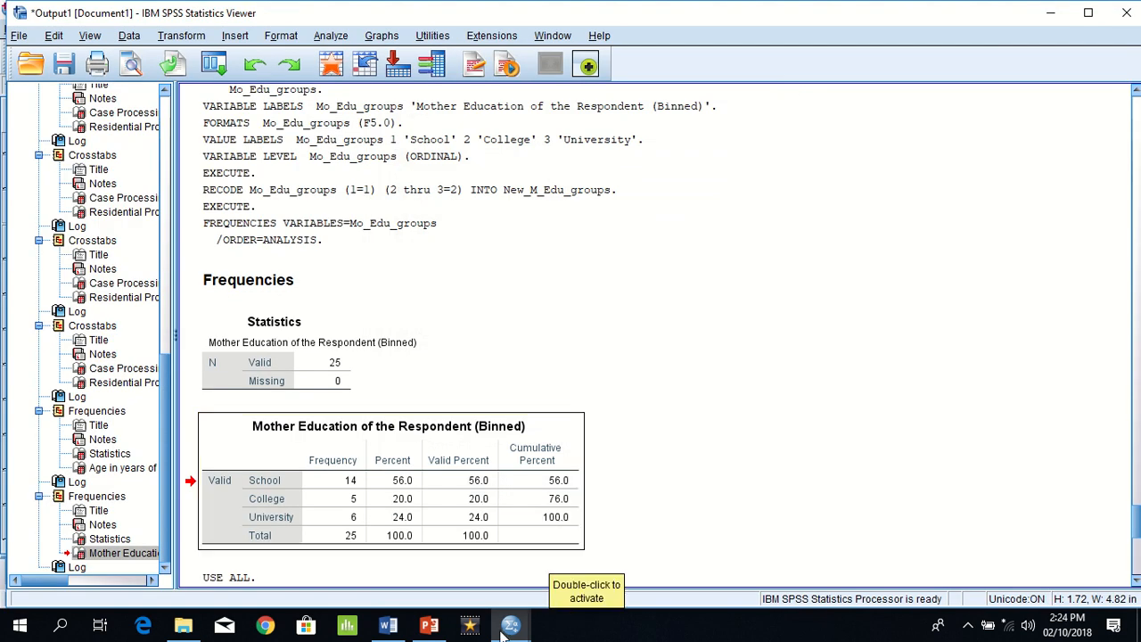
# Step: Go back to the data rows and check which cases the redrawn sample of 3 leaves unfiltered
pyautogui.moveTo(511, 624)
pyautogui.click(579, 570)
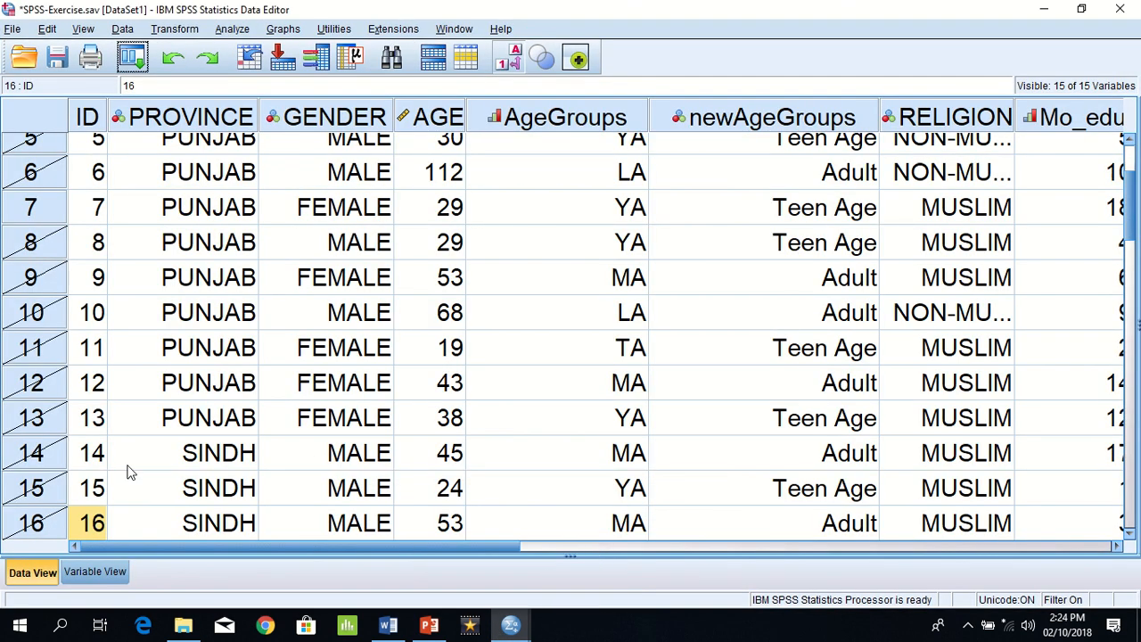
pyautogui.click(42, 220)
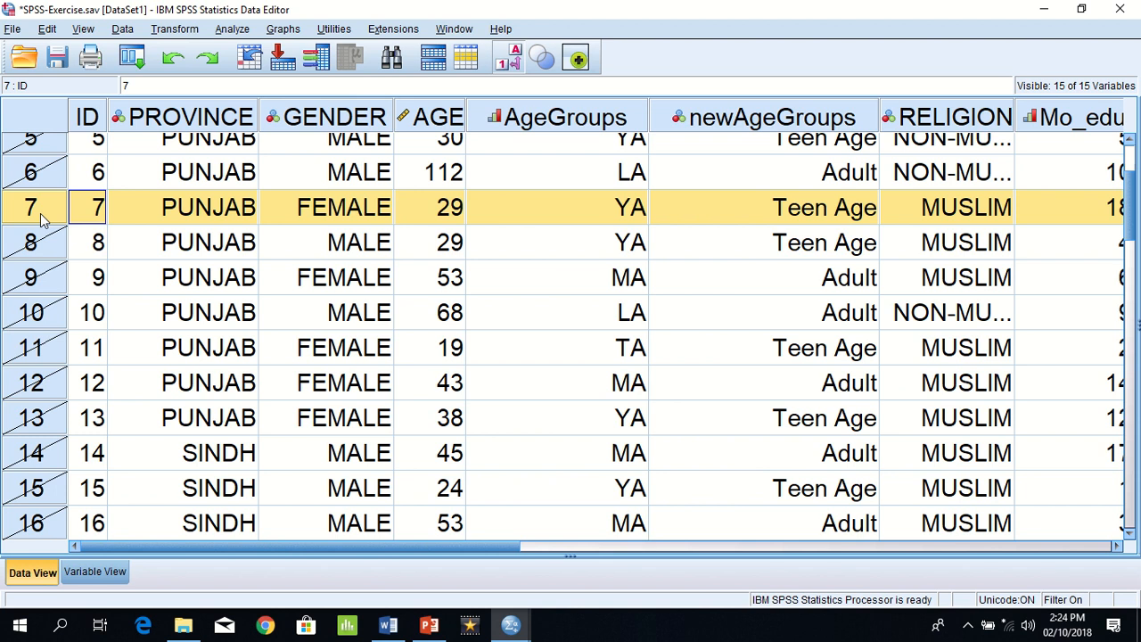
pyautogui.press('Up')
pyautogui.press('Up')
pyautogui.press('Up')
pyautogui.press('Up')
pyautogui.press('Down')
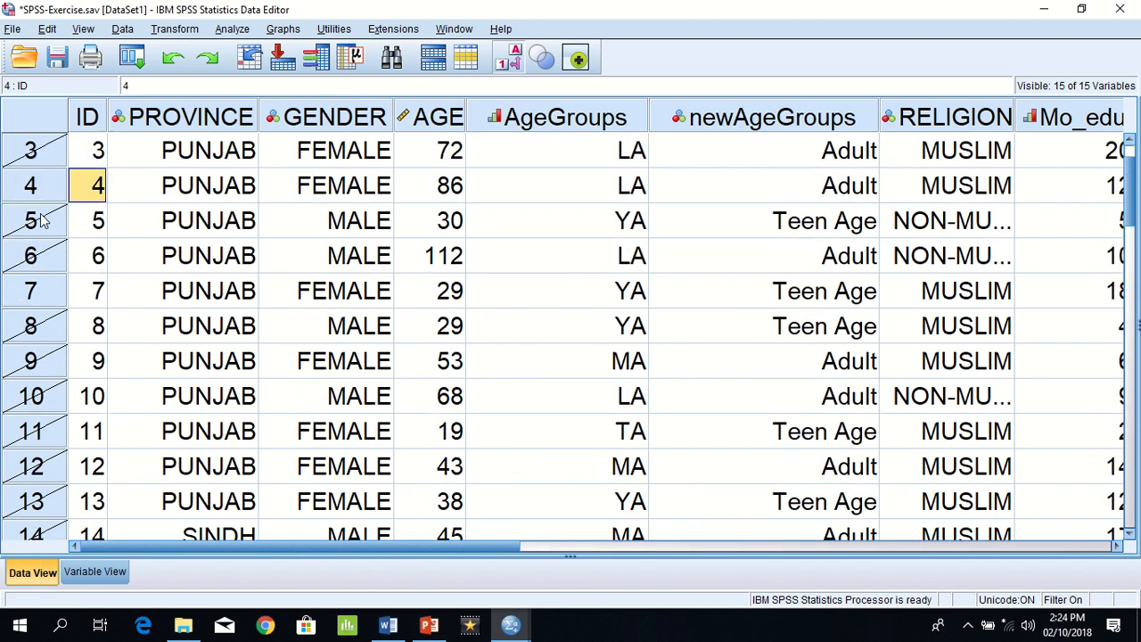
pyautogui.press('Down')
pyautogui.press('Down')
pyautogui.press('Down')
pyautogui.press('Down')
pyautogui.press('Down')
pyautogui.press('Down')
pyautogui.press('Down')
pyautogui.press('Down')
pyautogui.press('Down')
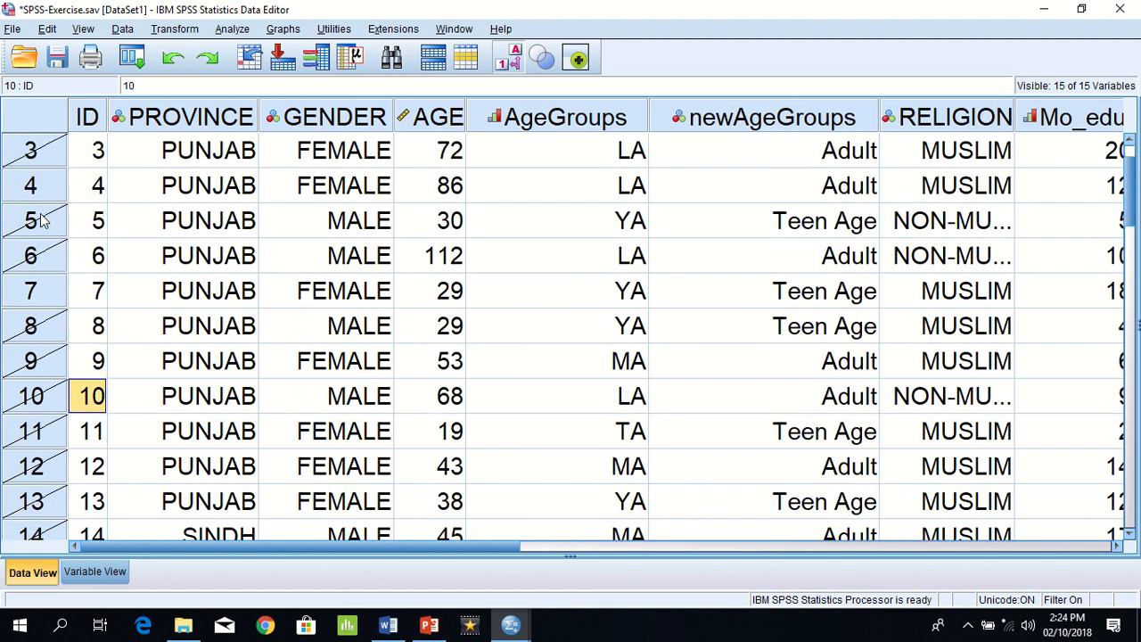
pyautogui.press('Down')
pyautogui.press('Down')
pyautogui.press('Down')
pyautogui.press('Down')
pyautogui.press('Down')
pyautogui.press('Down')
pyautogui.press('Down')
pyautogui.press('Down')
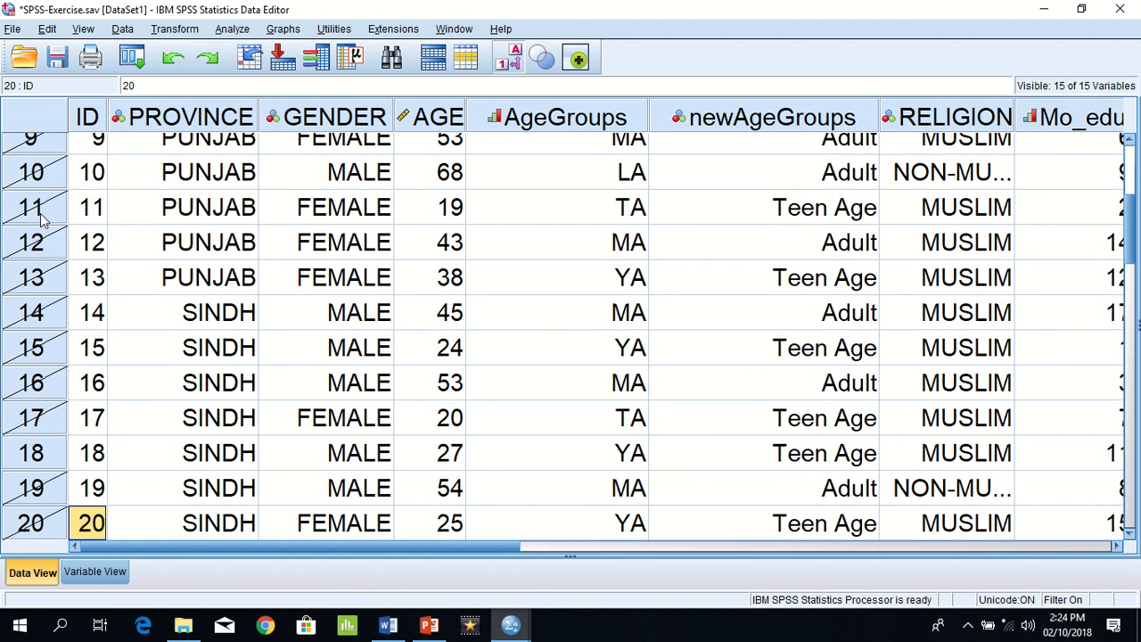
pyautogui.press('Up')
pyautogui.press('Up')
pyautogui.press('Up')
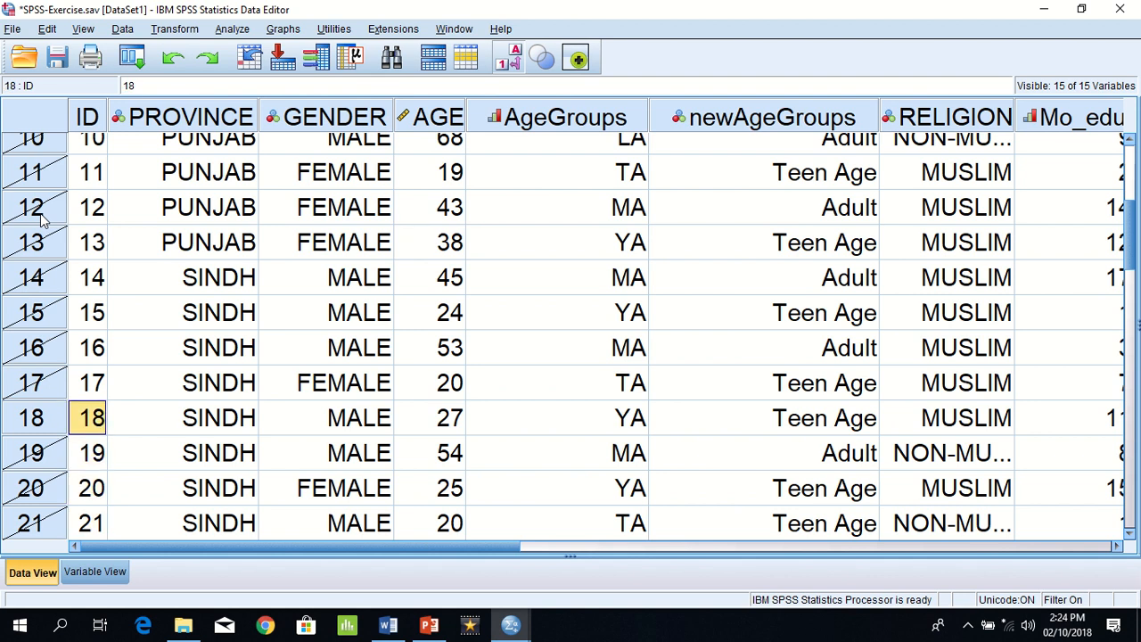
# Step: Change the random sample size to exactly 5 of the first 25 cases and apply the selection
pyautogui.click(129, 60)
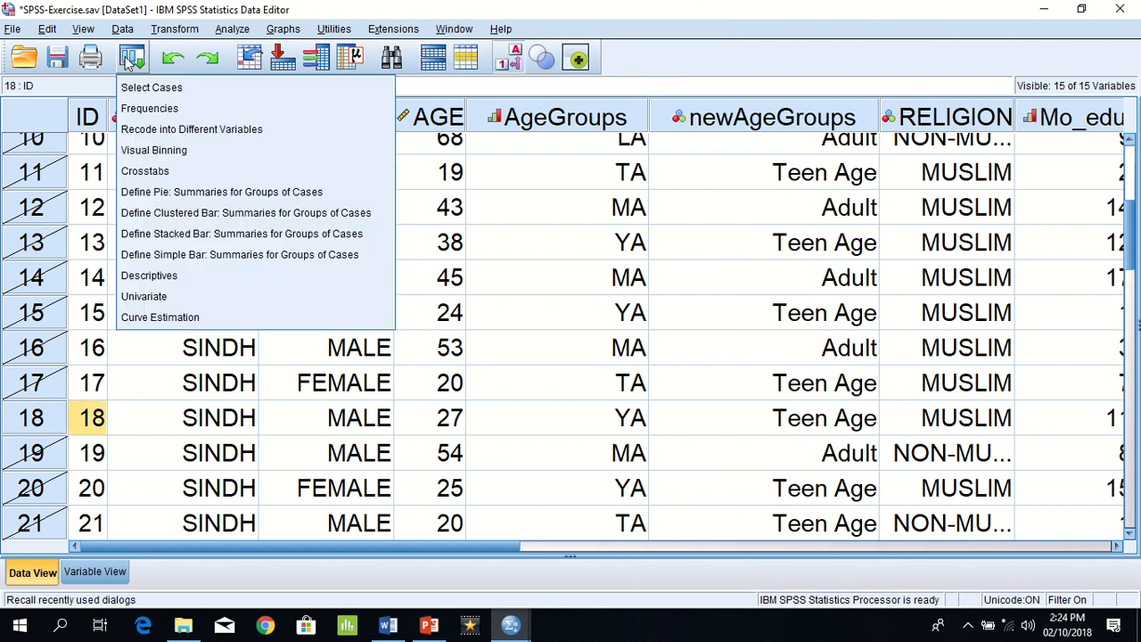
pyautogui.click(134, 87)
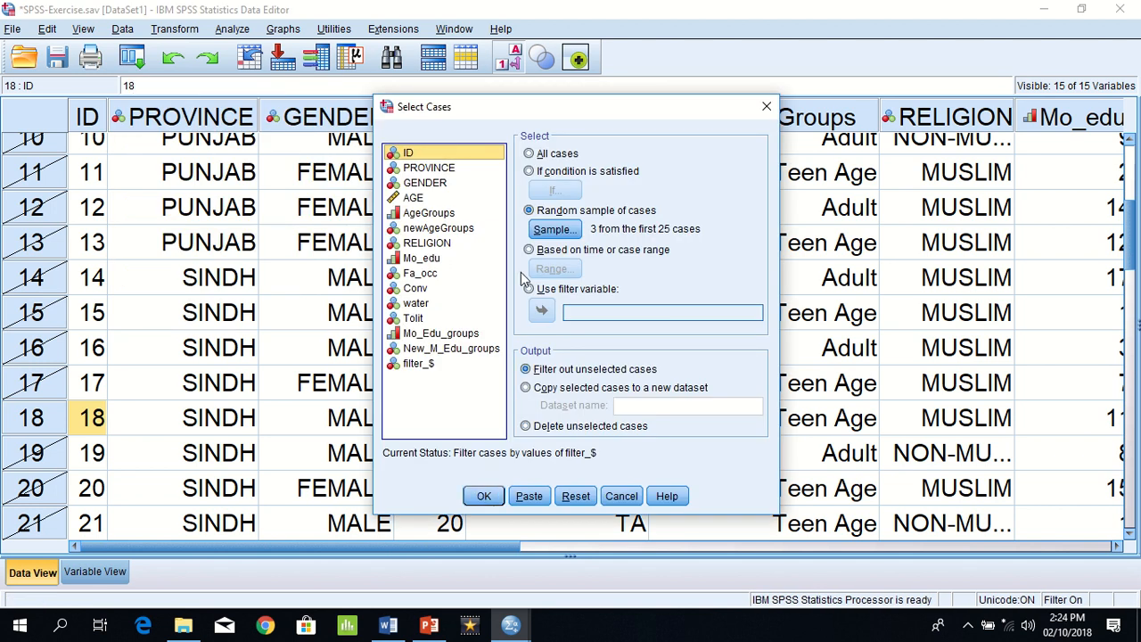
pyautogui.click(555, 229)
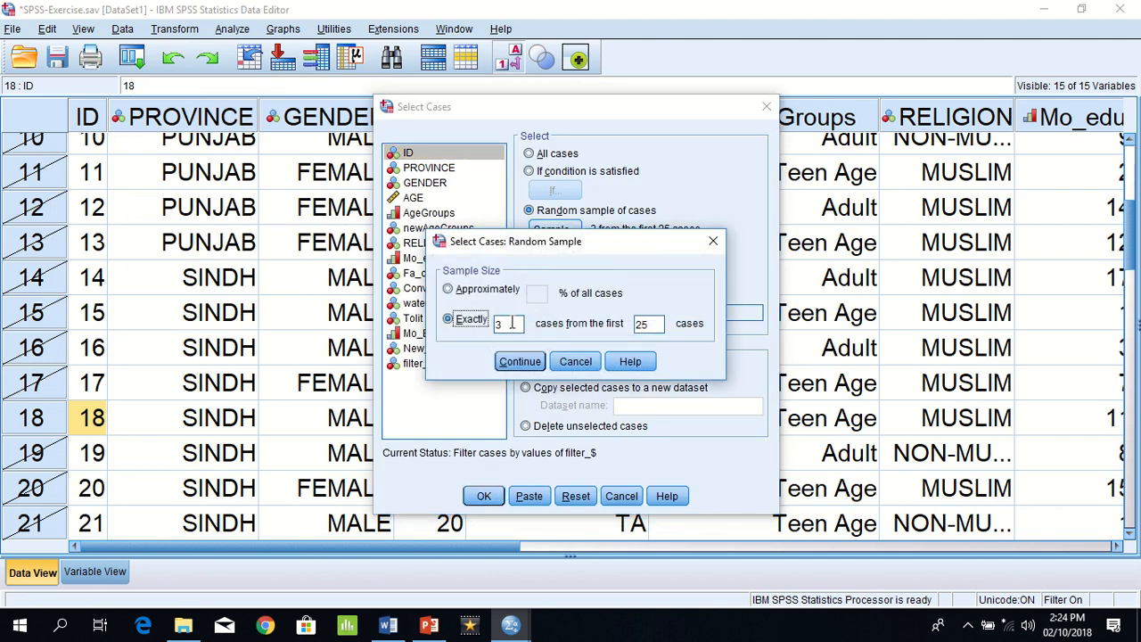
pyautogui.doubleClick(511, 324)
pyautogui.write('5')
pyautogui.click(517, 361)
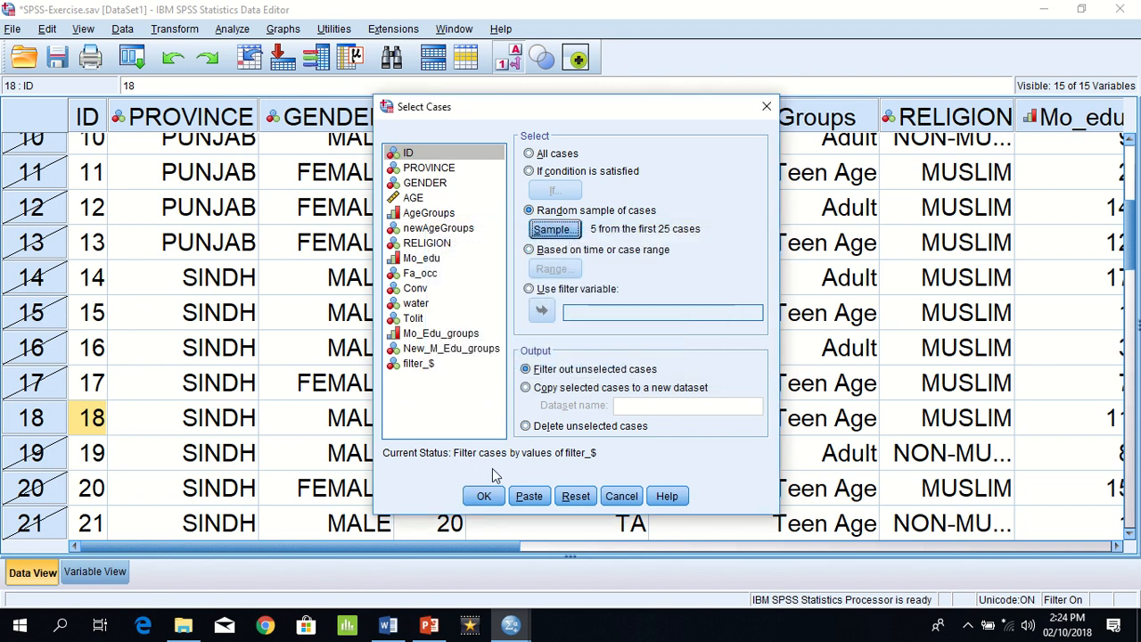
pyautogui.click(484, 497)
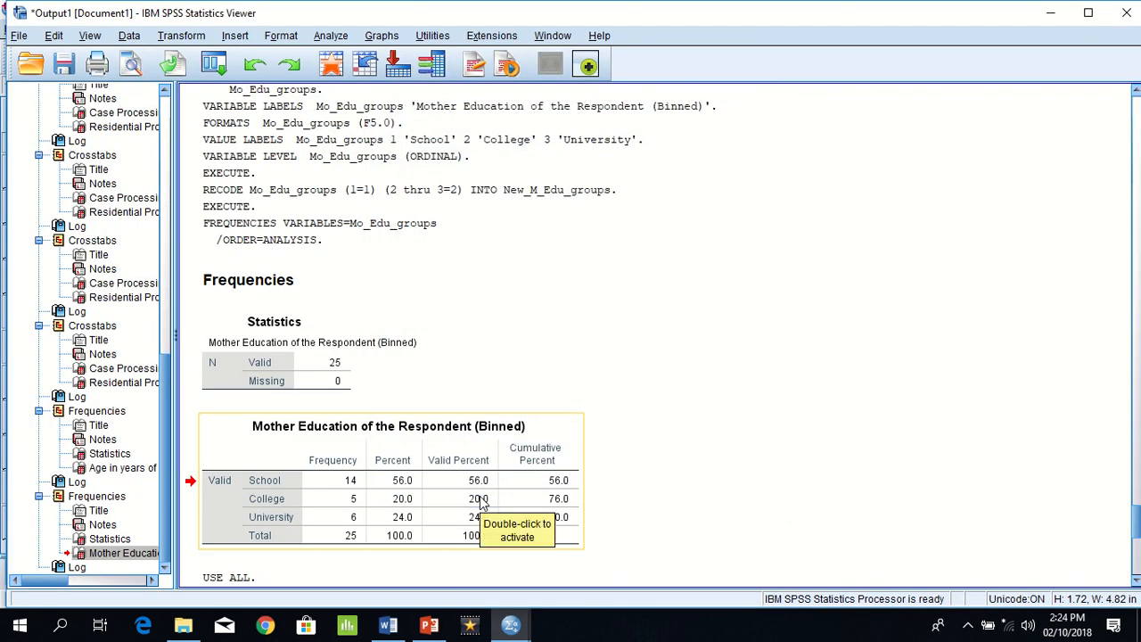
# Step: Return to the data editor and look through all rows to identify the cases in the 5-case sample
pyautogui.moveTo(511, 624)
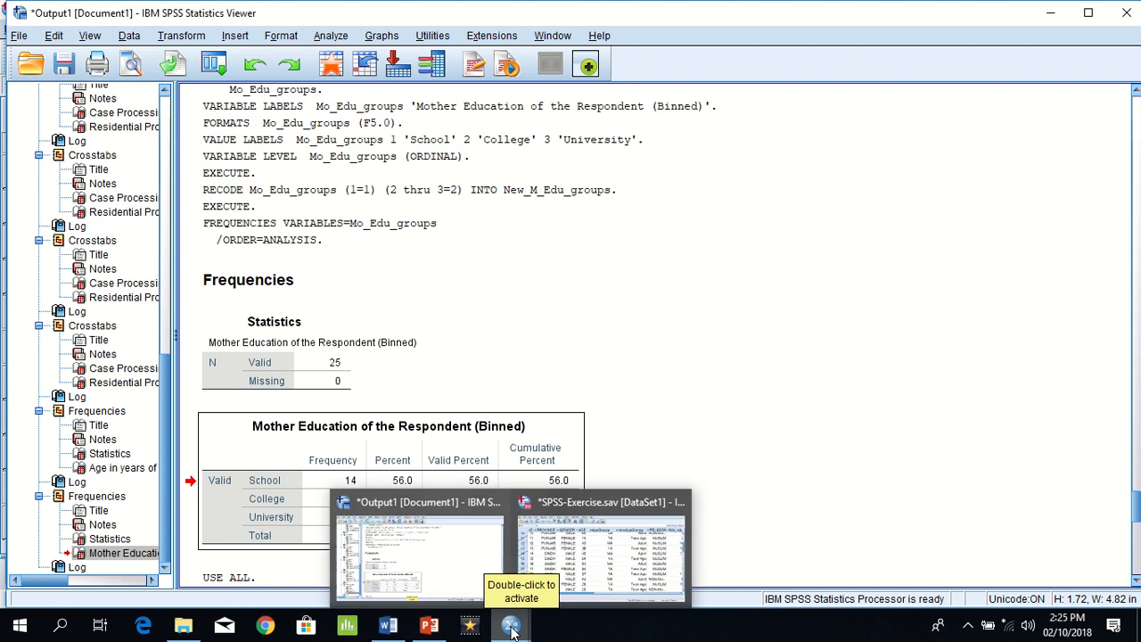
pyautogui.click(631, 552)
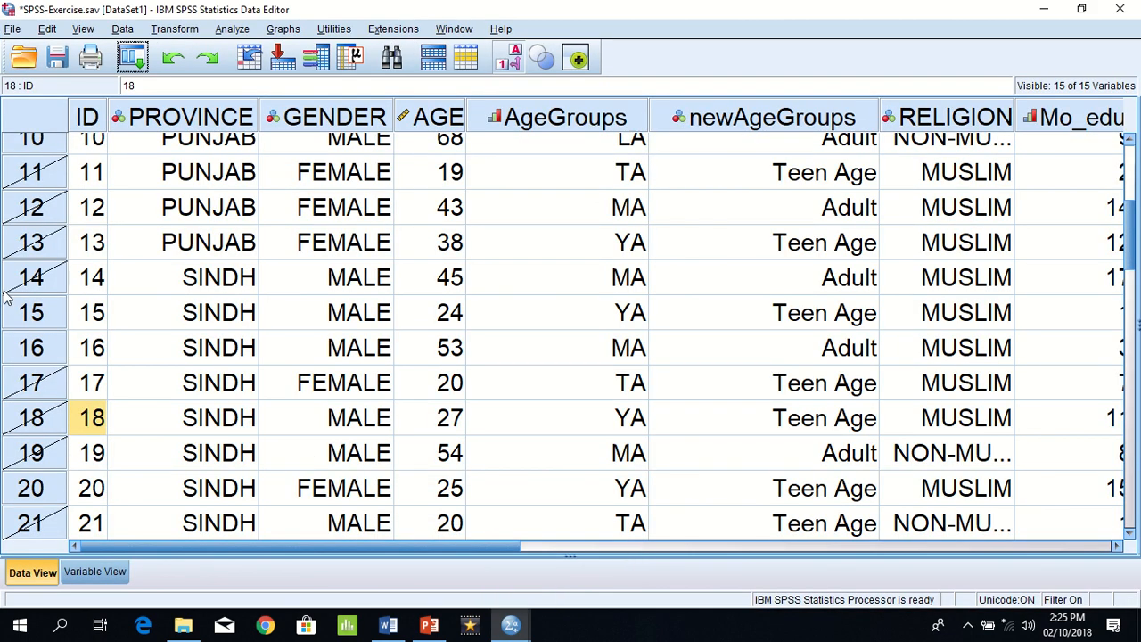
pyautogui.click(14, 322)
pyautogui.click(25, 344)
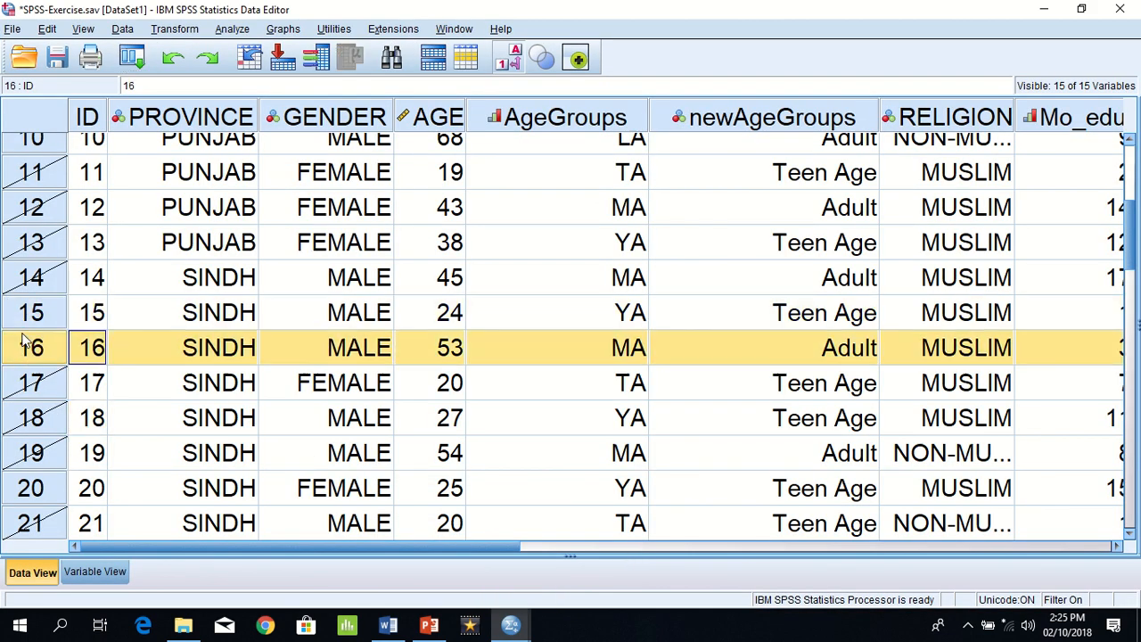
pyautogui.click(36, 501)
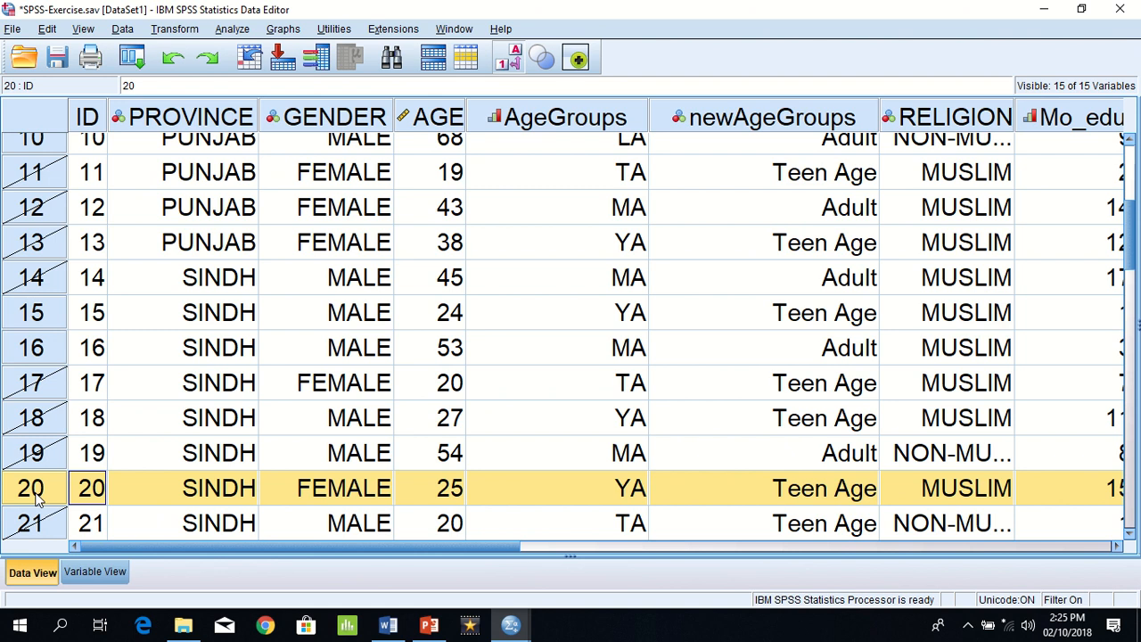
pyautogui.press('Down')
pyautogui.press('Down')
pyautogui.press('Down')
pyautogui.press('Down')
pyautogui.press('Down')
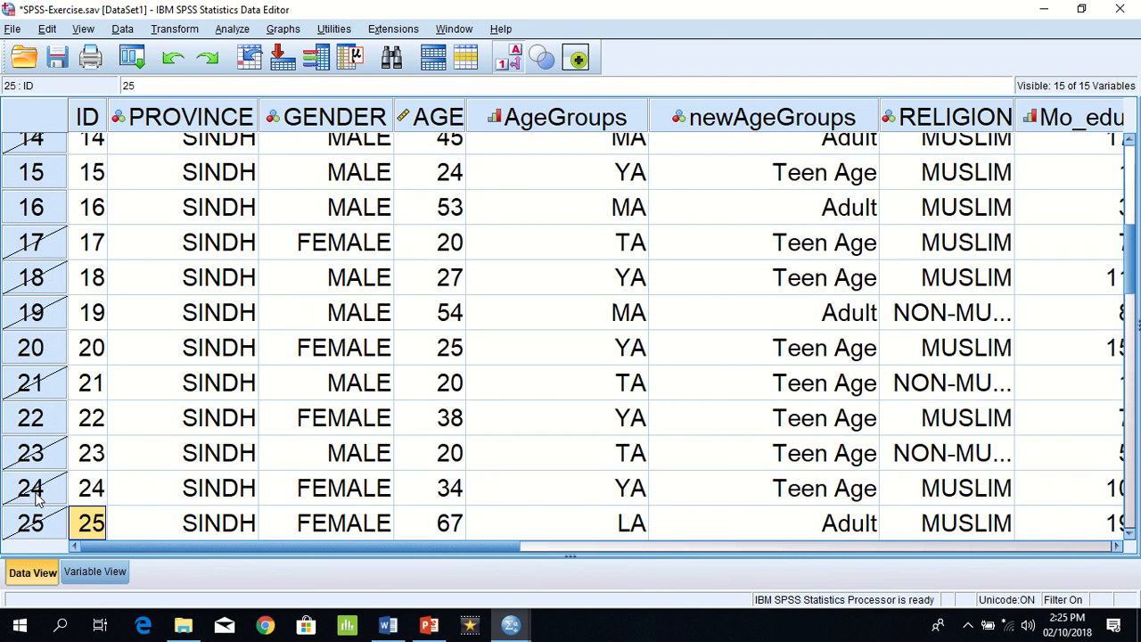
pyautogui.press('Down')
pyautogui.press('Down')
pyautogui.press('Up')
pyautogui.press('Up')
pyautogui.press('Up')
pyautogui.press('Up')
pyautogui.press('Up')
pyautogui.press('Up')
pyautogui.press('Up')
pyautogui.press('Up')
pyautogui.press('Up')
pyautogui.press('Up')
pyautogui.press('Up')
pyautogui.press('Up')
pyautogui.press('Up')
pyautogui.press('Up')
pyautogui.press('Up')
pyautogui.press('Up')
pyautogui.press('Up')
pyautogui.press('Up')
pyautogui.press('Up')
pyautogui.press('Up')
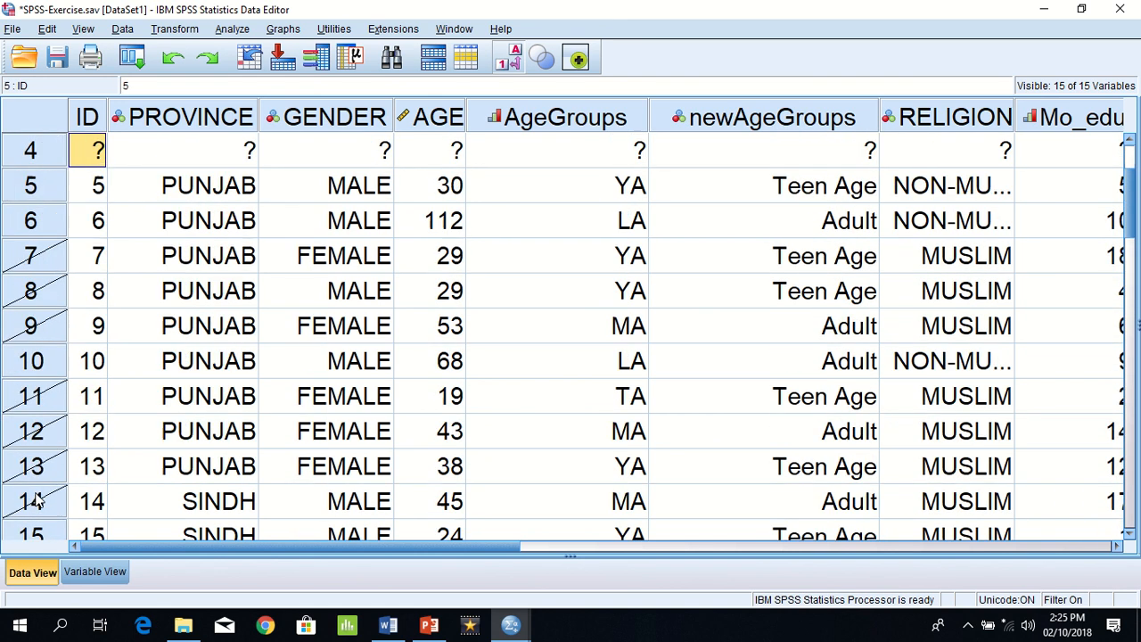
pyautogui.press('Up')
pyautogui.press('Up')
pyautogui.press('Up')
pyautogui.press('Up')
pyautogui.press('Down')
pyautogui.press('Down')
pyautogui.press('Down')
pyautogui.press('Down')
pyautogui.press('Down')
pyautogui.press('Down')
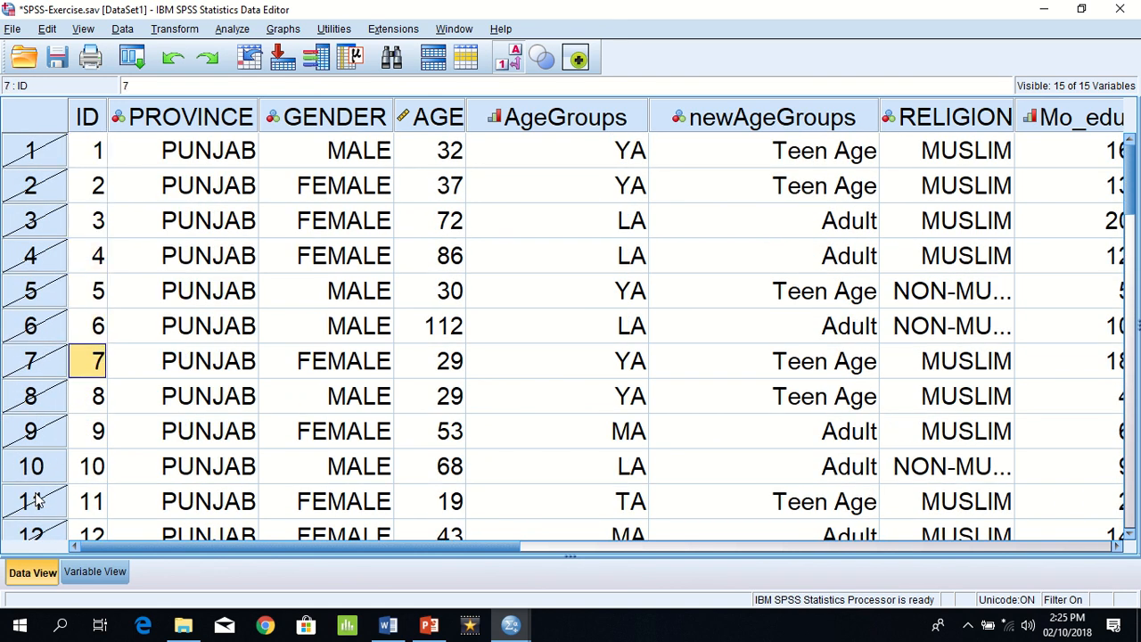
pyautogui.press('Down')
pyautogui.press('Up')
pyautogui.press('Up')
pyautogui.press('Up')
pyautogui.press('Up')
pyautogui.press('Up')
pyautogui.press('Up')
pyautogui.press('Up')
pyautogui.press('Down')
pyautogui.press('Down')
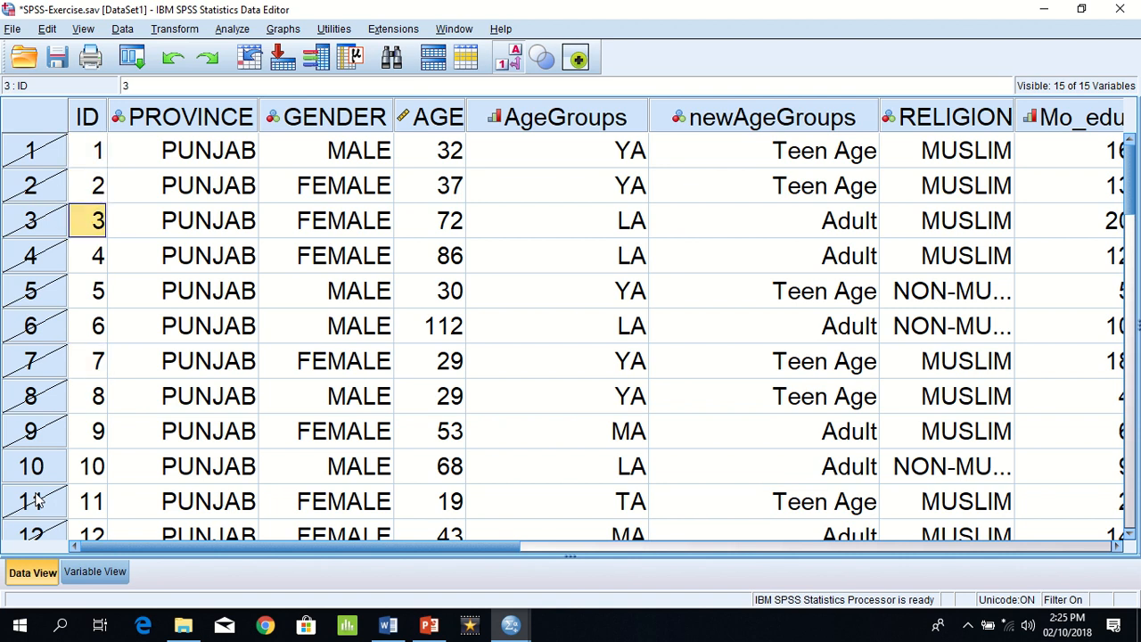
pyautogui.press('Down')
pyautogui.press('Down')
pyautogui.press('Down')
pyautogui.press('Down')
pyautogui.press('Down')
pyautogui.press('Down')
pyautogui.press('Down')
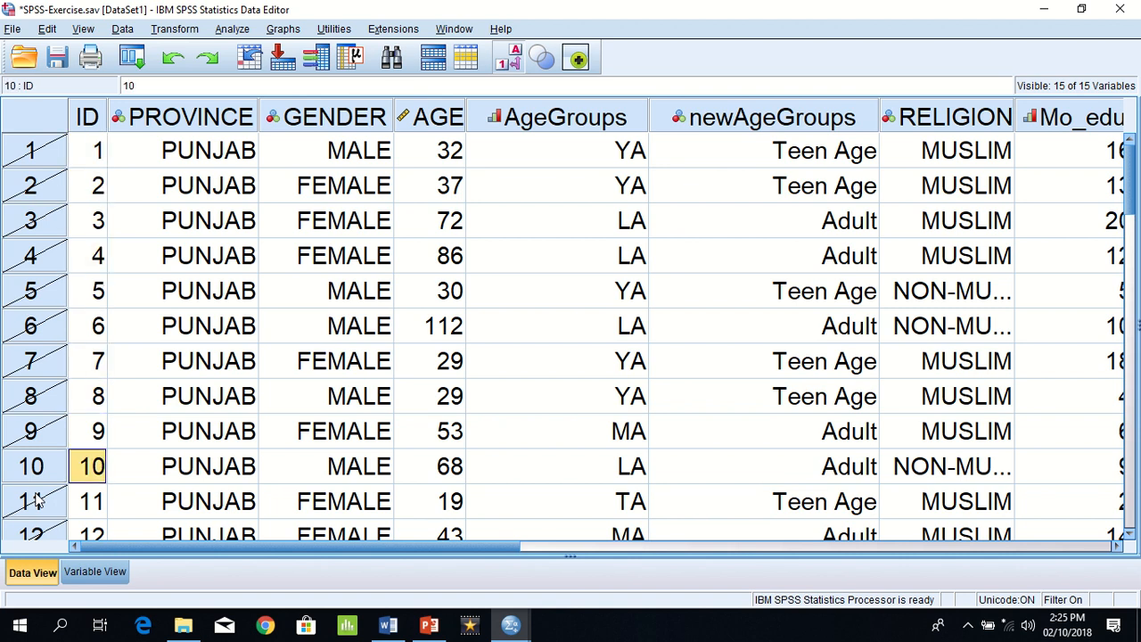
# Step: Turn off the random sampling by setting Select Cases to all cases, and apply it
pyautogui.click(123, 29)
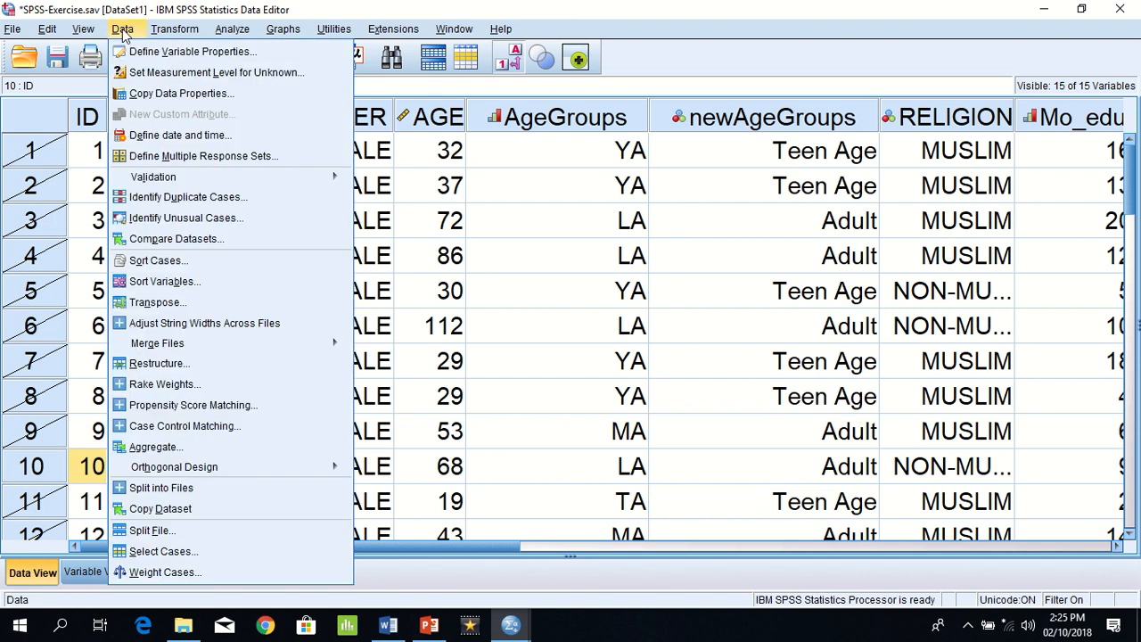
pyautogui.click(159, 551)
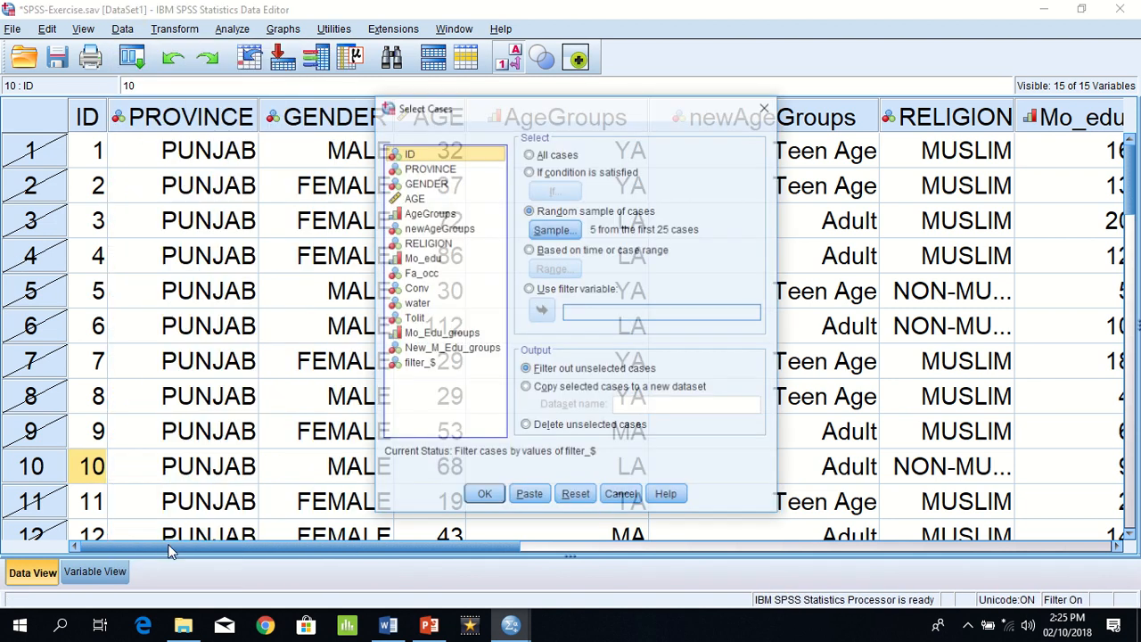
pyautogui.click(556, 157)
pyautogui.click(484, 496)
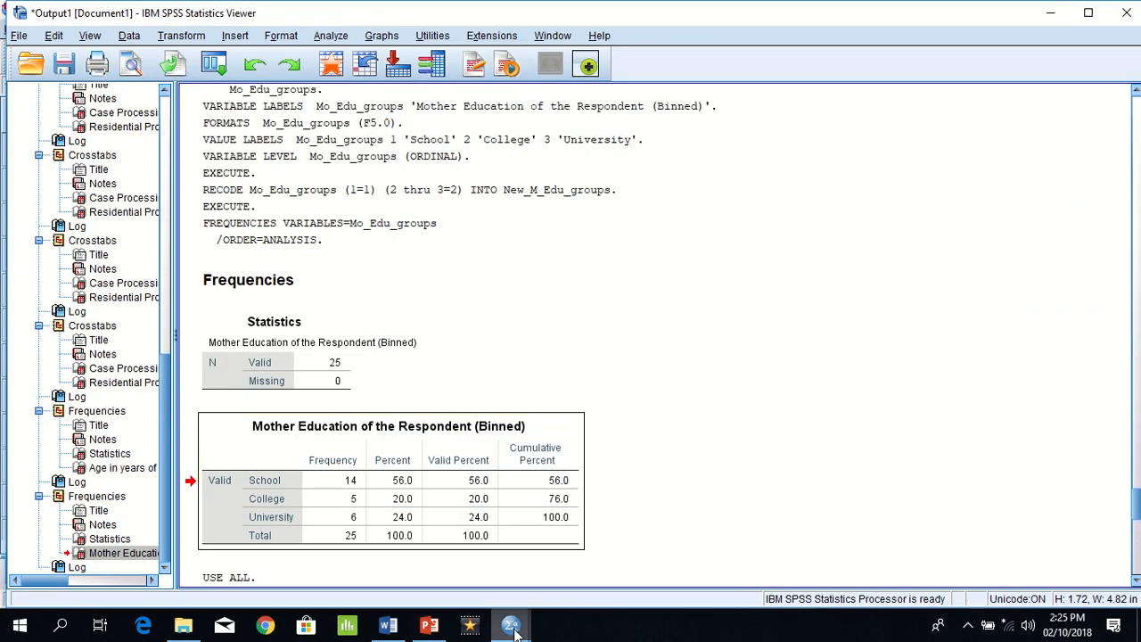
# Step: Return to the data editor and check the case rows for any remaining filter marks
pyautogui.moveTo(513, 630)
pyautogui.click(610, 559)
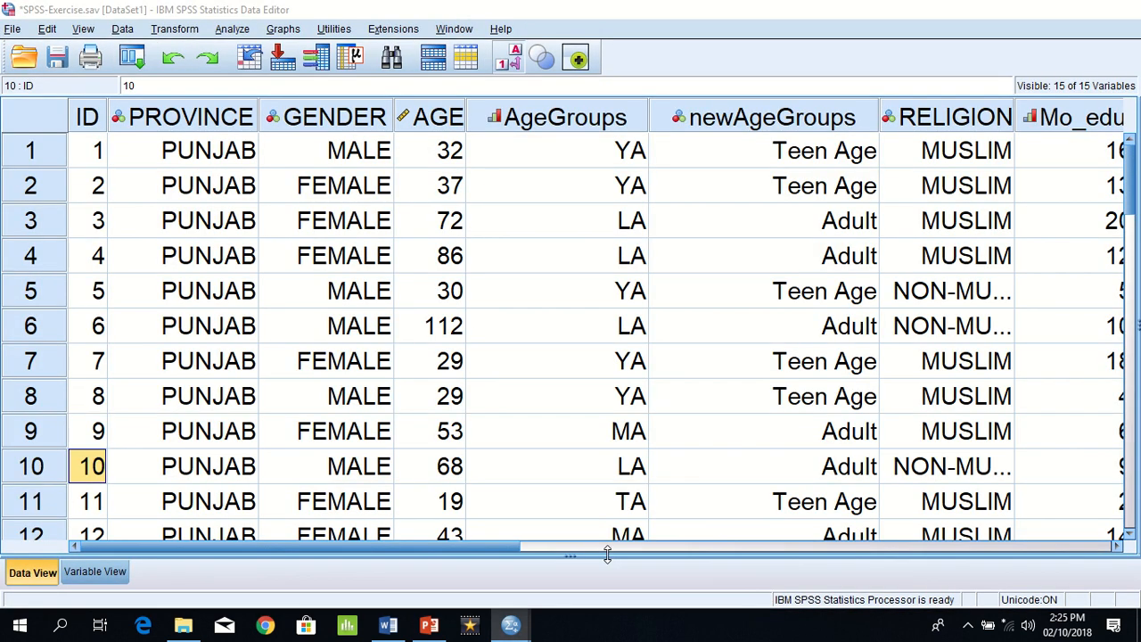
pyautogui.click(77, 365)
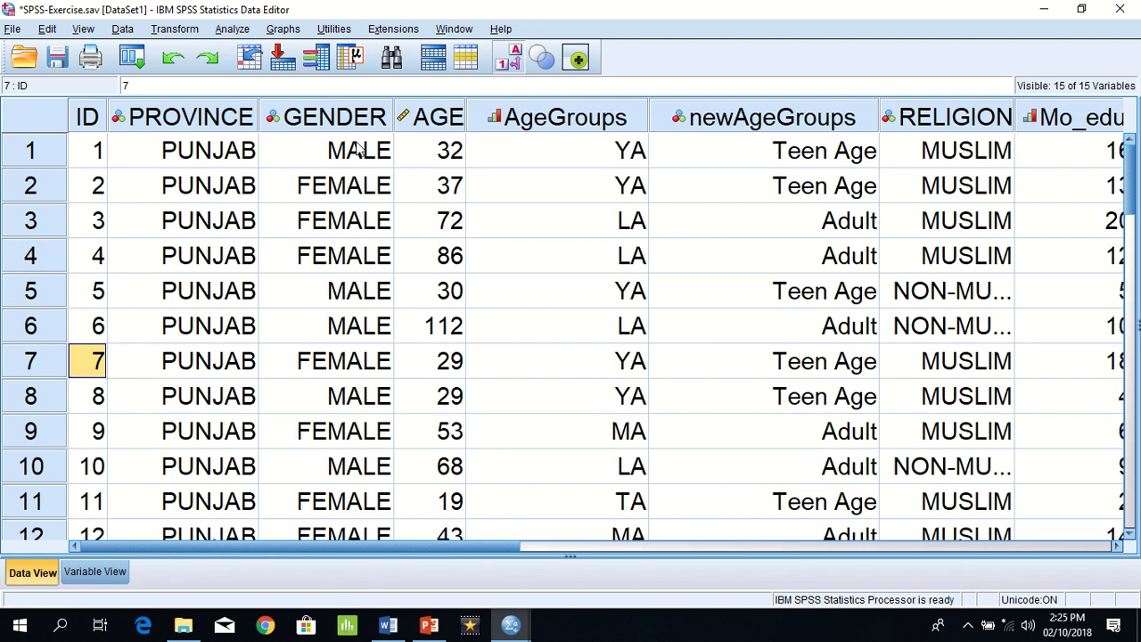
# Step: Use Select Cases to keep only cases meeting the condition GENDER=1, filtering out the unselected ones
pyautogui.click(124, 28)
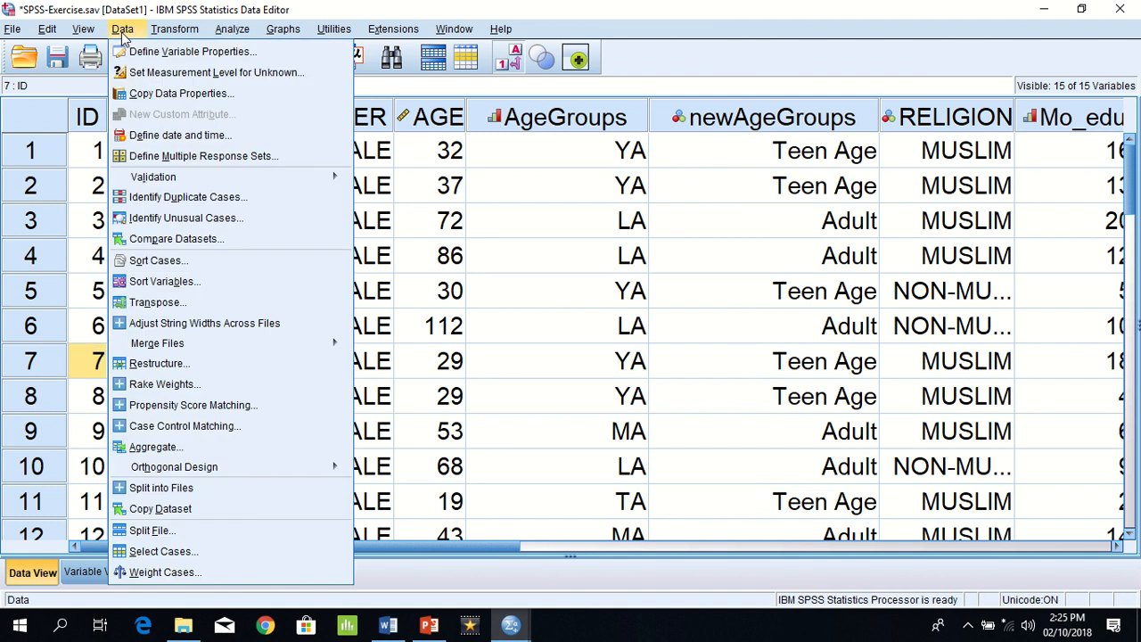
pyautogui.click(161, 551)
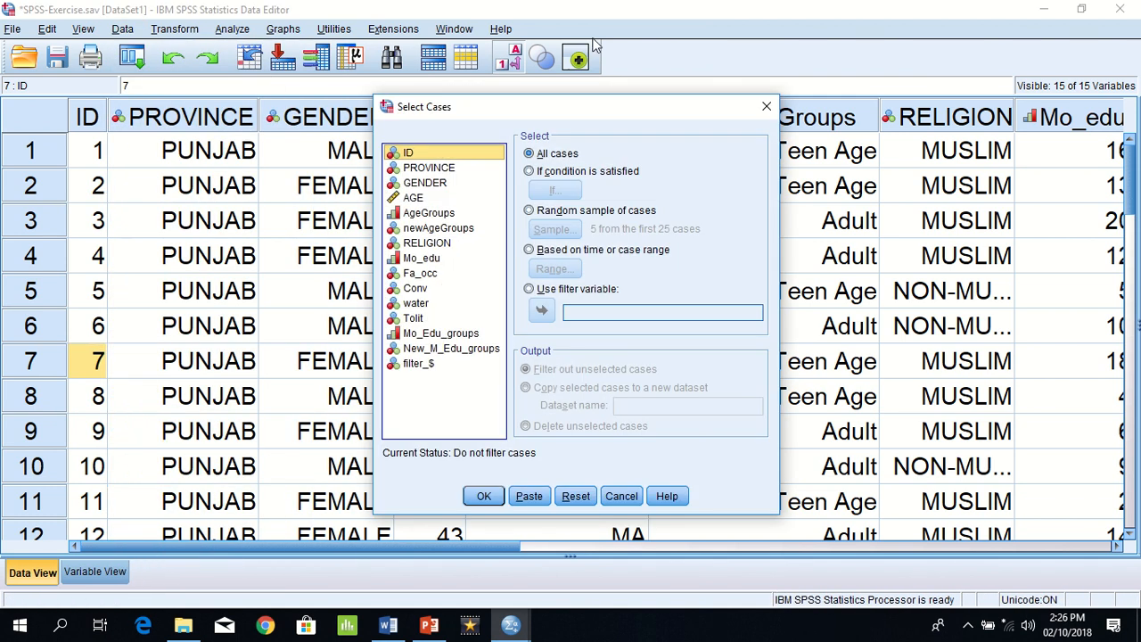
pyautogui.click(559, 172)
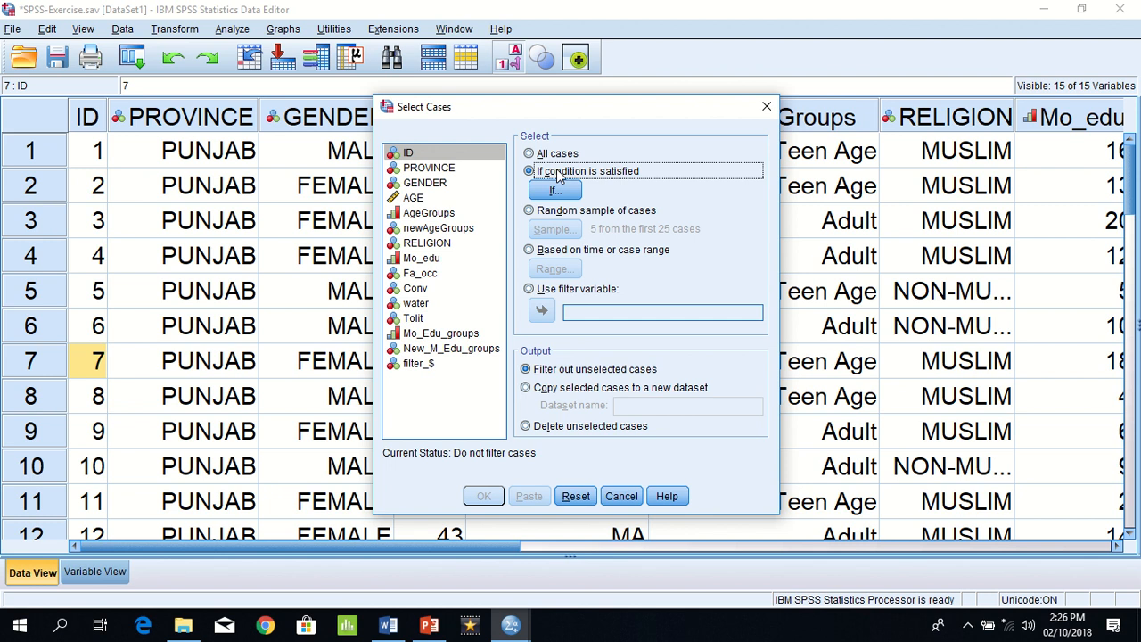
pyautogui.click(555, 190)
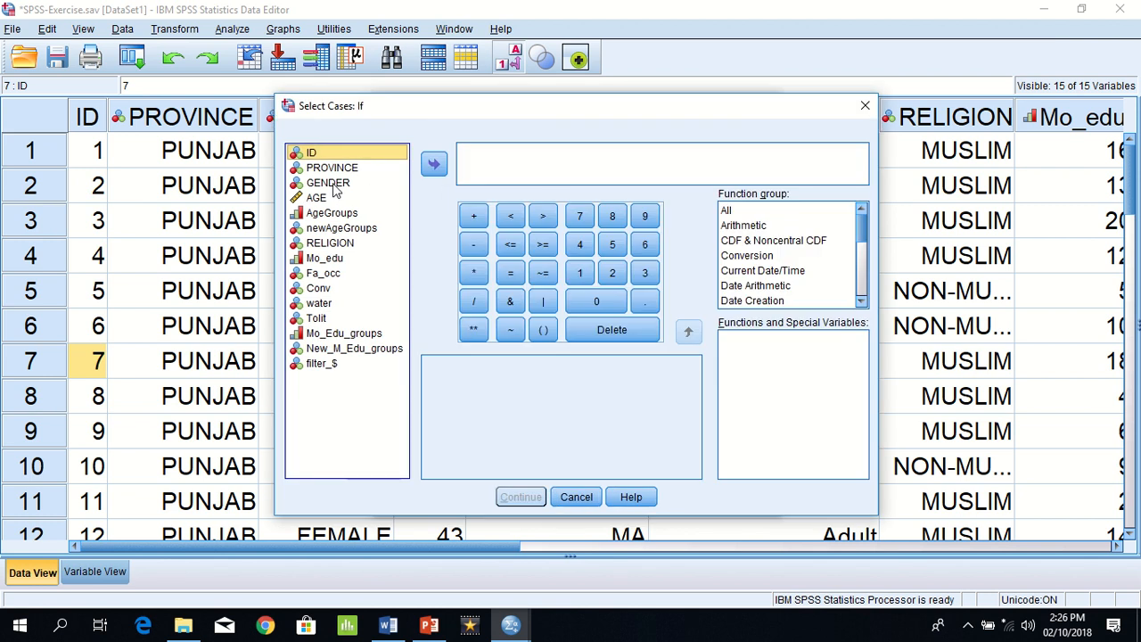
pyautogui.click(373, 184)
pyautogui.click(434, 165)
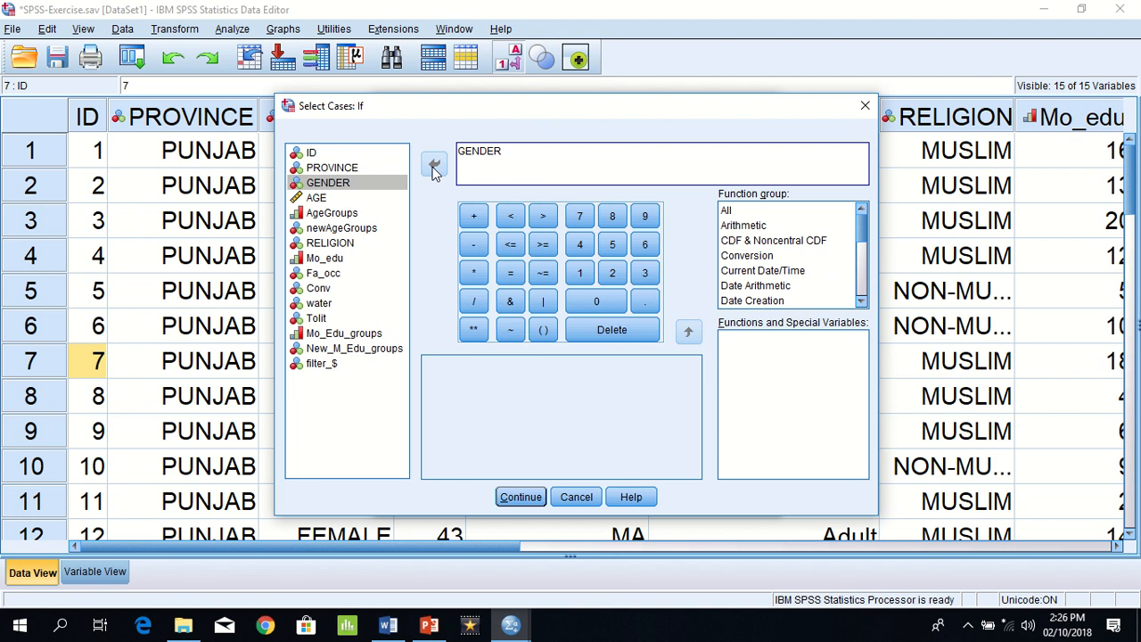
pyautogui.write('=1')
pyautogui.click(507, 497)
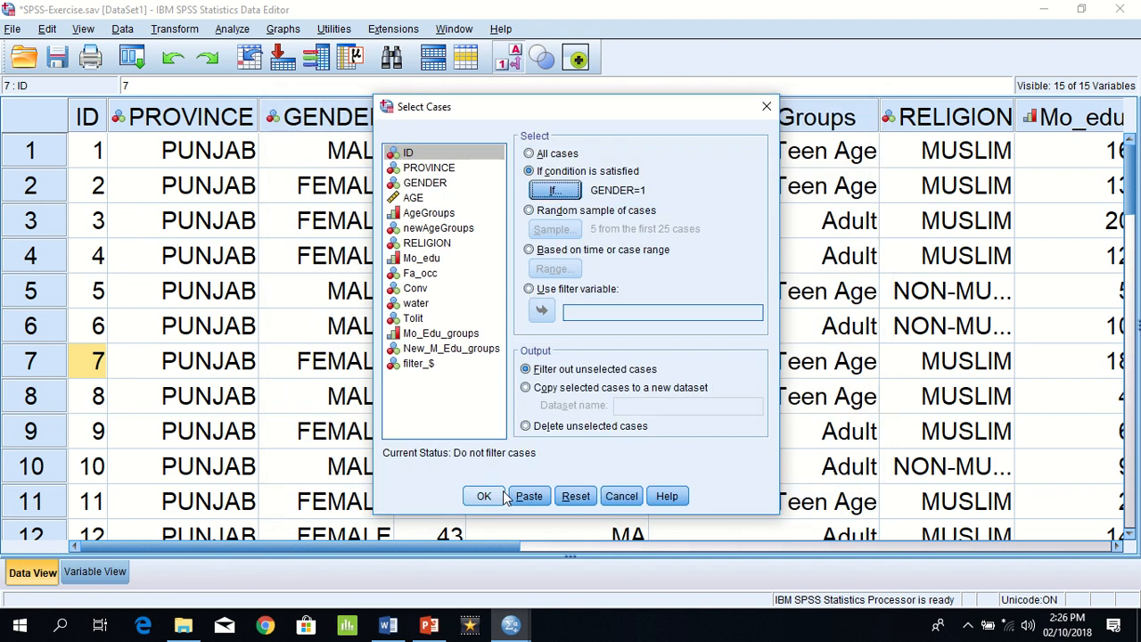
pyautogui.click(491, 497)
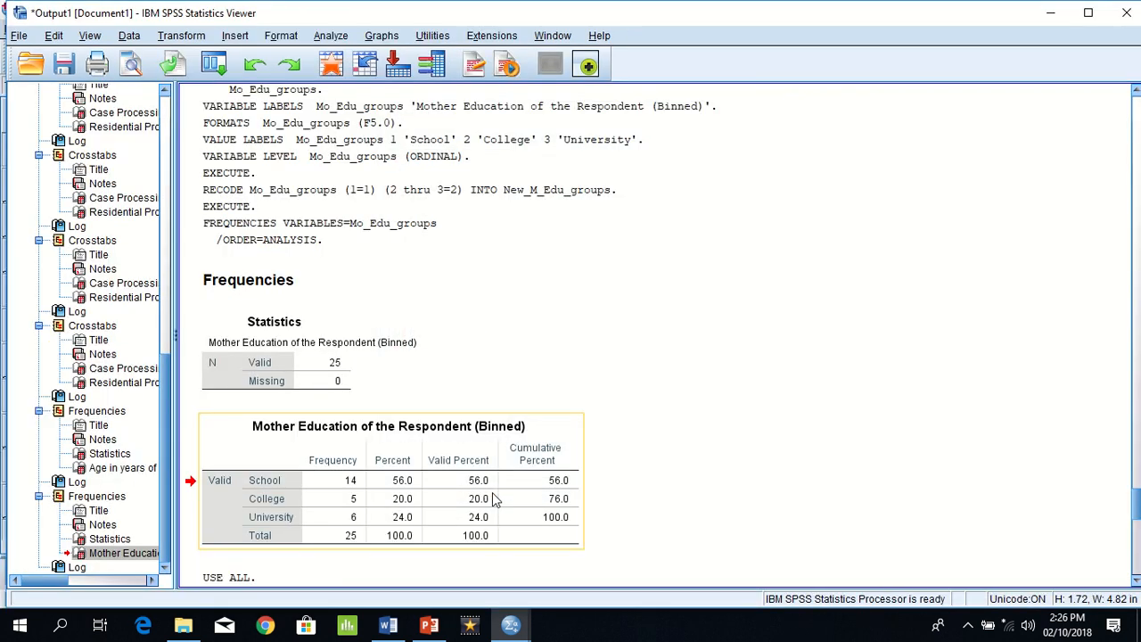
# Step: Go back to the data rows and check which cases the gender condition filters out
pyautogui.moveTo(526, 633)
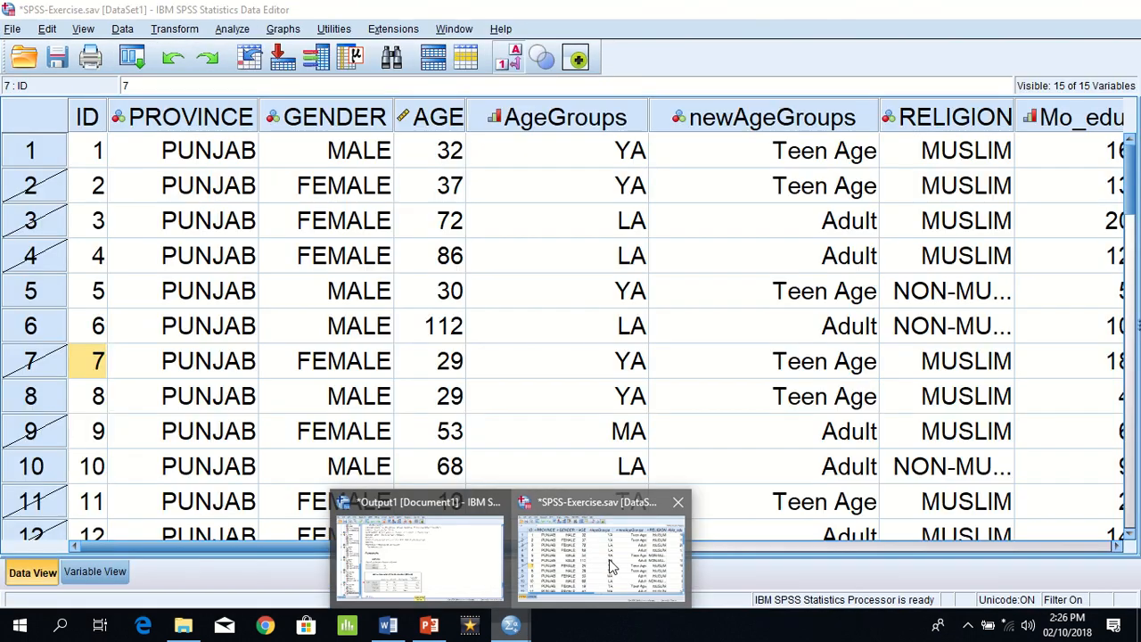
pyautogui.click(615, 549)
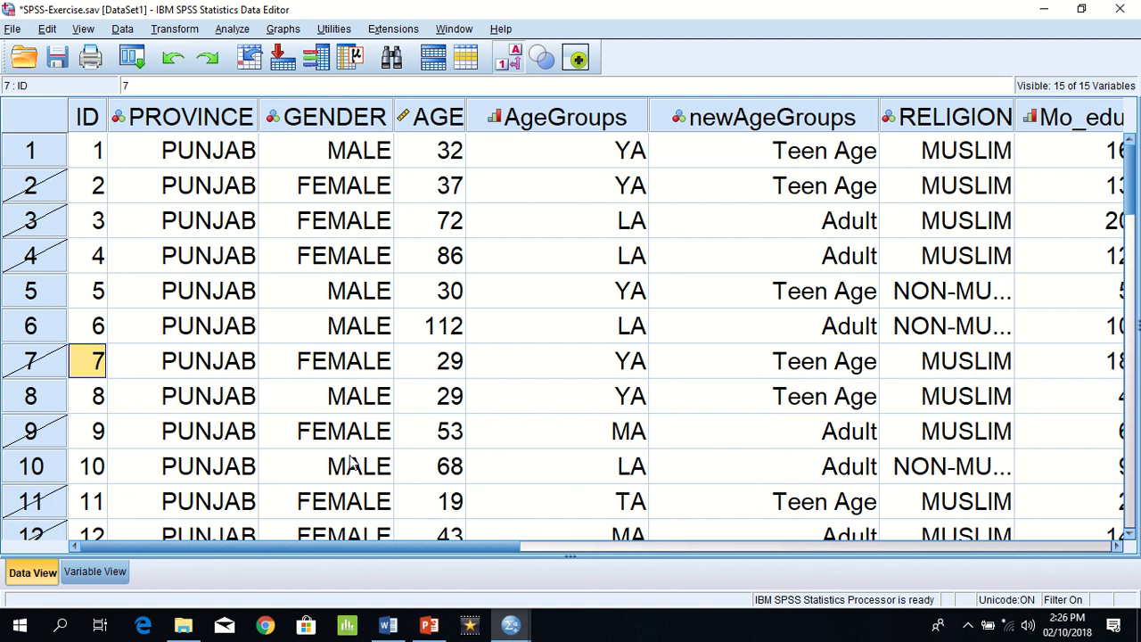
pyautogui.moveTo(427, 14)
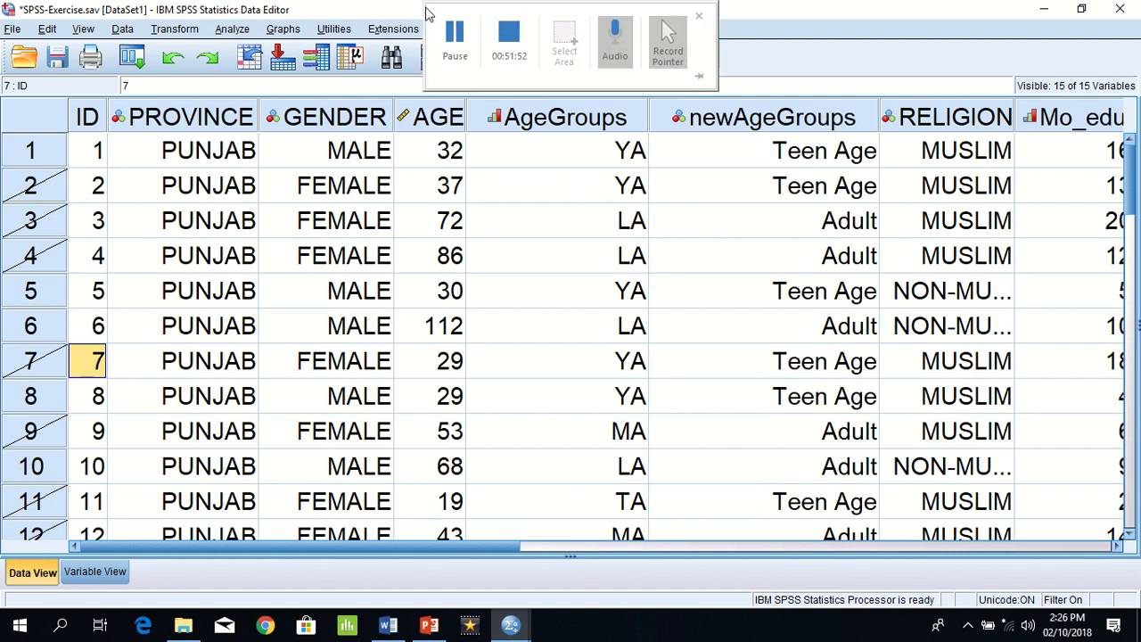